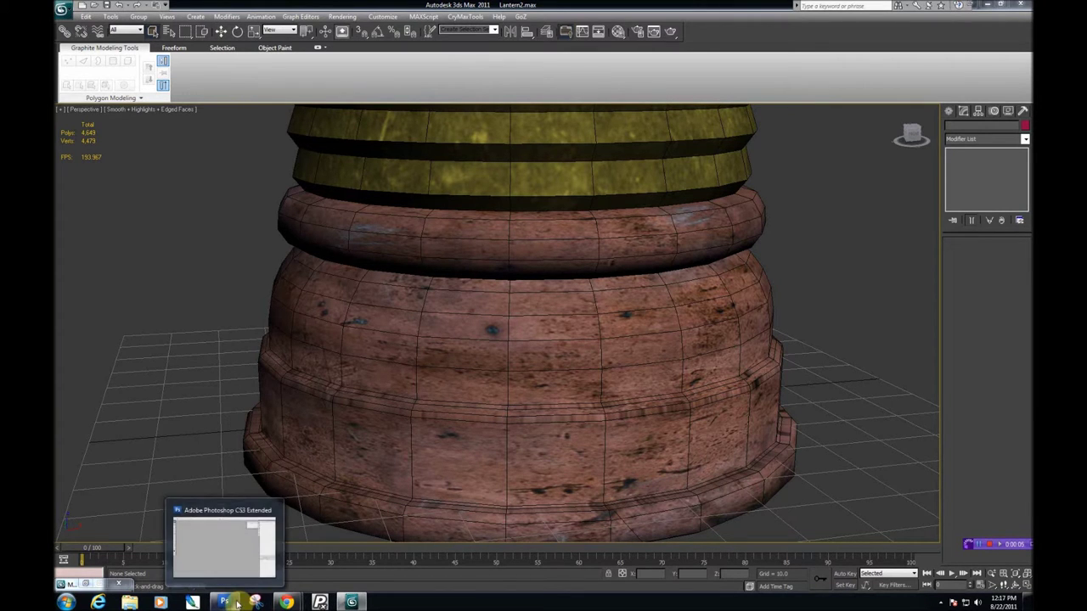
Step: Switch to Photoshop and browse to the Lantern folder inside the desktop's projects folder to open images
click(230, 603)
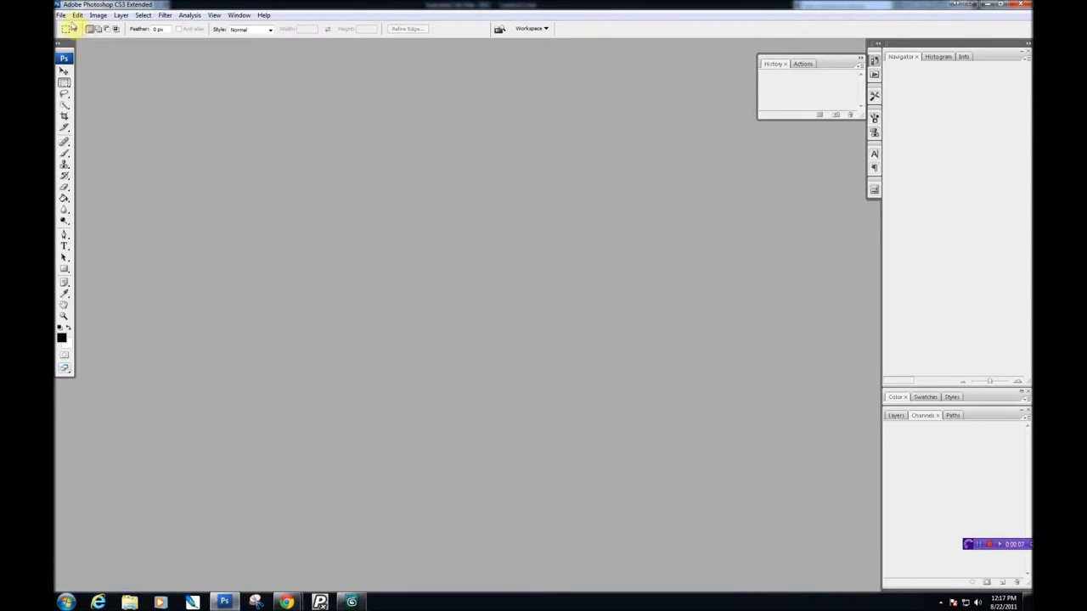
click(61, 15)
mouse_move(76, 17)
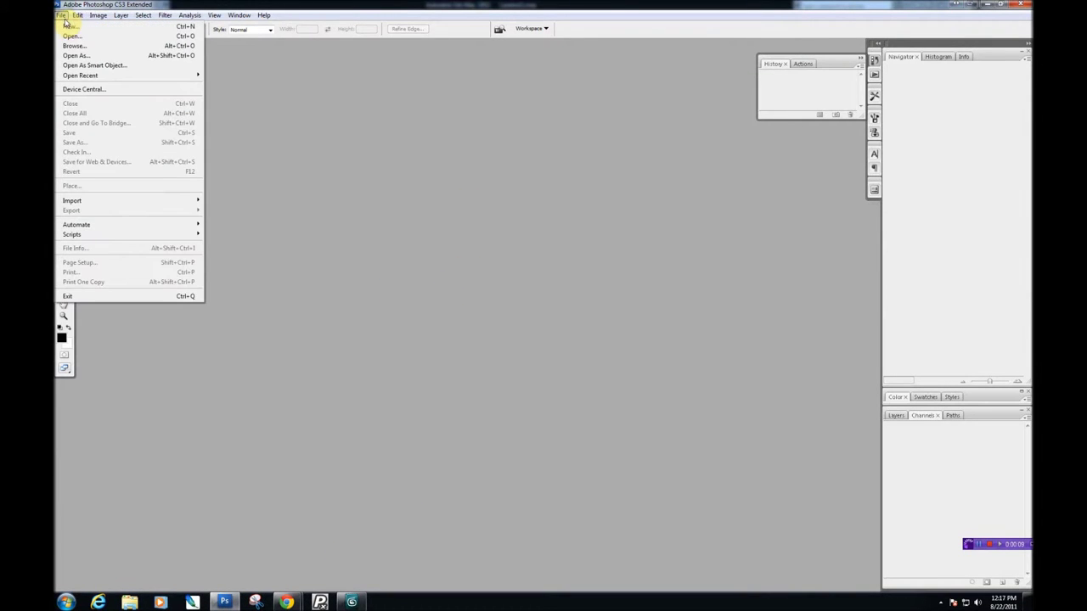
click(76, 36)
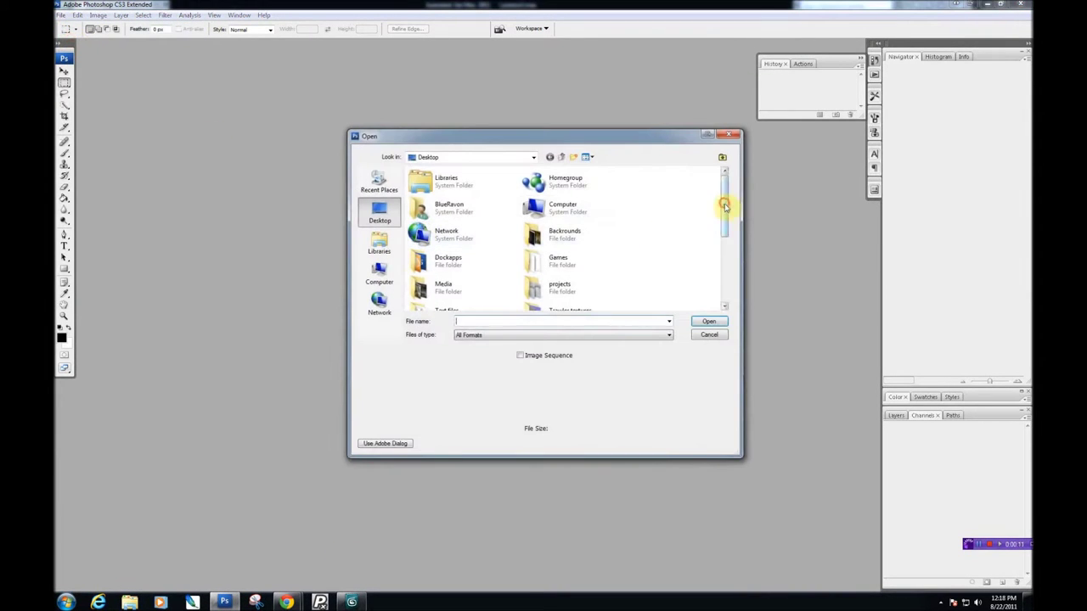
drag(723, 206, 724, 296)
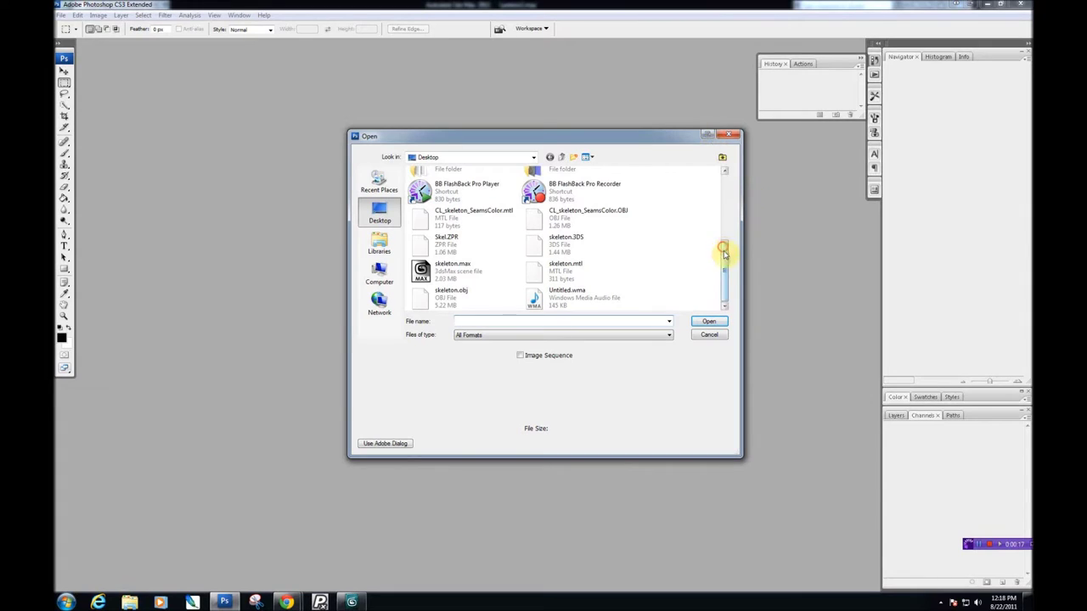
mouse_move(726, 264)
mouse_down()
mouse_move(740, 175)
mouse_move(721, 224)
mouse_up()
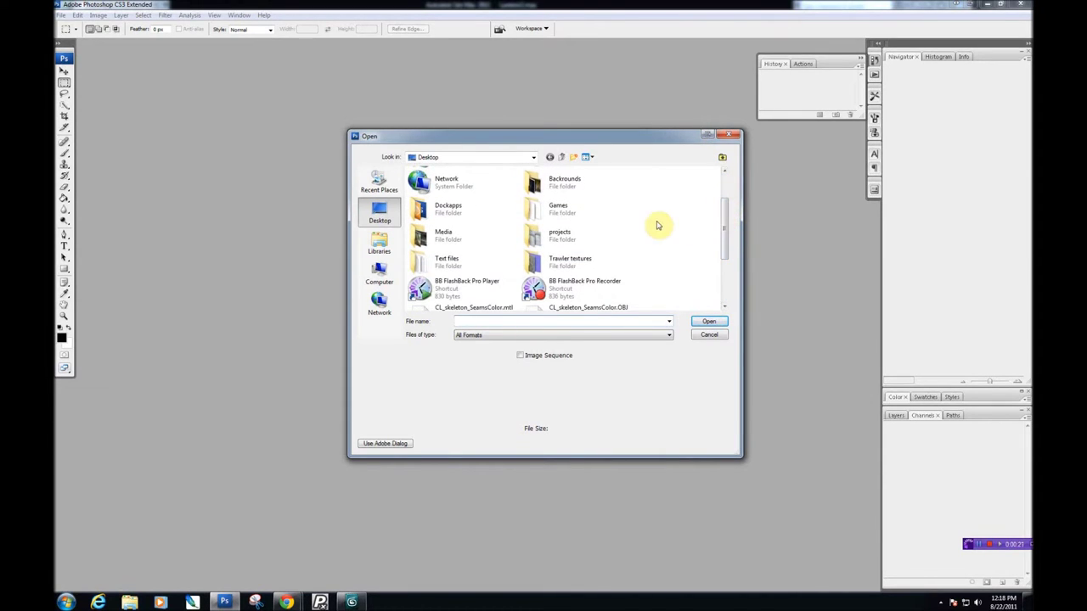
double_click(553, 234)
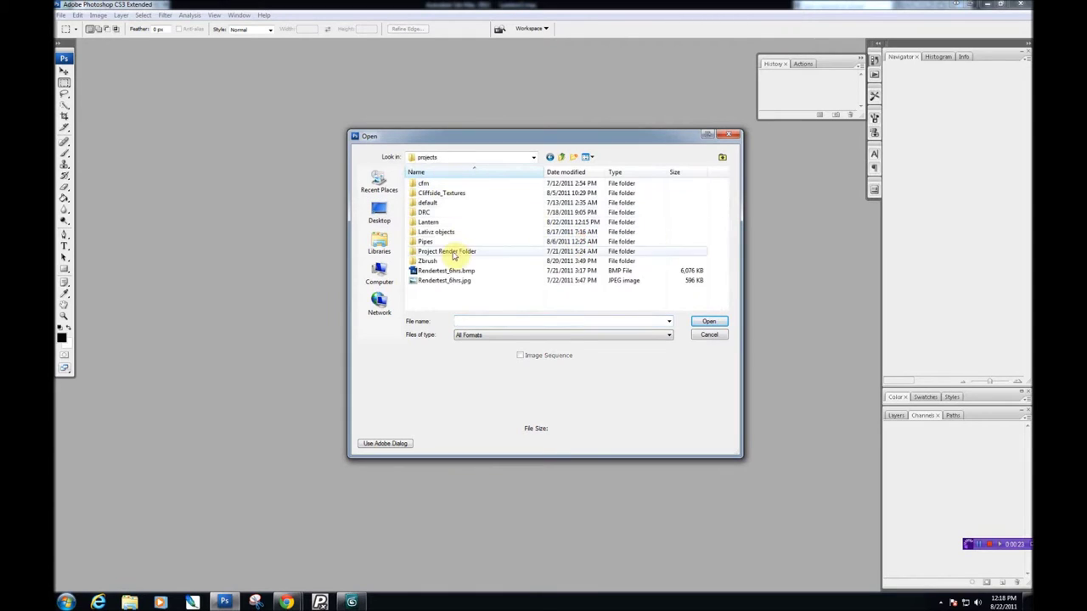
double_click(433, 222)
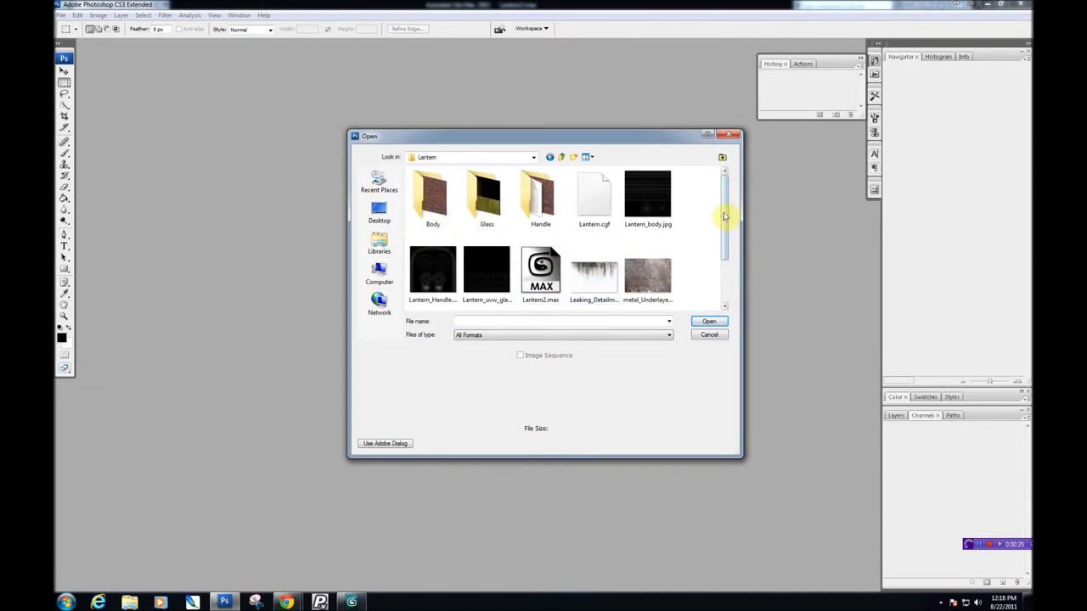
Step: Open Leaking_Detailmap.png and metal_Underlayer.jpg together from the Lantern folder
drag(723, 218, 724, 248)
click(446, 277)
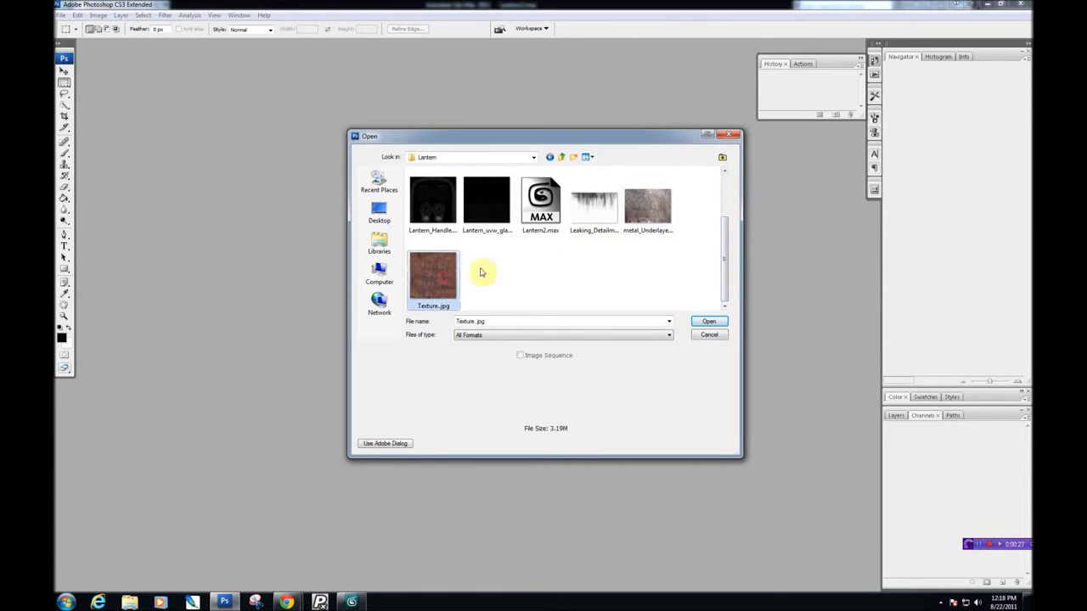
ctrl+click(639, 208)
scroll(563, 270, up, 1)
scroll(586, 272, down, 1)
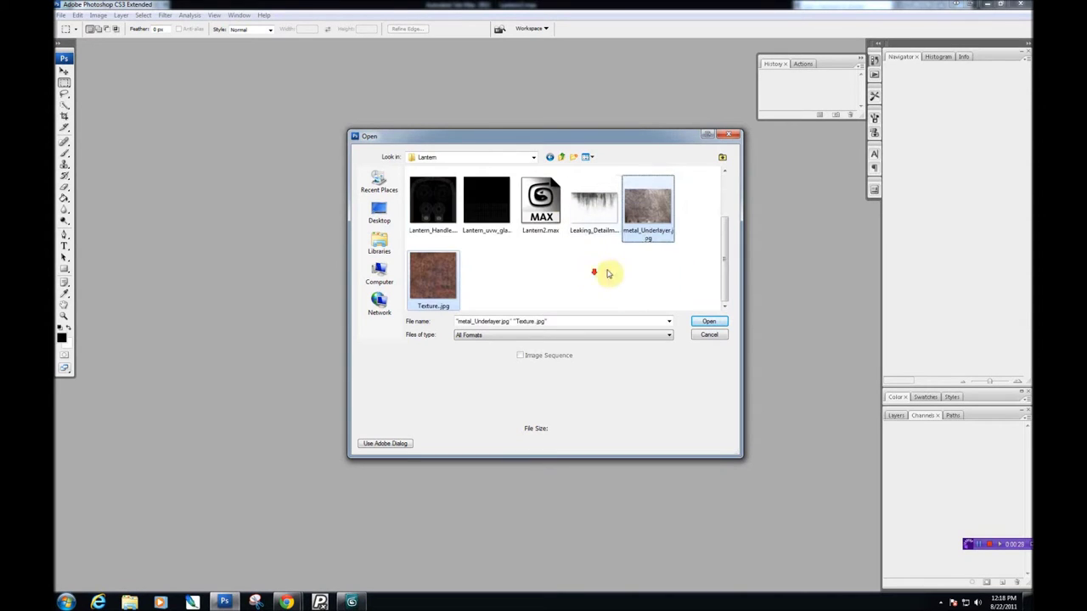
ctrl+click(592, 213)
scroll(490, 270, up, 1)
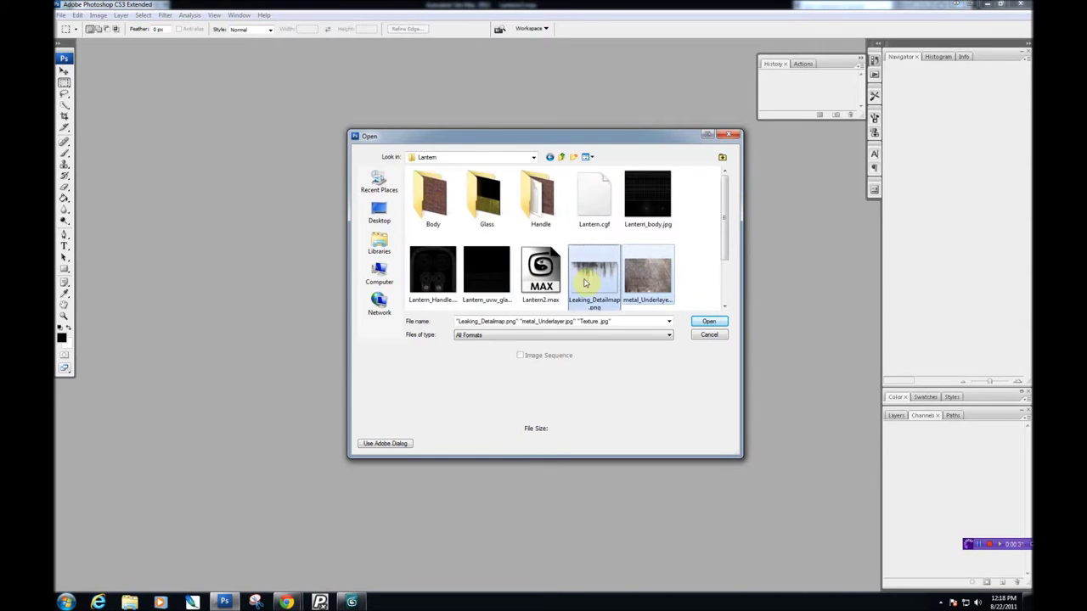
scroll(490, 270, down, 1)
click(438, 284)
click(592, 208)
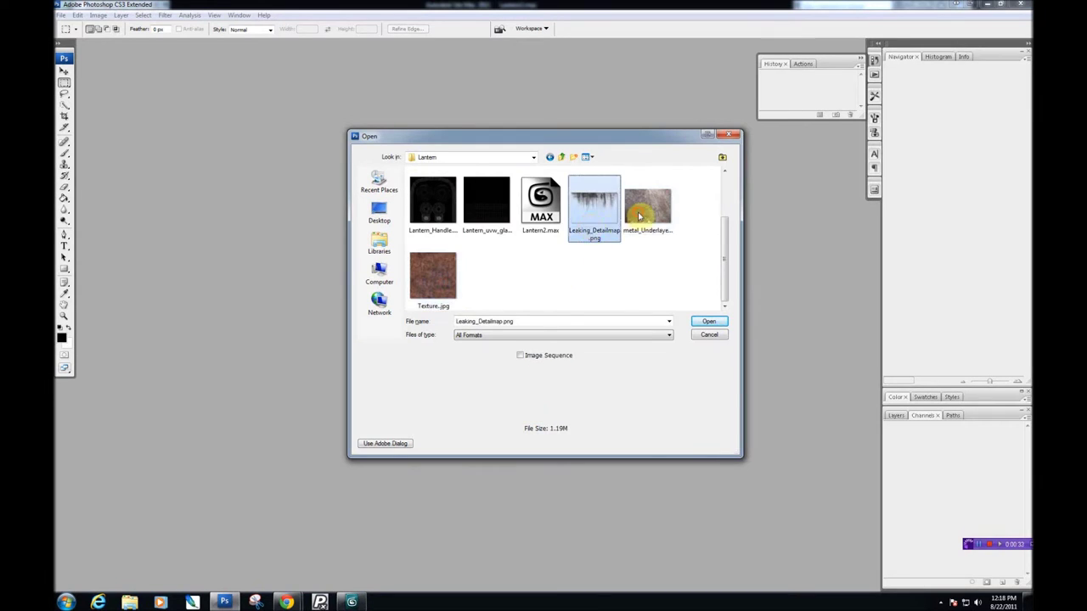
ctrl+click(638, 208)
scroll(639, 208, up, 1)
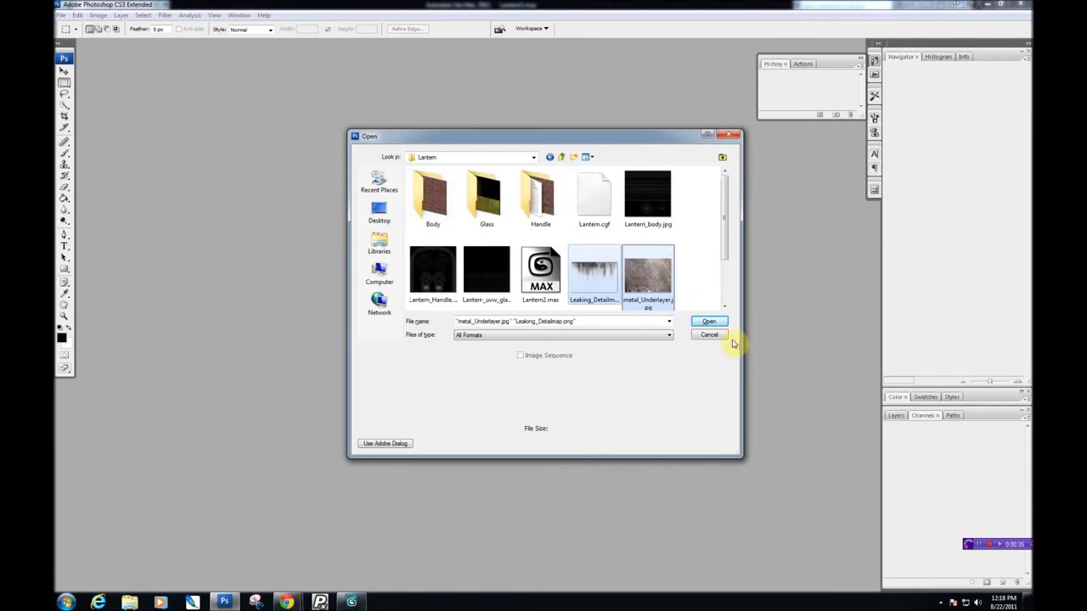
click(713, 323)
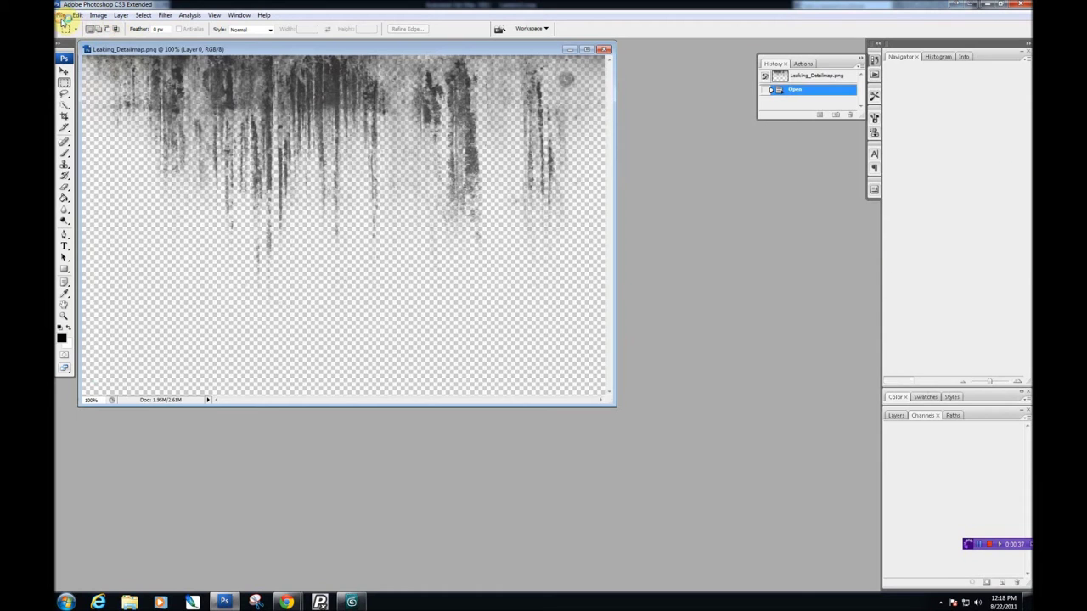
Step: Open the Body_texture_DIFFUSE.jpg image from the Body subfolder of the Lantern folder
click(62, 16)
click(72, 37)
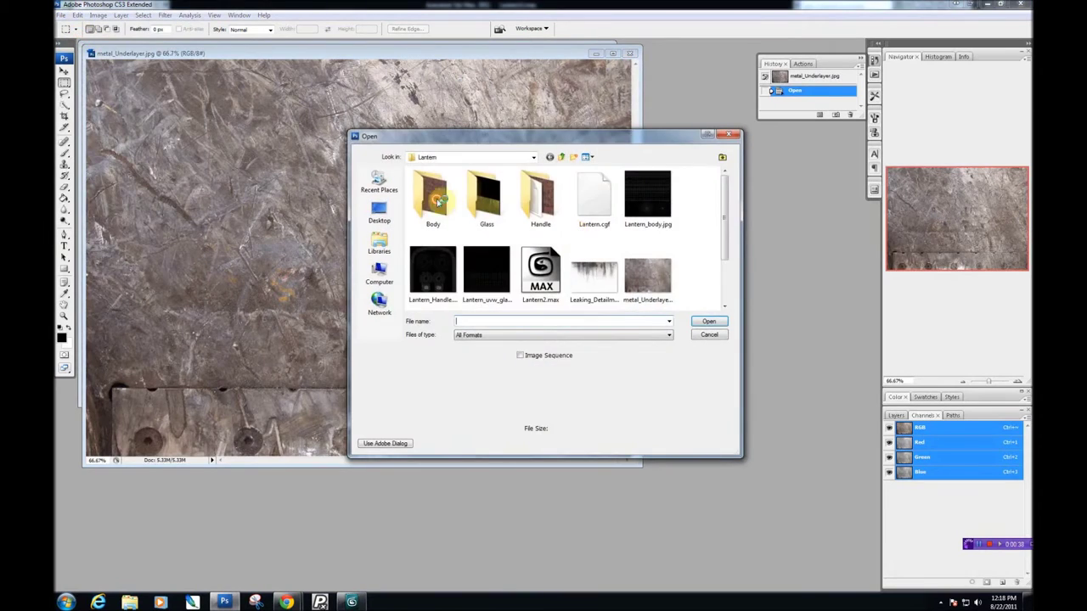
double_click(436, 201)
click(437, 194)
double_click(437, 195)
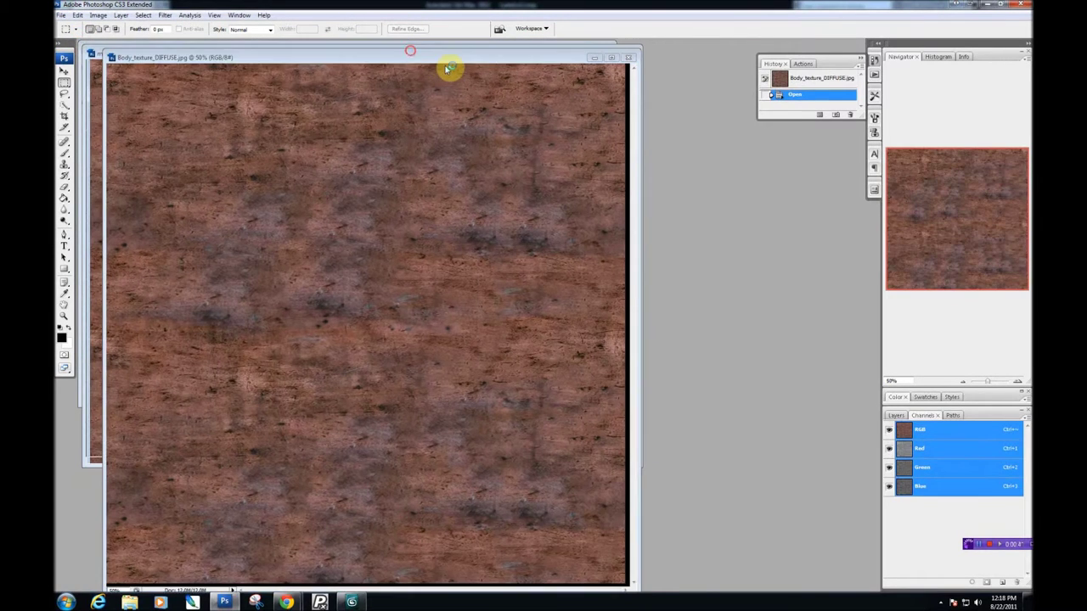
Step: Arrange the image windows with the metal underlayer offset behind and the body diffuse texture in front
drag(447, 68, 513, 79)
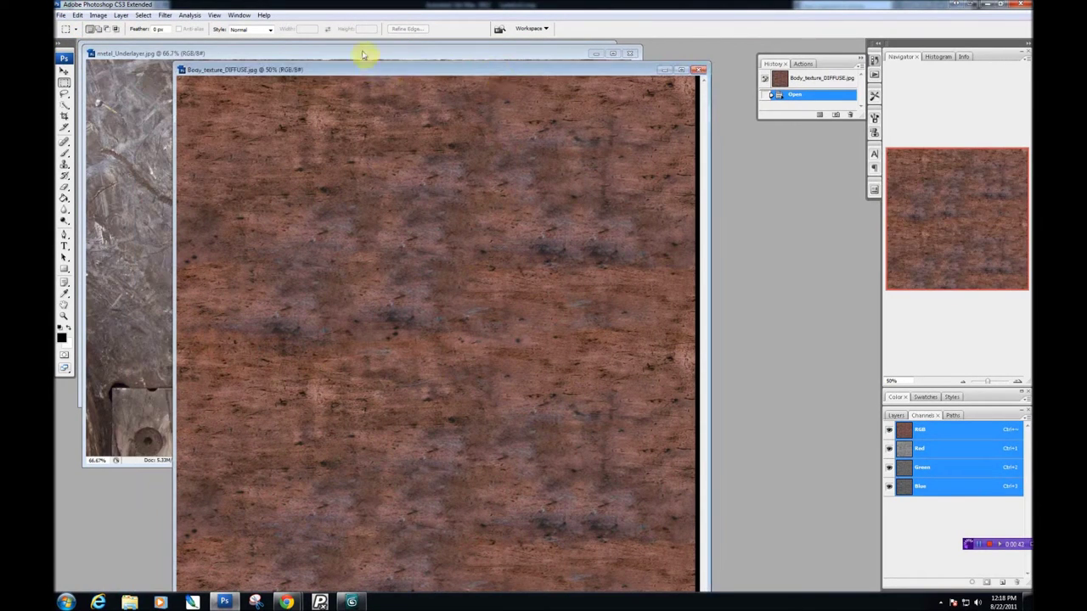
click(363, 54)
drag(507, 51, 575, 104)
click(485, 69)
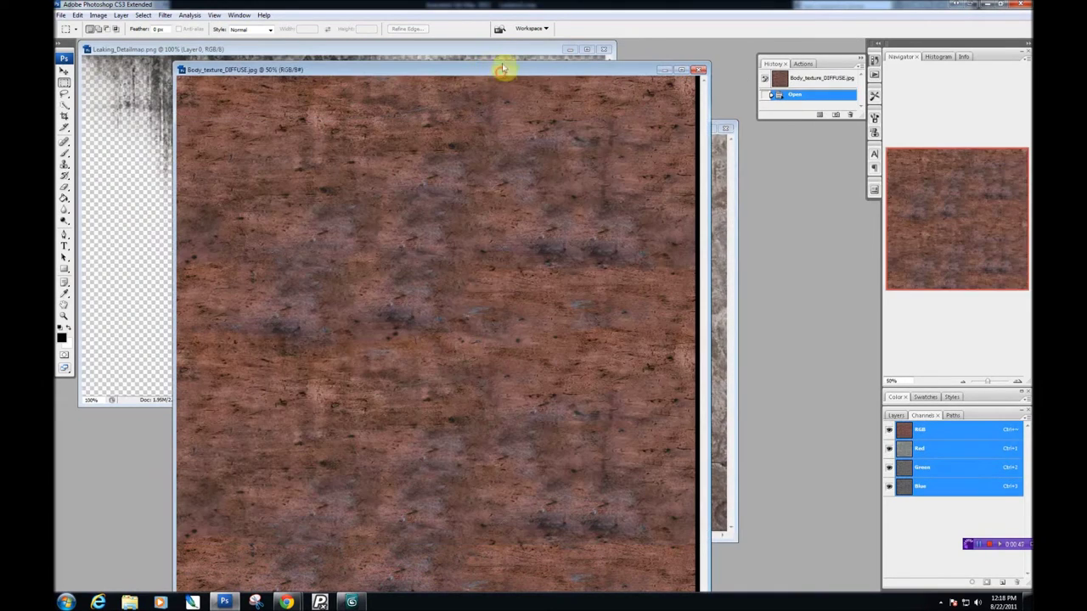
drag(502, 68, 494, 55)
Step: Create a new 256 x 256 pixel RGB document with a white background and place its window over the body texture
click(61, 15)
click(60, 15)
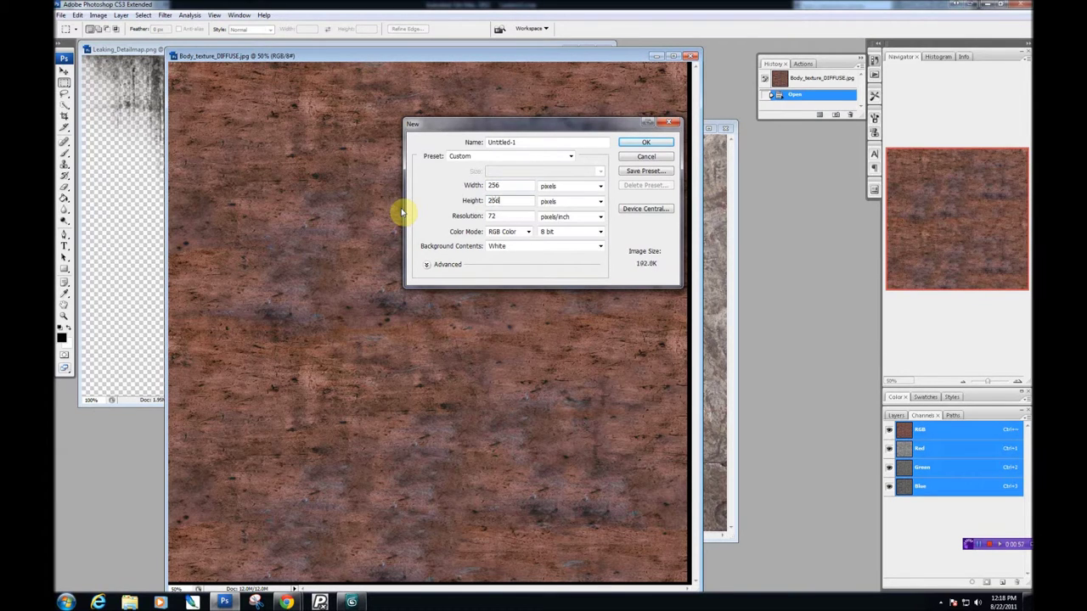
click(649, 144)
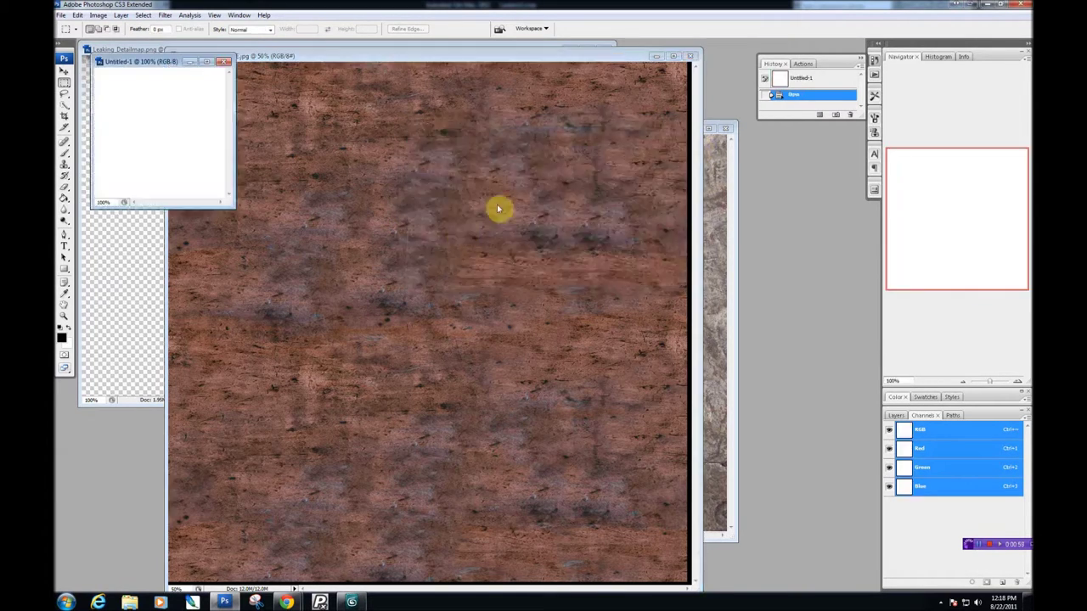
drag(145, 60, 429, 292)
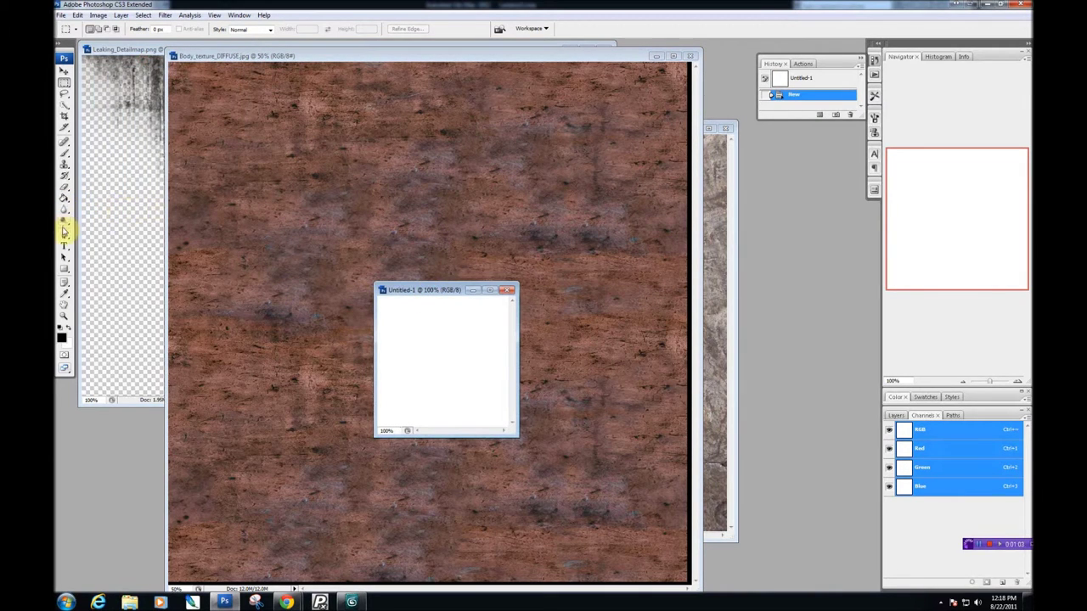
Step: Activate the Brush tool, paint a short test stroke on the blank canvas and undo it
click(65, 153)
right_click(408, 344)
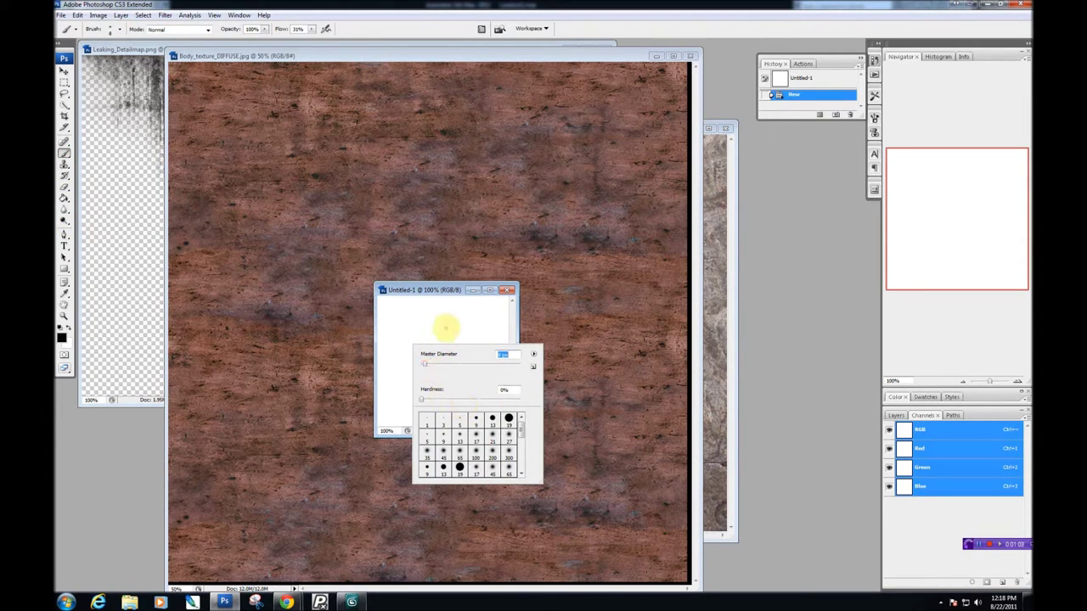
drag(402, 338, 414, 334)
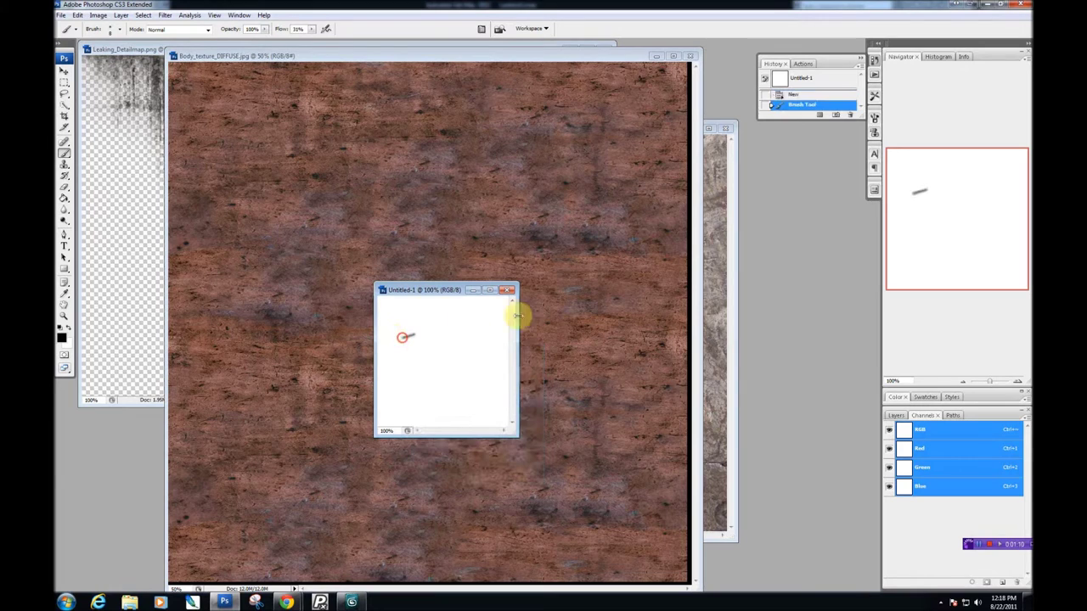
key(ctrl+z)
Step: Choose the hard round 3 px brush and paint many thin diagonal scratch strokes across the white canvas
right_click(454, 339)
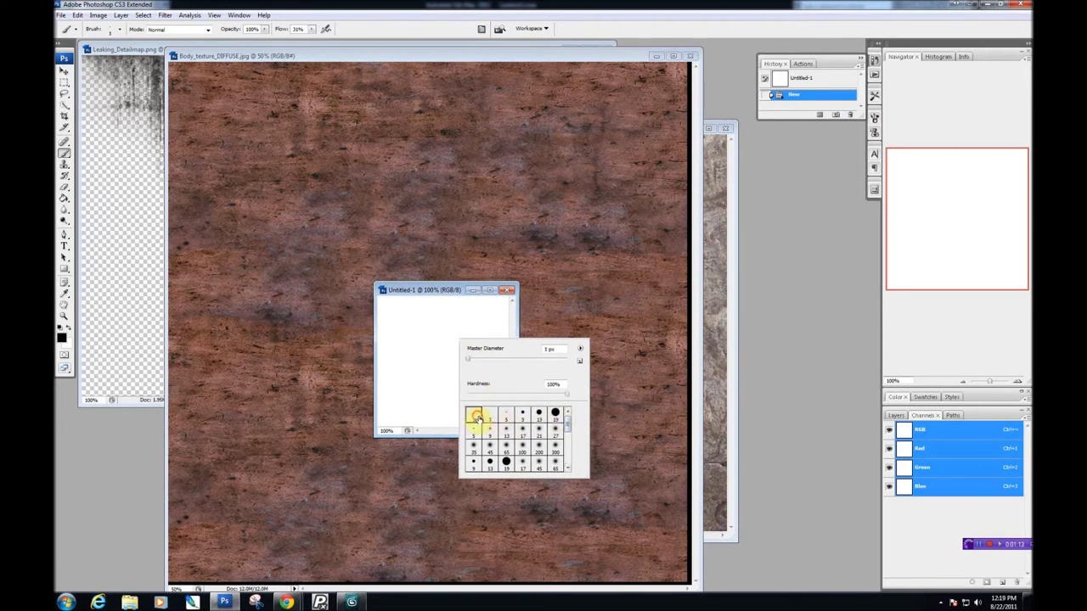
mouse_move(407, 344)
mouse_down()
mouse_move(523, 319)
mouse_move(410, 307)
mouse_up()
mouse_move(393, 353)
mouse_down()
mouse_move(443, 313)
mouse_move(493, 317)
mouse_up()
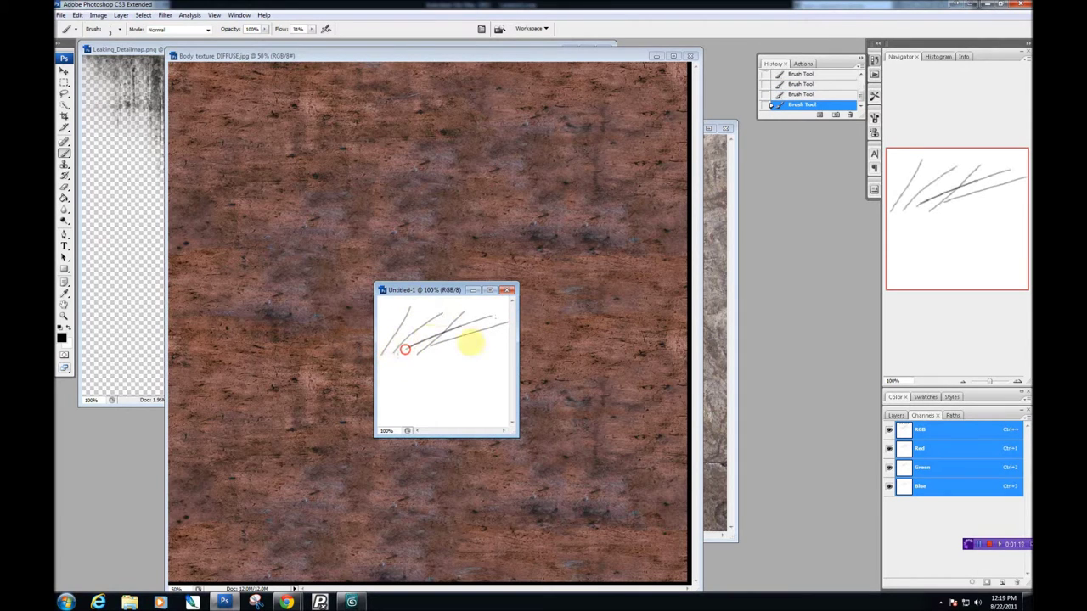
drag(440, 366, 523, 341)
drag(416, 365, 476, 333)
drag(423, 365, 490, 323)
drag(387, 361, 438, 325)
drag(382, 363, 430, 327)
drag(406, 363, 457, 339)
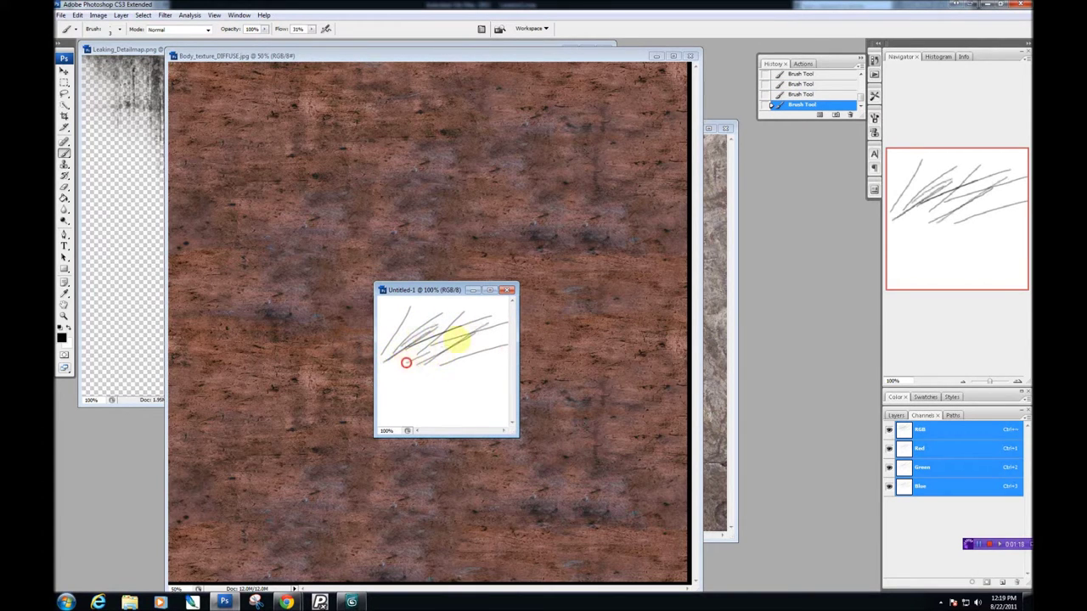
mouse_move(408, 387)
mouse_down()
mouse_move(497, 359)
mouse_move(482, 353)
mouse_up()
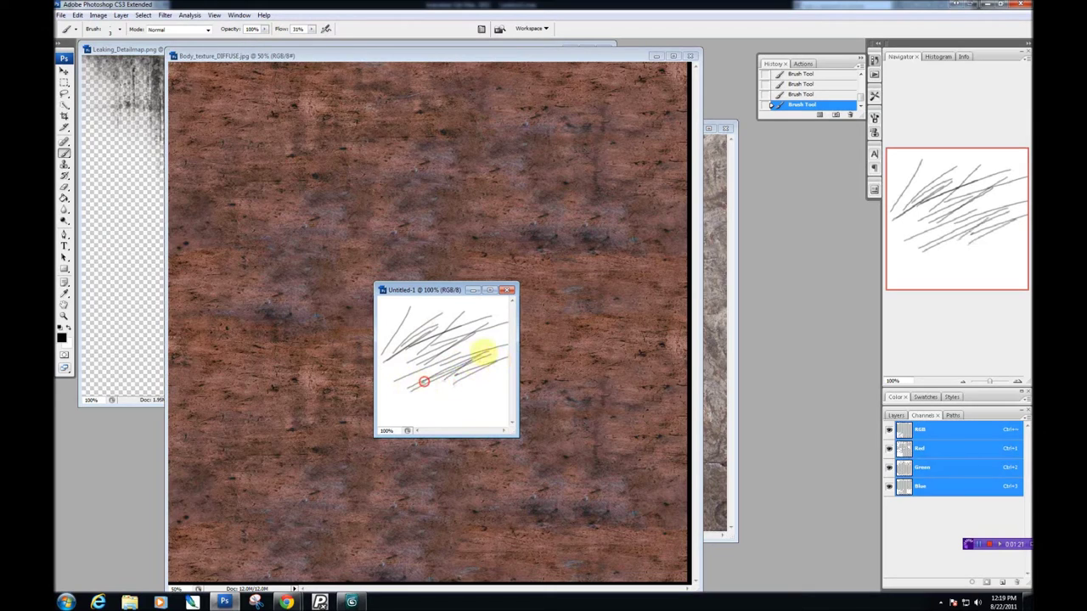
drag(388, 371, 439, 345)
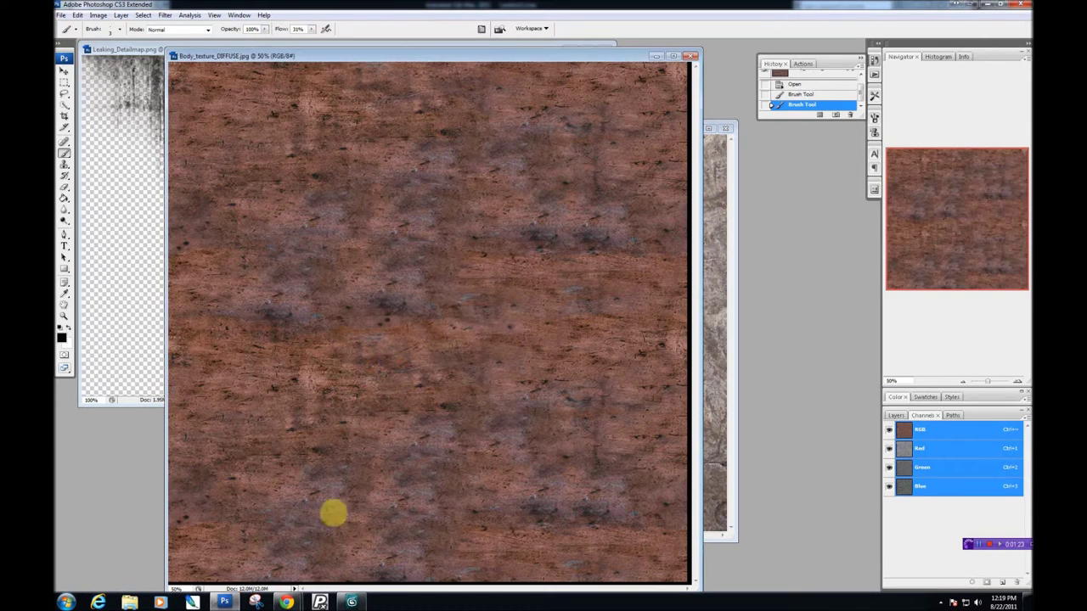
Step: Minimize the body diffuse texture and reposition the scratch canvas and metal underlayer windows
click(656, 56)
drag(440, 290, 653, 317)
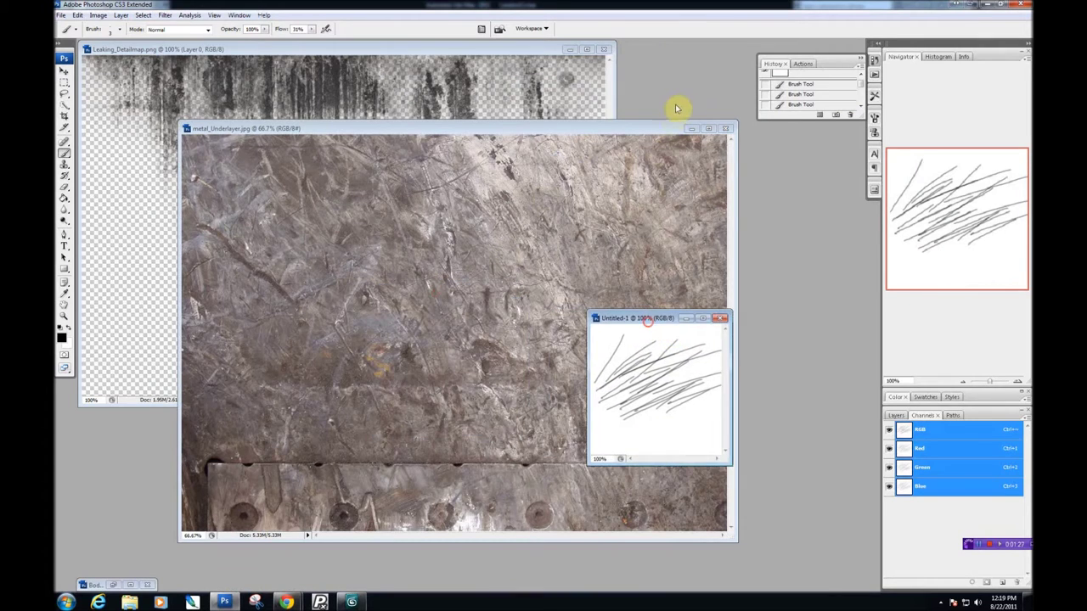
drag(673, 131, 613, 134)
click(690, 344)
Step: Cycle the scratch document through the screen modes and leave it in full screen with the menu bar
key(f)
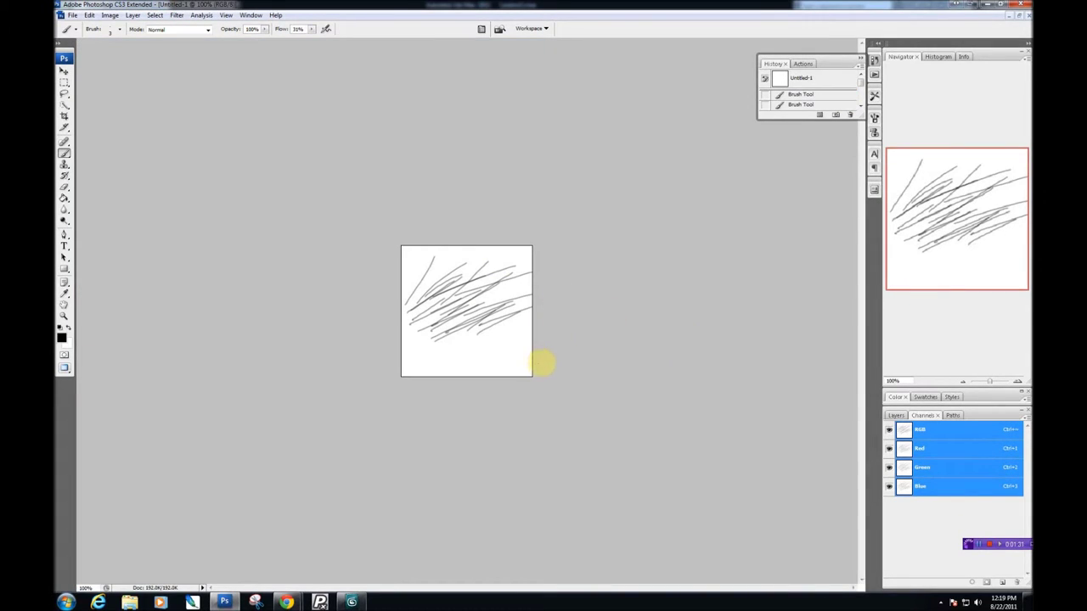
key(f)
key(f)
key(f)
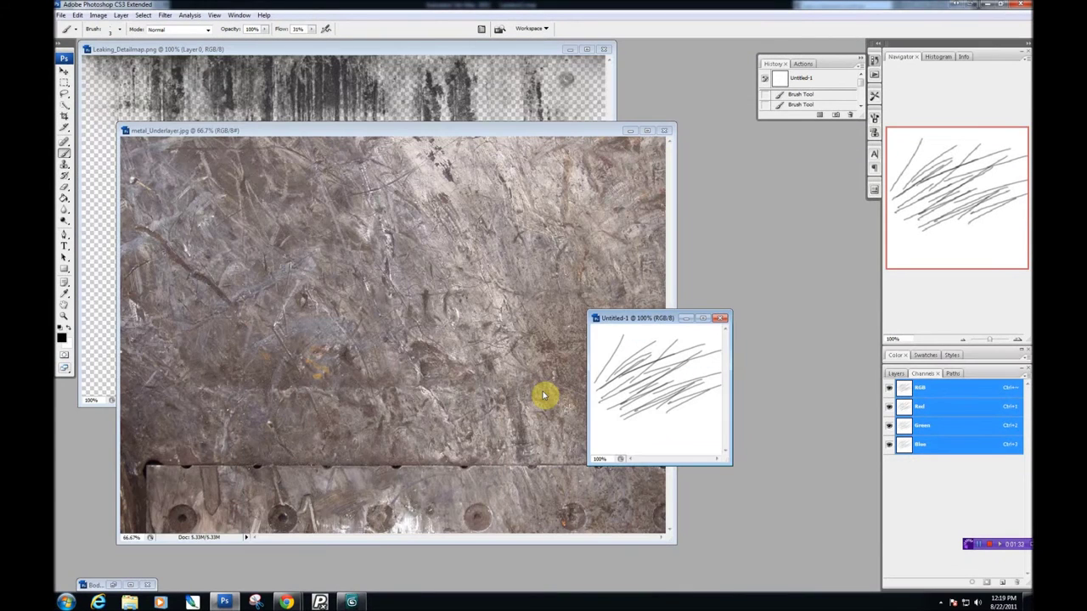
key(f)
click(459, 347)
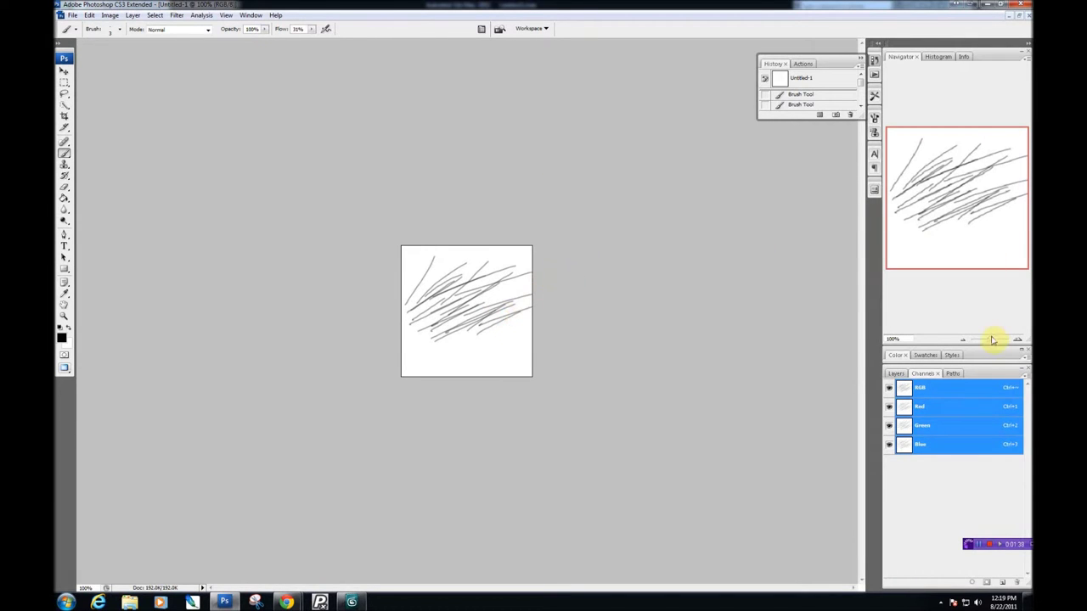
Step: Densify the scratches with many overlapping diagonal brush strokes through the middle of the canvas
drag(992, 340, 1005, 339)
drag(561, 345, 542, 248)
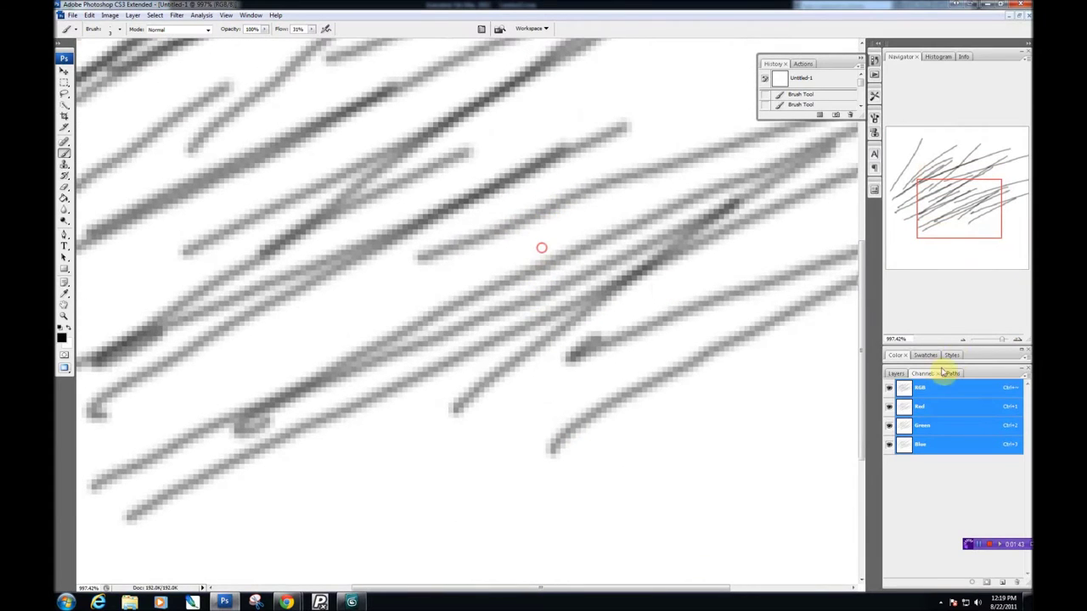
drag(1004, 342, 995, 340)
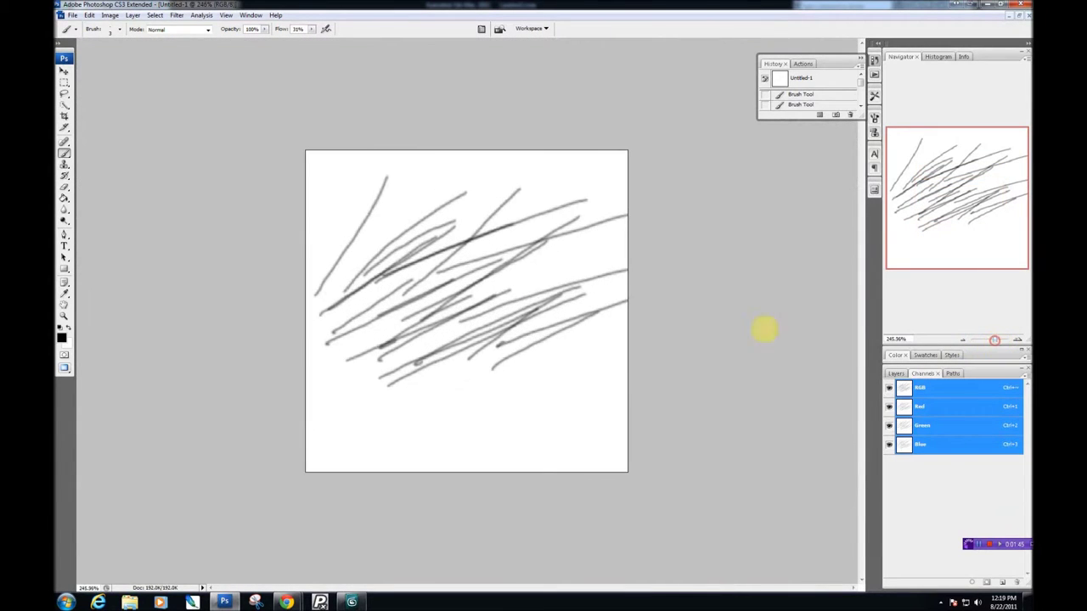
drag(480, 375, 548, 322)
mouse_move(451, 380)
mouse_down()
mouse_move(530, 299)
mouse_move(472, 326)
mouse_up()
drag(432, 353, 489, 311)
drag(389, 361, 475, 271)
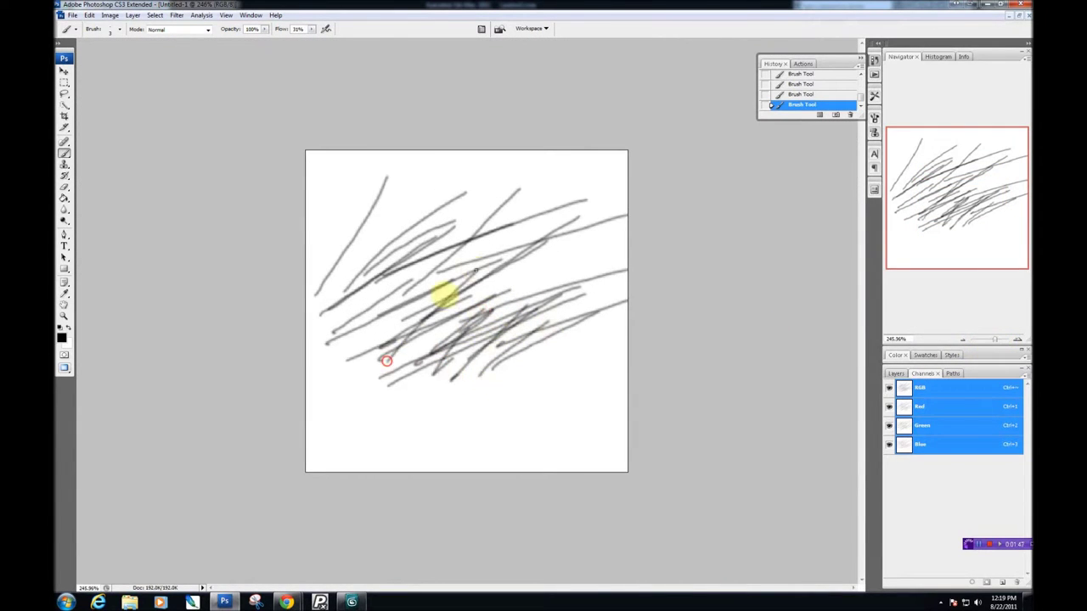
drag(370, 342, 421, 272)
mouse_move(355, 307)
mouse_down()
mouse_move(399, 281)
mouse_move(422, 287)
mouse_up()
mouse_move(394, 312)
mouse_down()
mouse_move(445, 320)
mouse_move(491, 299)
mouse_move(383, 337)
mouse_move(455, 283)
mouse_move(404, 271)
mouse_move(418, 271)
mouse_move(421, 249)
mouse_move(410, 251)
mouse_move(471, 302)
mouse_move(442, 329)
mouse_move(390, 345)
mouse_move(476, 316)
mouse_move(556, 319)
mouse_move(452, 355)
mouse_move(568, 350)
mouse_up()
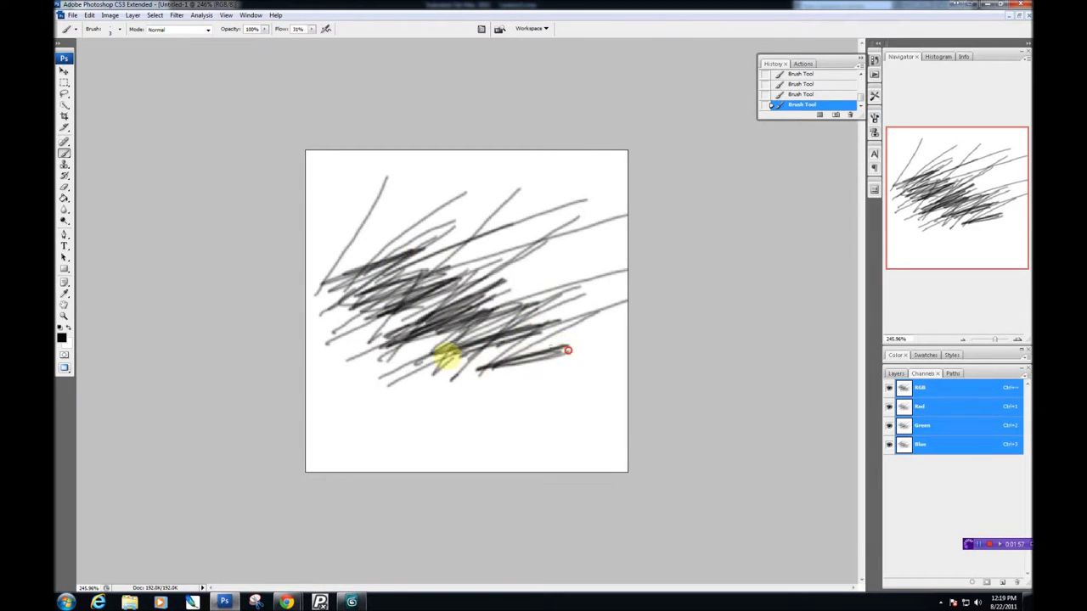
Step: Choose the 994 px sampled brush, reduce its diameter to 43 px, and paint fine speckles over the scratches
mouse_move(399, 356)
mouse_down()
mouse_move(422, 328)
mouse_move(379, 339)
mouse_up()
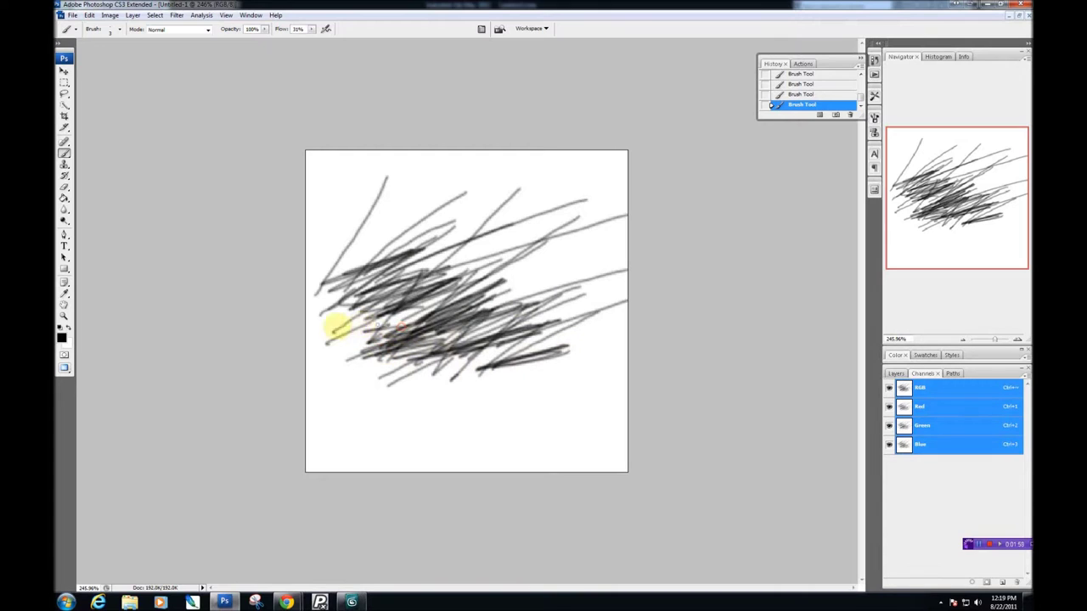
right_click(411, 287)
drag(529, 371, 524, 410)
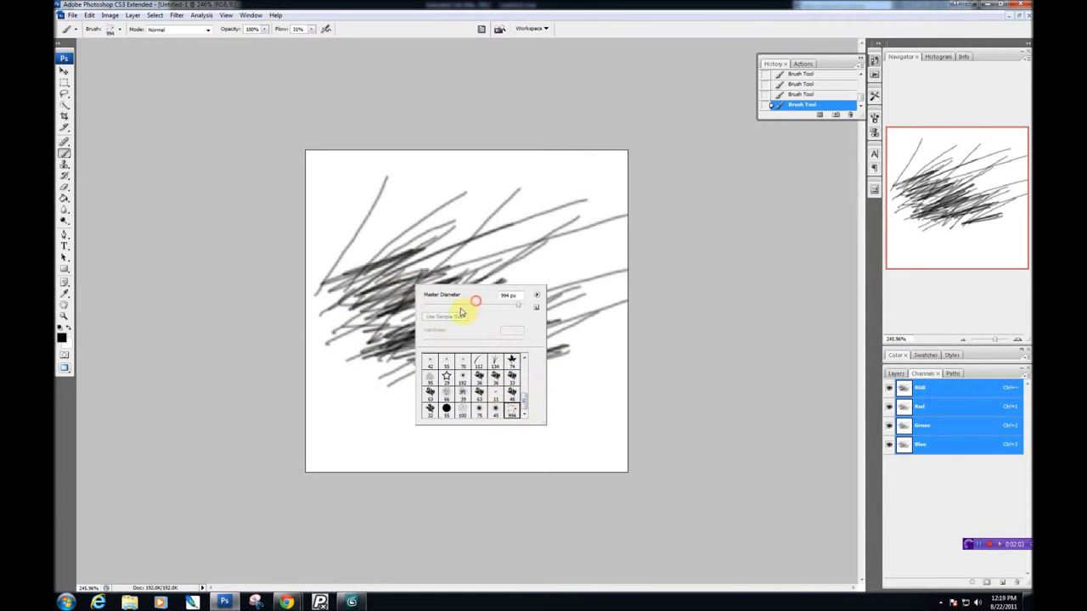
click(401, 285)
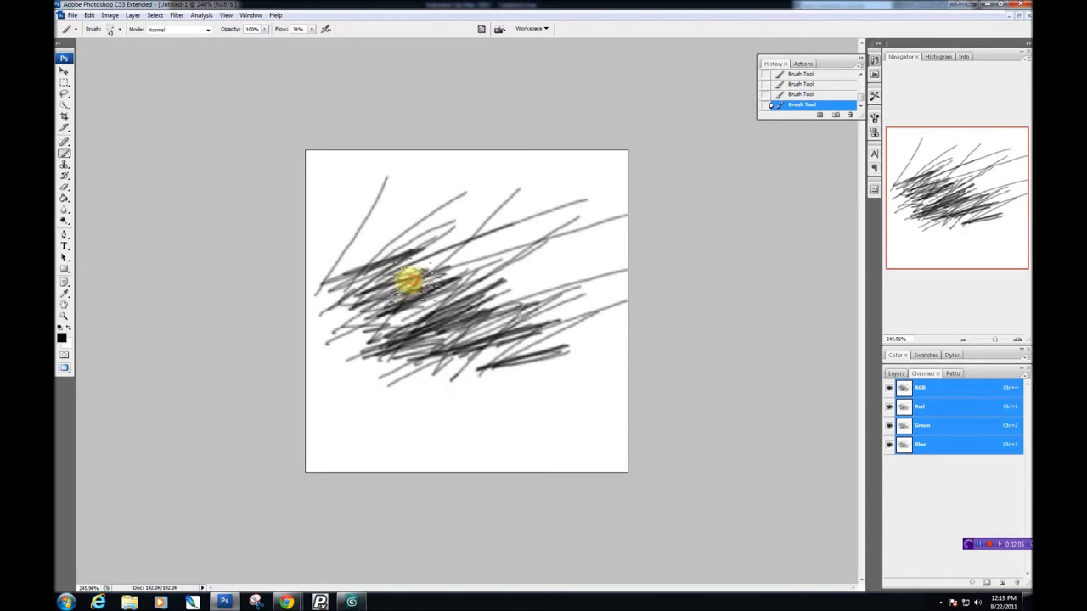
mouse_move(419, 324)
mouse_down()
mouse_move(434, 296)
mouse_move(413, 309)
mouse_move(464, 328)
mouse_move(400, 279)
mouse_move(454, 300)
mouse_move(357, 279)
mouse_move(348, 292)
mouse_move(444, 349)
mouse_move(464, 301)
mouse_move(500, 318)
mouse_move(504, 300)
mouse_move(417, 296)
mouse_up()
Step: Enable Scattering and Shape Dynamics for the brush, setting the scatter to about 139% and the count to 5
right_click(464, 266)
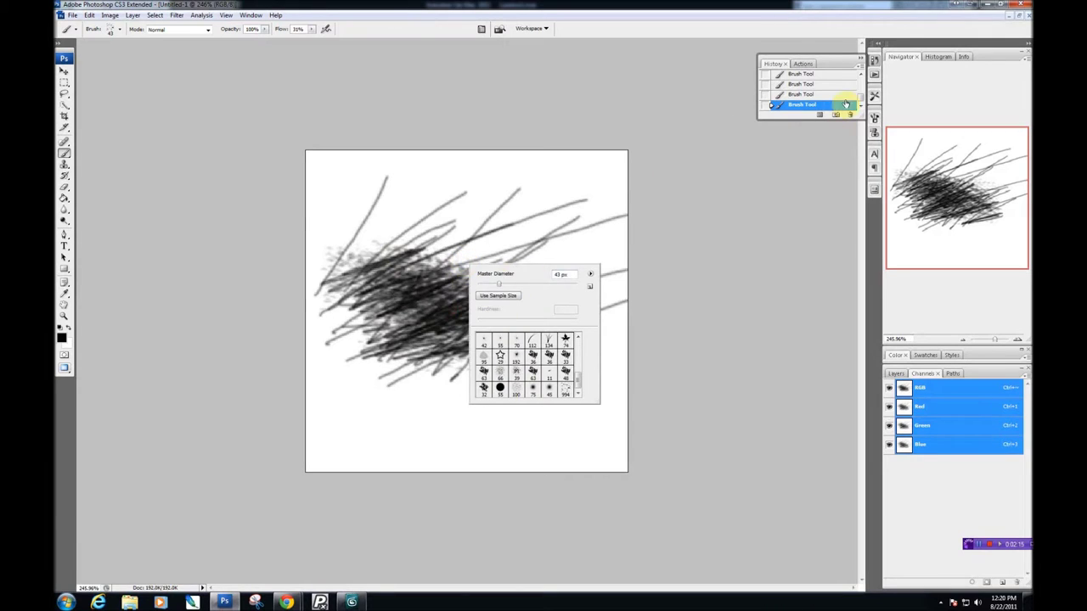
click(877, 101)
click(876, 119)
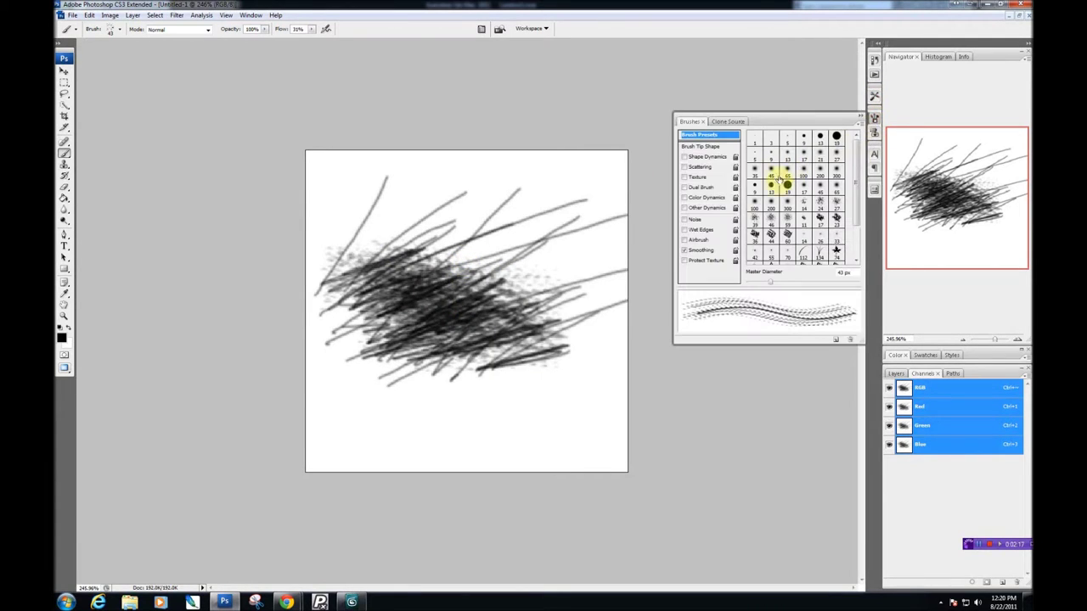
click(684, 167)
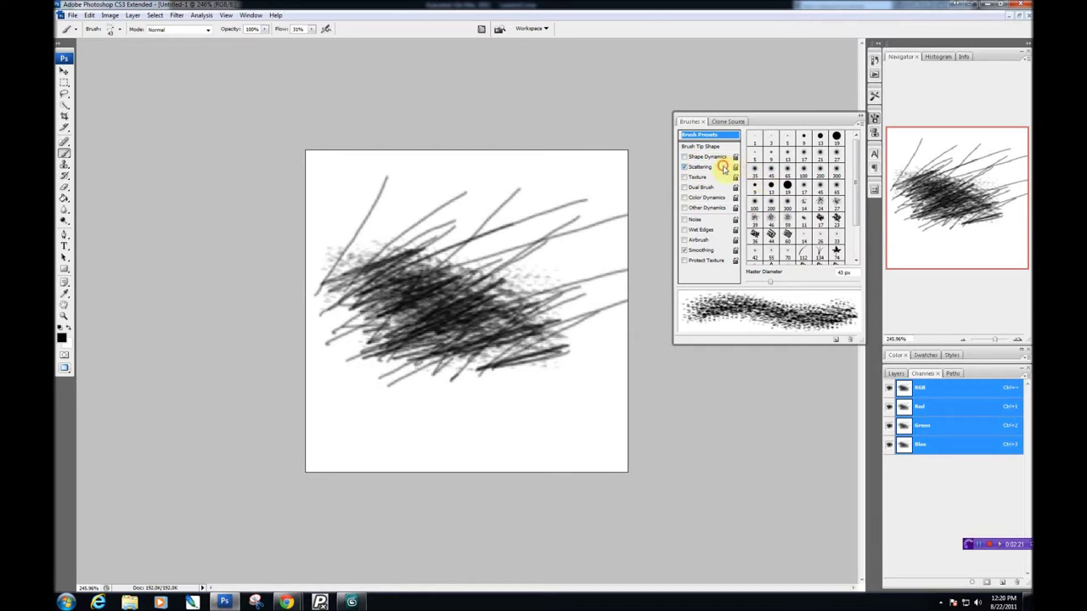
click(721, 167)
click(685, 157)
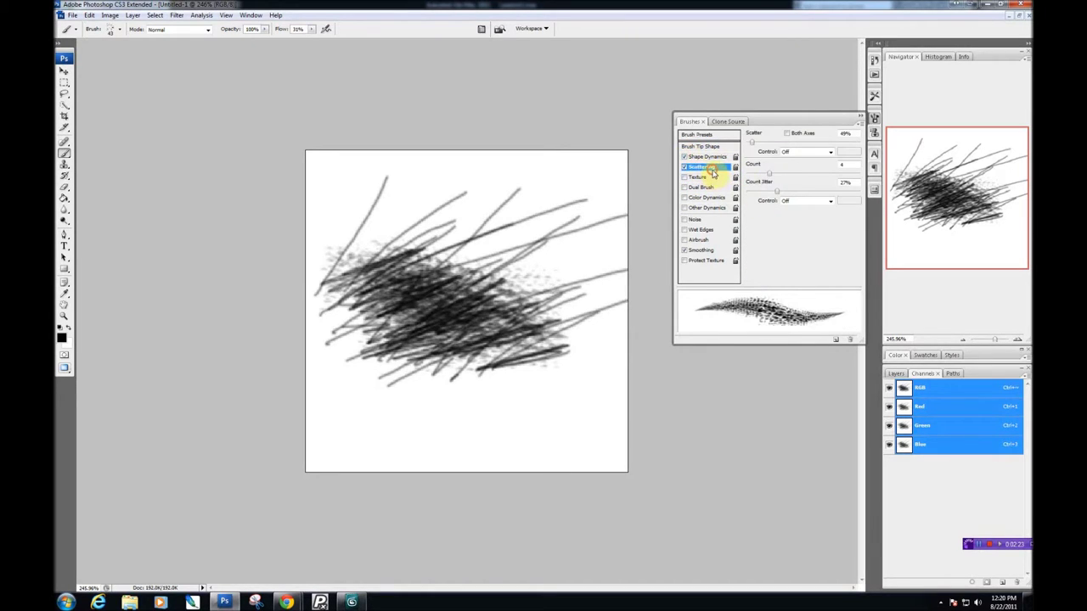
drag(760, 149, 778, 179)
Step: Set Shape Dynamics to 39% size jitter, 13% minimum diameter, 17% angle jitter, 16% roundness jitter and 25% minimum roundness
click(712, 157)
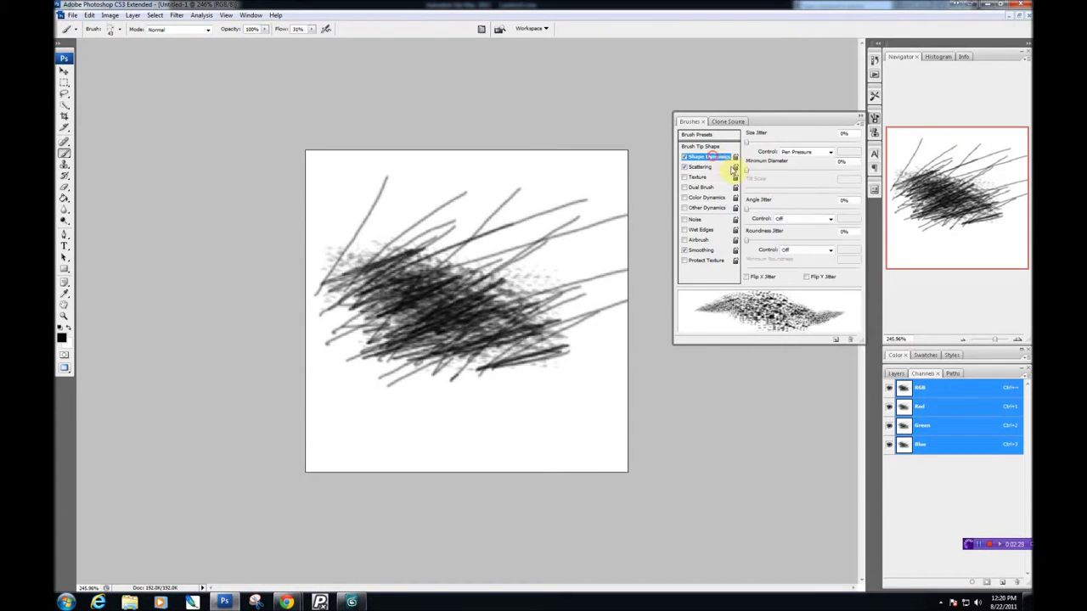
mouse_move(747, 149)
mouse_down()
mouse_move(790, 151)
mouse_move(762, 177)
mouse_up()
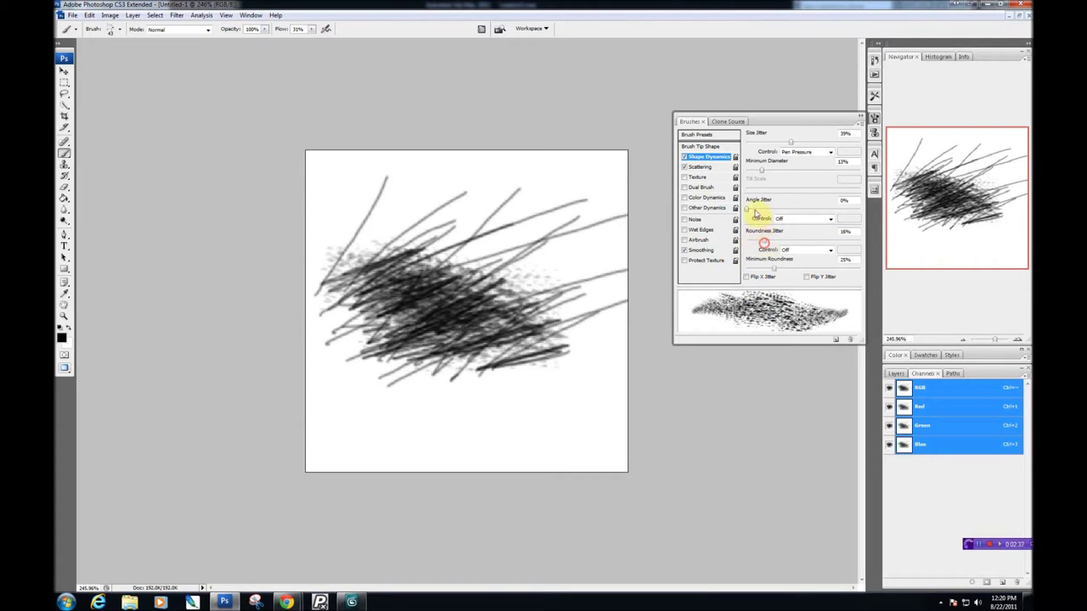
drag(755, 213, 767, 212)
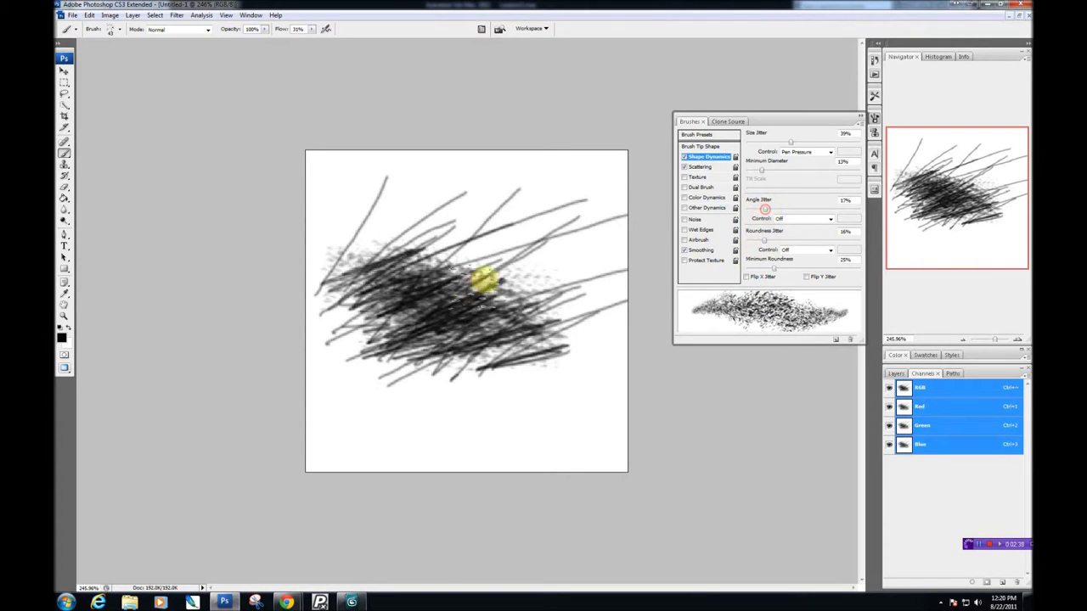
Step: Paint scattered speckles over the scratches and into the white area below them
mouse_move(484, 280)
mouse_down()
mouse_move(449, 254)
mouse_move(442, 296)
mouse_move(521, 328)
mouse_move(516, 355)
mouse_move(529, 376)
mouse_move(381, 315)
mouse_move(351, 267)
mouse_move(389, 310)
mouse_move(383, 295)
mouse_up()
right_click(390, 294)
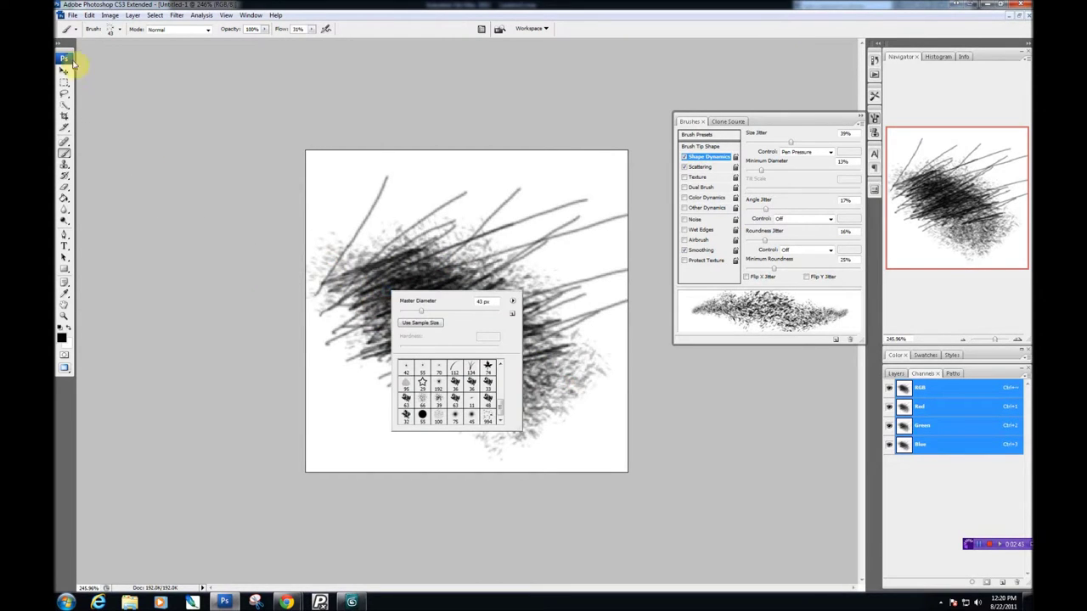
click(367, 206)
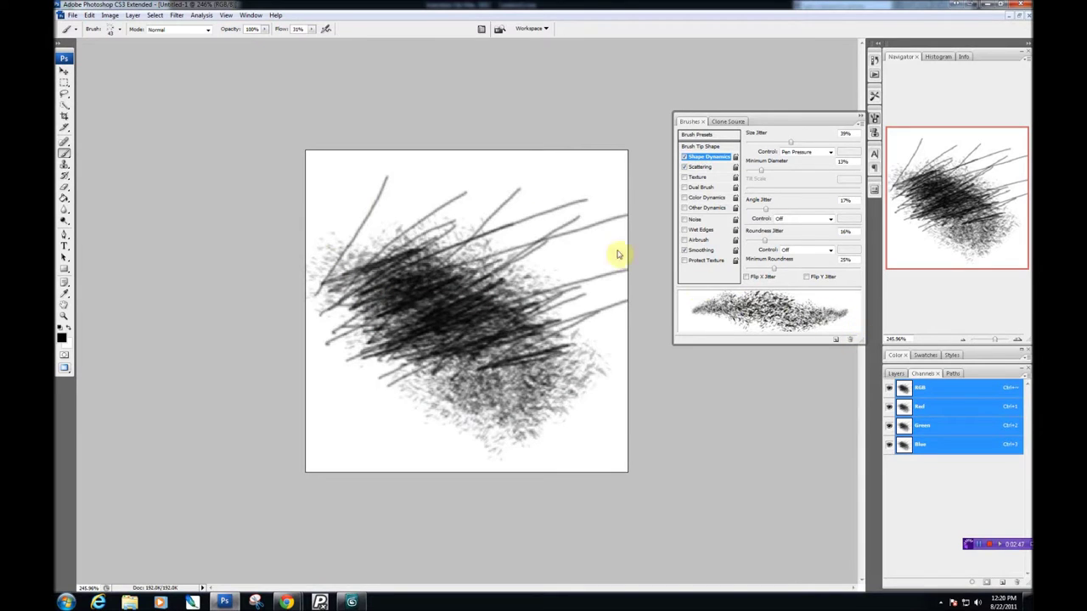
click(544, 108)
Step: Define the canvas artwork as a brush preset named Scratches_Detail, and undo a trial stroke made with it
click(73, 16)
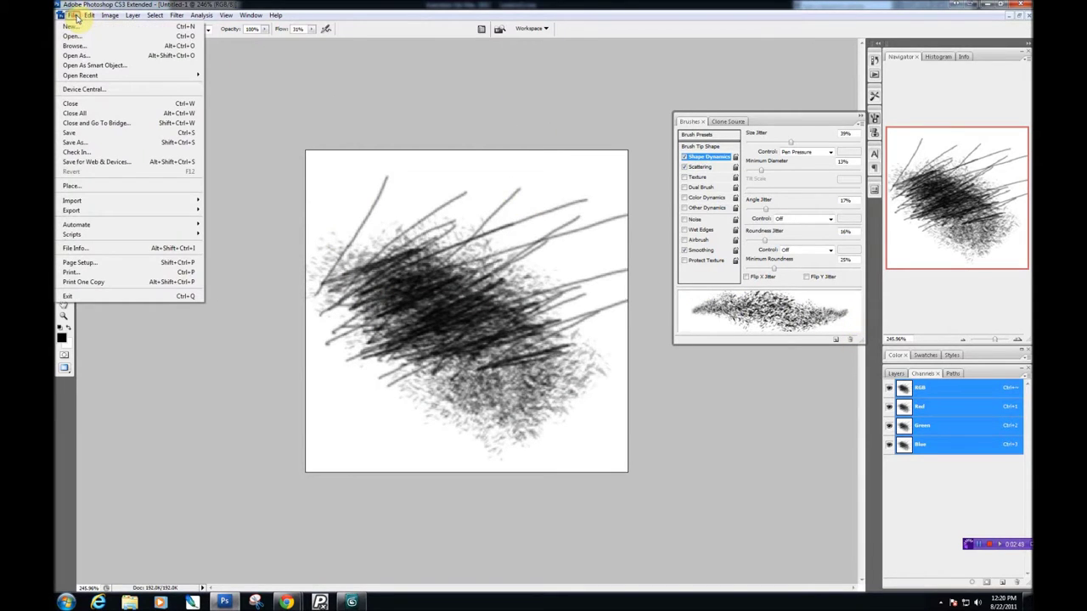
mouse_move(114, 17)
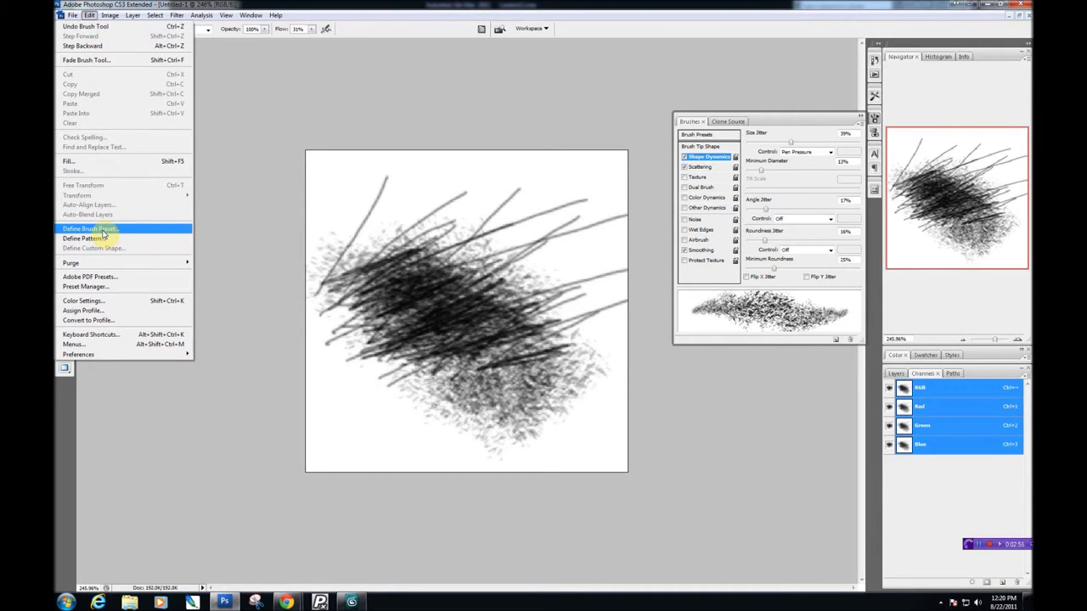
click(102, 230)
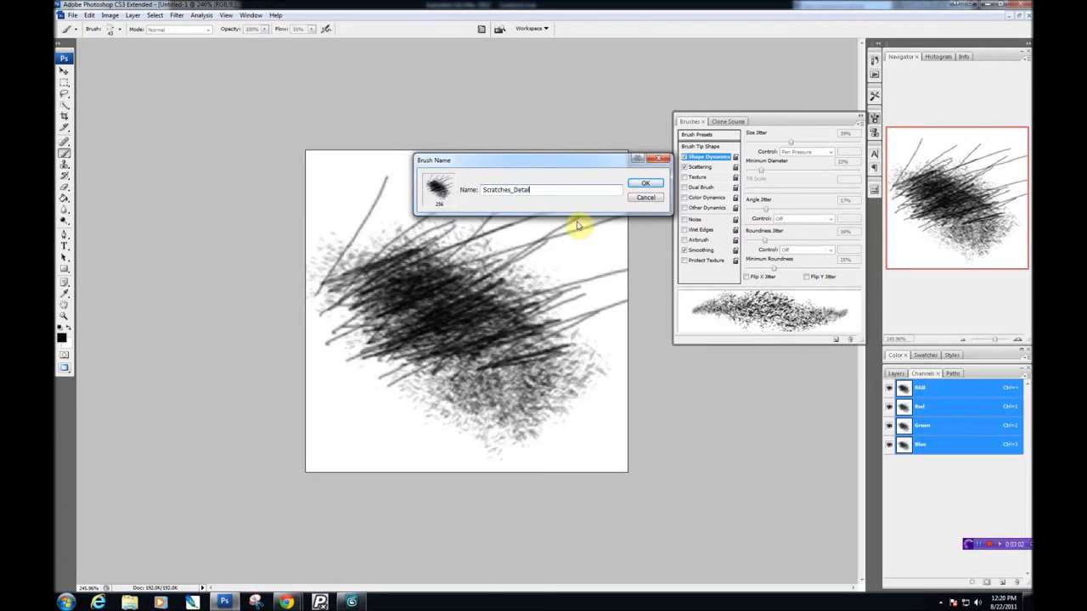
key(Return)
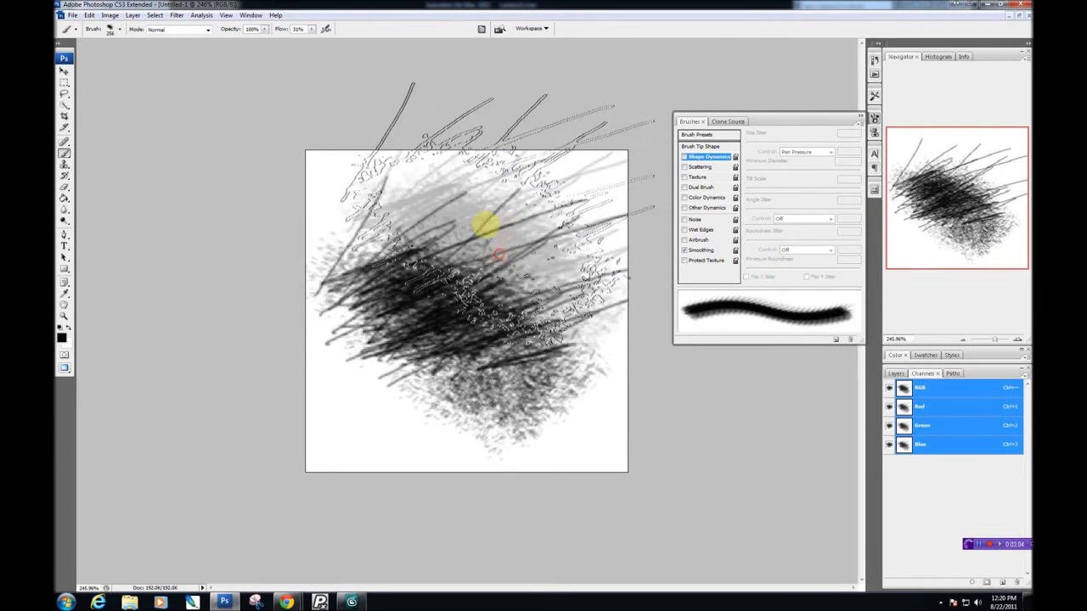
mouse_move(485, 225)
mouse_down()
mouse_move(396, 281)
mouse_move(572, 274)
mouse_up()
key(ctrl+z)
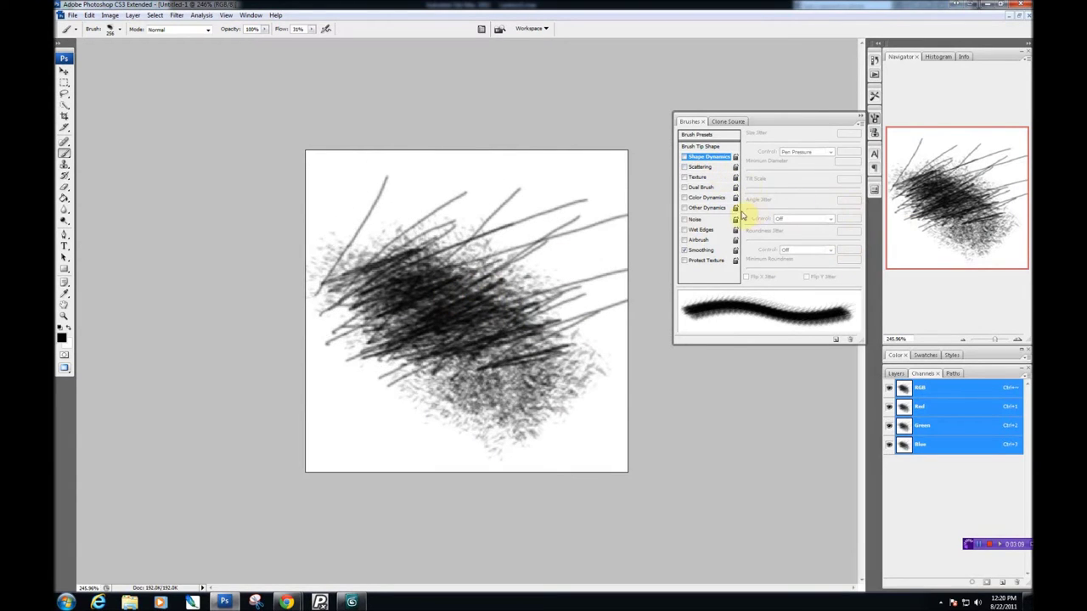
Step: Look through the brush and clone source settings and locate the new 256 px scratch brush among the presets
click(874, 78)
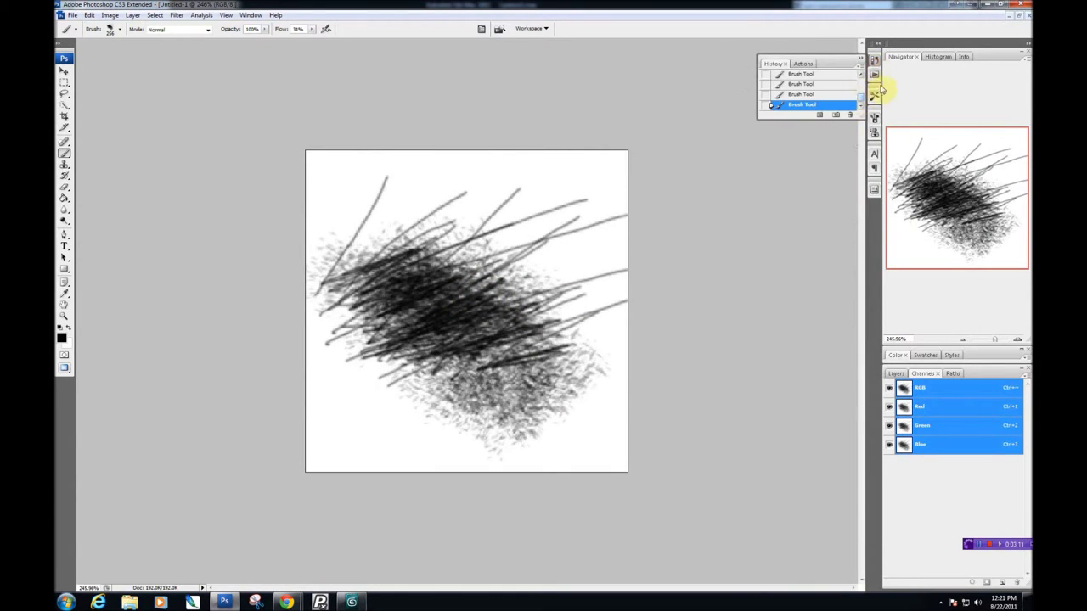
click(874, 95)
click(874, 117)
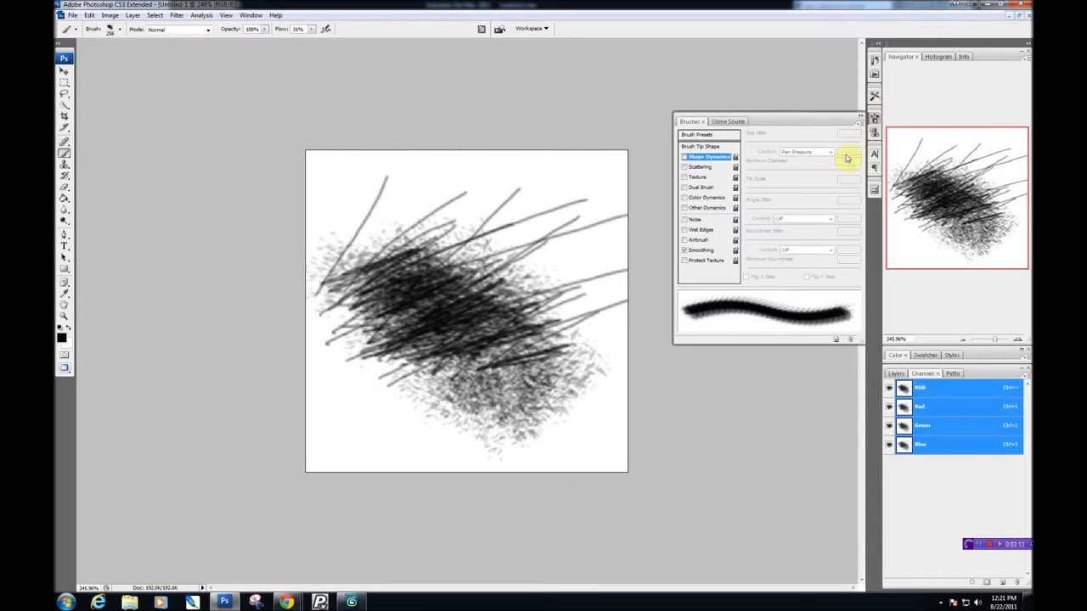
click(724, 121)
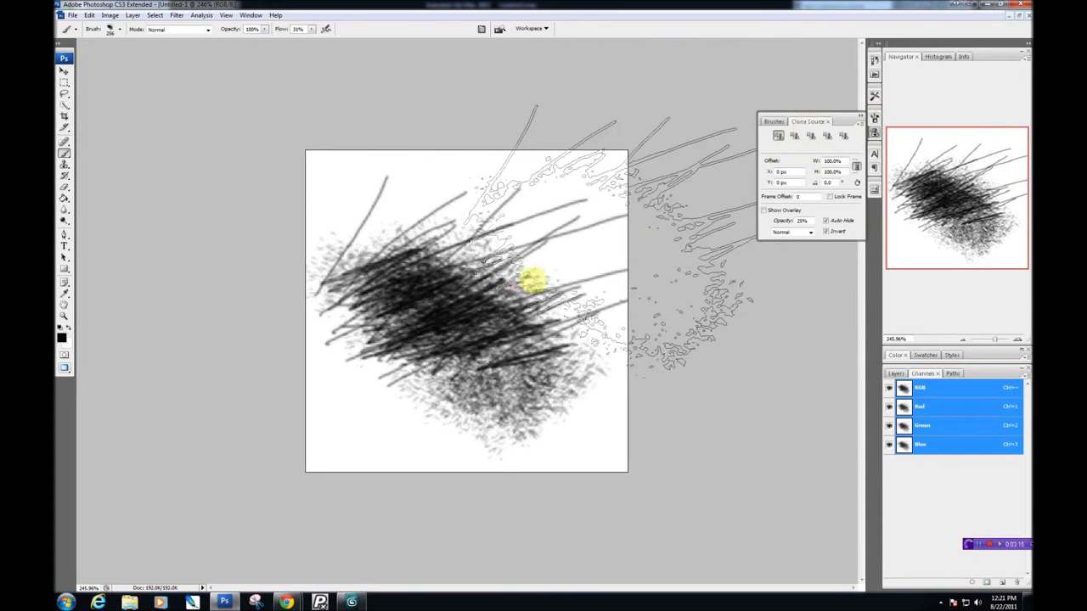
click(769, 122)
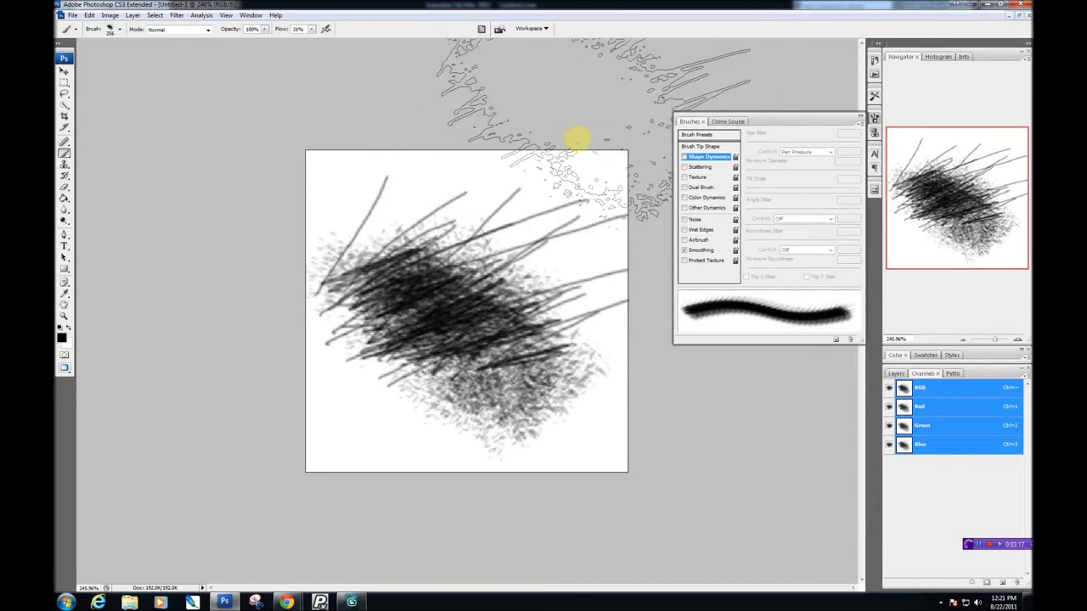
right_click(453, 171)
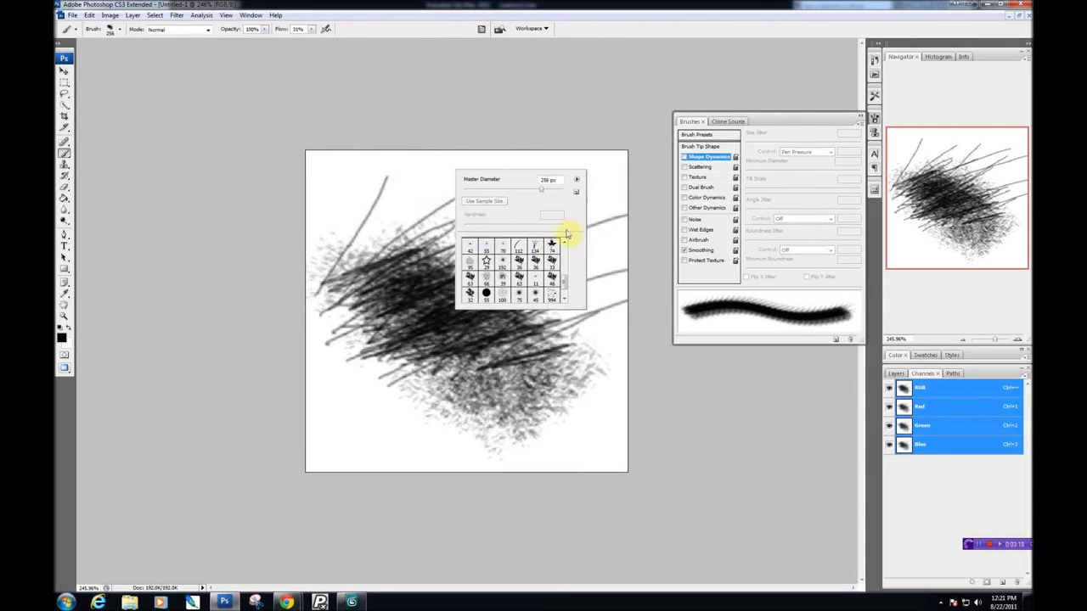
drag(563, 282, 563, 300)
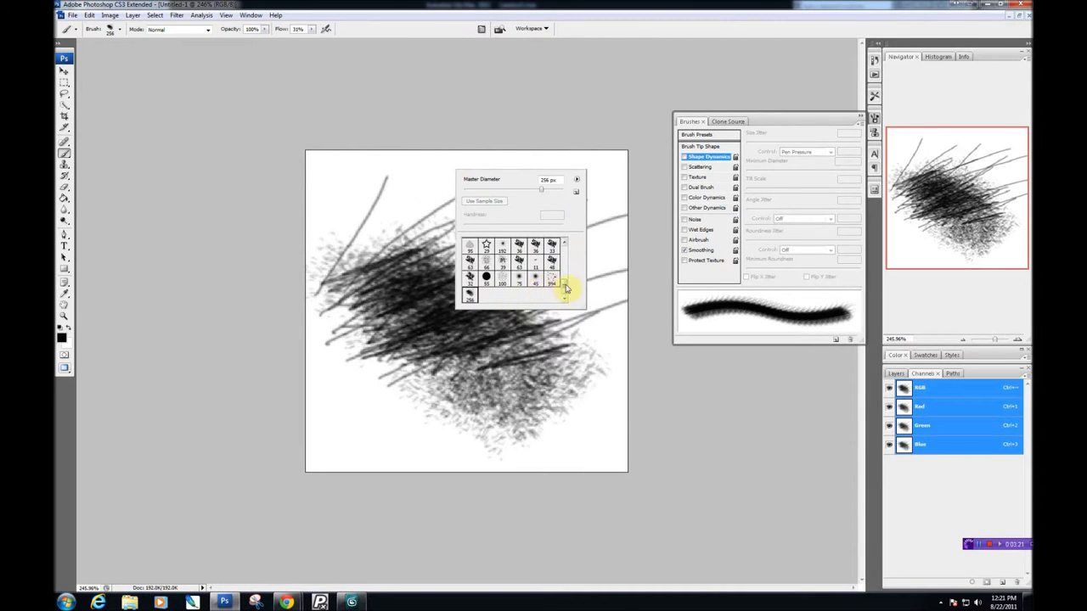
right_click(621, 212)
right_click(661, 209)
click(768, 127)
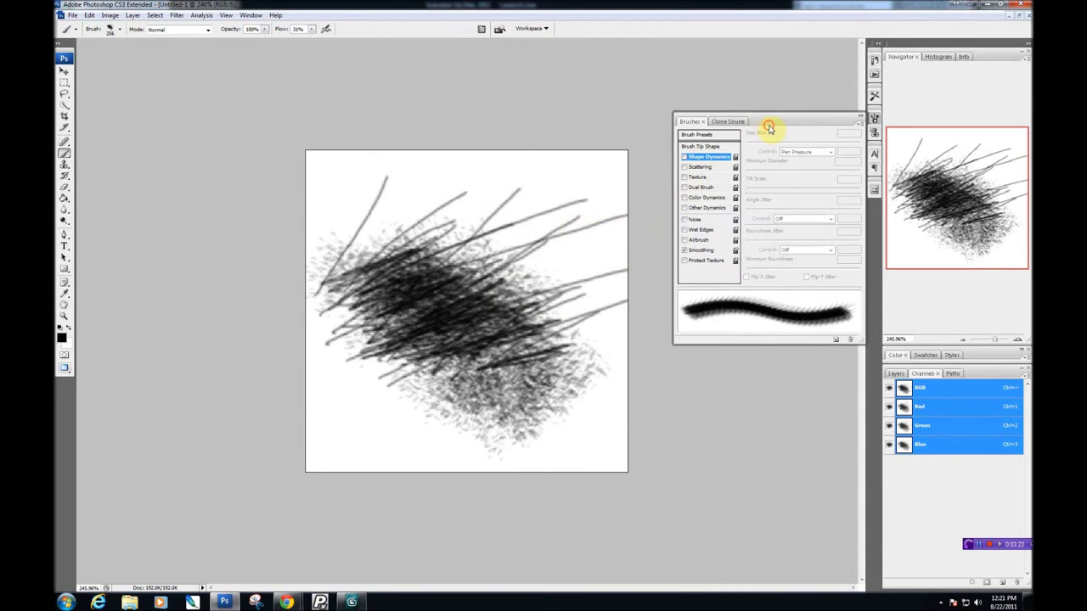
Step: Enable Scattering and Shape Dynamics for the scratch brush, with 20% size jitter, 9% minimum diameter, 11% angle jitter and 0% roundness jitter
click(695, 167)
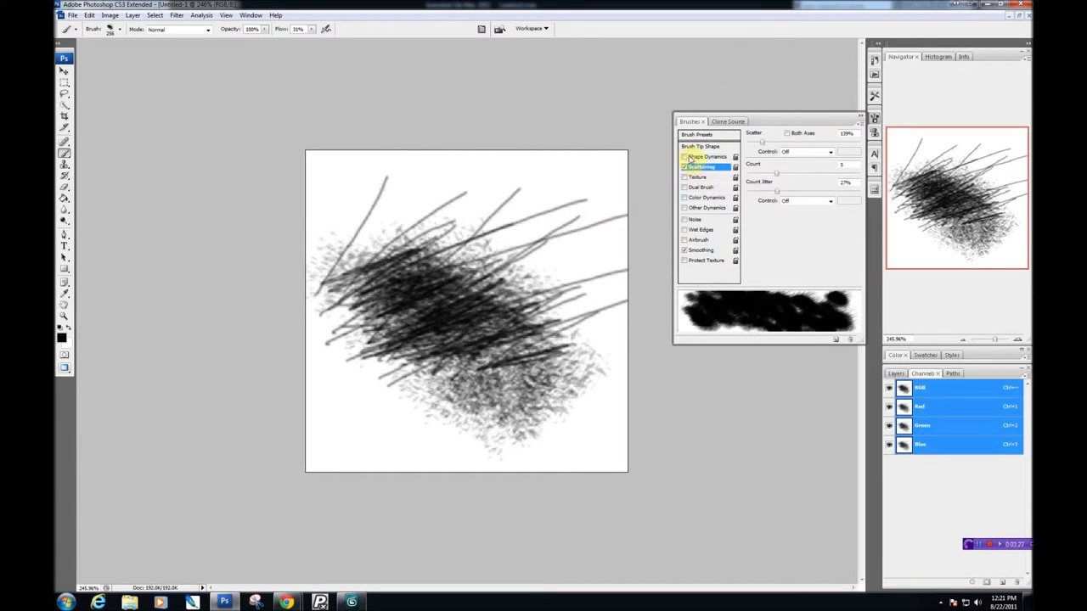
click(685, 158)
click(712, 158)
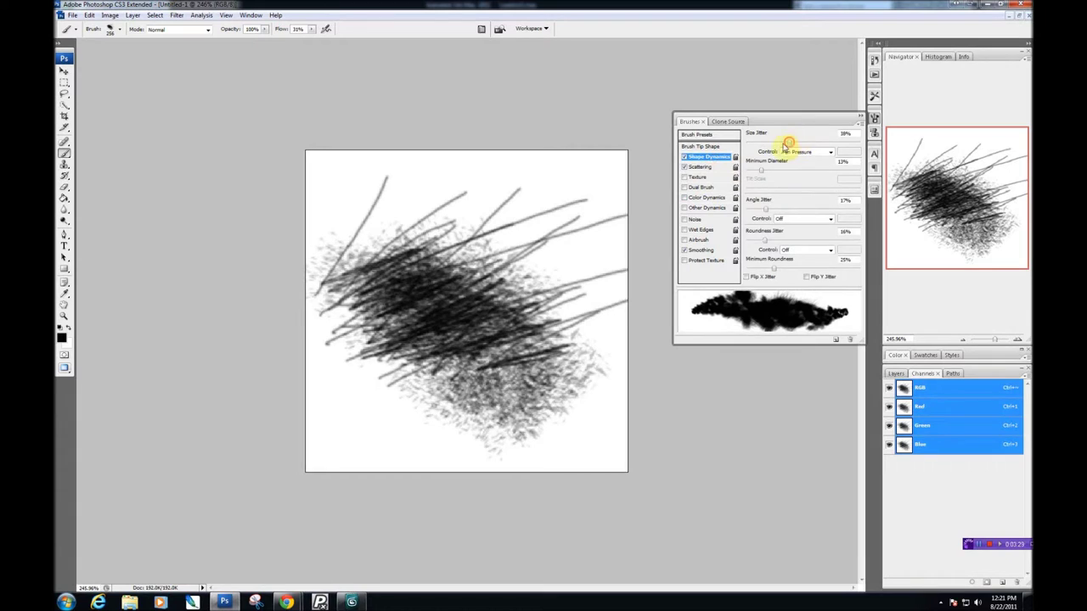
mouse_move(788, 144)
mouse_down()
mouse_move(769, 151)
mouse_move(748, 222)
mouse_up()
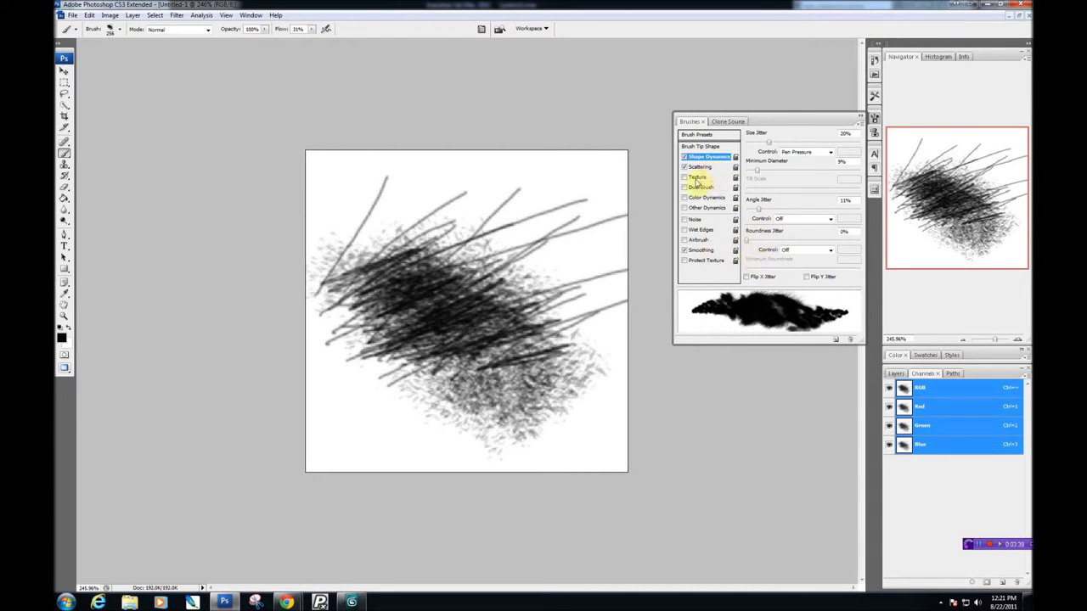
Step: Enable Texture with the fine grey crackle pattern and test the brush over the canvas's upper-right area
click(711, 179)
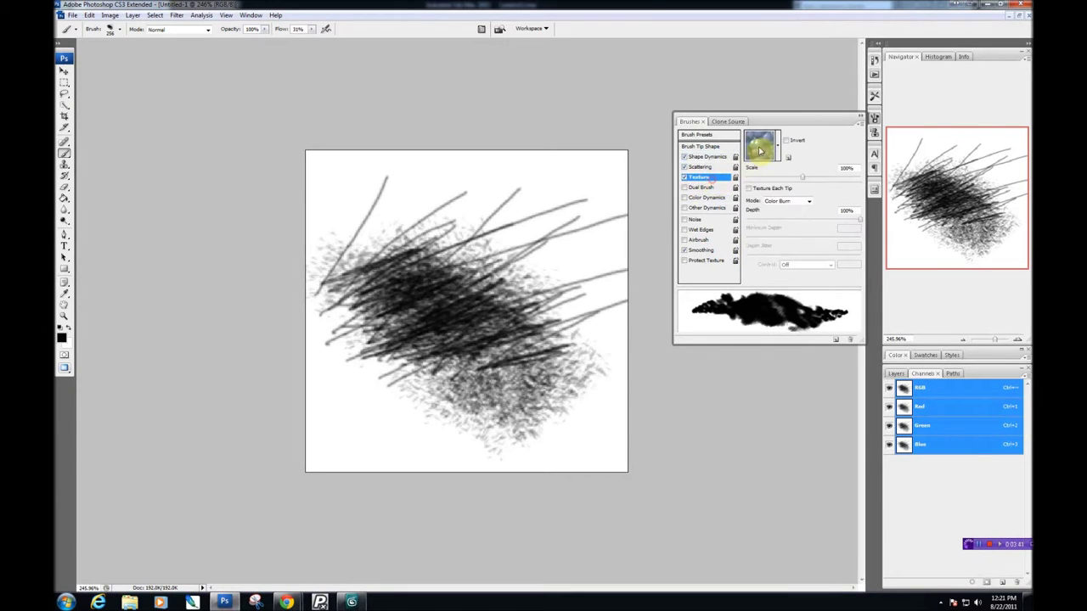
click(778, 151)
click(744, 194)
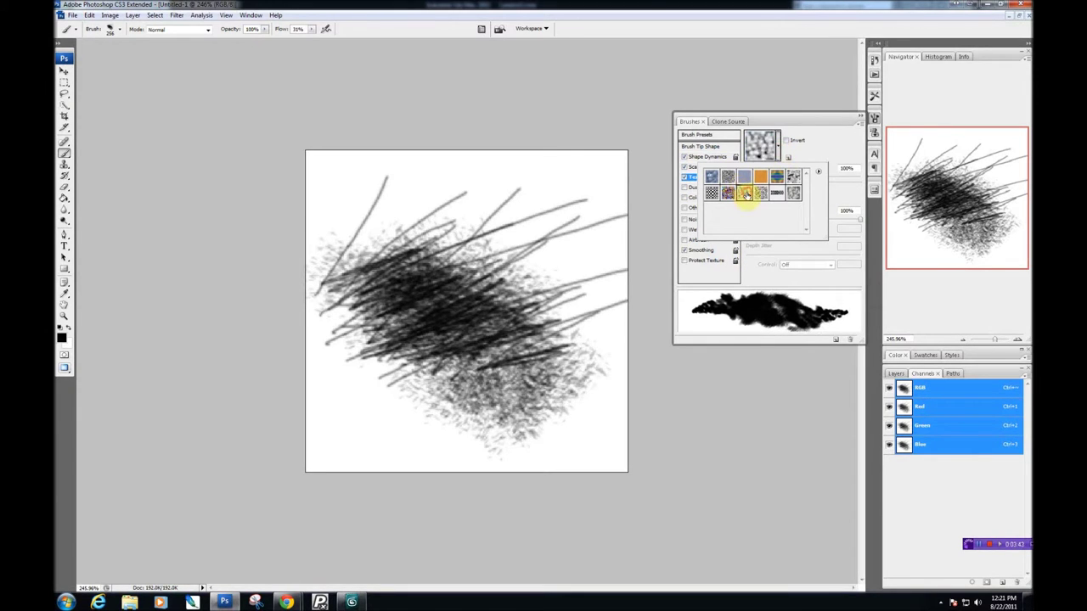
click(758, 199)
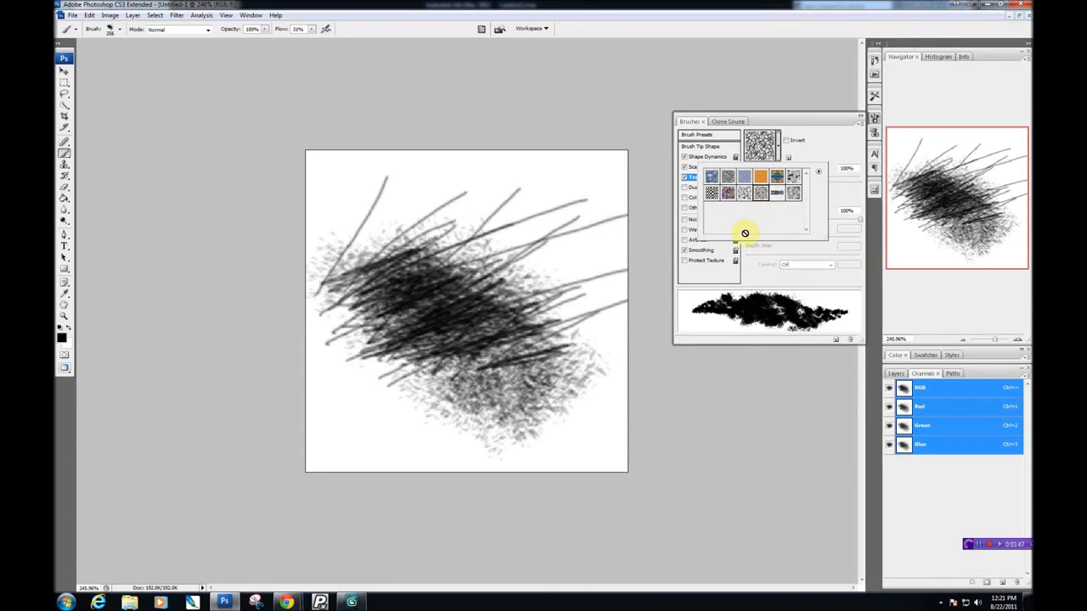
click(517, 275)
mouse_move(518, 277)
mouse_down()
mouse_move(527, 273)
mouse_move(536, 300)
mouse_move(503, 288)
mouse_up()
key(ctrl+z)
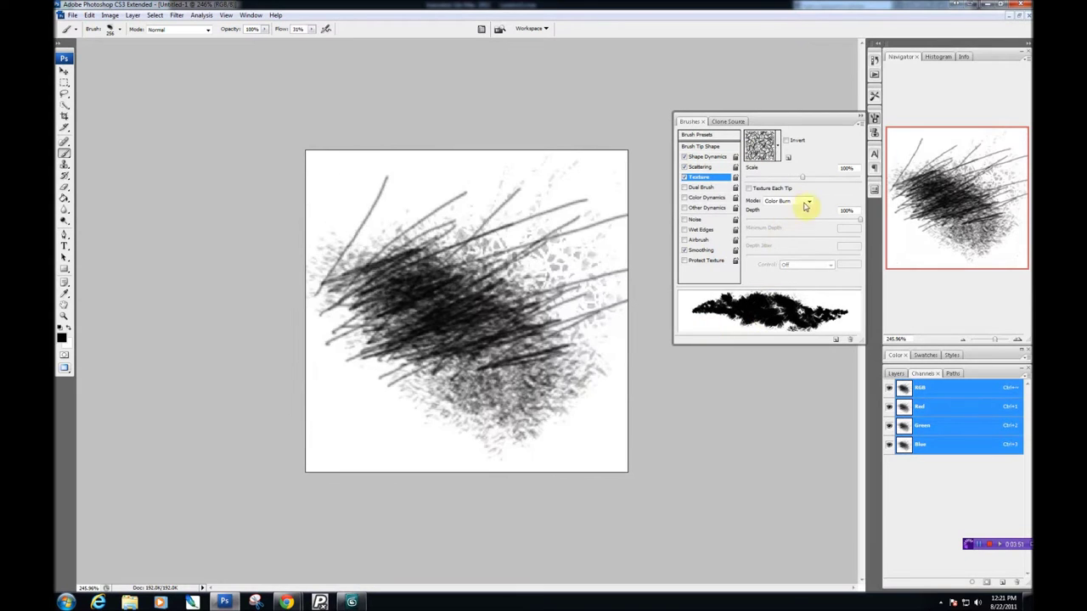
Step: Try the brush with the texture scale set to 1%, and undo the trial stroke
drag(803, 181, 737, 181)
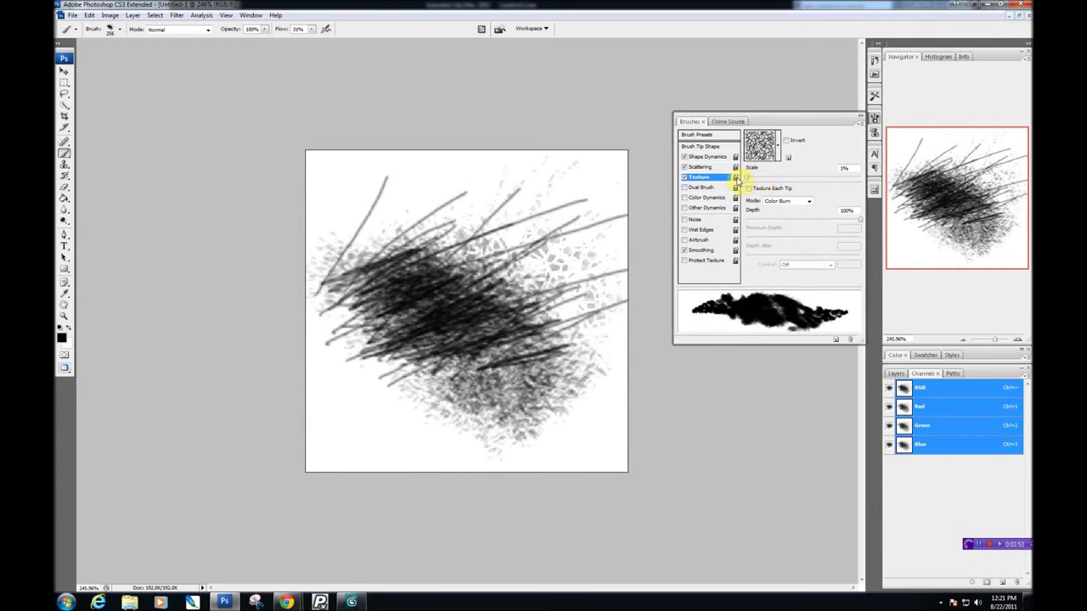
mouse_move(594, 238)
mouse_down()
mouse_move(498, 287)
mouse_move(449, 246)
mouse_move(572, 345)
mouse_move(629, 361)
mouse_up()
key(ctrl+z)
Step: Set the brush texture's depth to 8% and scale to 62%, and darken most of the canvas with broad strokes
mouse_move(859, 222)
mouse_down()
mouse_move(792, 224)
mouse_move(763, 187)
mouse_up()
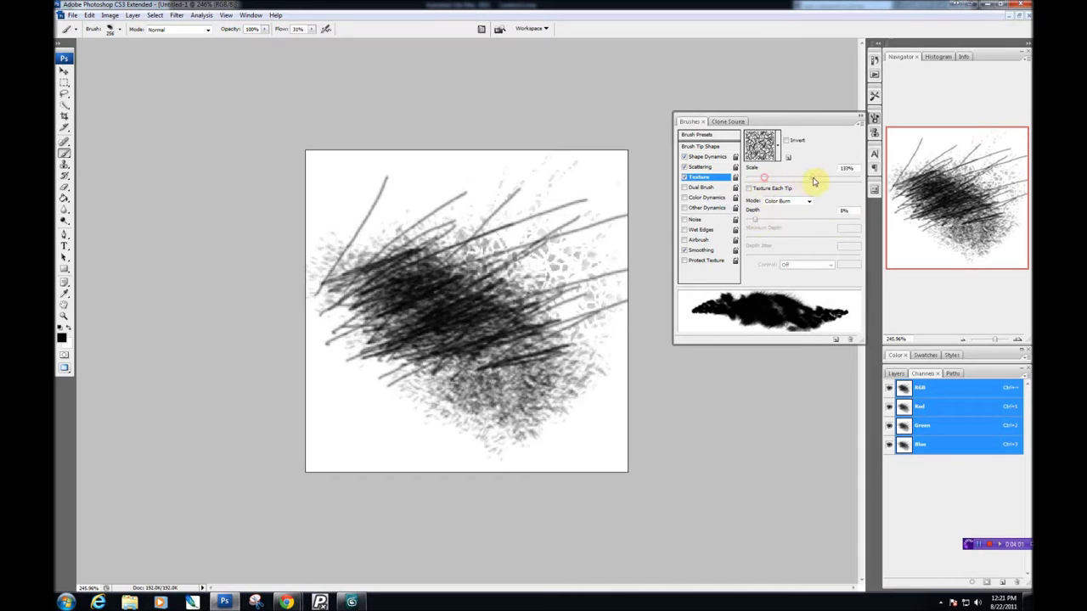
mouse_move(625, 200)
mouse_down()
mouse_move(558, 286)
mouse_move(607, 376)
mouse_move(741, 168)
mouse_move(371, 366)
mouse_move(507, 247)
mouse_move(459, 252)
mouse_move(748, 202)
mouse_up()
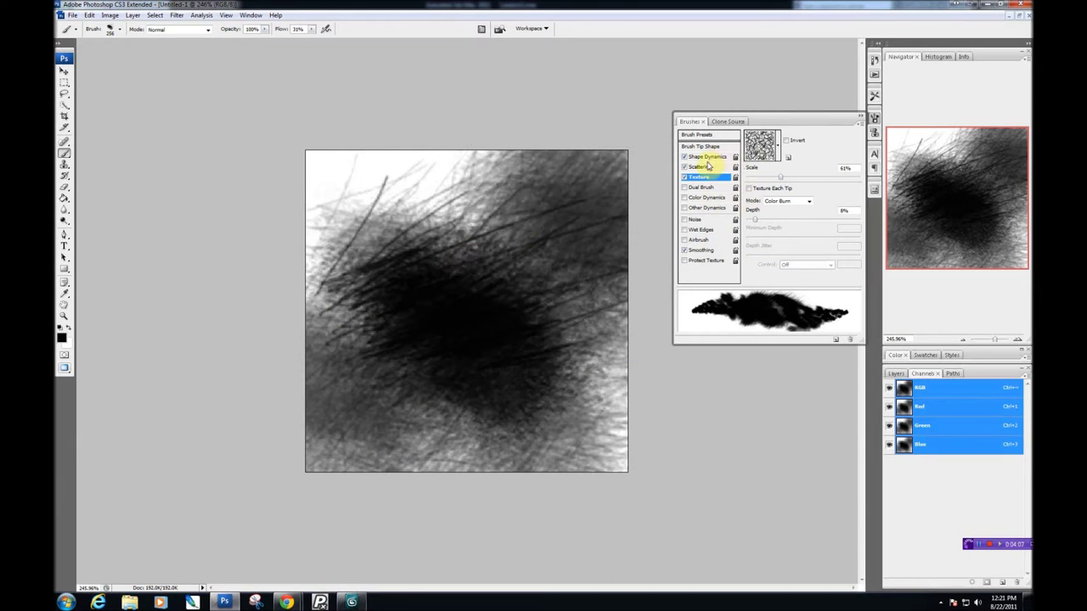
Step: Set the brush's scatter to 27%, and undo a trial stroke painted on the canvas
click(705, 167)
mouse_move(762, 146)
mouse_down()
mouse_move(504, 263)
mouse_move(390, 237)
mouse_move(505, 362)
mouse_move(509, 322)
mouse_up()
key(ctrl+z)
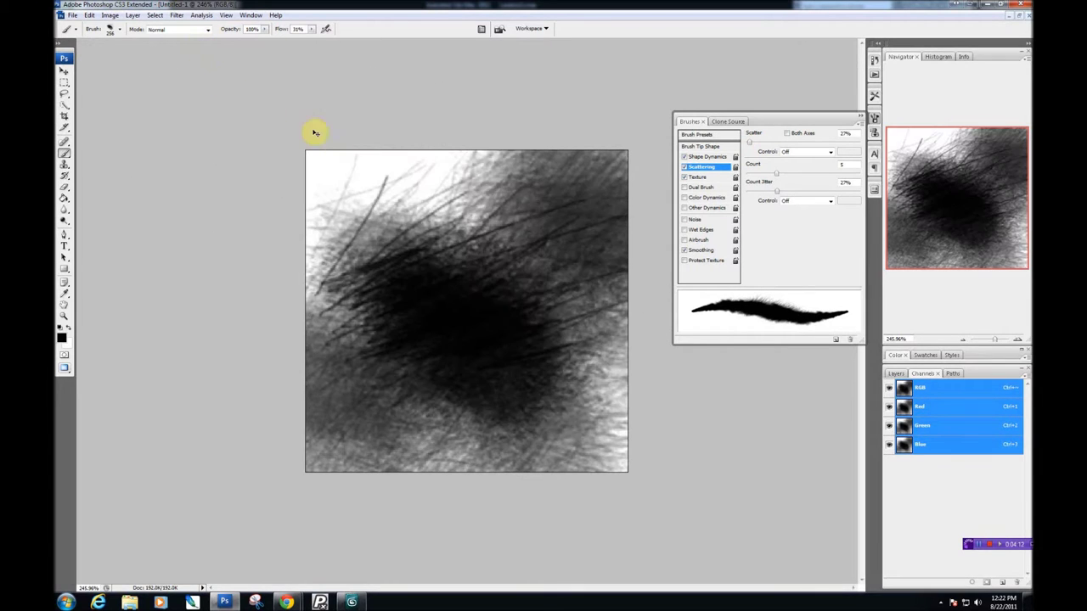
Step: Undo the last trial stroke, leave the full-screen view, and close the untitled scratch canvas without saving its changes
key(ctrl+z)
key(ctrl+z)
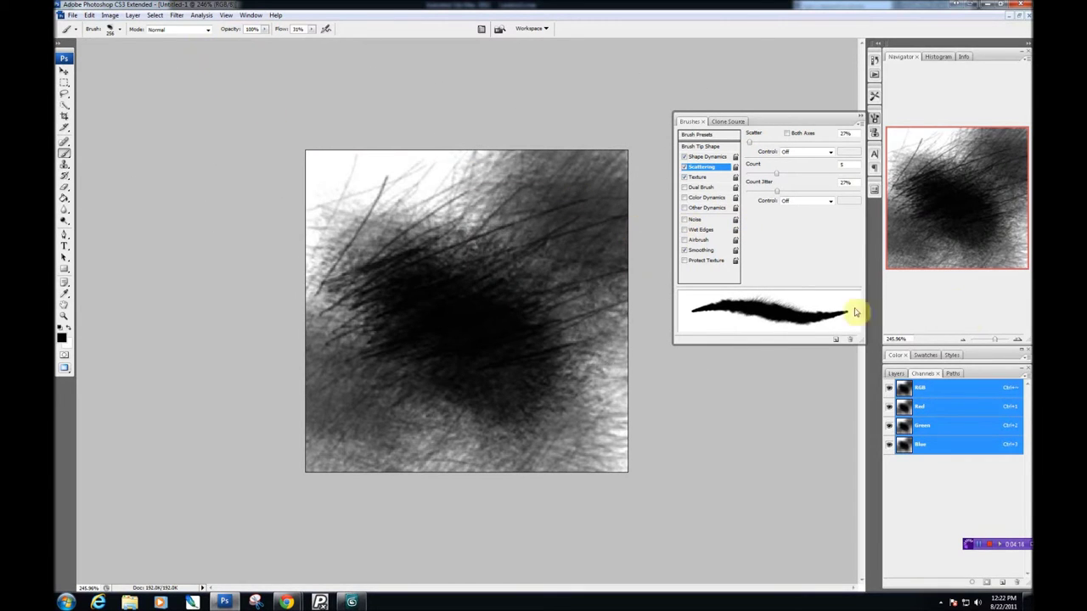
click(72, 14)
mouse_move(90, 14)
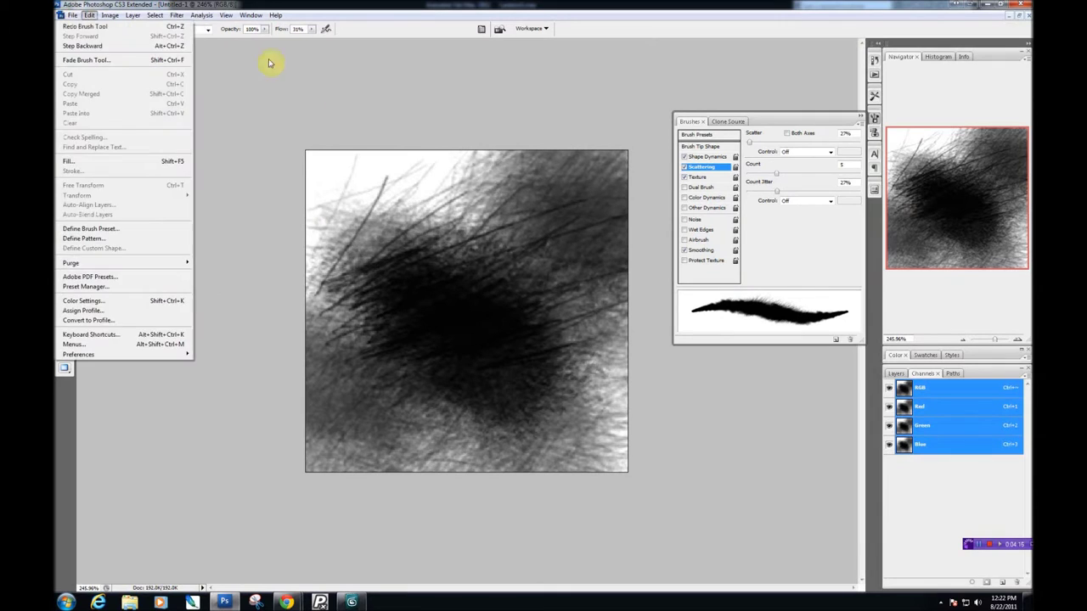
click(407, 141)
key(f)
key(f)
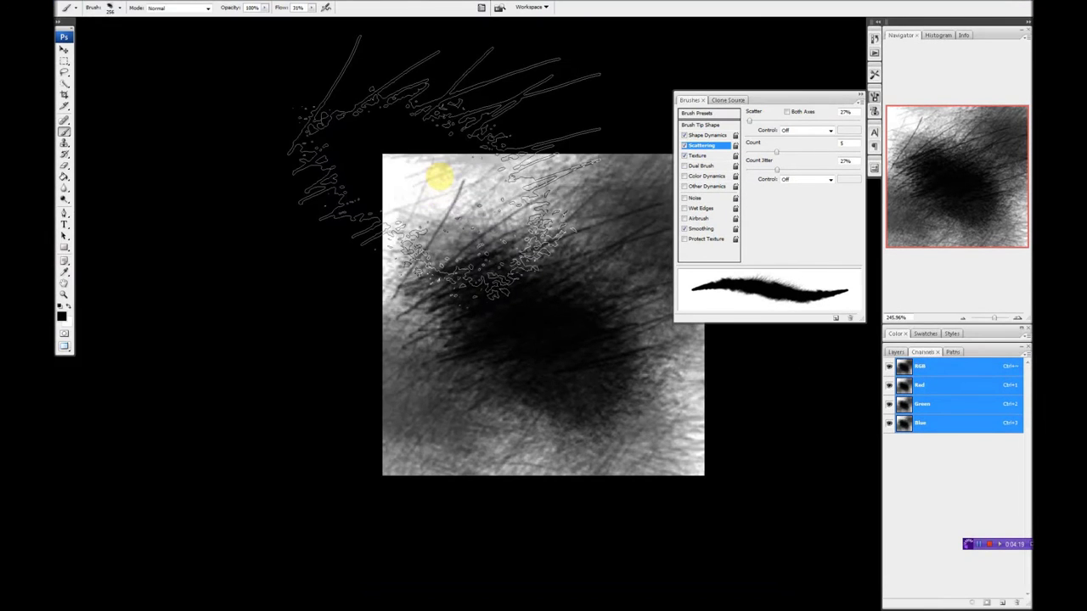
key(f)
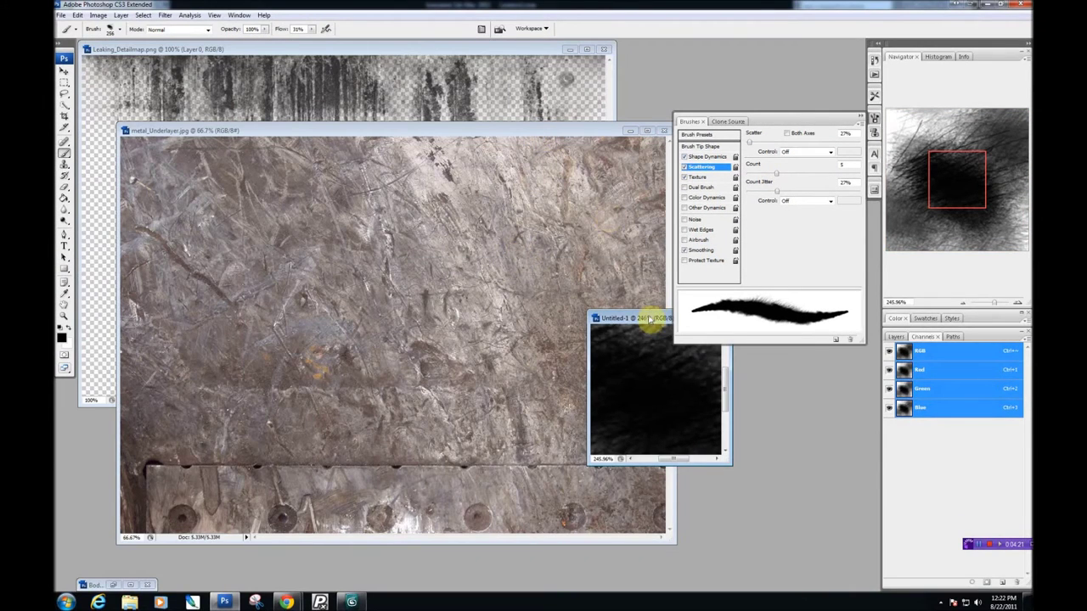
drag(650, 316, 614, 404)
click(676, 400)
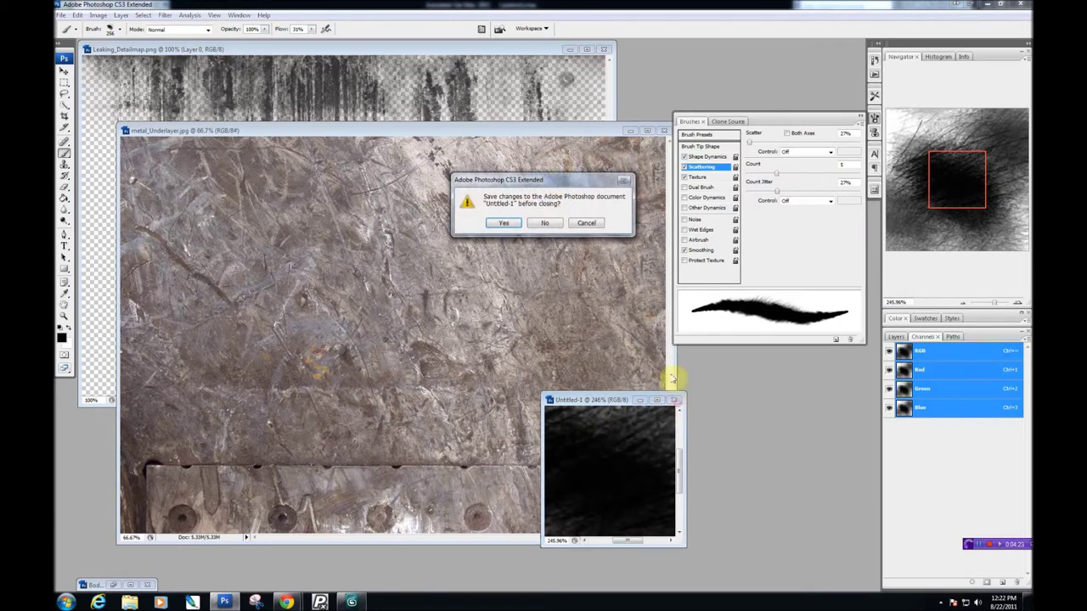
click(546, 224)
Step: Rearrange the open image windows and restore Body_texture_DIFFUSE.jpg in front of the metal and leak images
drag(486, 133, 472, 155)
drag(381, 48, 433, 136)
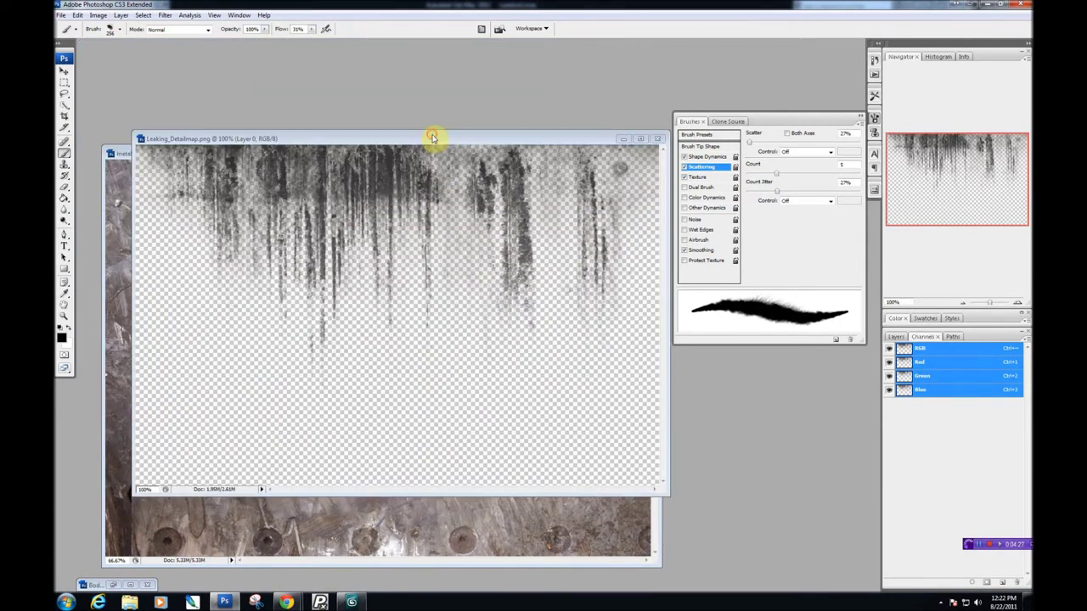
click(116, 585)
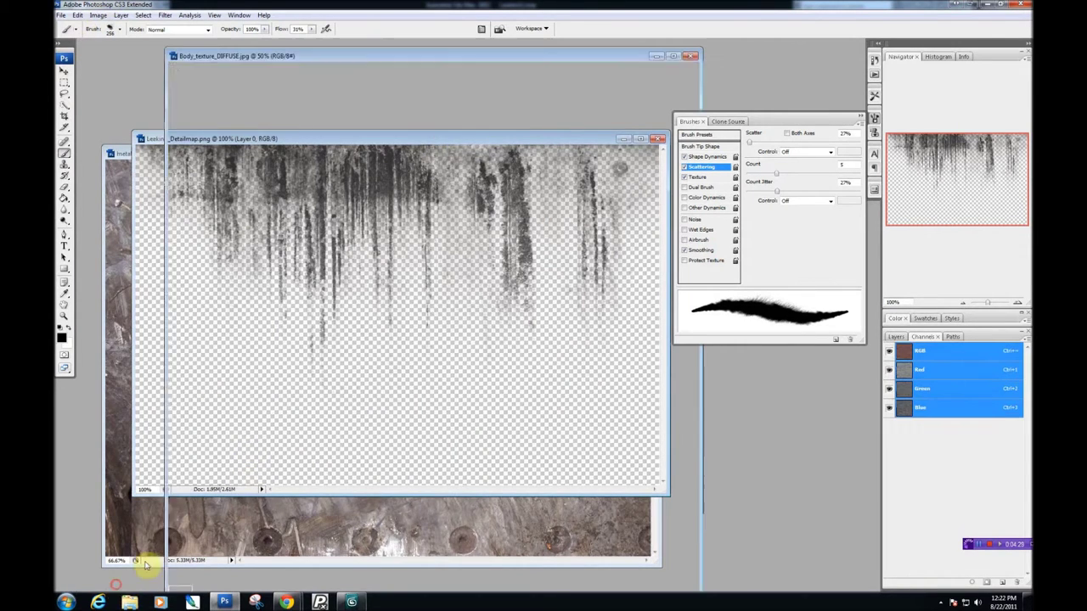
drag(417, 57, 331, 56)
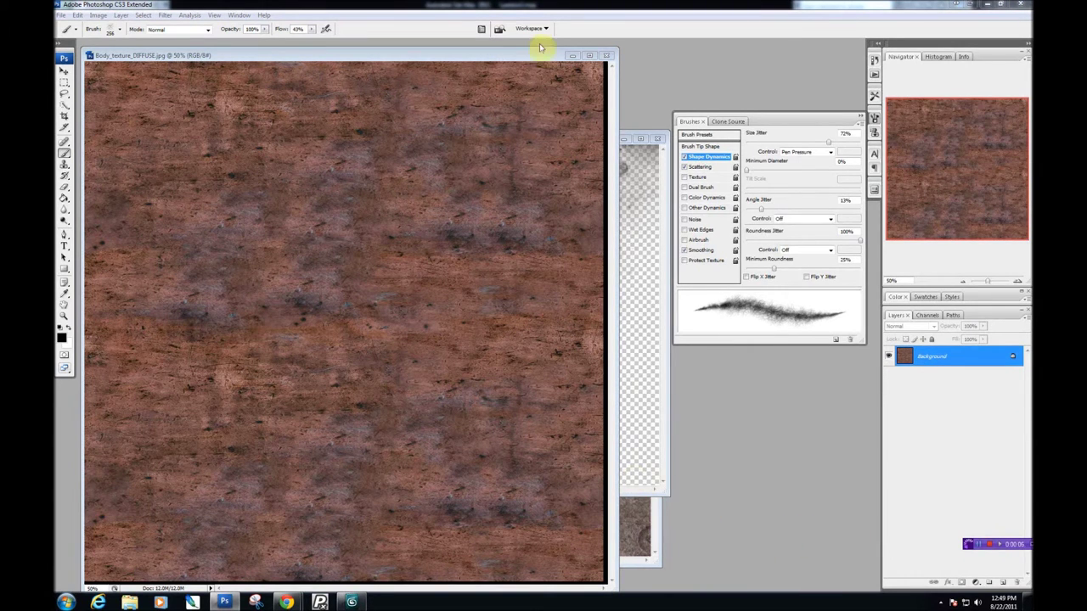
drag(495, 56, 536, 54)
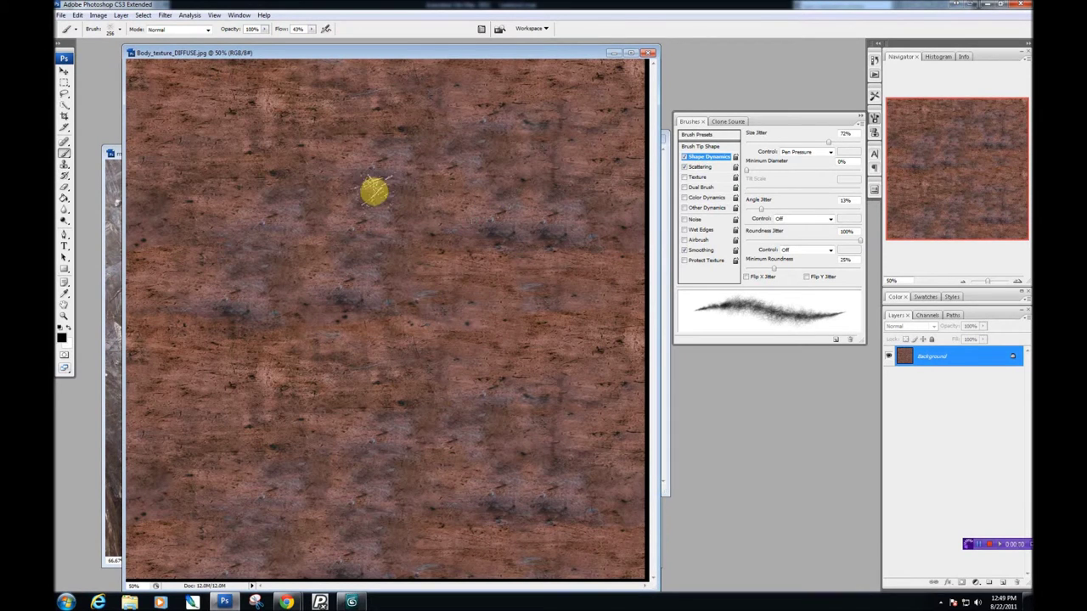
mouse_move(213, 53)
mouse_down()
mouse_move(237, 44)
mouse_move(218, 63)
mouse_up()
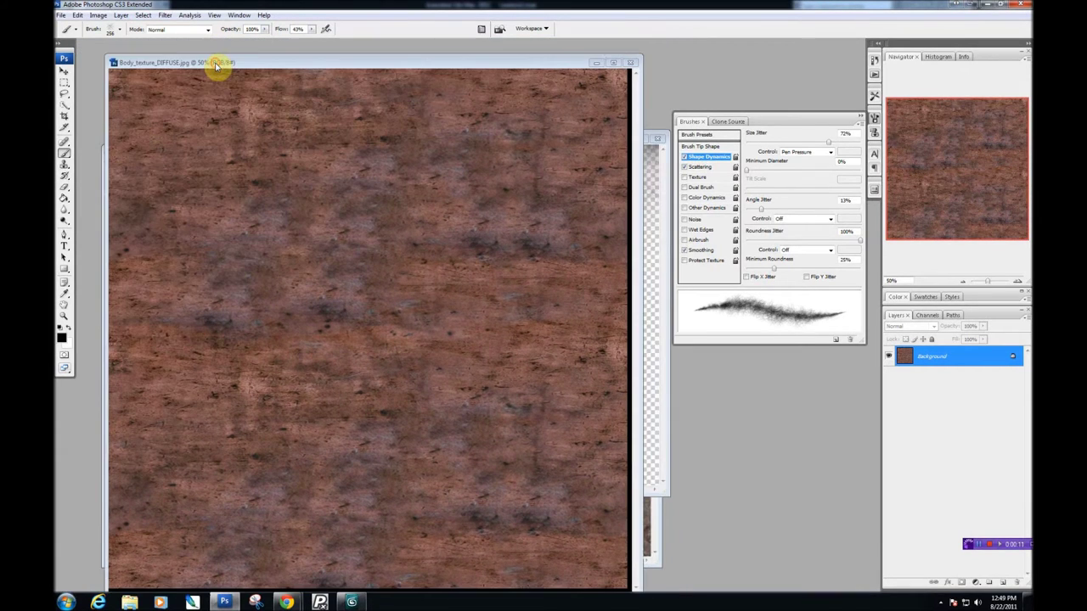
Step: Open the UV wireframe image Lantern_body.jpg from the Lantern project folder
click(61, 15)
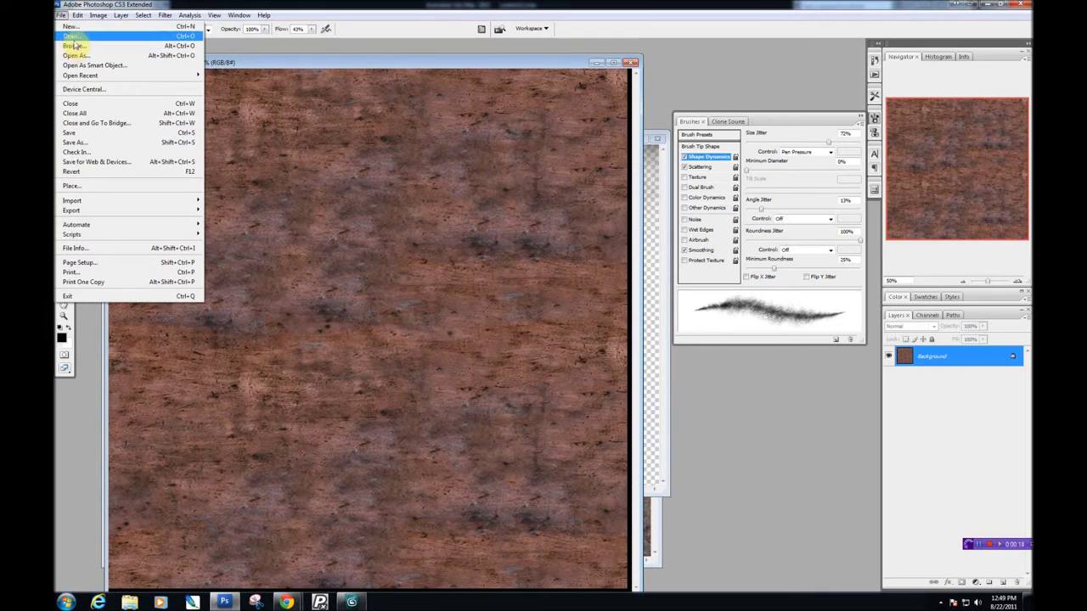
click(71, 35)
click(488, 162)
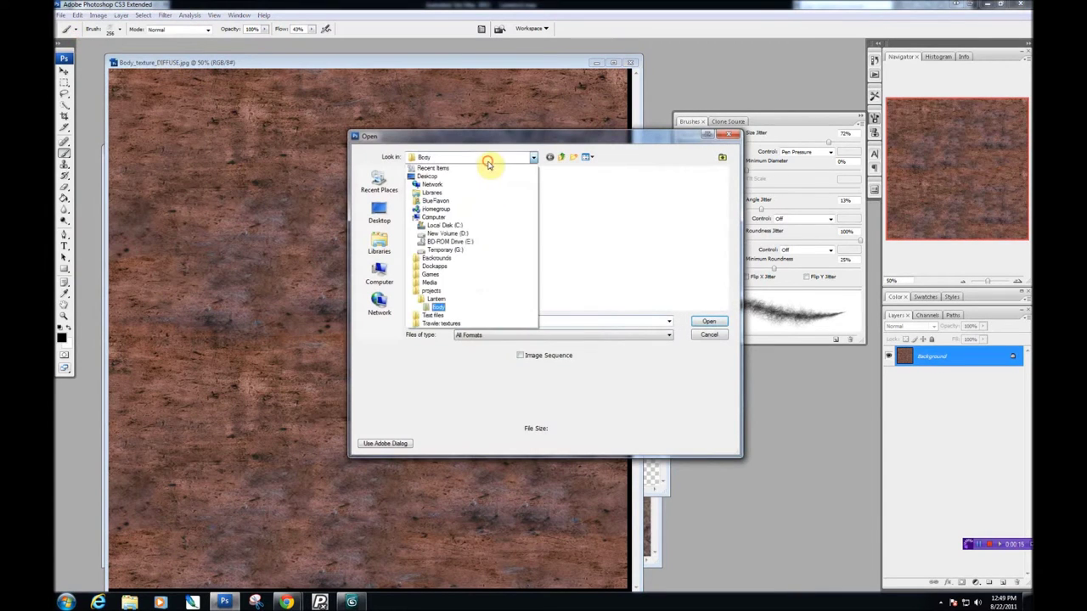
click(435, 299)
scroll(606, 241, down, 1)
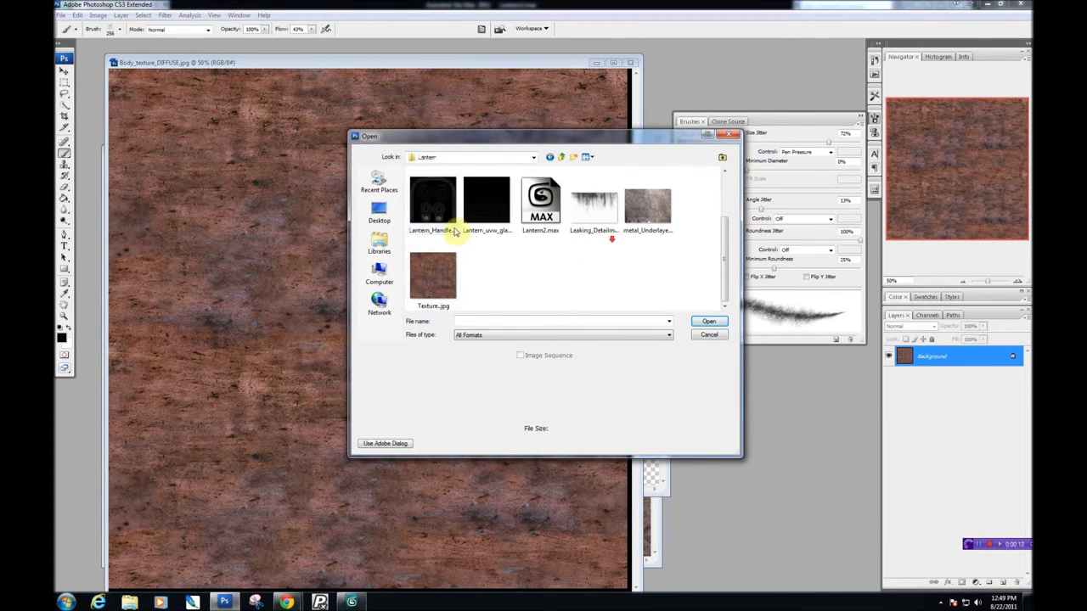
click(448, 212)
click(499, 213)
scroll(500, 213, up, 1)
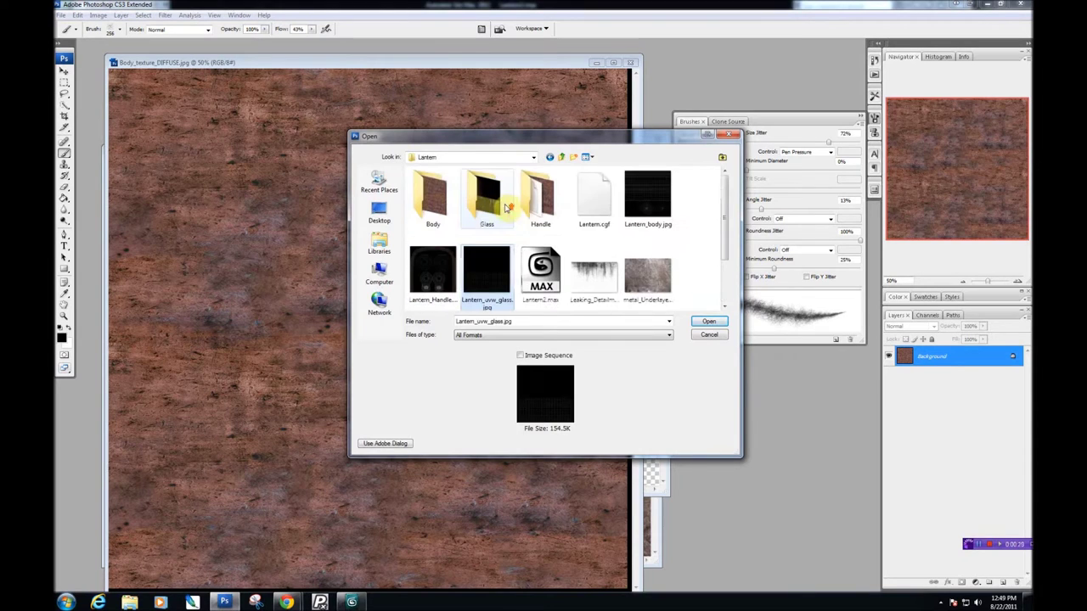
double_click(638, 191)
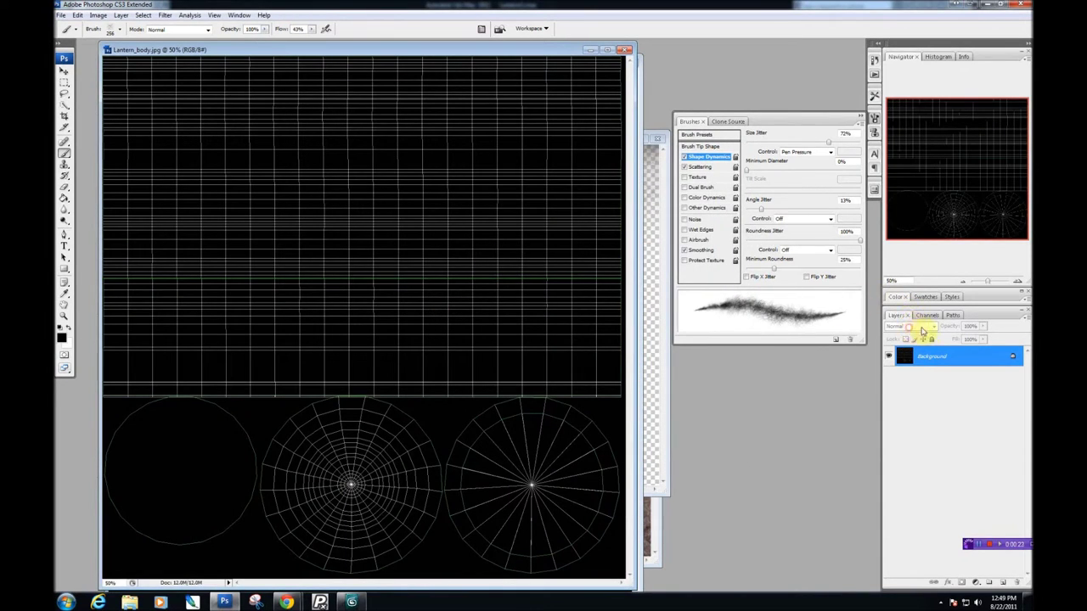
Step: Copy the Lantern_body.jpg wireframe into Body_texture_DIFFUSE.jpg as a new layer aligned over the rusty texture
click(569, 319)
drag(784, 126, 790, 109)
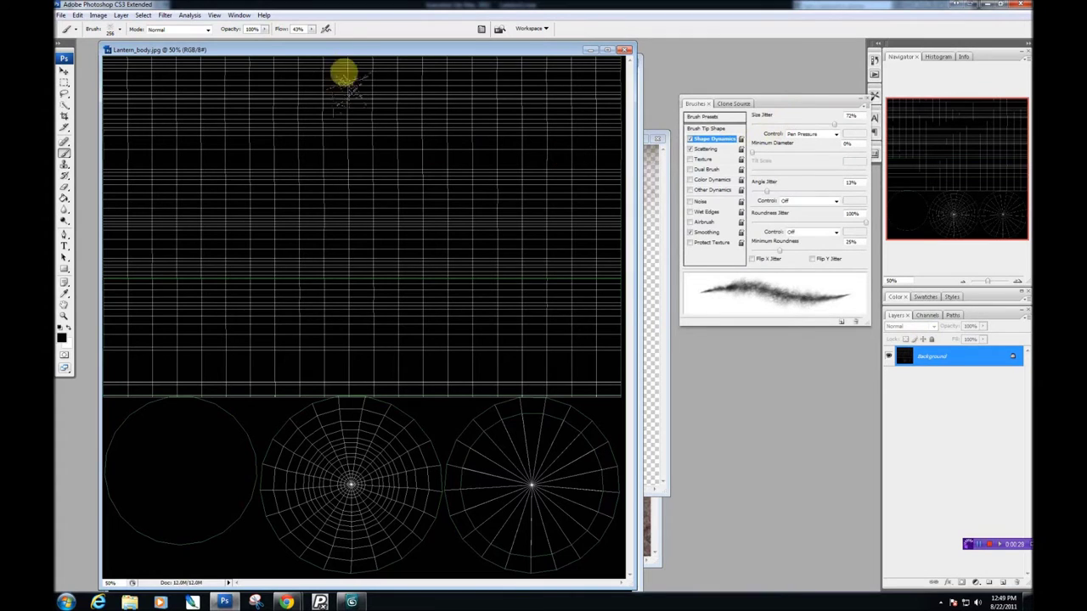
drag(335, 55, 470, 103)
drag(323, 150, 263, 92)
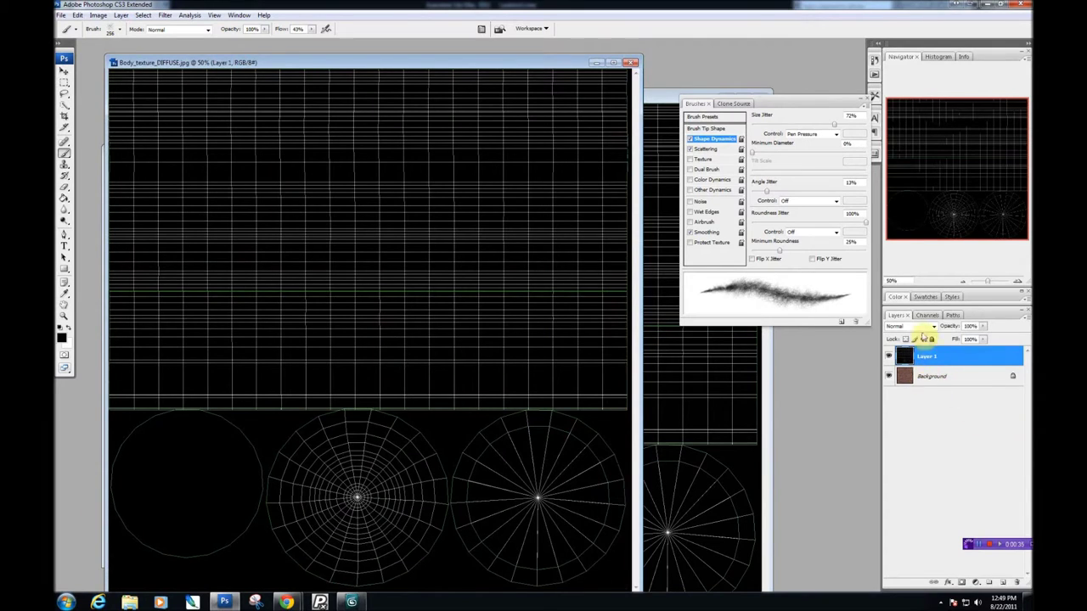
Step: Set the wireframe layer's blend mode to Screen so its lines overlay the rusty texture
click(916, 327)
click(914, 351)
key(Down)
key(Down)
key(Down)
key(Down)
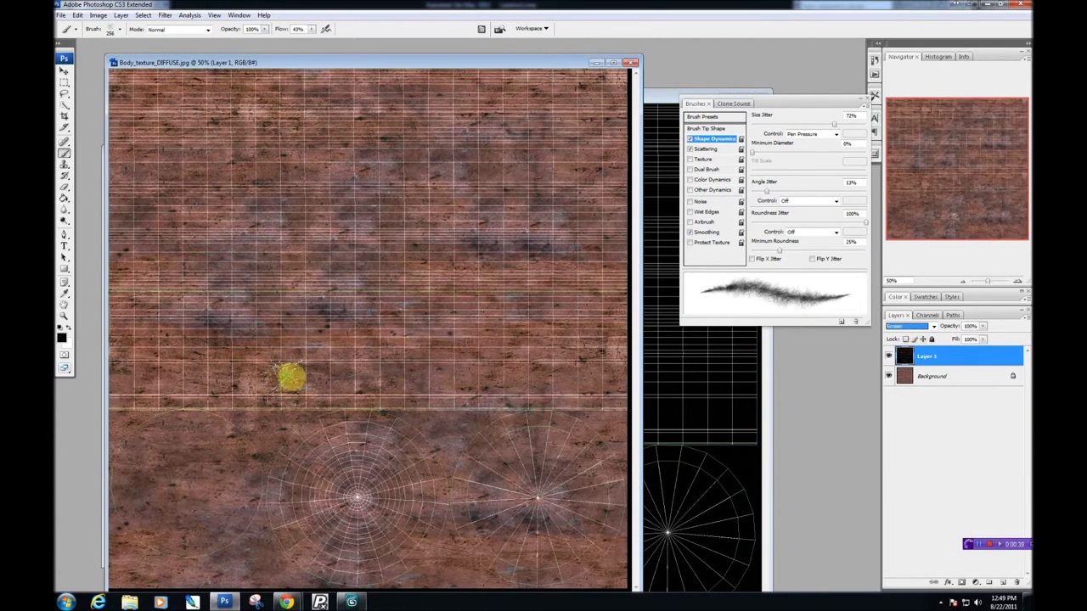
key(Return)
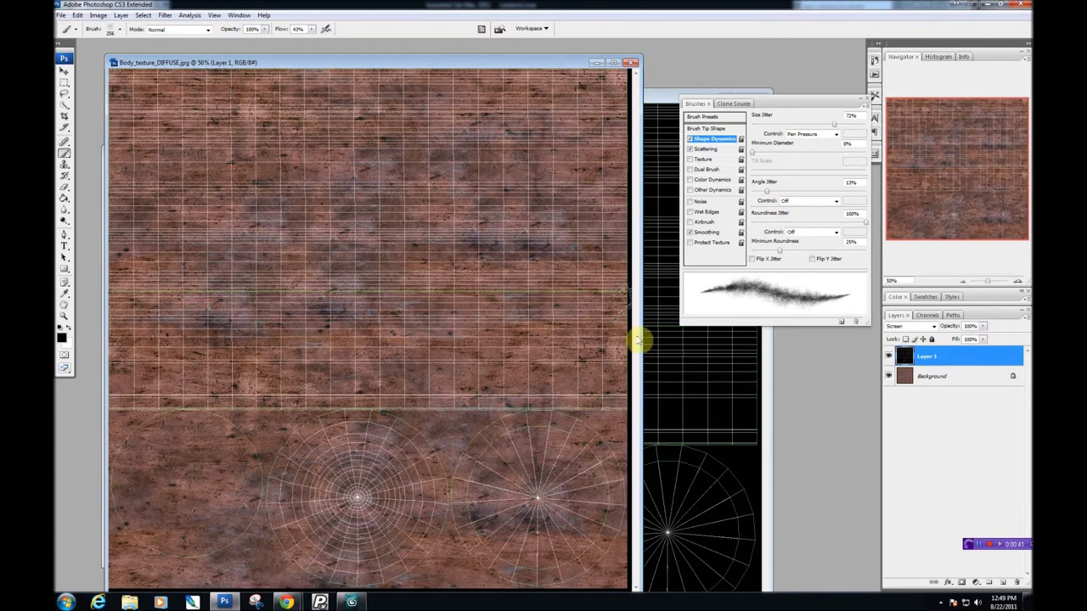
drag(544, 63, 536, 52)
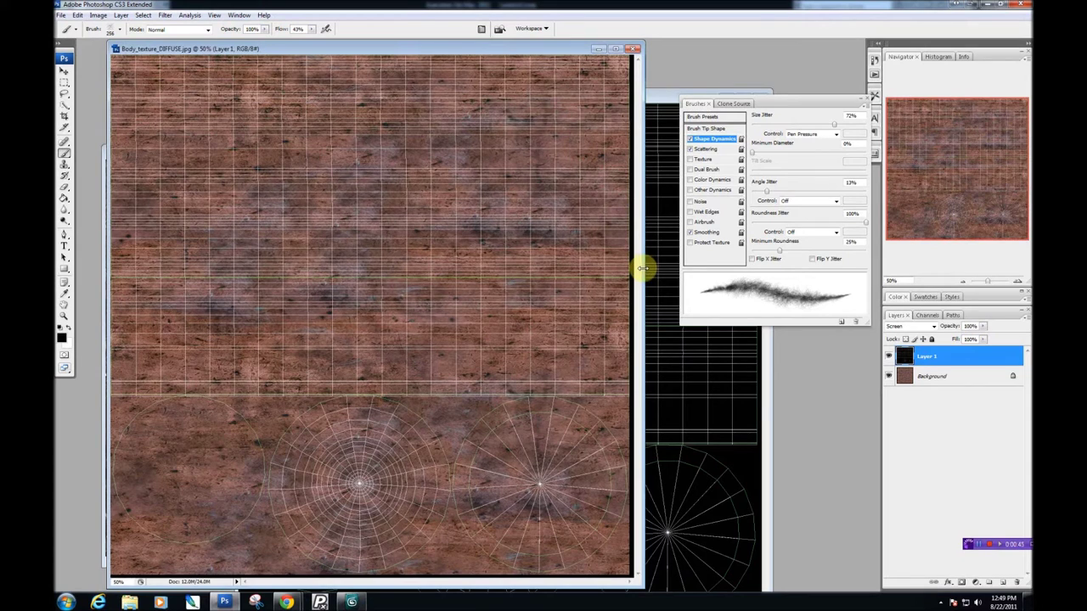
Step: Add an empty layer above the wireframe, and hide the wireframe and Background layers
click(980, 413)
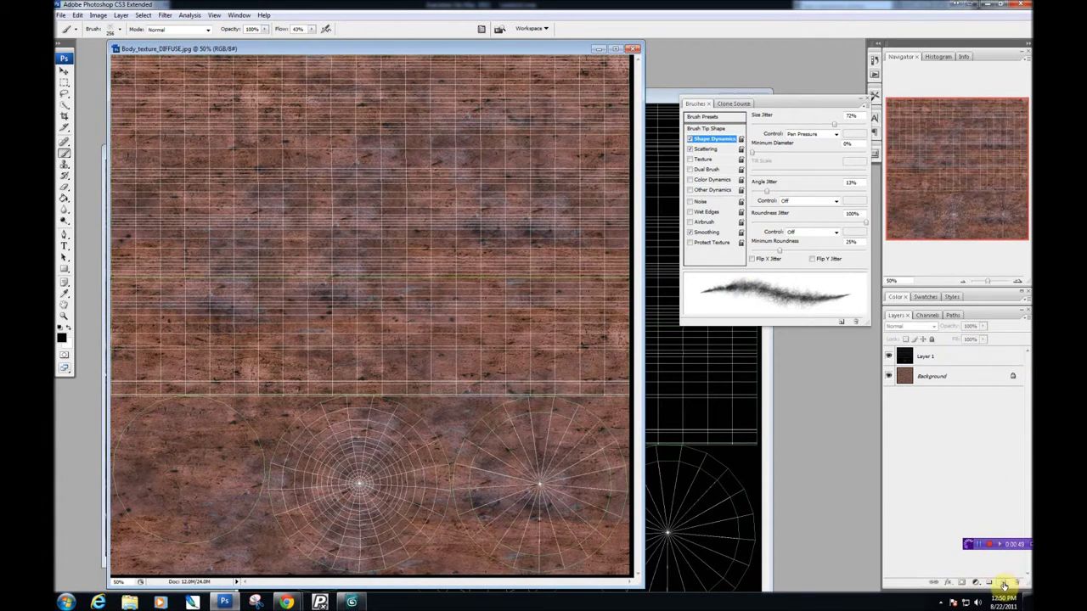
click(1004, 584)
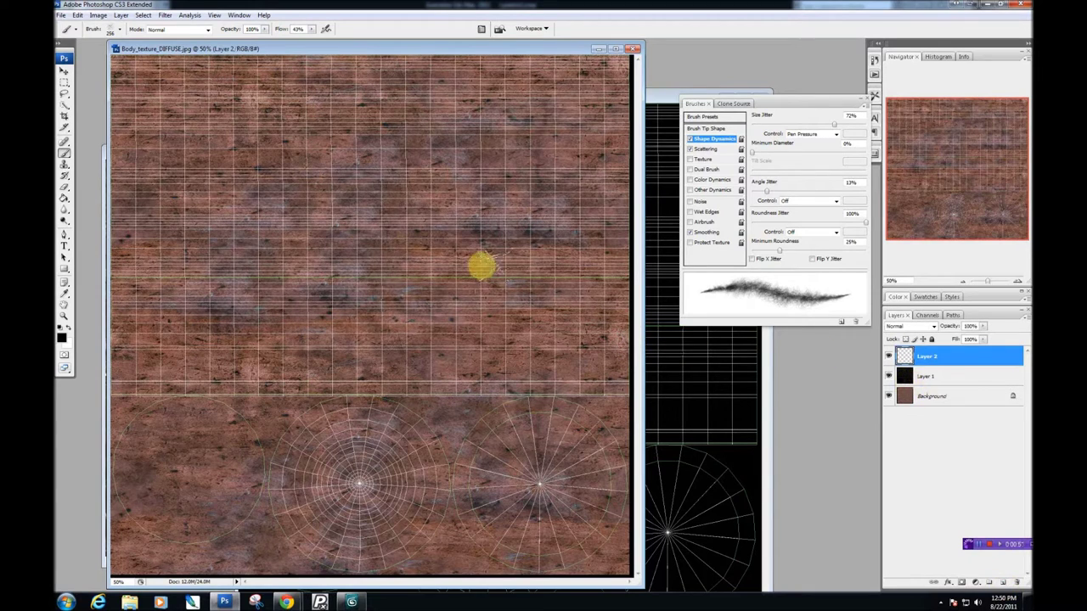
click(899, 377)
click(889, 396)
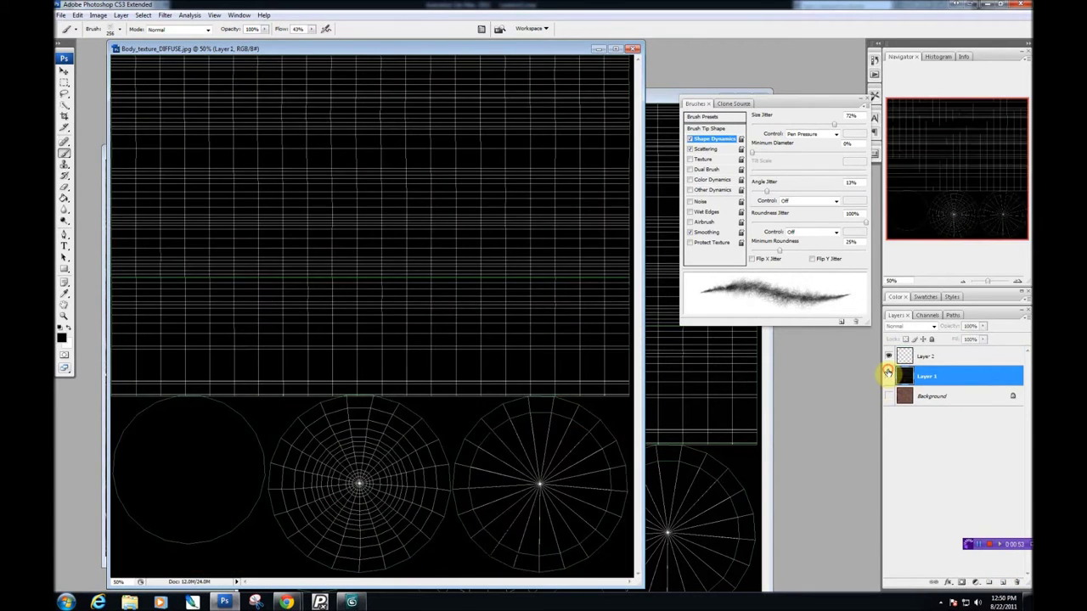
click(888, 376)
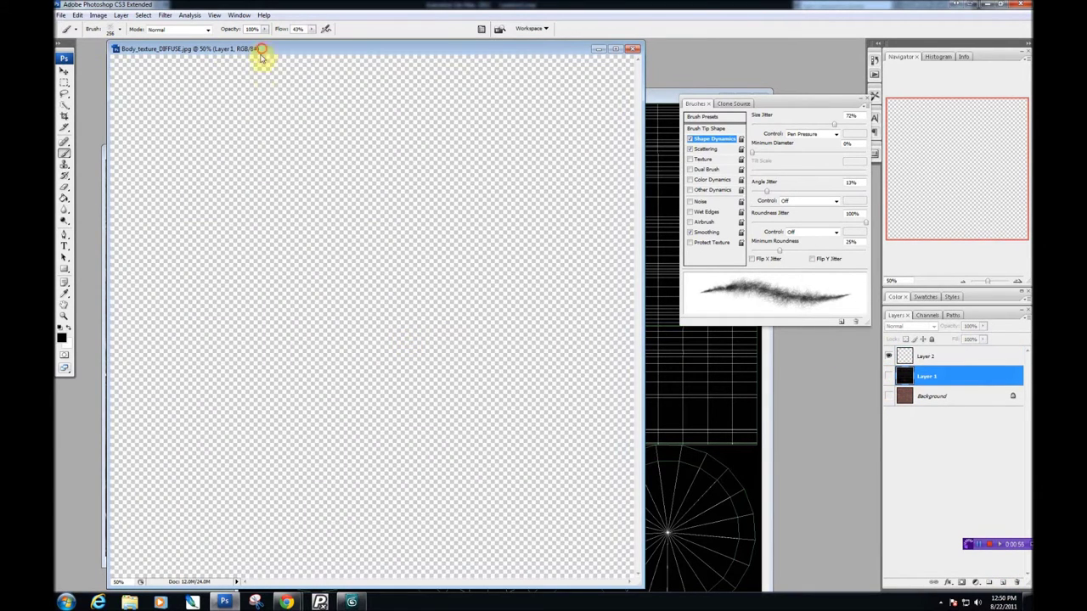
Step: Copy the entire metal_Underlayer.jpg image and paste it into Body_texture_DIFFUSE.jpg as a new layer
drag(260, 53, 396, 73)
click(121, 150)
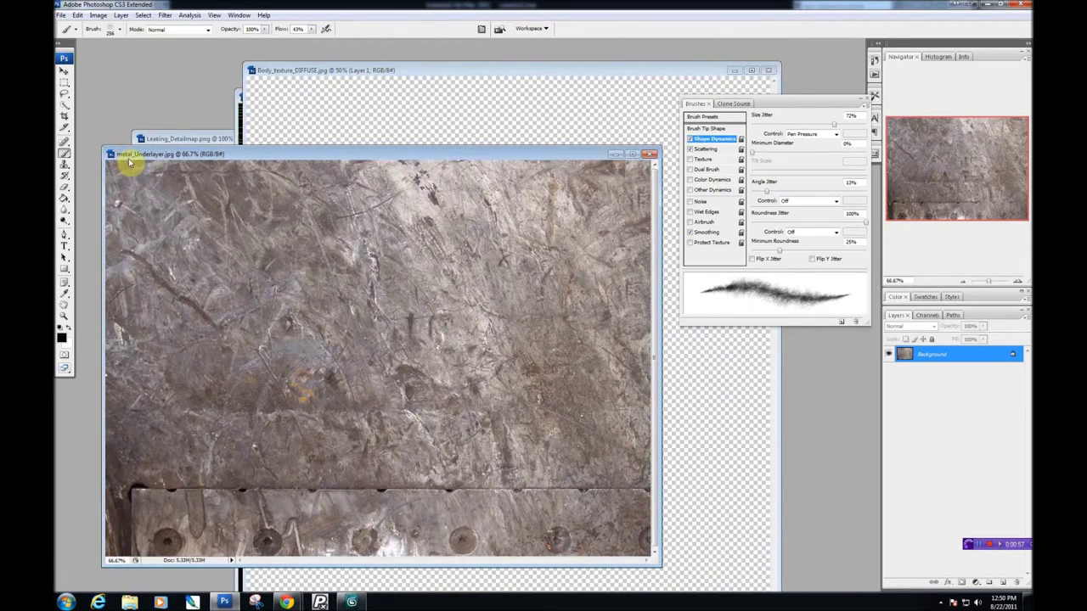
key(ctrl+a)
key(ctrl+c)
click(395, 78)
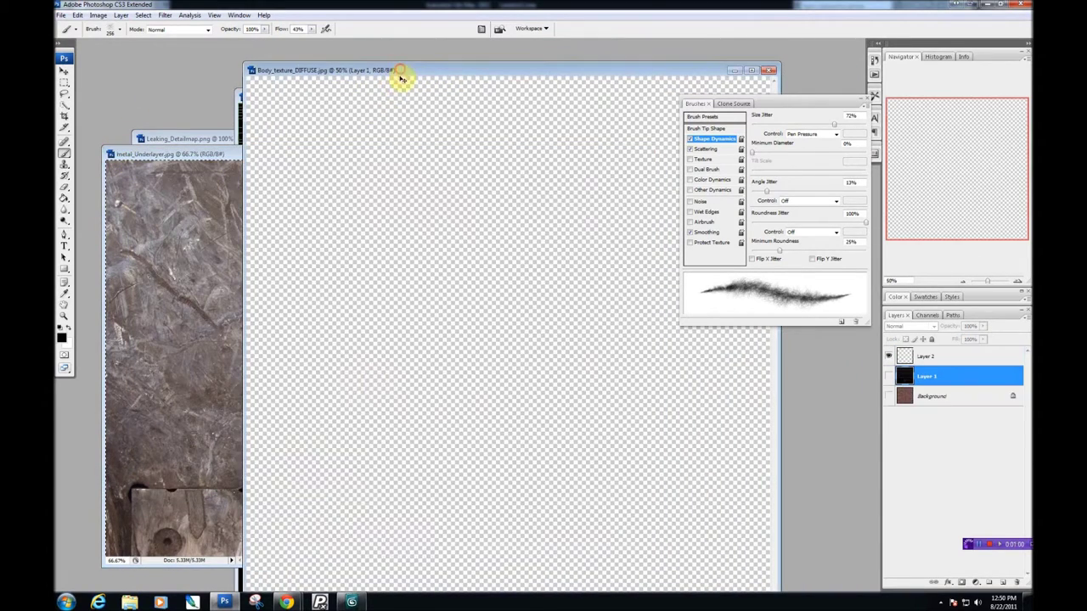
key(ctrl+v)
drag(468, 69, 364, 68)
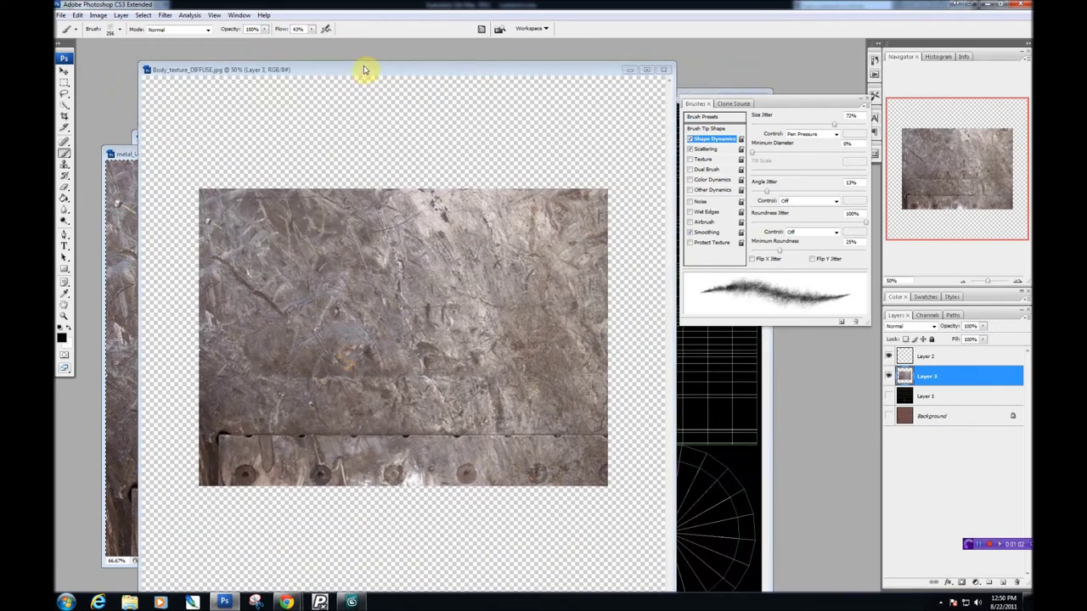
Step: Move the pasted metal to the canvas's upper-left corner, and paste four more copies, arranging them to cover the canvas
click(64, 71)
mouse_move(316, 291)
mouse_down()
mouse_move(298, 227)
mouse_move(284, 224)
mouse_up()
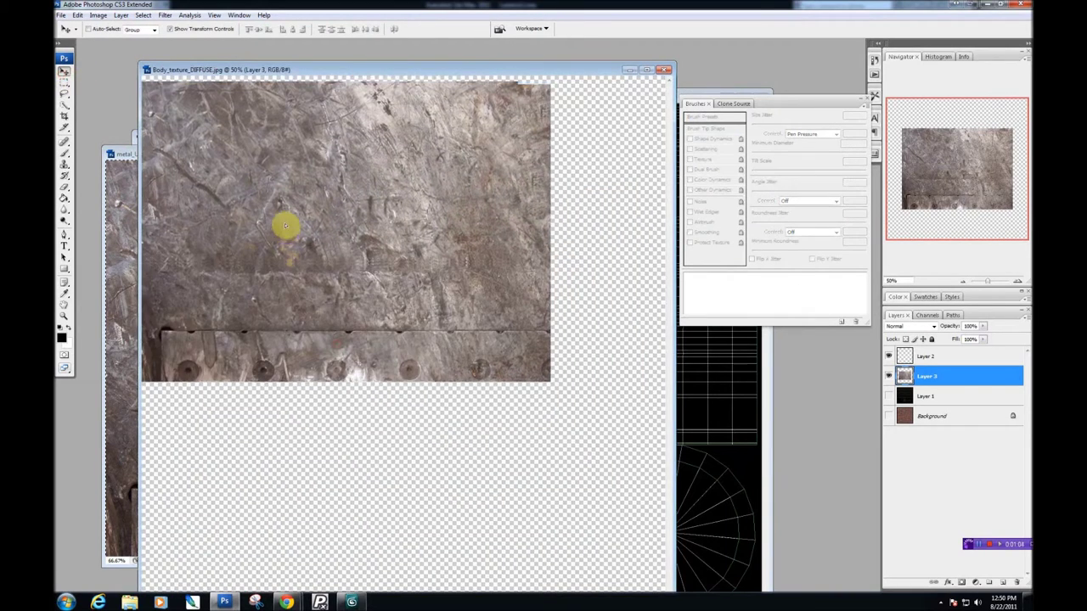
key(ctrl+v)
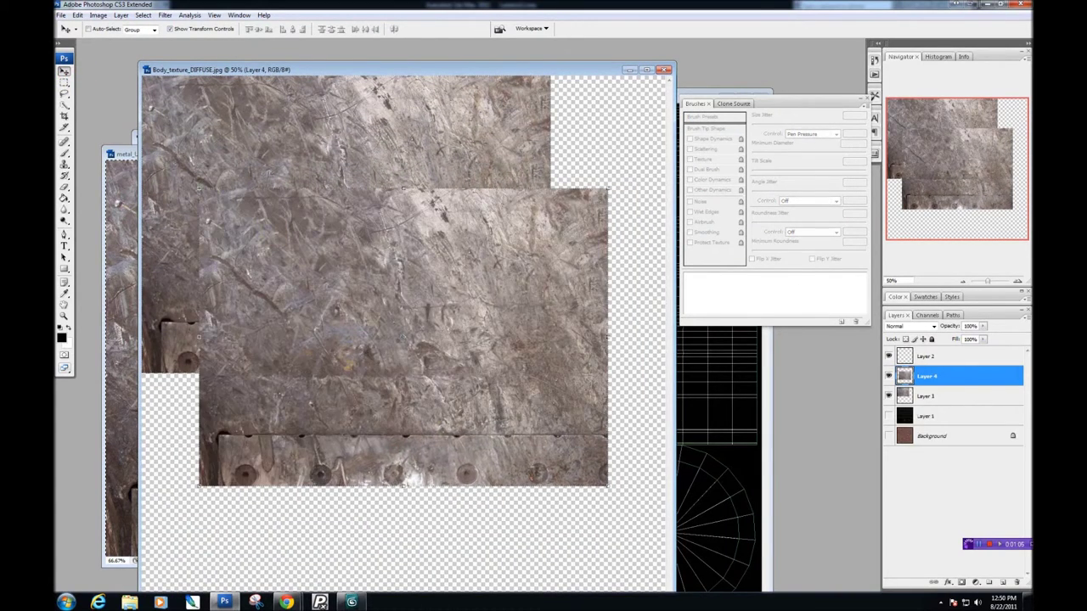
drag(388, 289, 371, 405)
key(ctrl+v)
drag(520, 411, 540, 506)
key(ctrl+v)
drag(536, 429, 502, 544)
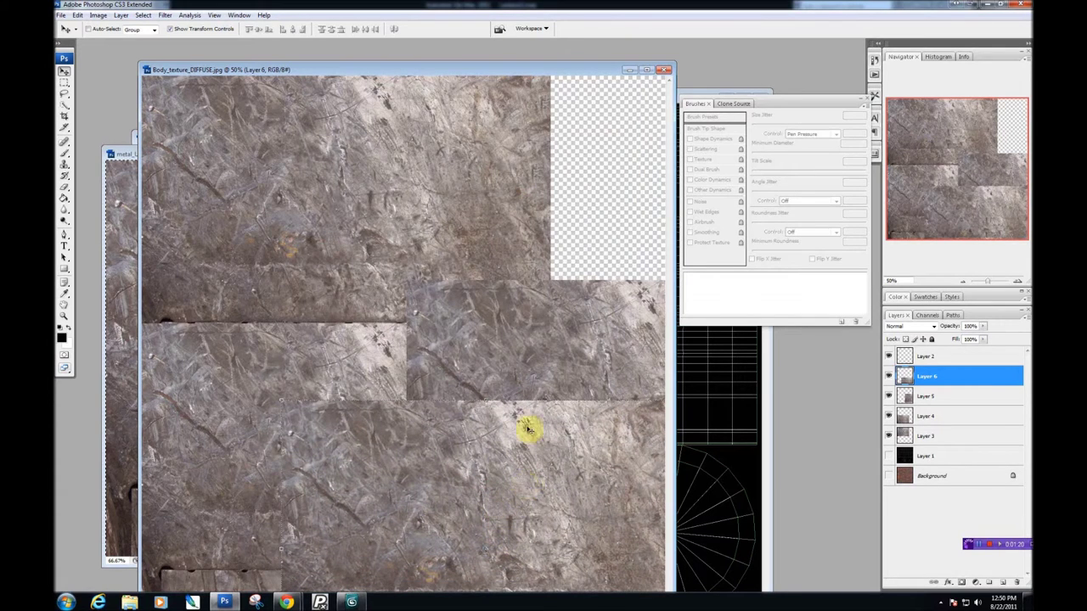
key(ctrl+v)
drag(453, 315, 628, 227)
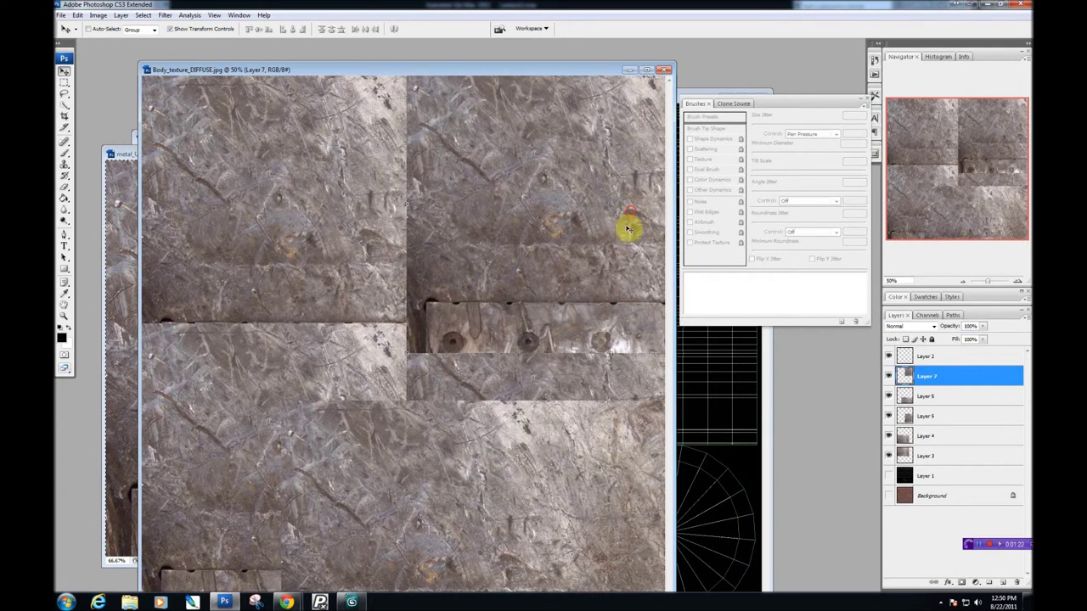
Step: Rotate the whole Body_texture_DIFFUSE.jpg canvas by 180°
click(98, 16)
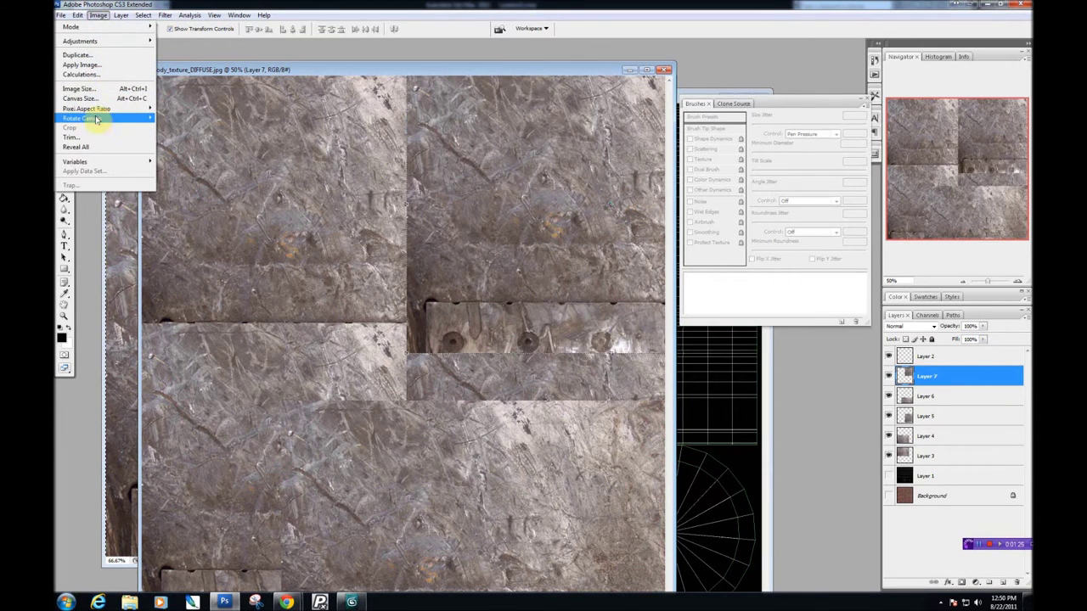
mouse_move(95, 119)
click(182, 128)
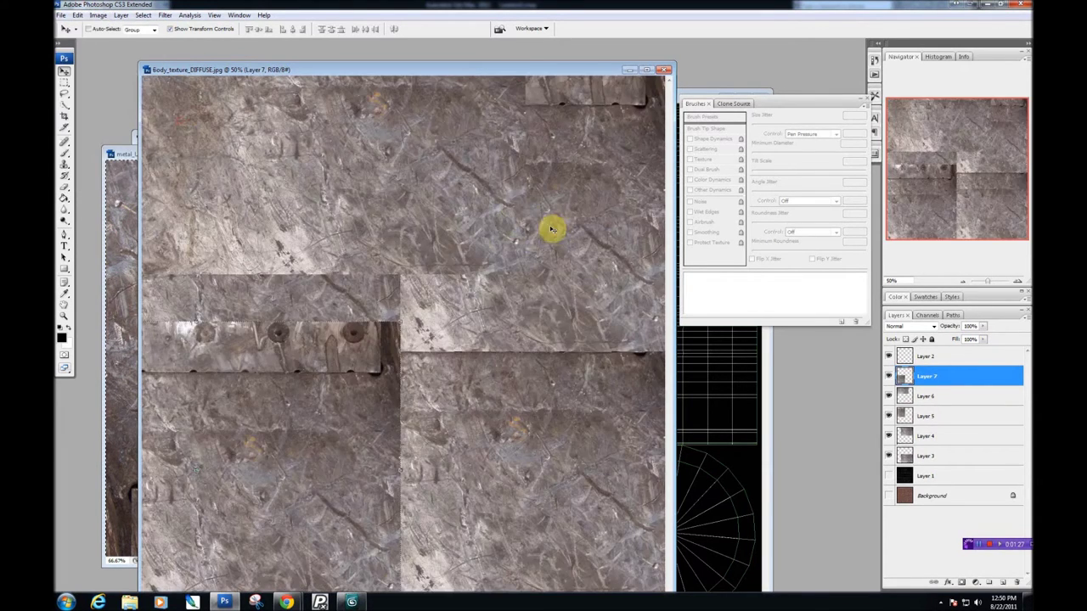
Step: Rotate only the last pasted metal copy, Layer 7, 90° clockwise
click(97, 16)
mouse_move(77, 16)
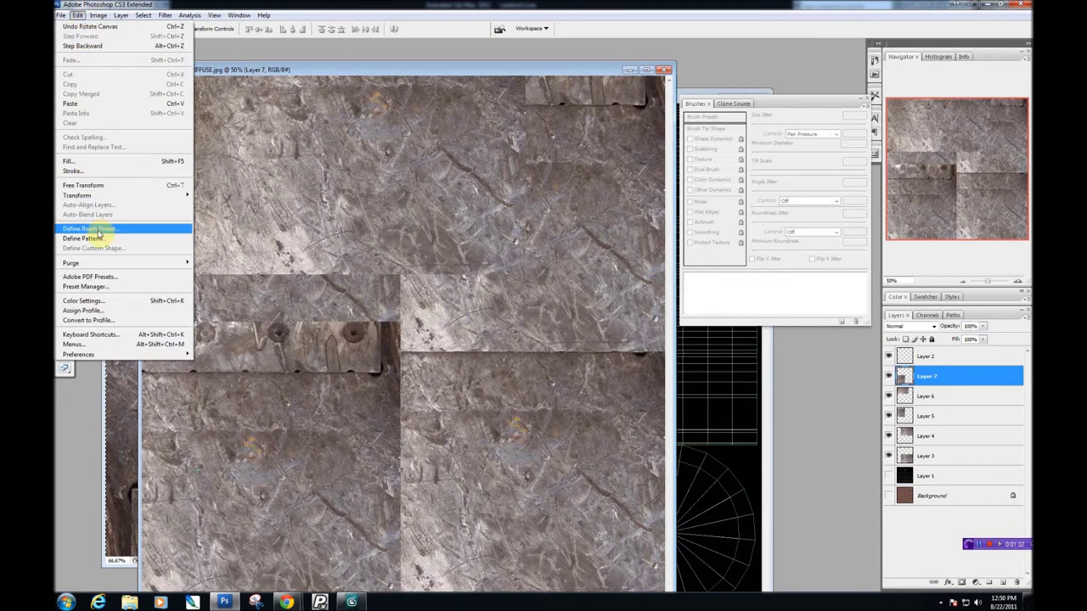
mouse_move(123, 196)
click(219, 281)
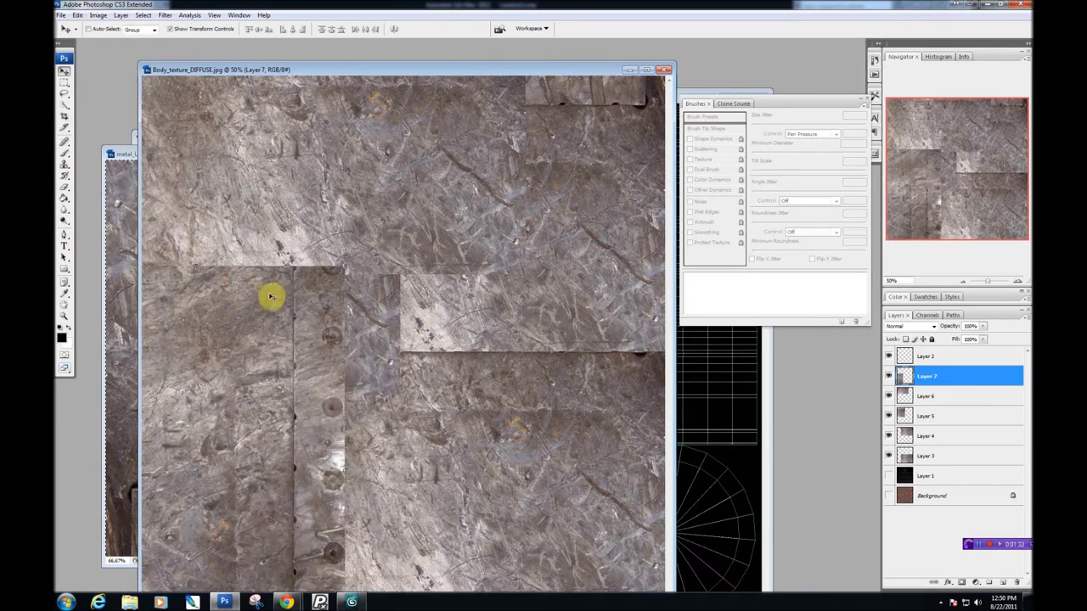
Step: Shift the rotated metal copy right to cover the exposed patch beside it, and merge all visible layers into one
drag(237, 365, 303, 356)
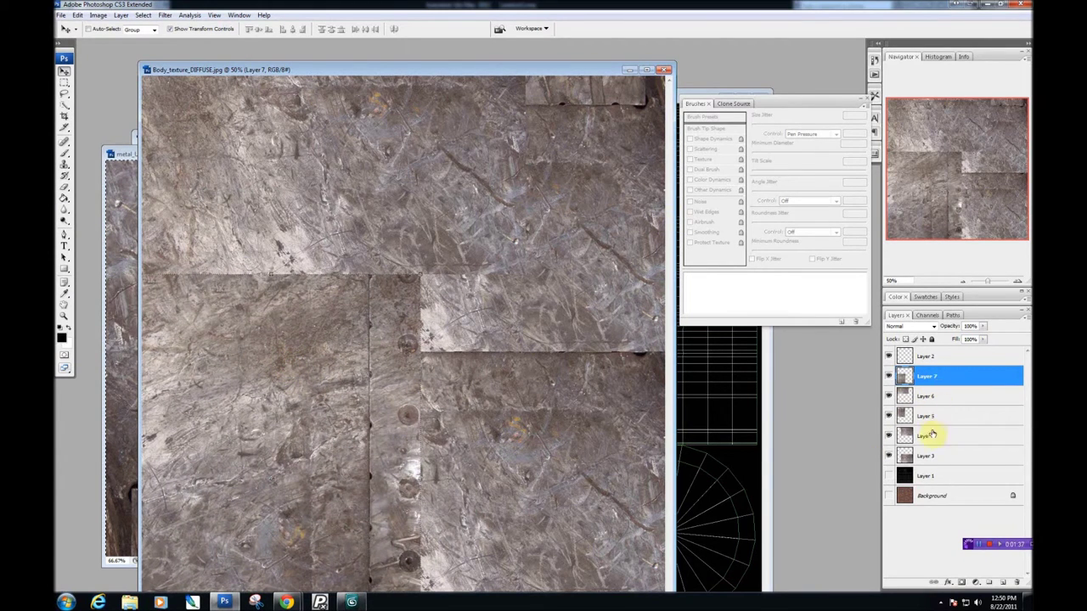
shift+click(928, 456)
right_click(932, 432)
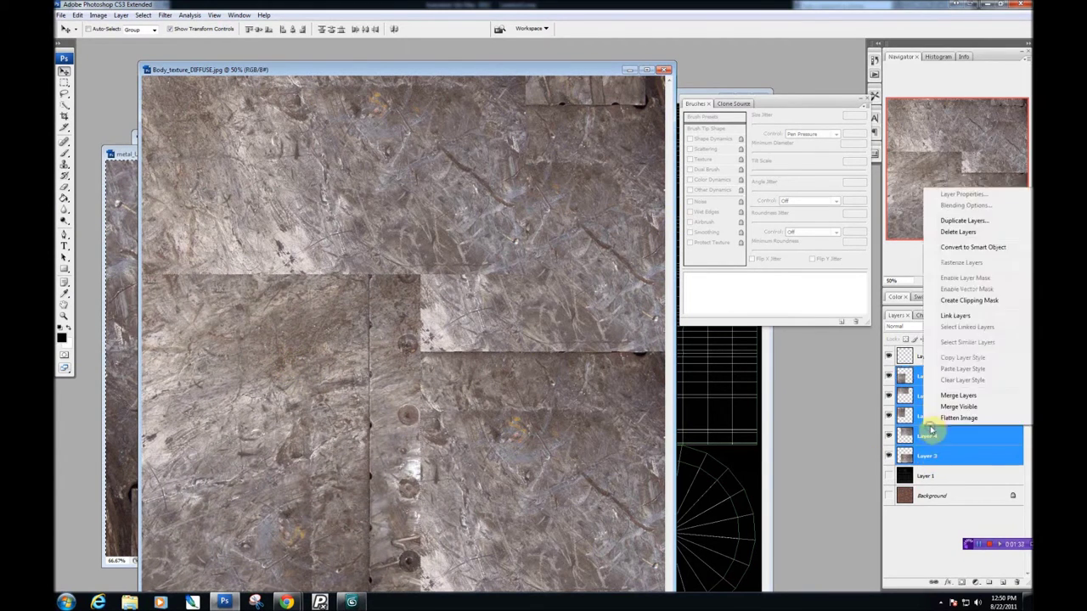
click(970, 409)
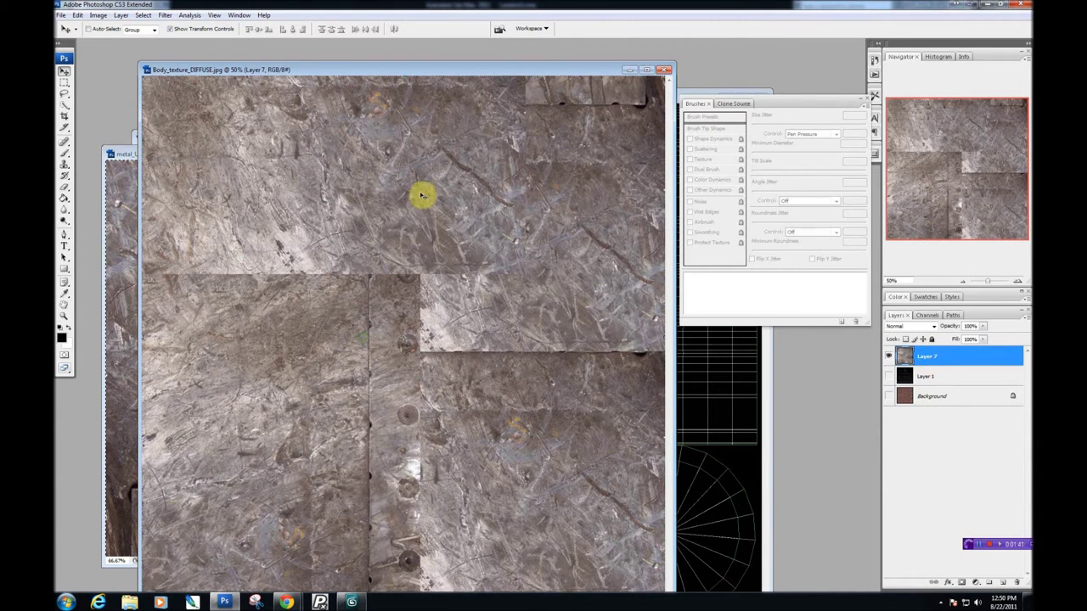
Step: Set the Spot Healing Brush to 100 px and heal the left half's horizontal seam and the upper end of the adjoining vertical seam
drag(419, 69, 376, 49)
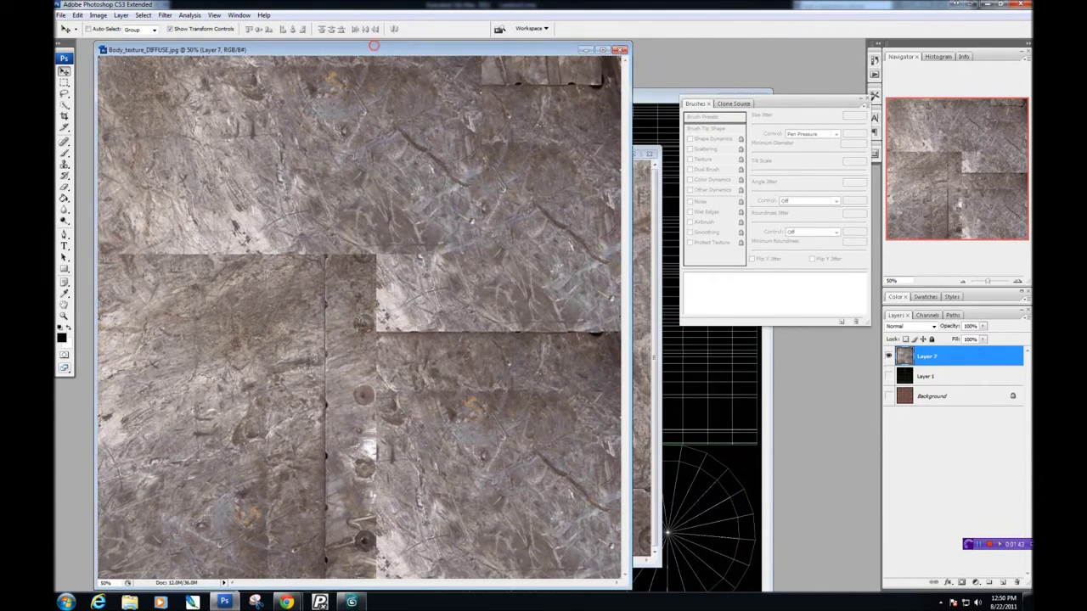
click(66, 142)
right_click(384, 244)
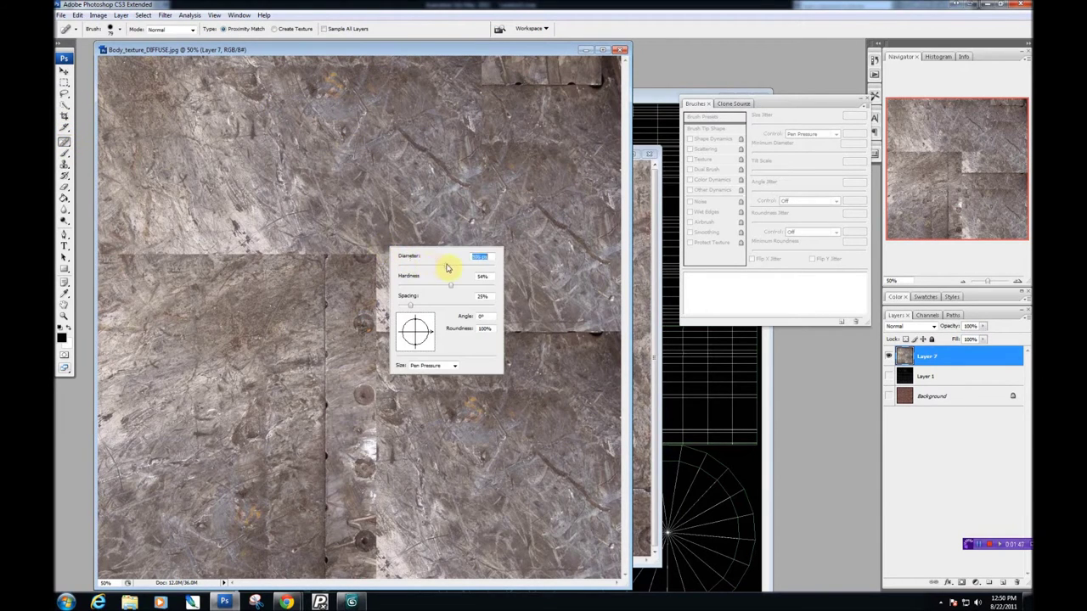
drag(376, 252, 127, 252)
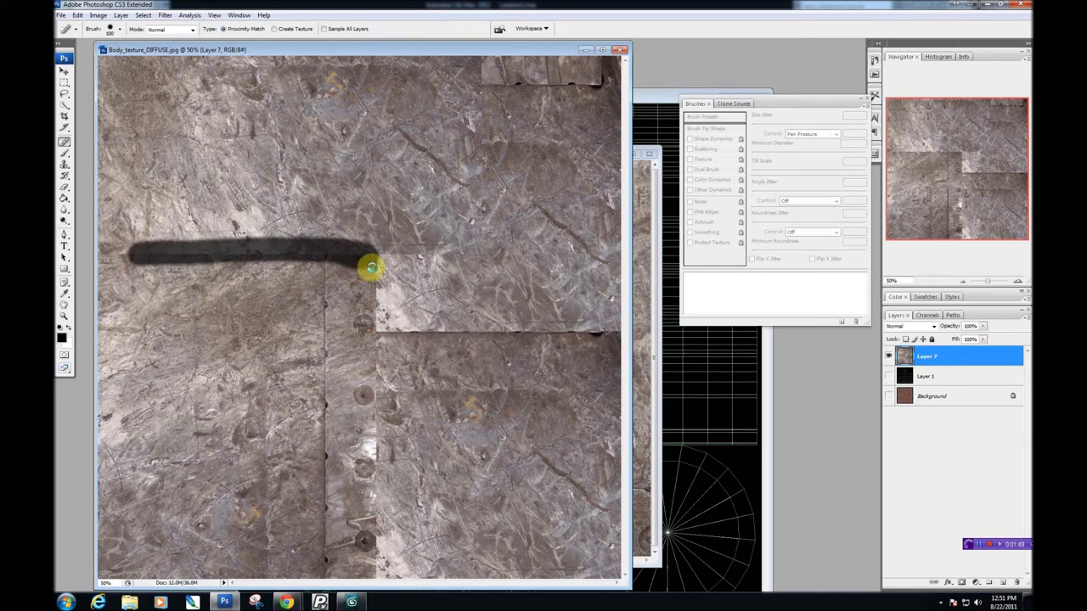
key(ctrl+z)
drag(374, 255, 371, 369)
key(ctrl+z)
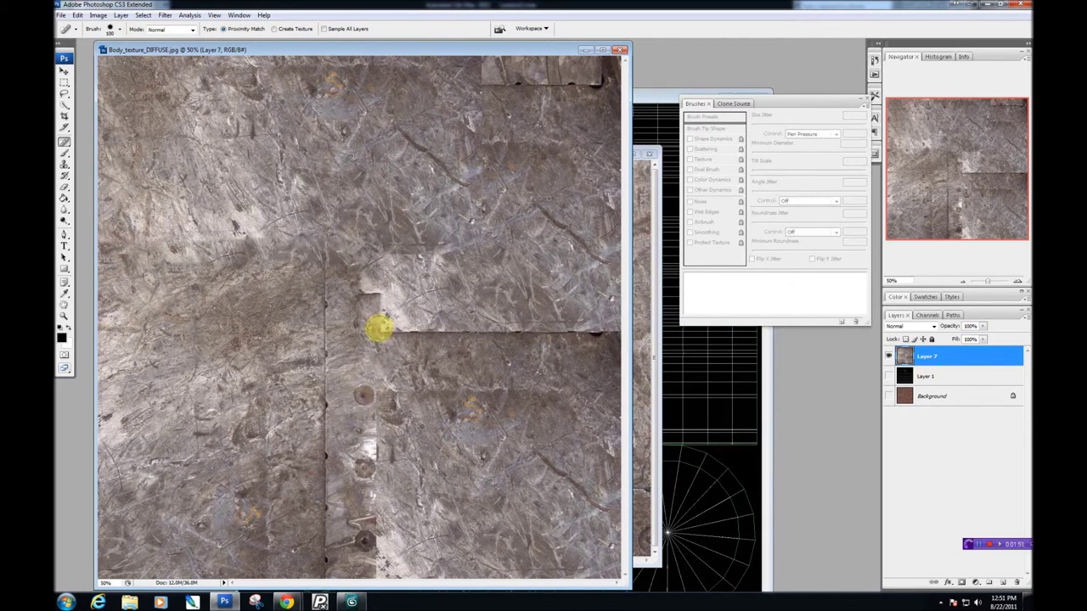
Step: Try to heal the horizontal seam right of centre in one long stroke, and revert to the earlier history state
drag(380, 329, 578, 331)
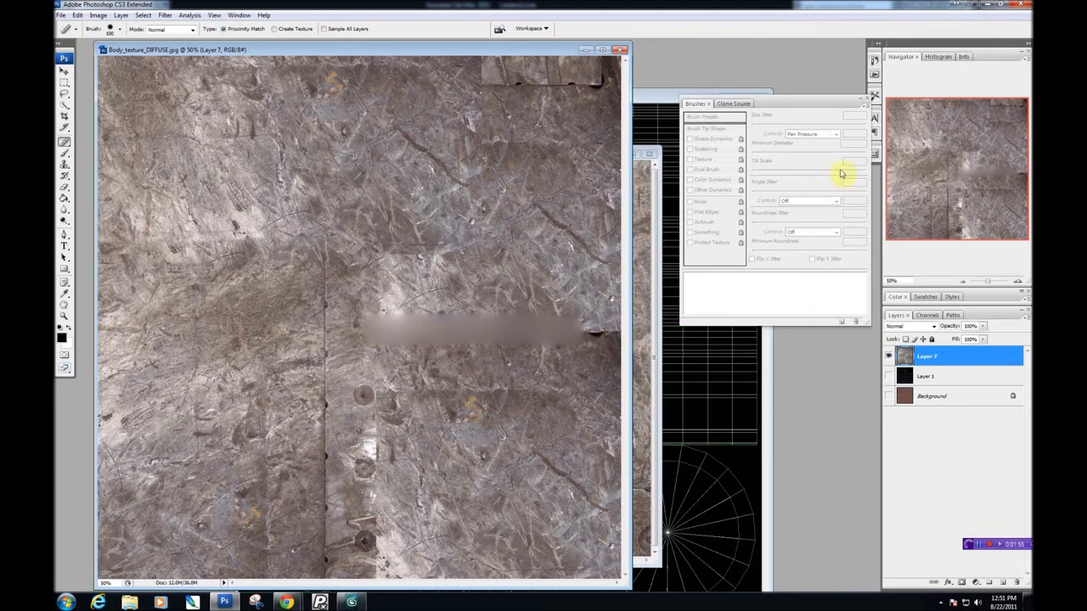
click(874, 78)
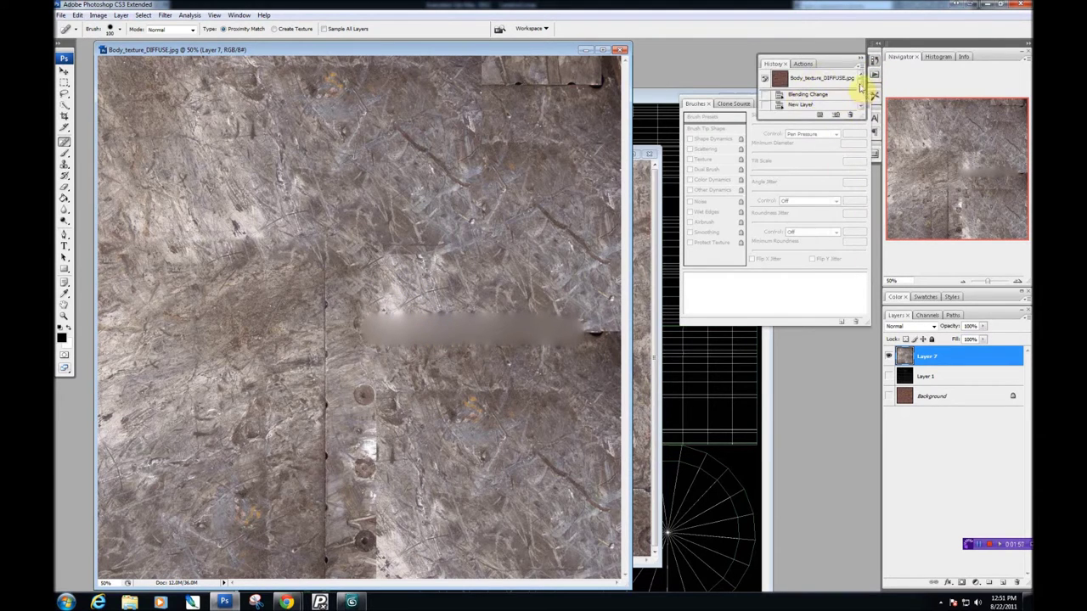
scroll(861, 87, down, 5)
click(811, 94)
click(811, 84)
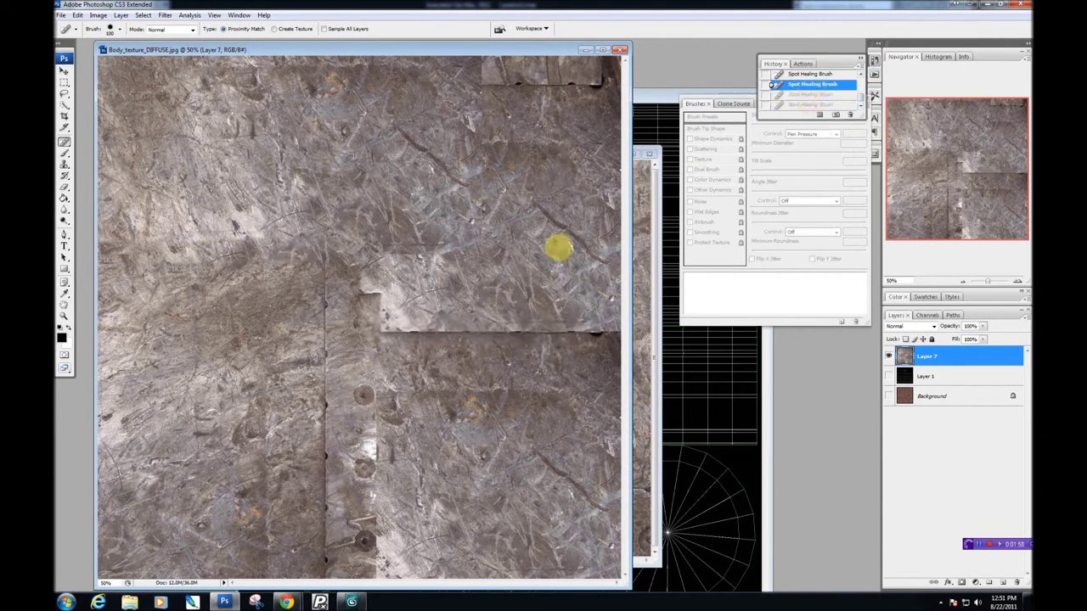
Step: Heal the horizontal seam right of centre and the long vertical plate edge with its rivets using the Spot Healing Brush
mouse_move(372, 303)
mouse_down()
mouse_move(372, 337)
mouse_move(496, 335)
mouse_move(543, 348)
mouse_move(574, 338)
mouse_move(483, 333)
mouse_move(469, 344)
mouse_move(434, 329)
mouse_move(383, 332)
mouse_up()
drag(586, 337, 613, 335)
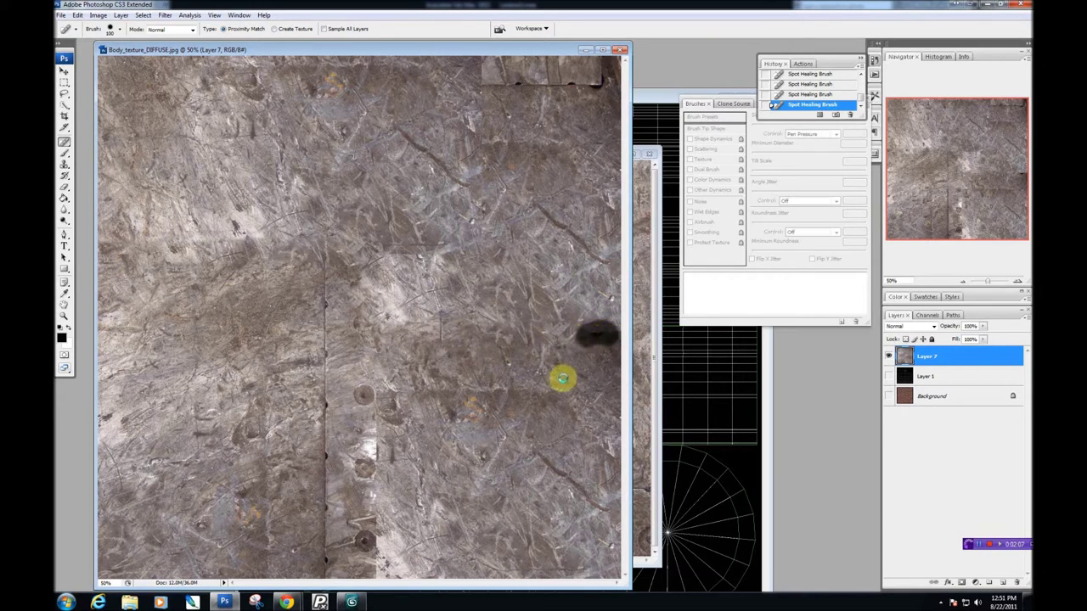
mouse_move(337, 249)
mouse_down()
mouse_move(316, 318)
mouse_move(329, 526)
mouse_up()
mouse_move(371, 388)
mouse_down()
mouse_move(375, 464)
mouse_move(371, 509)
mouse_up()
drag(370, 414, 372, 460)
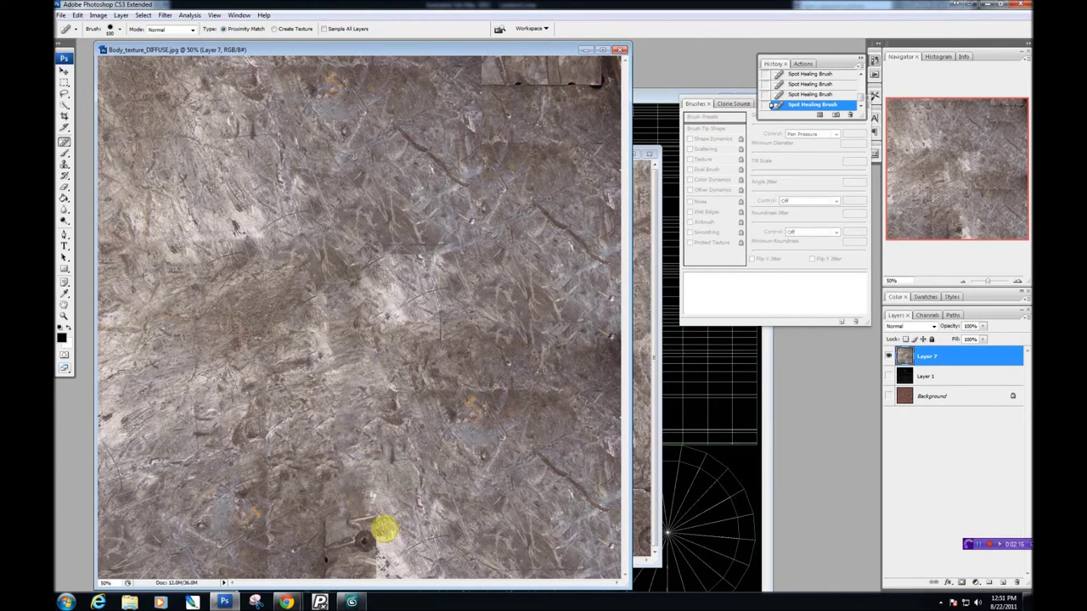
Step: Try to heal the last rivet near the canvas's lower edge, and undo the healing strokes
mouse_move(378, 514)
mouse_down()
mouse_move(324, 544)
mouse_move(354, 560)
mouse_move(333, 551)
mouse_move(385, 552)
mouse_up()
key(ctrl+z)
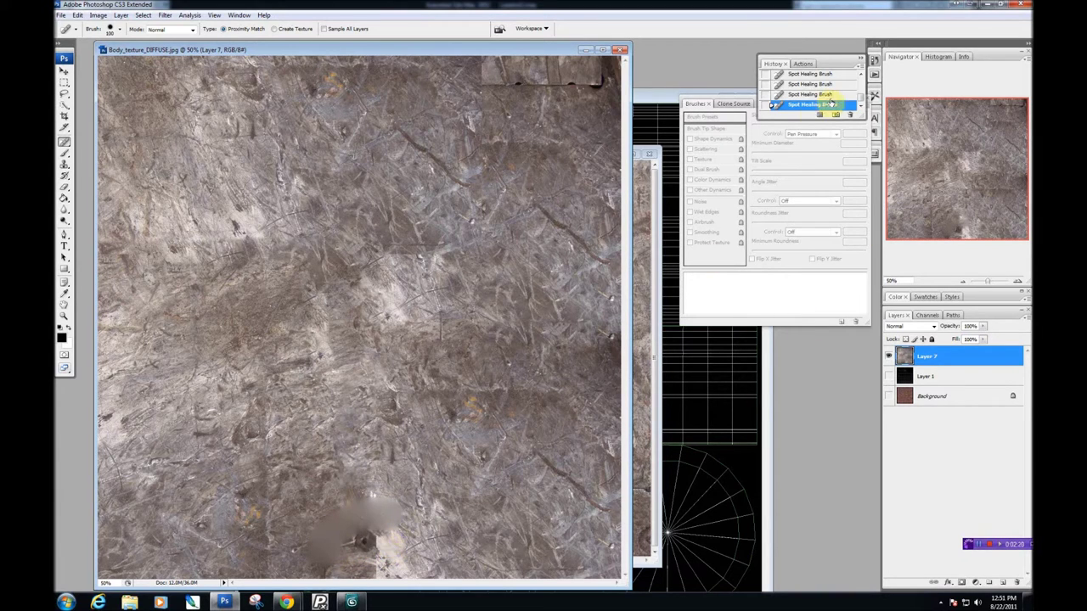
click(811, 94)
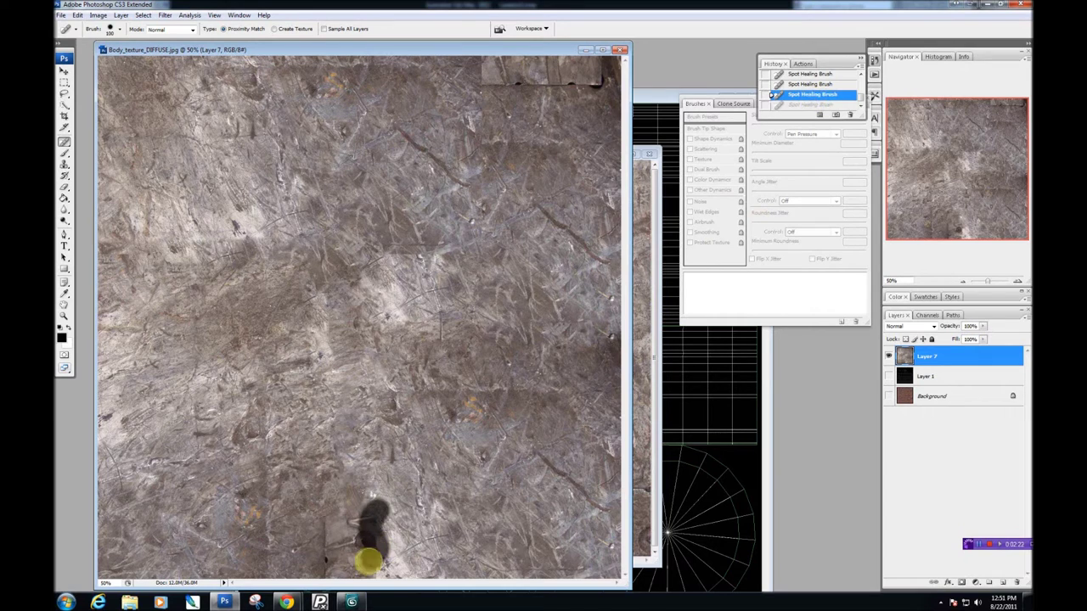
key(ctrl+z)
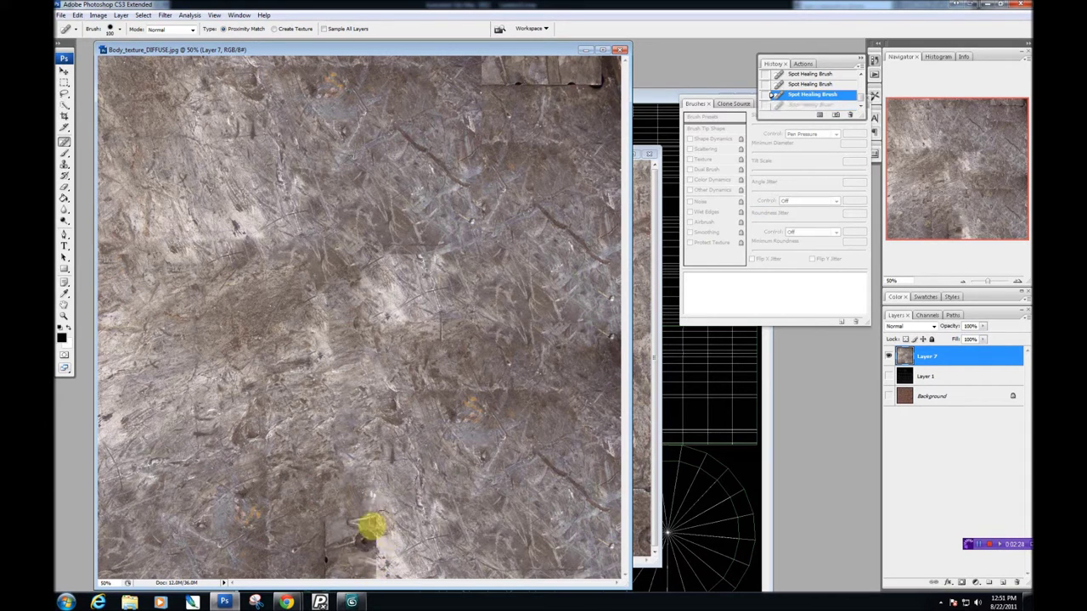
Step: Heal the last rivet and plate corner near the canvas's lower edge and the plate strip near its upper-right corner
mouse_move(363, 534)
mouse_down()
mouse_move(406, 548)
mouse_move(400, 515)
mouse_move(413, 520)
mouse_up()
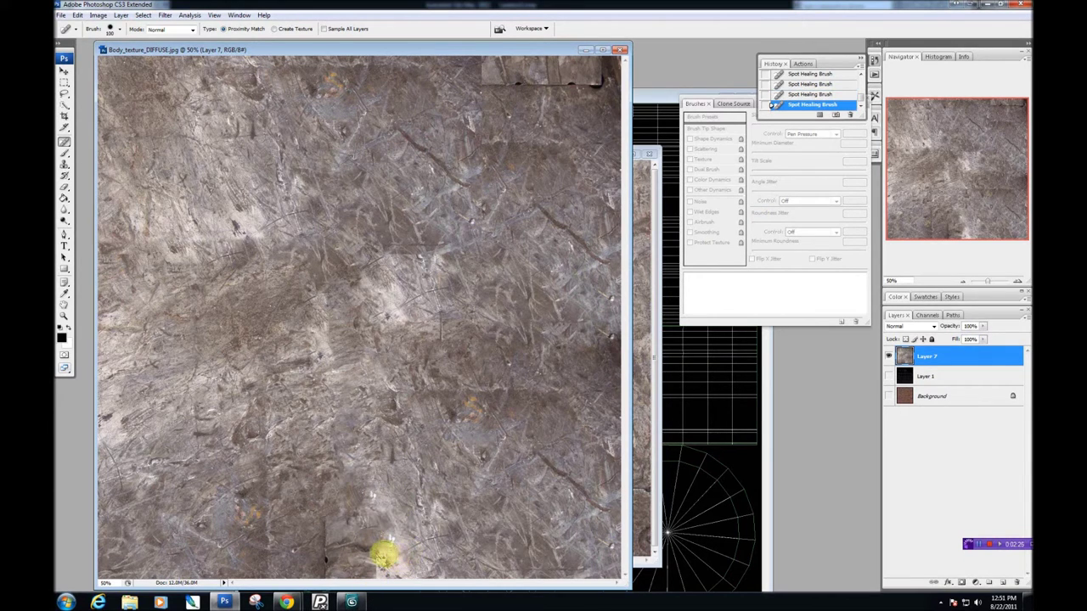
mouse_move(365, 559)
mouse_down()
mouse_move(406, 571)
mouse_move(341, 550)
mouse_move(384, 574)
mouse_up()
drag(330, 527, 323, 569)
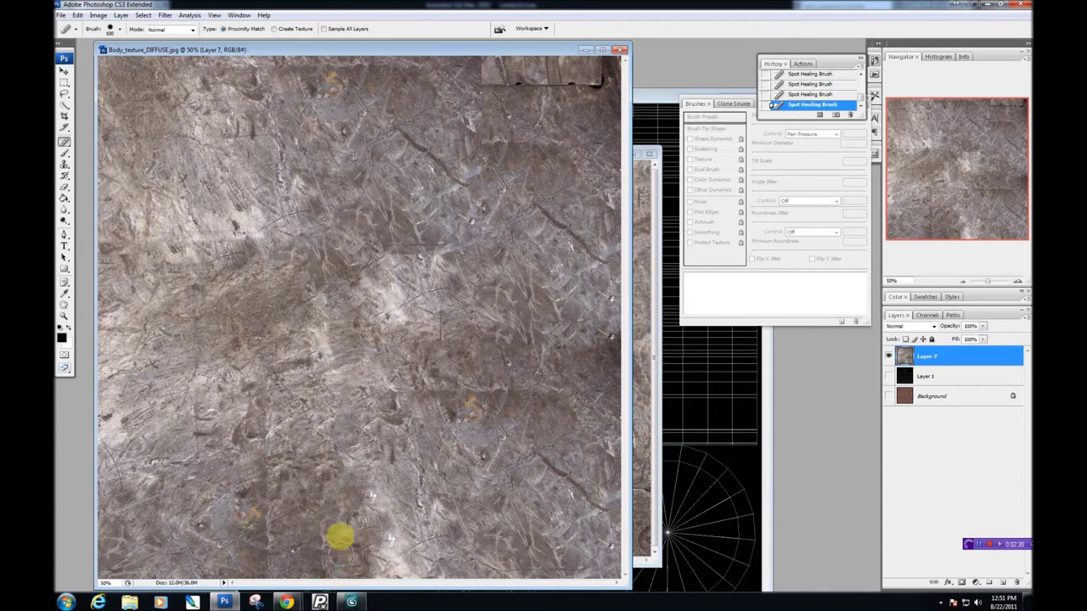
mouse_move(604, 82)
mouse_down()
mouse_move(538, 80)
mouse_move(550, 105)
mouse_move(551, 86)
mouse_move(600, 88)
mouse_move(592, 99)
mouse_move(600, 70)
mouse_move(571, 81)
mouse_up()
drag(499, 79, 471, 63)
drag(585, 90, 598, 72)
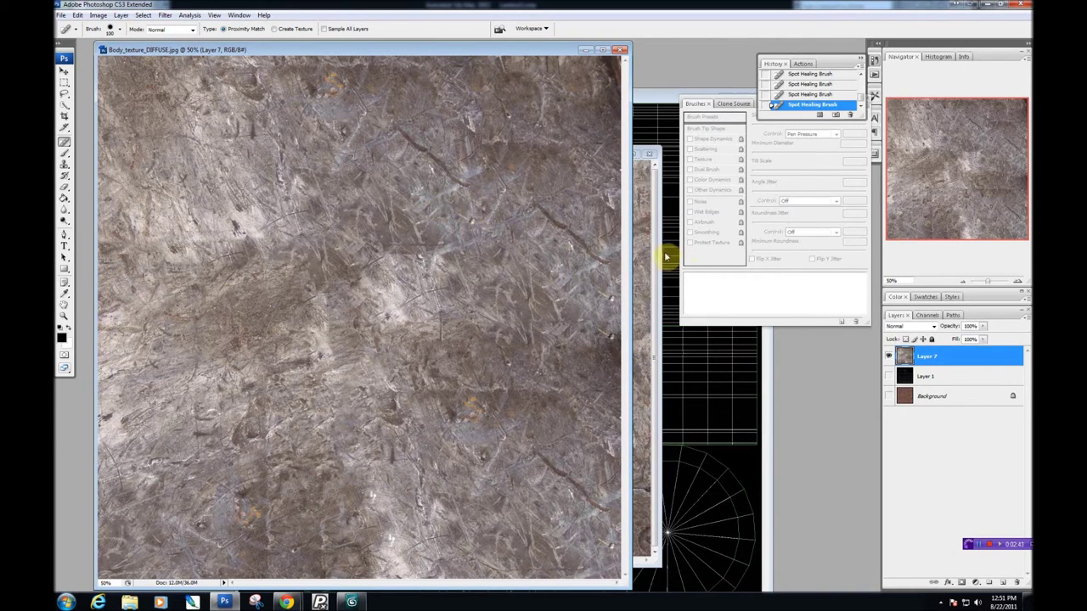
Step: Heal the faint horizontal seam right of the canvas's centre and the vertical transition in its lower-left area
drag(542, 387, 436, 397)
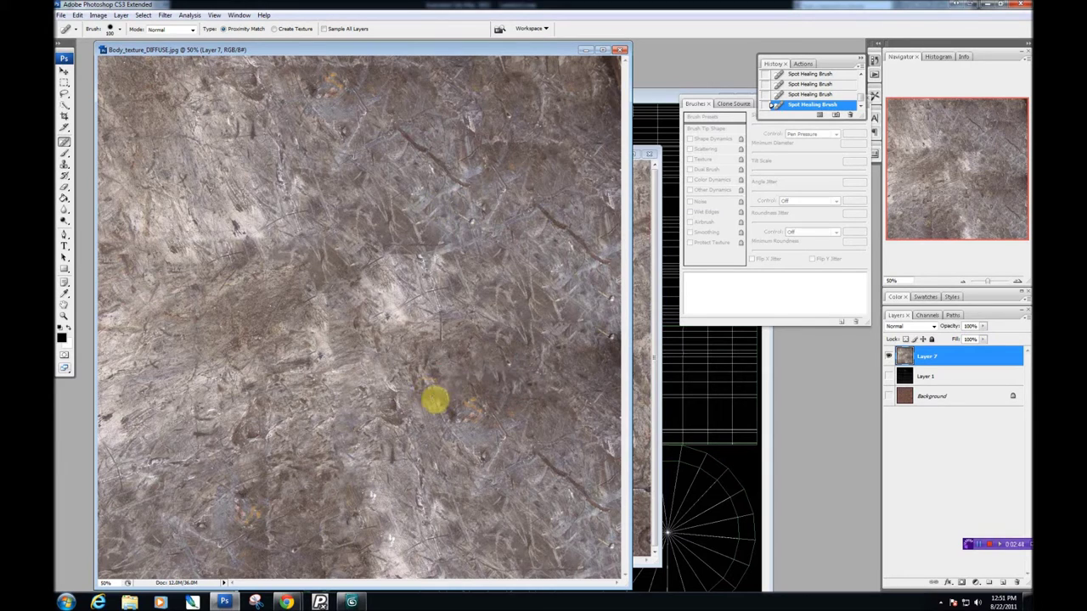
mouse_move(273, 438)
mouse_down()
mouse_move(259, 537)
mouse_move(268, 535)
mouse_up()
drag(279, 456, 283, 533)
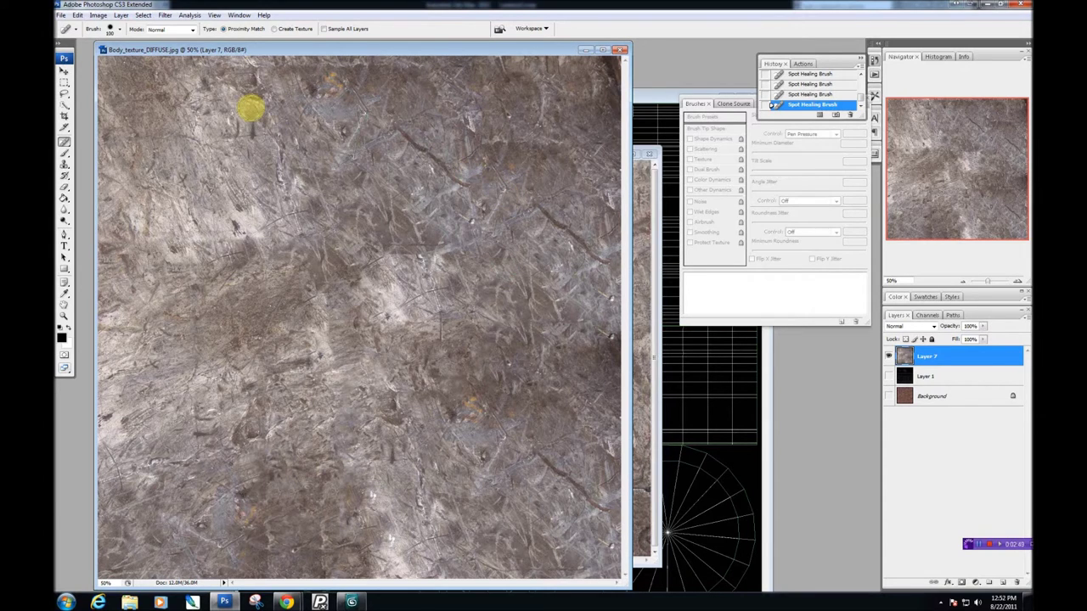
Step: Place the merged metal layer beneath the hidden wireframe Layer 1 and directly above the Background
click(64, 71)
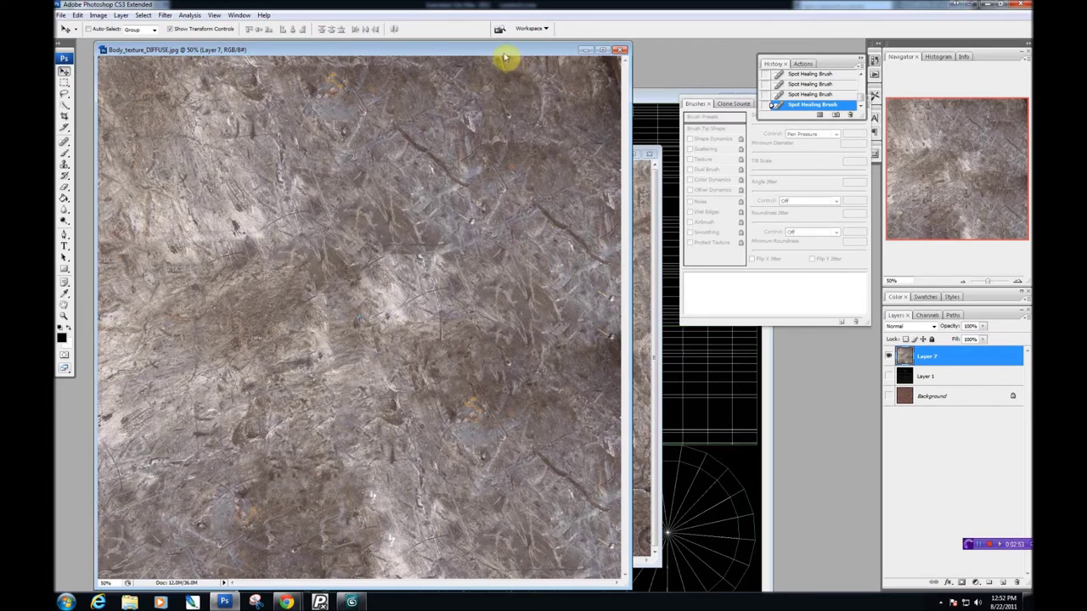
drag(505, 52, 535, 79)
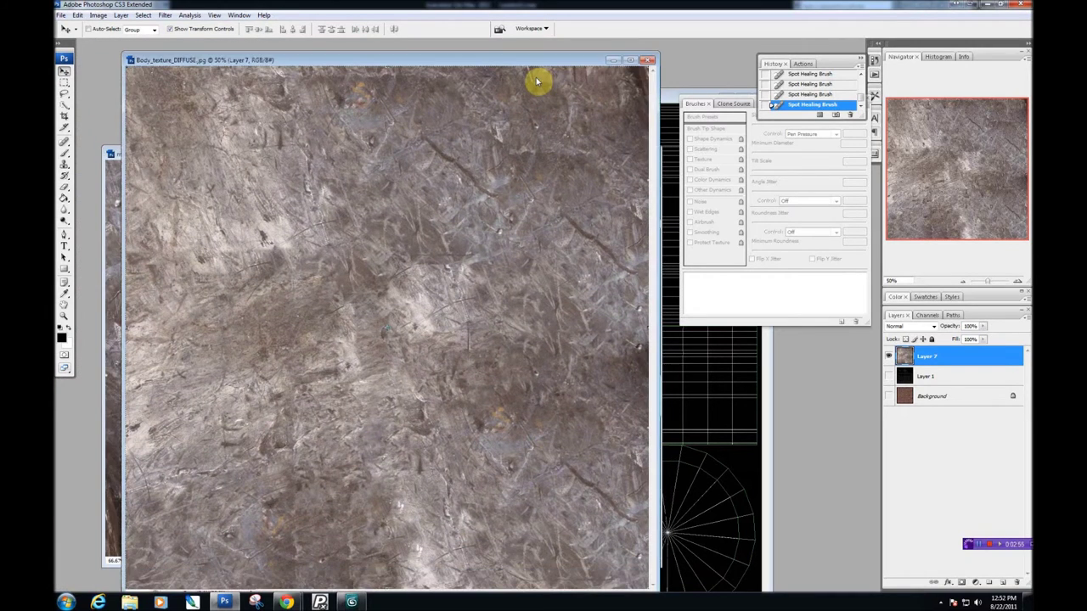
click(897, 380)
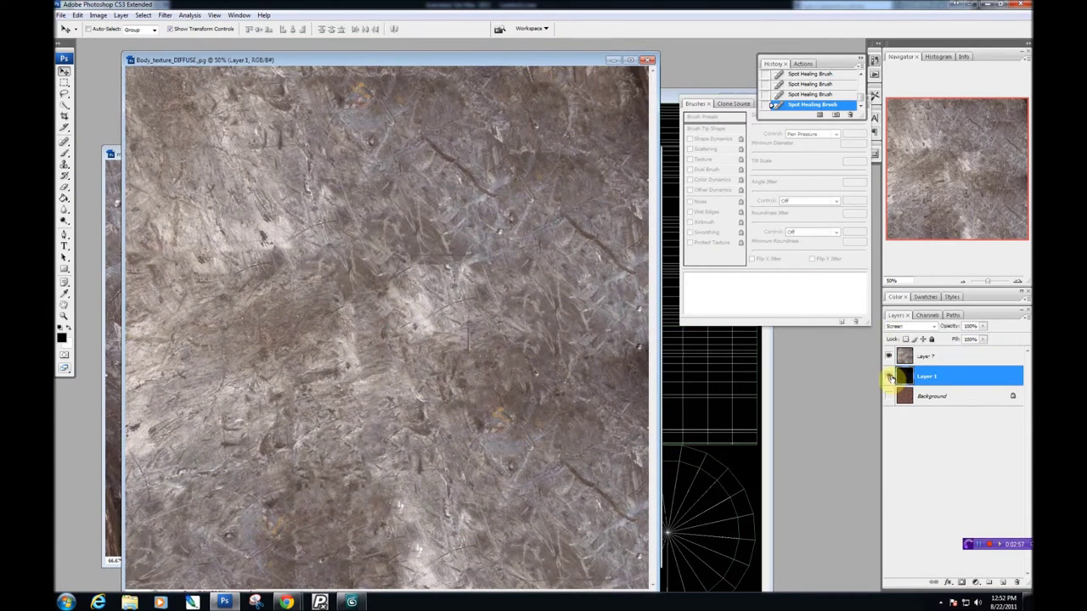
click(889, 376)
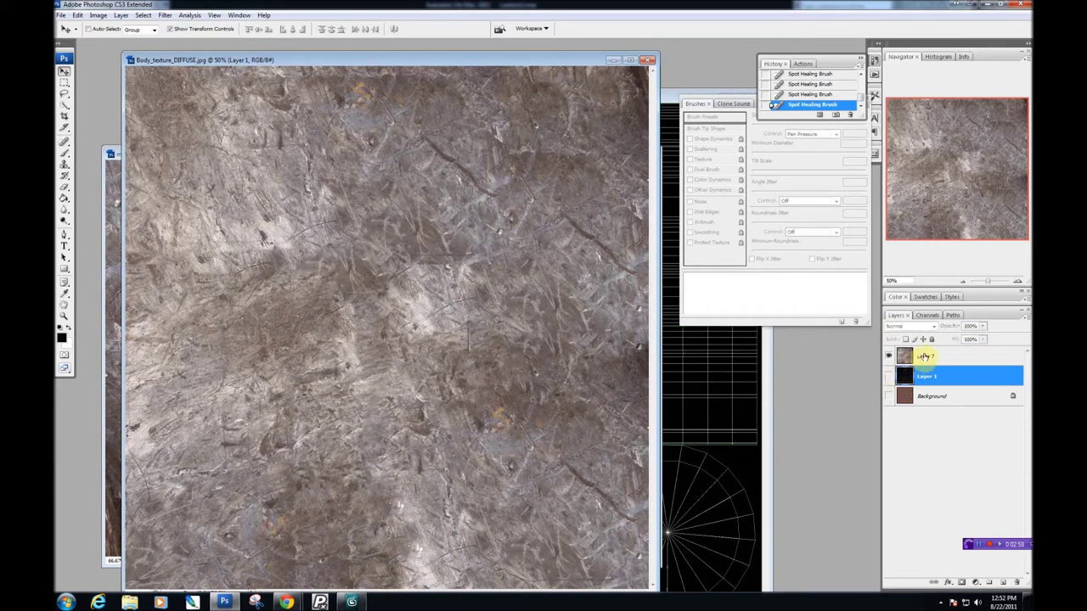
drag(925, 357, 924, 389)
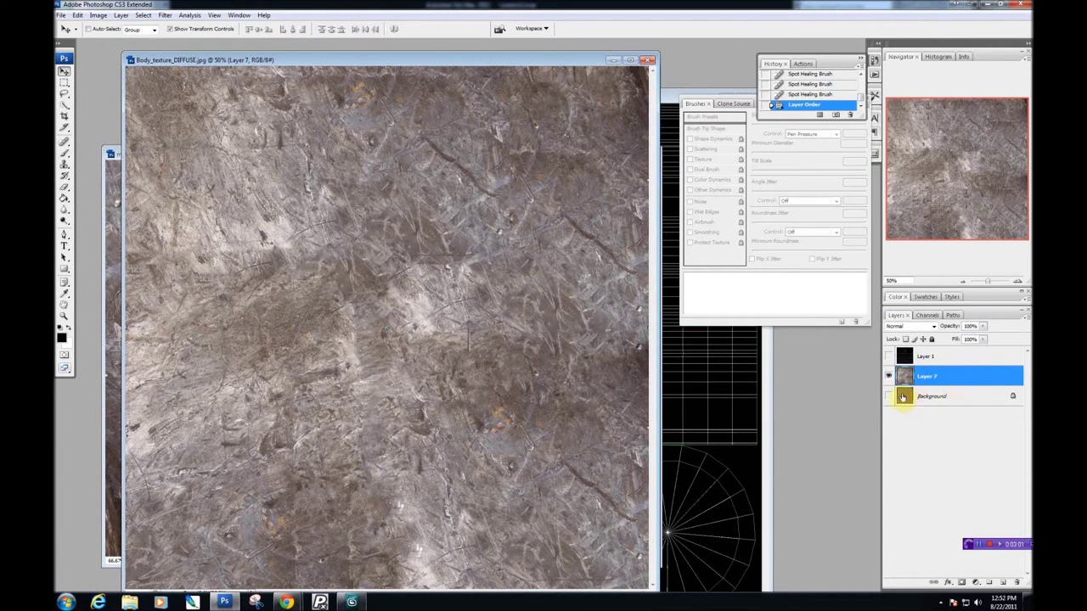
drag(916, 379, 913, 445)
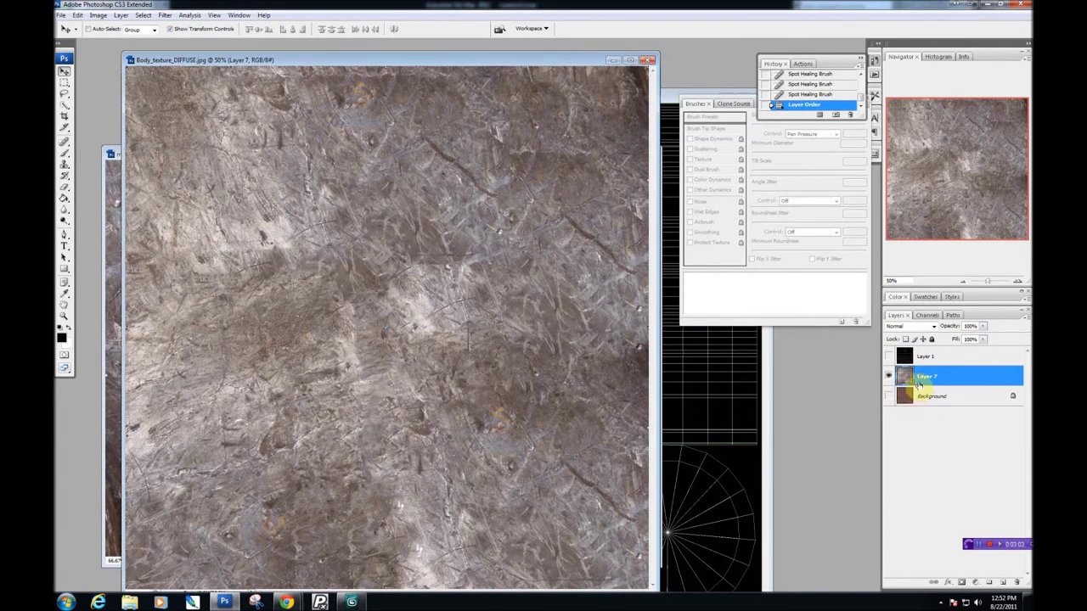
drag(914, 401, 922, 379)
Step: Clip the metal layer to the Background and give it a layer mask filled with black
alt+click(935, 387)
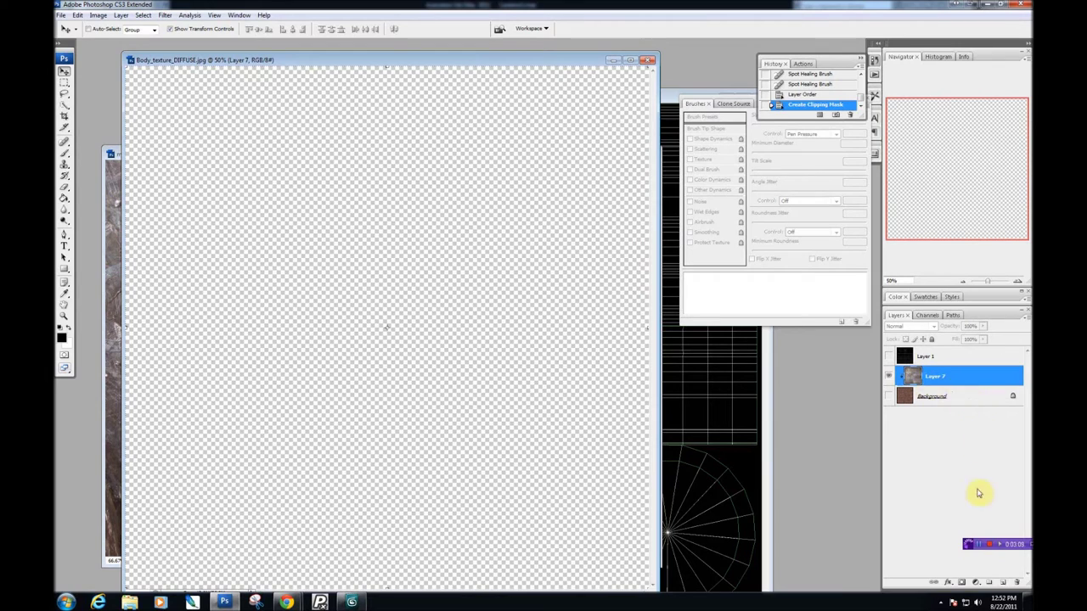
click(963, 584)
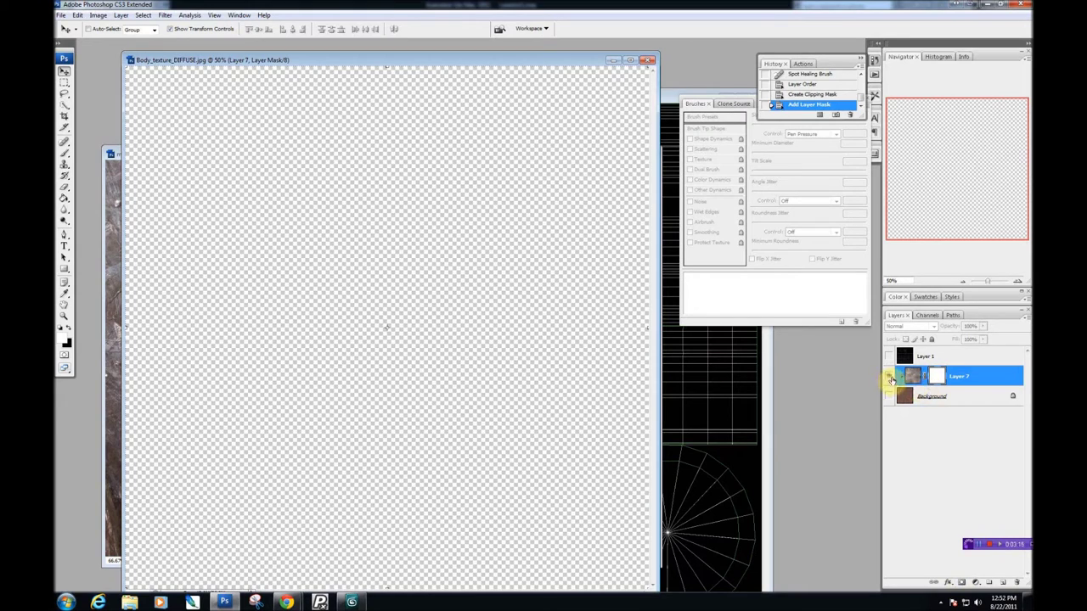
click(64, 198)
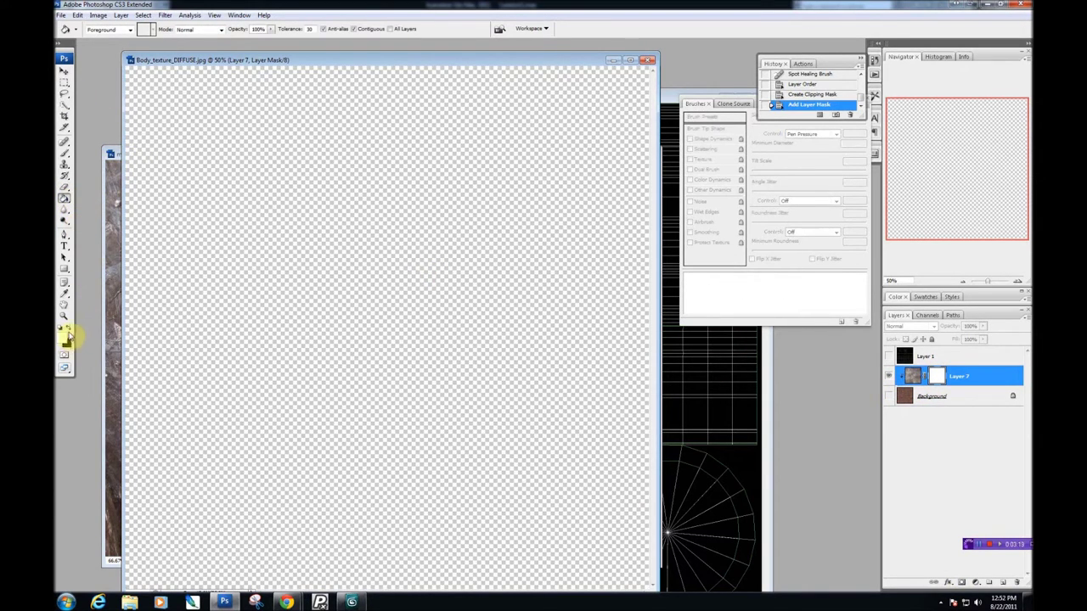
click(290, 344)
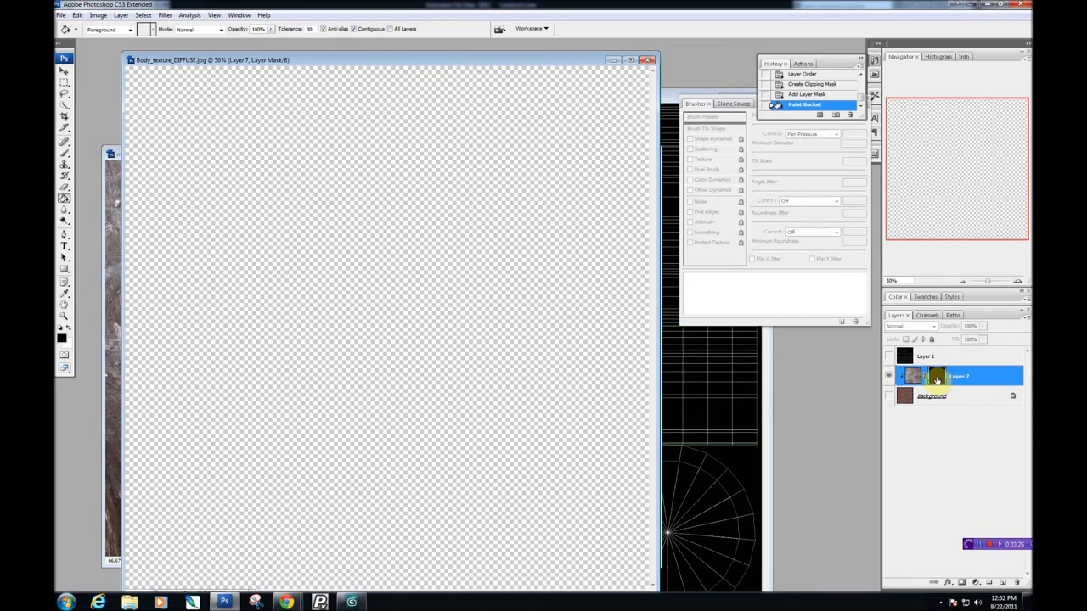
Step: View the metal layer's black mask on its own, and release the layer's clipping mask while keeping the layer mask linked
alt+click(937, 381)
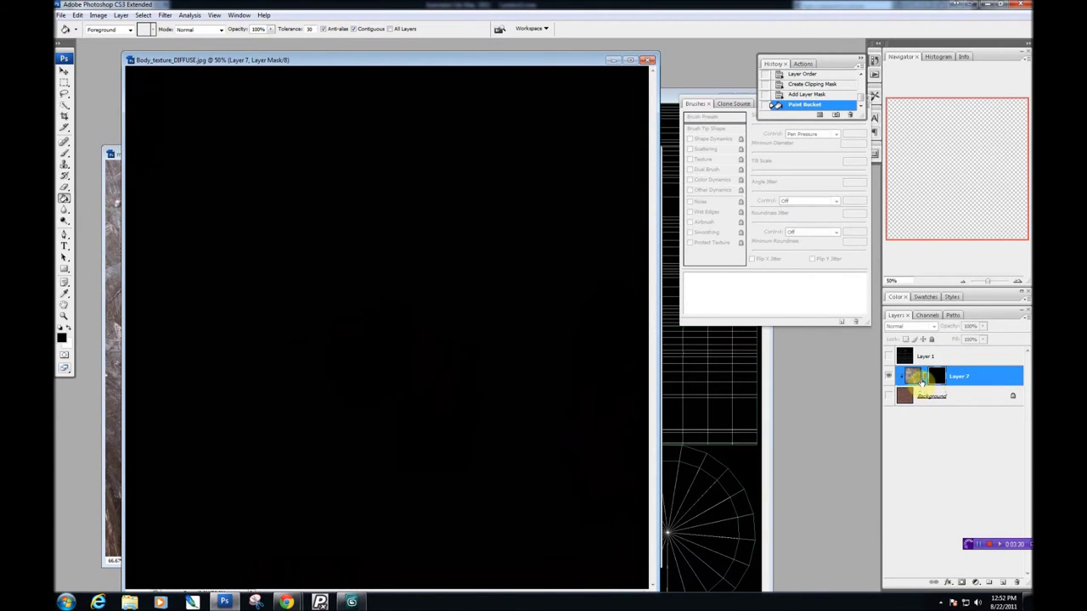
click(926, 379)
click(923, 381)
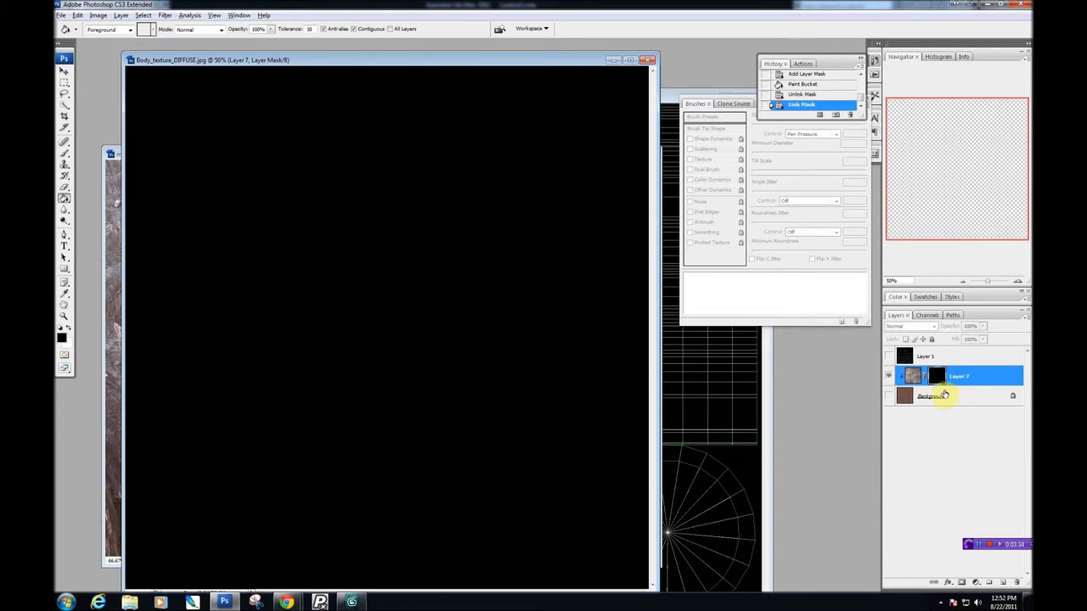
key(ctrl+alt+g)
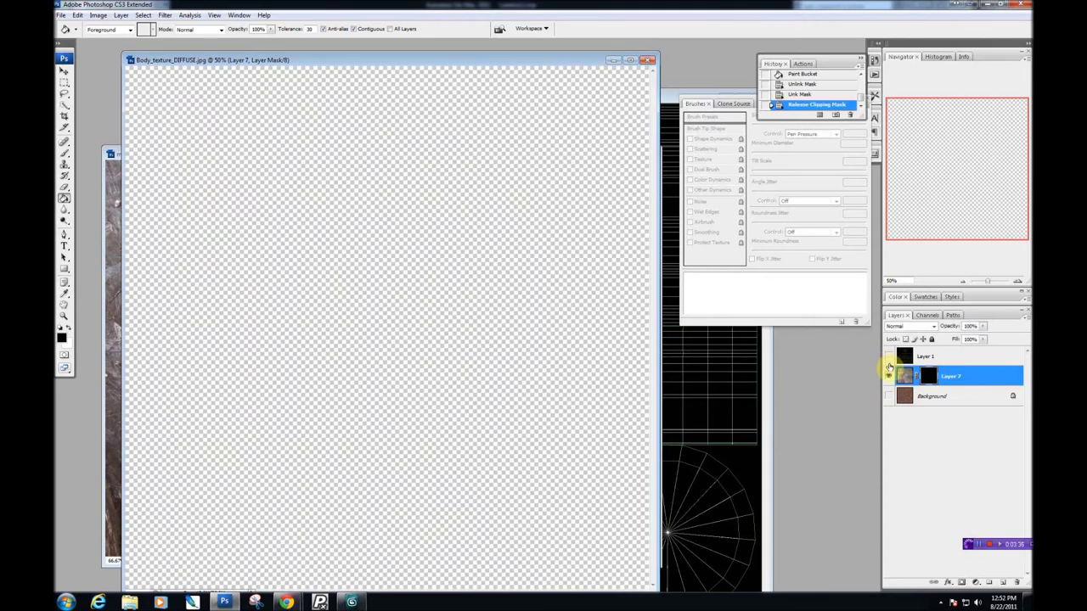
Step: Show the Background texture and the wireframe Layer 1 while keeping the masked metal layer active
click(887, 397)
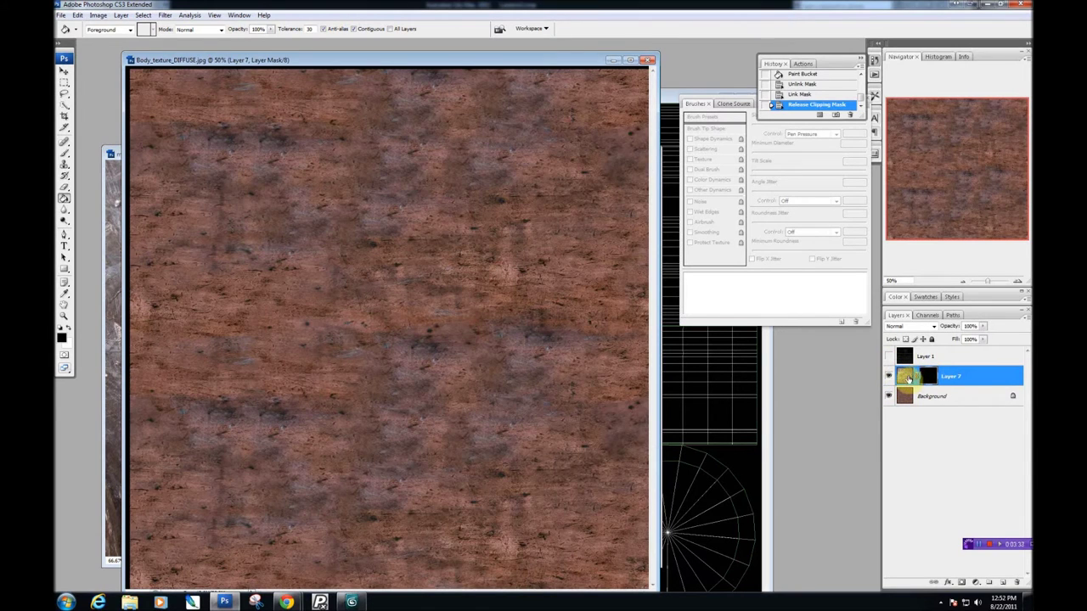
click(927, 398)
click(938, 380)
click(889, 357)
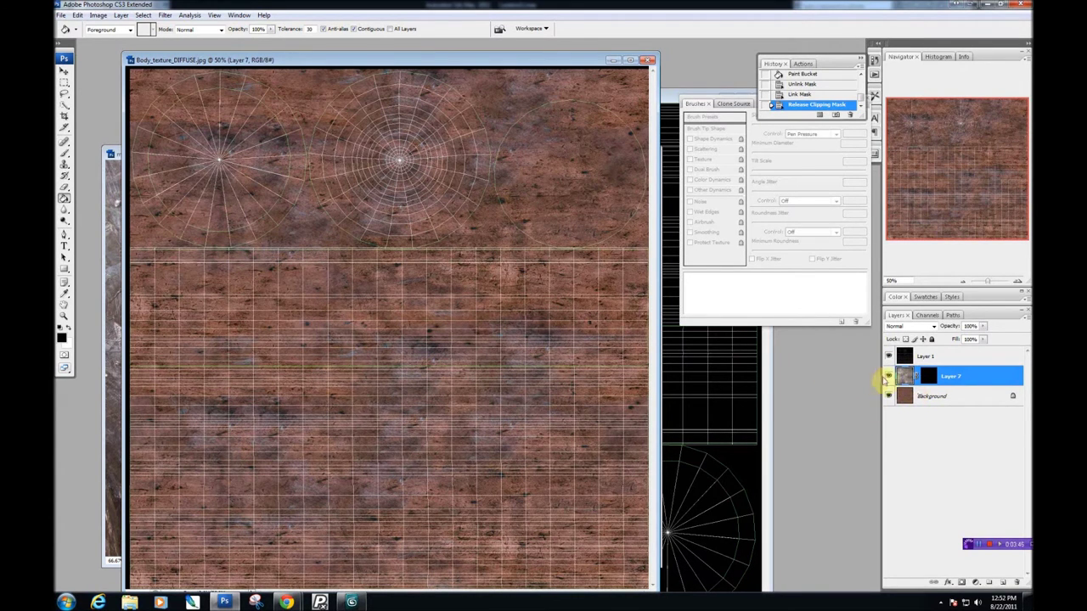
Step: Rename the masked metal layer to Base_Metal and the wireframe Layer 1 to UVW
double_click(906, 377)
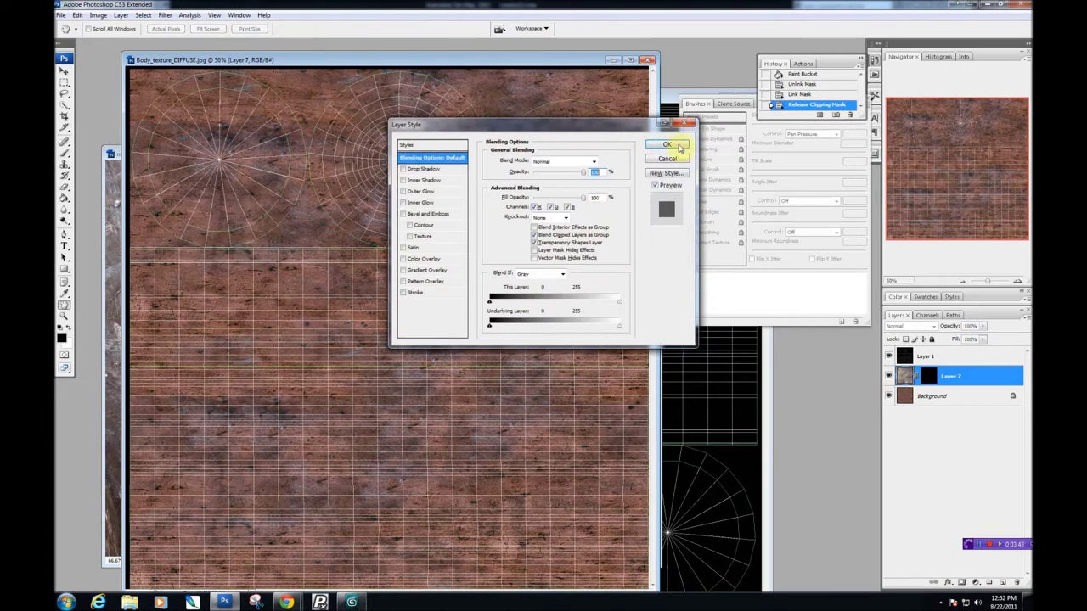
click(668, 145)
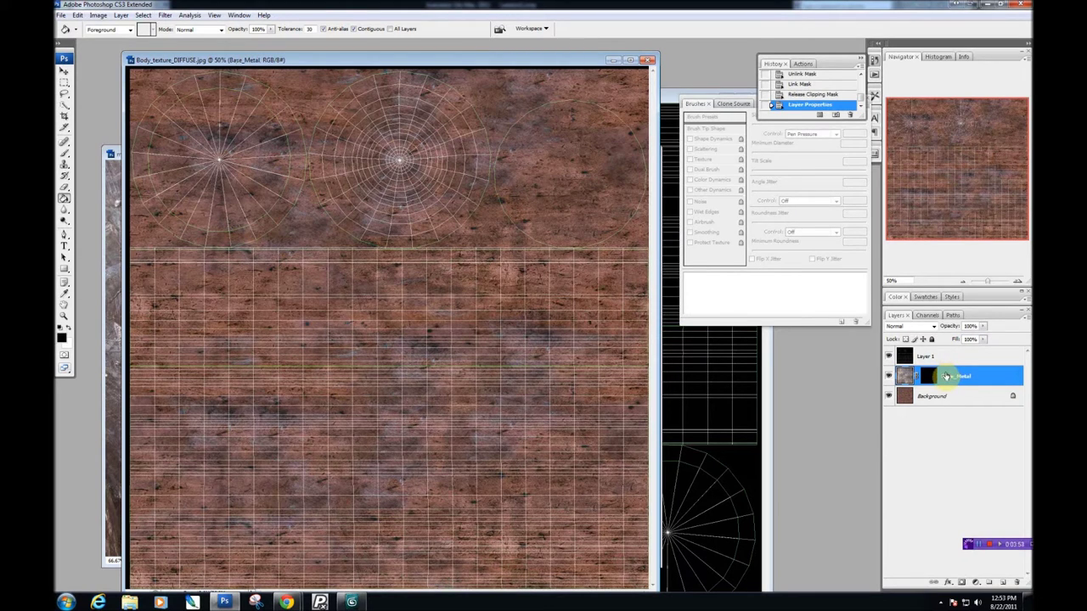
click(931, 363)
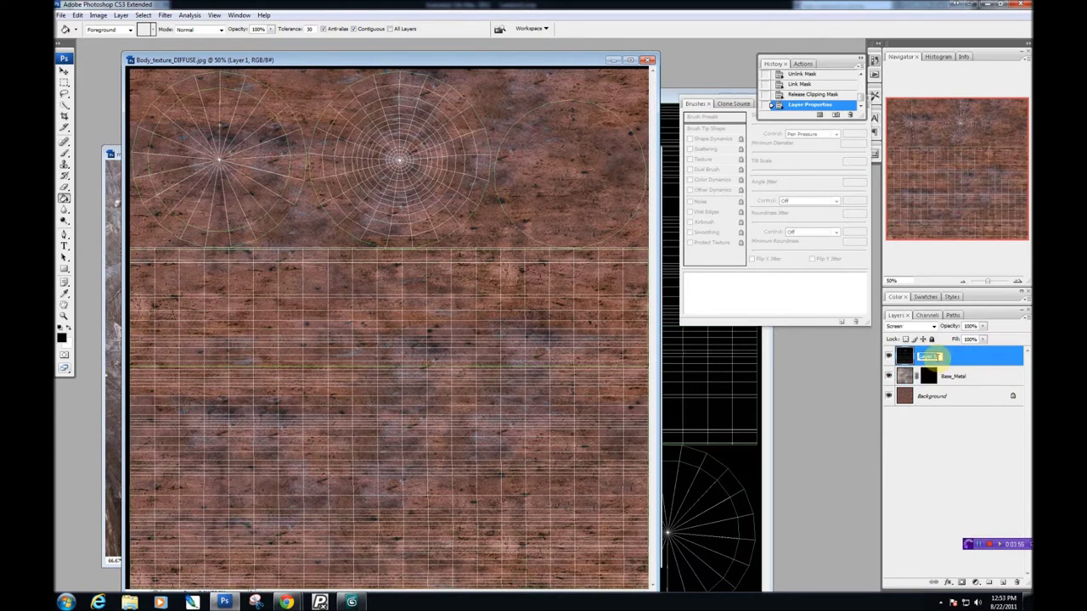
text(W)
key(Return)
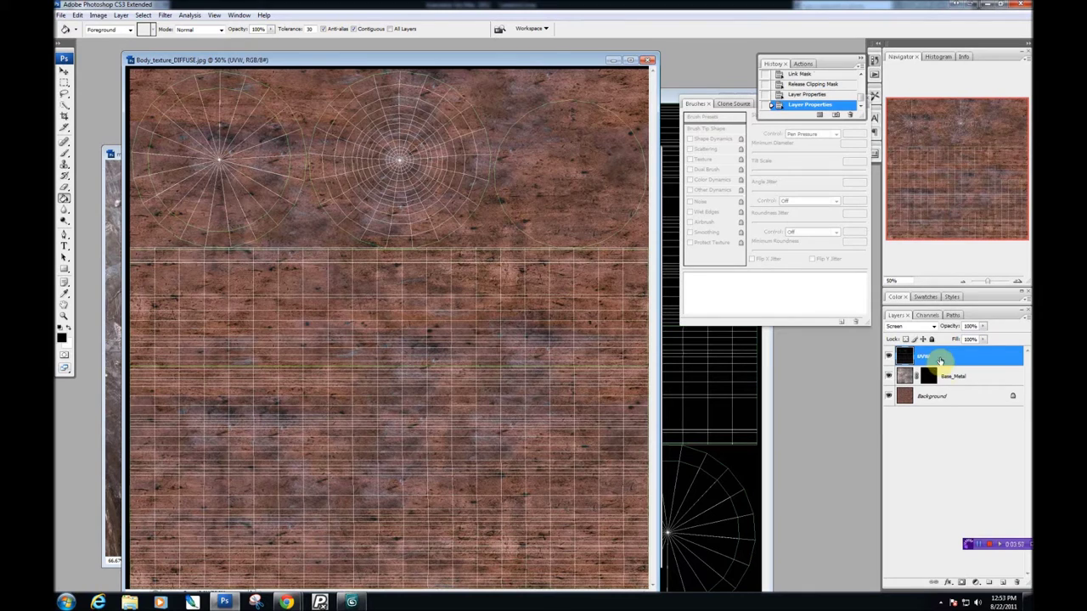
Step: Convert the locked Background into a regular layer named as the main layer, keeping Normal mode and 100% opacity
double_click(934, 397)
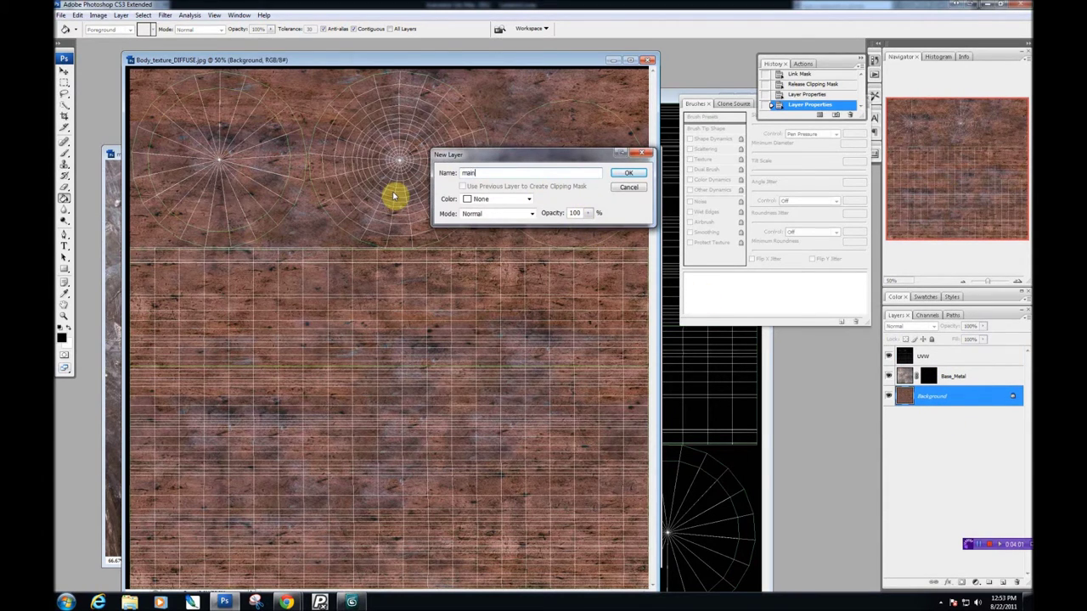
key(Return)
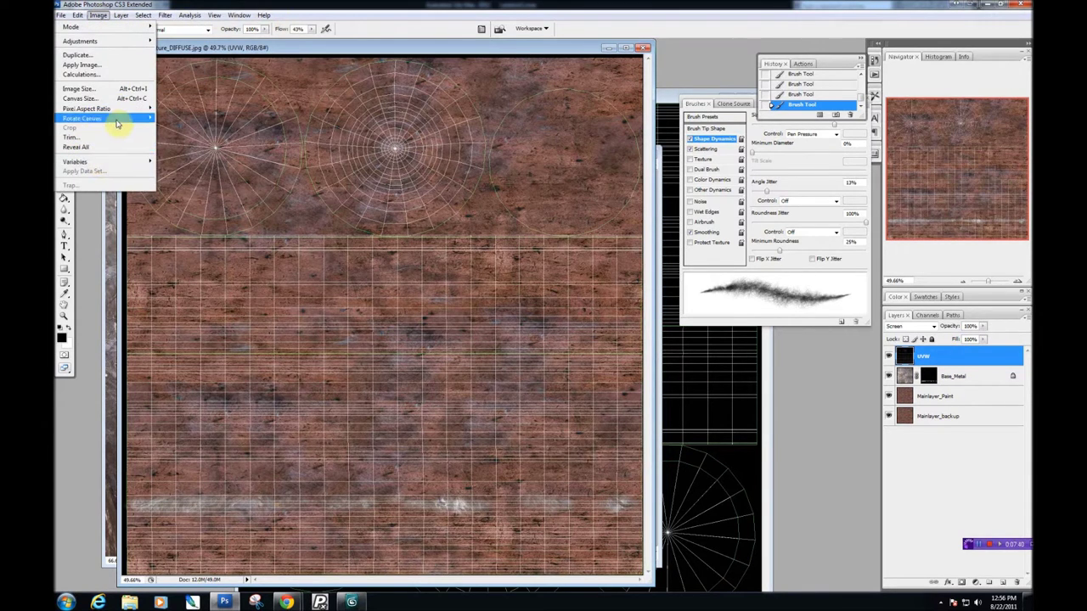
Step: Rotate the canvas 180° and save it as a JPEG over Body_texture_DIFFUSE.jpg in the Body folder
mouse_move(127, 118)
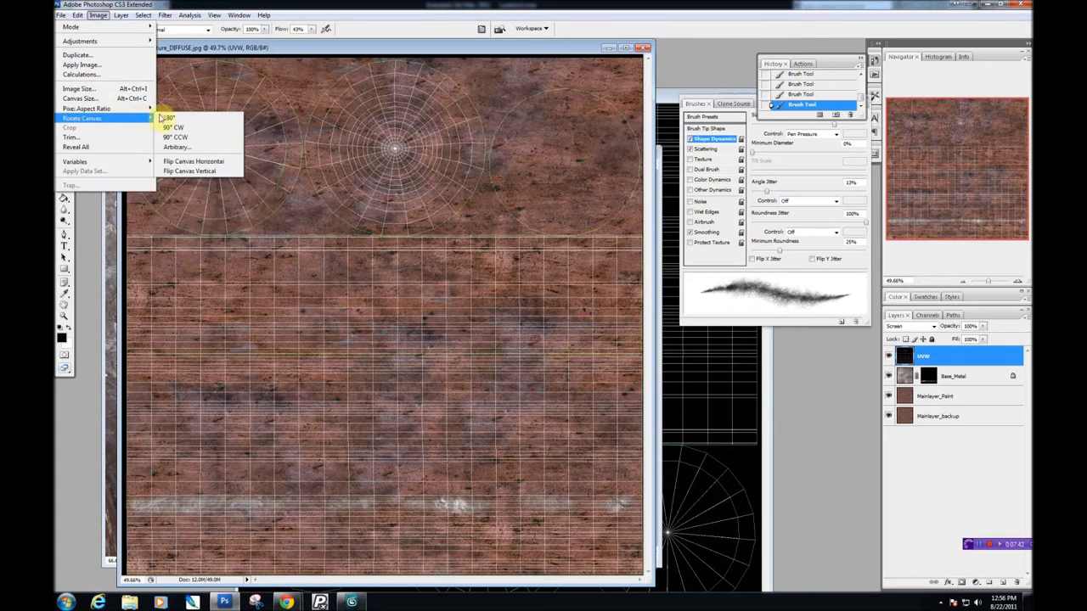
click(164, 117)
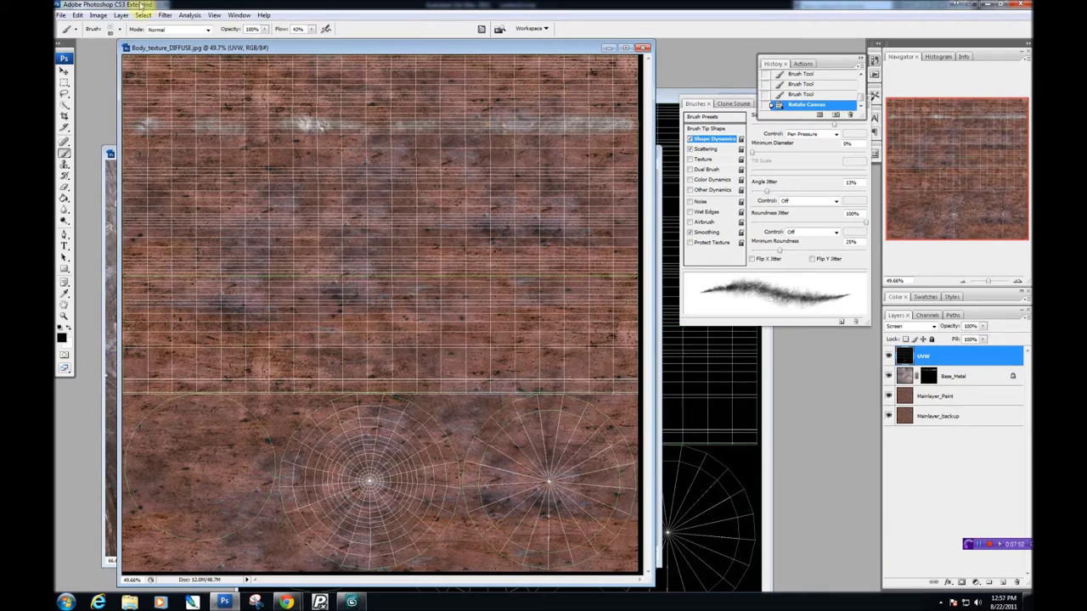
click(62, 15)
click(85, 114)
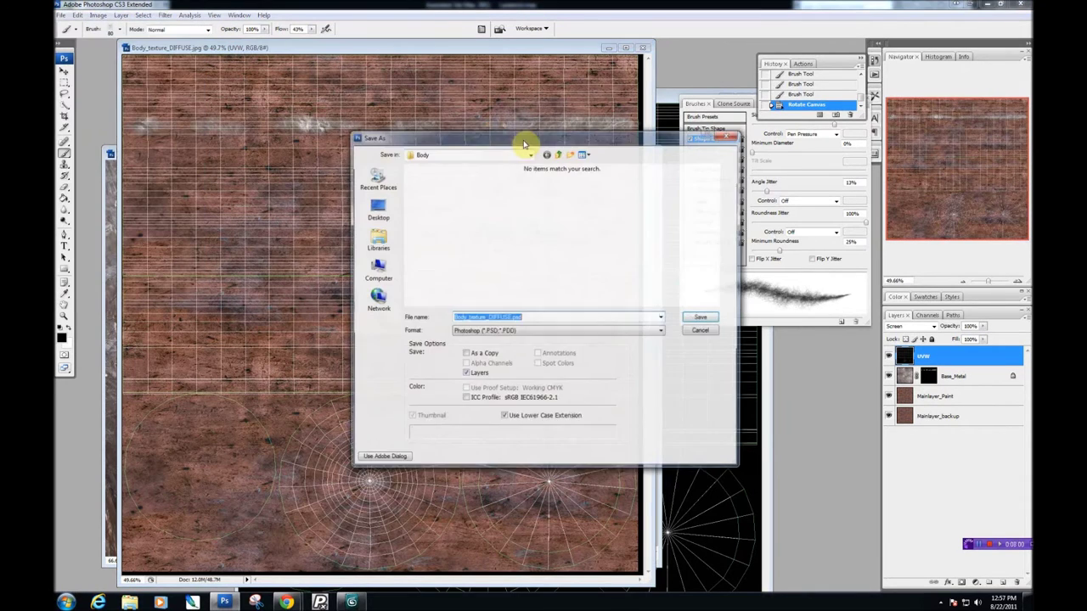
click(475, 154)
click(437, 302)
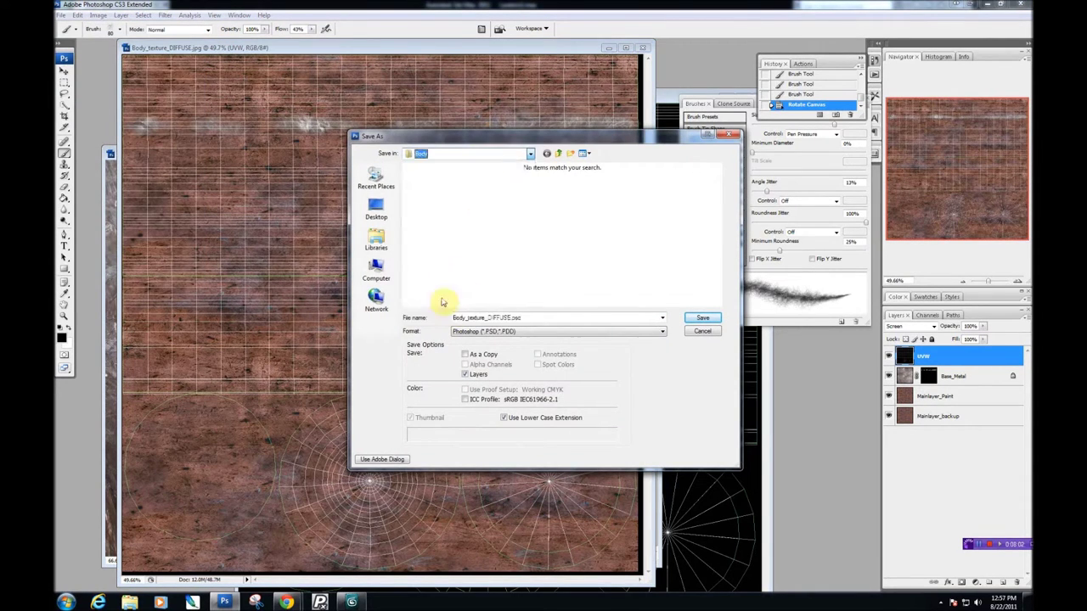
click(516, 332)
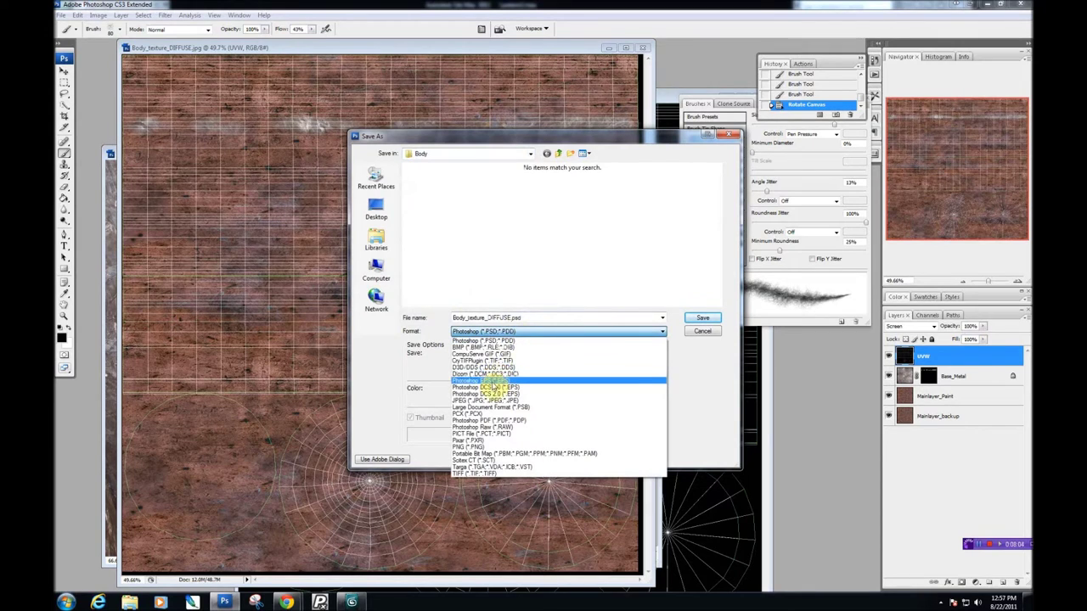
click(484, 400)
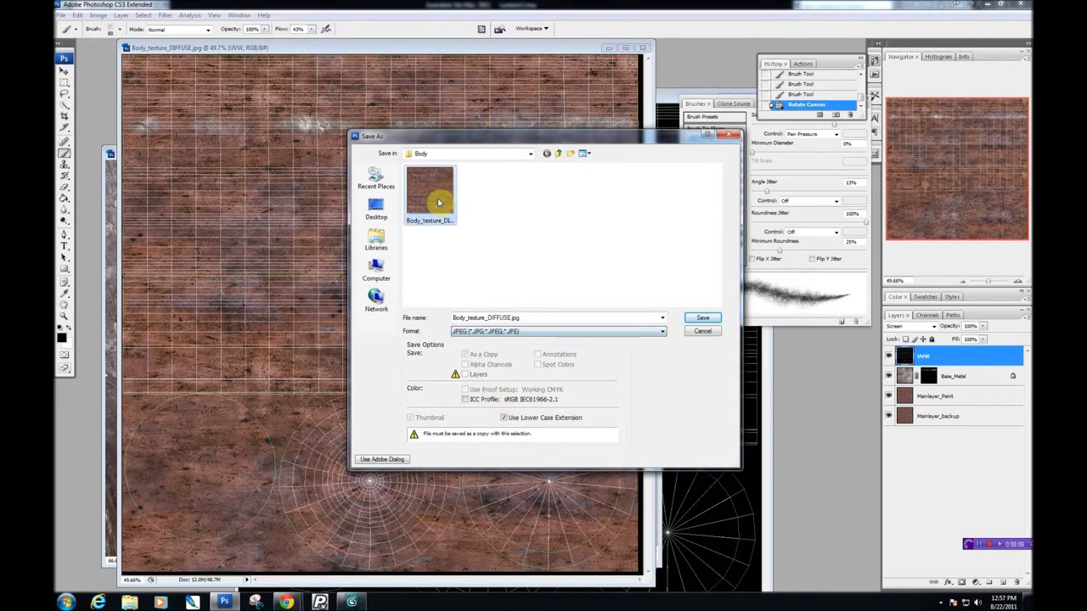
click(695, 316)
click(600, 301)
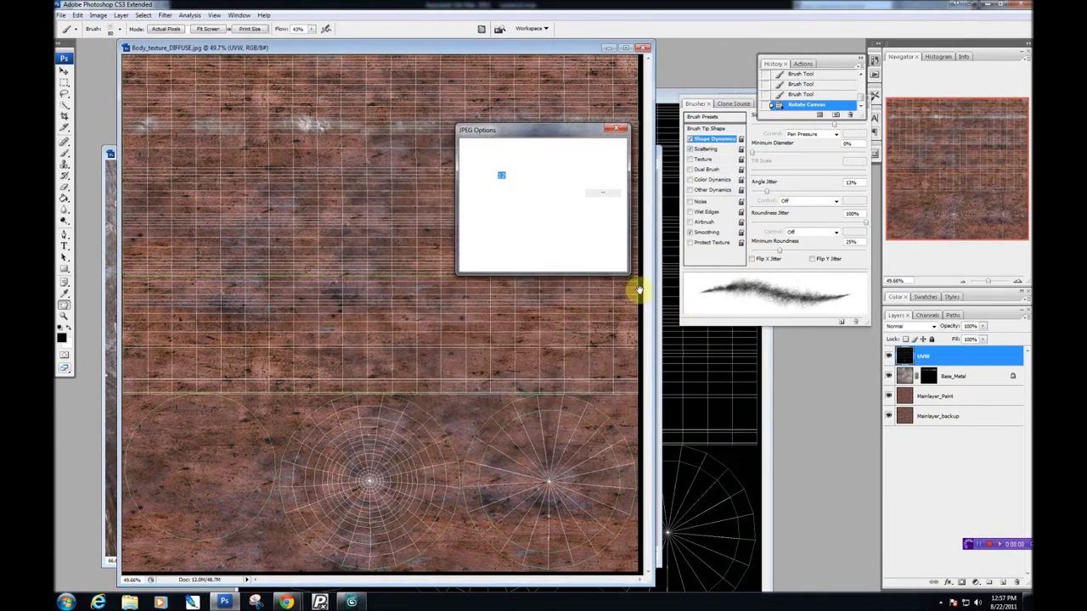
click(604, 148)
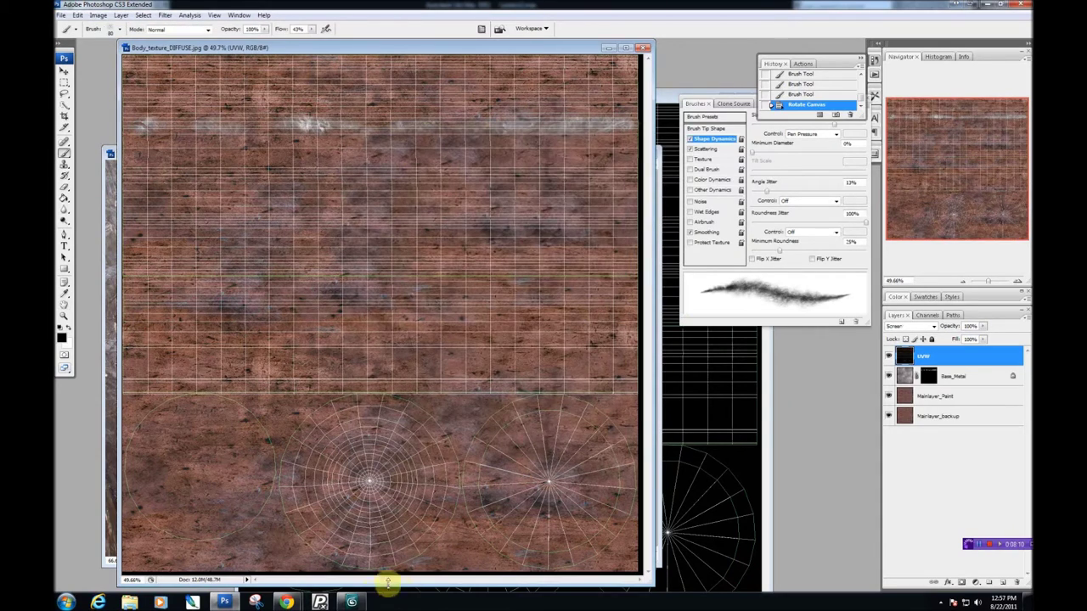
Step: Switch to 3ds Max and examine the updated diffuse texture on the lantern's base and upper body
click(351, 603)
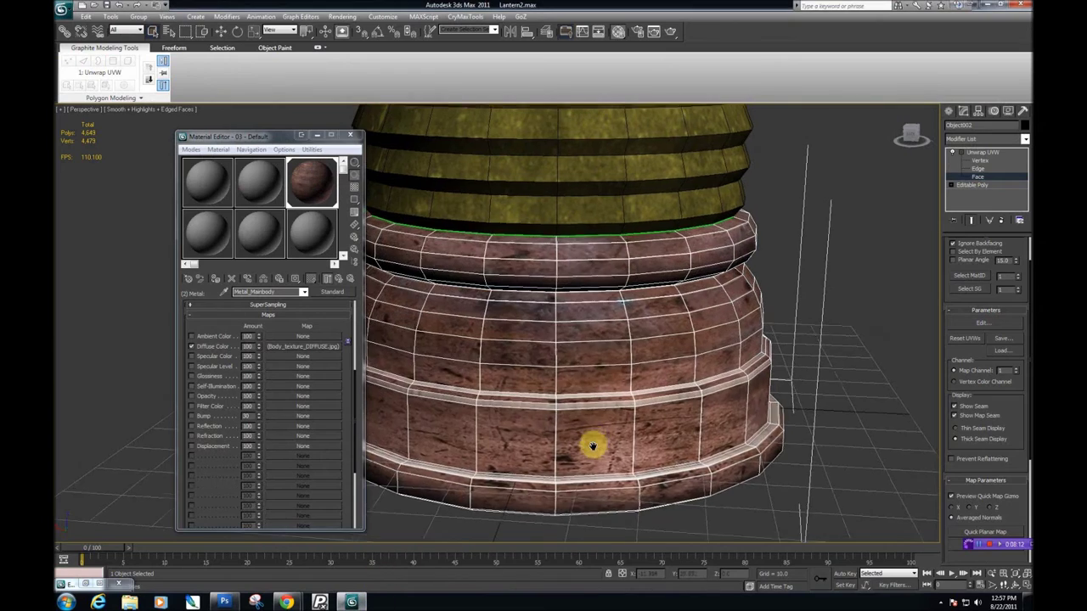
mouse_move(595, 443)
mouse_down()
mouse_move(609, 448)
mouse_move(577, 444)
mouse_up()
scroll(551, 448, down, 5)
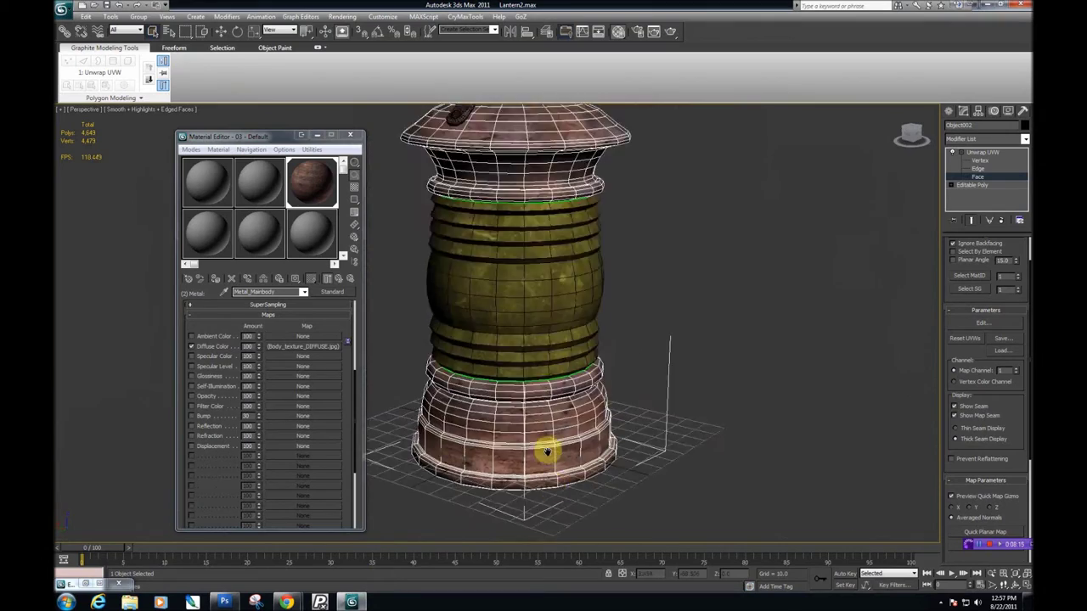
drag(549, 263, 545, 411)
scroll(544, 411, up, 5)
scroll(544, 411, down, 2)
scroll(565, 393, up, 2)
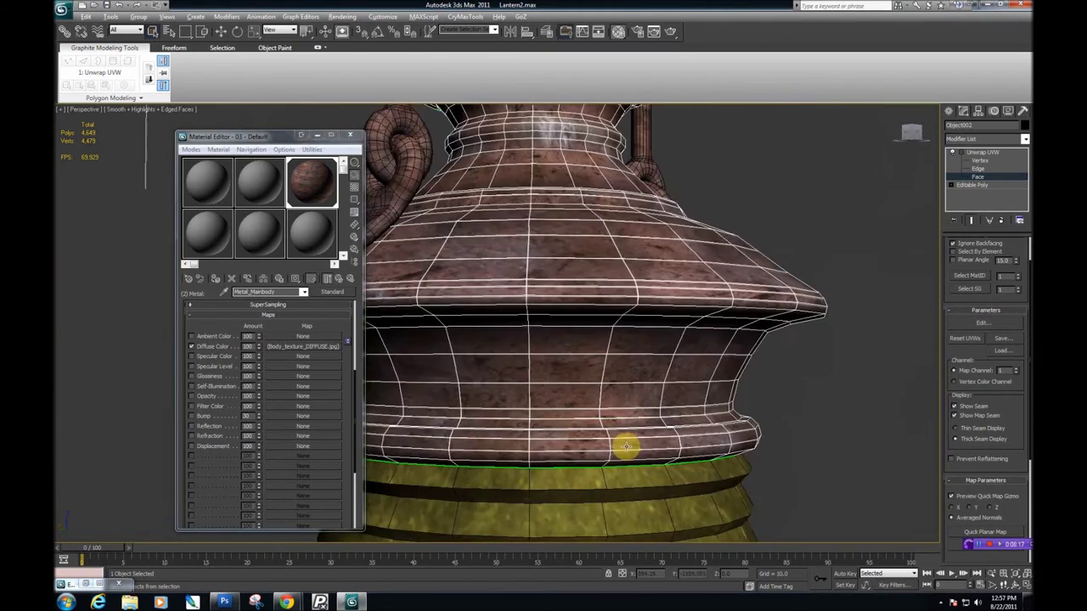
Step: Render a close-up of the scratched metal band on the lantern's neck and inspect the result
drag(626, 447, 602, 405)
scroll(597, 438, up, 3)
scroll(614, 392, up, 3)
scroll(614, 393, down, 2)
click(672, 34)
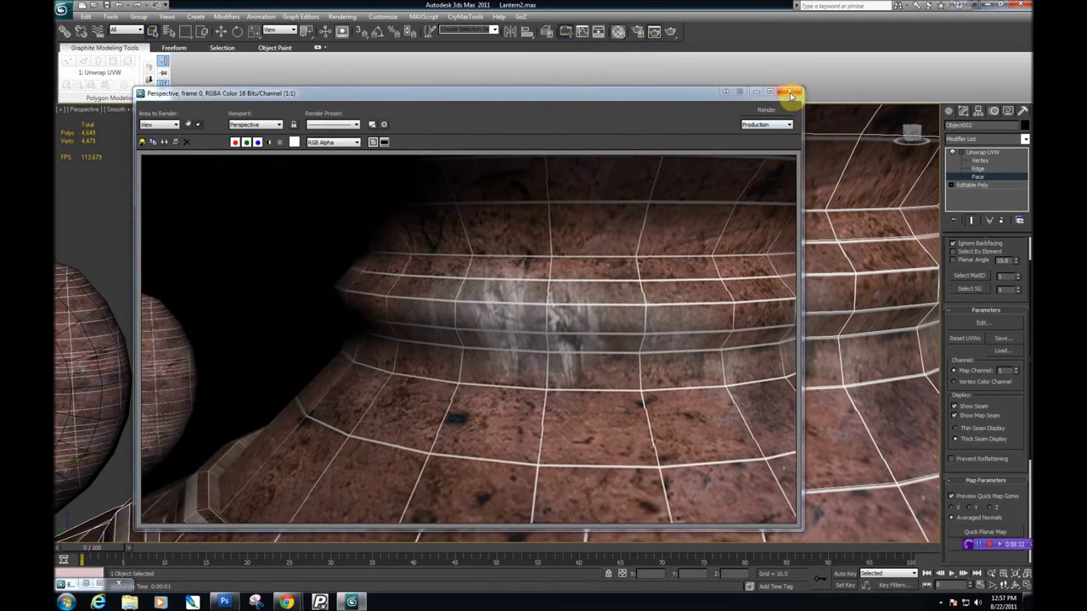
click(790, 94)
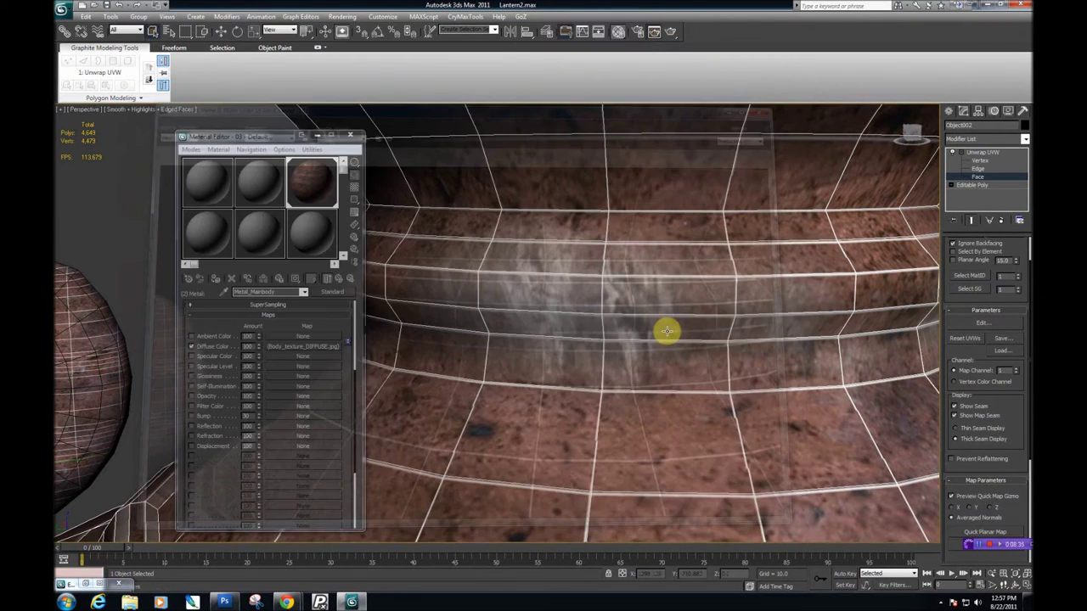
drag(667, 331, 496, 365)
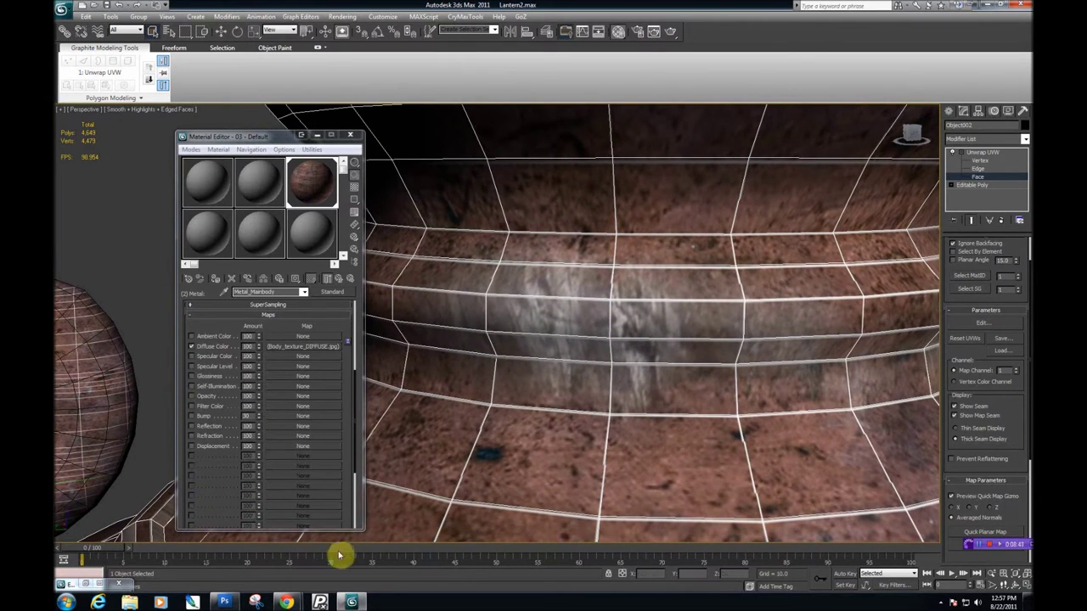
Step: Return to Photoshop and set the brush flow to 100% for work near the scratched band
click(224, 603)
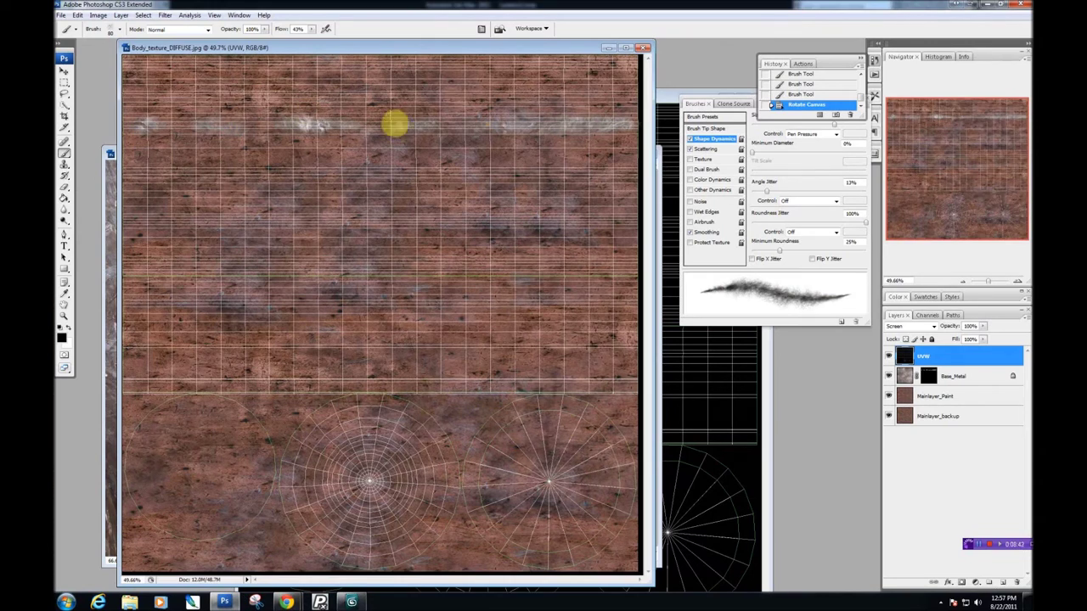
drag(983, 284, 994, 289)
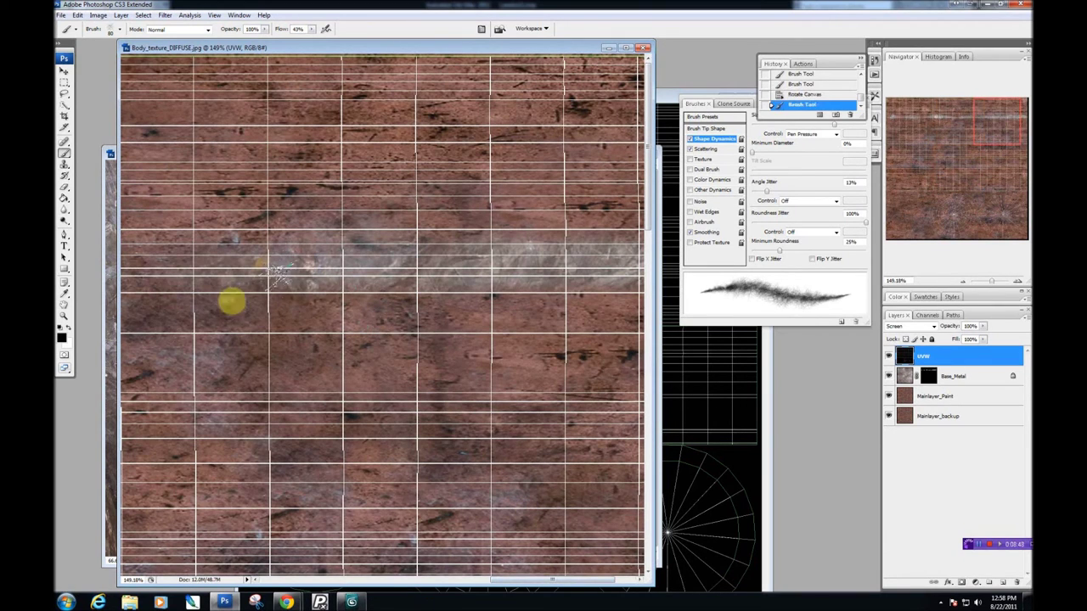
right_click(268, 262)
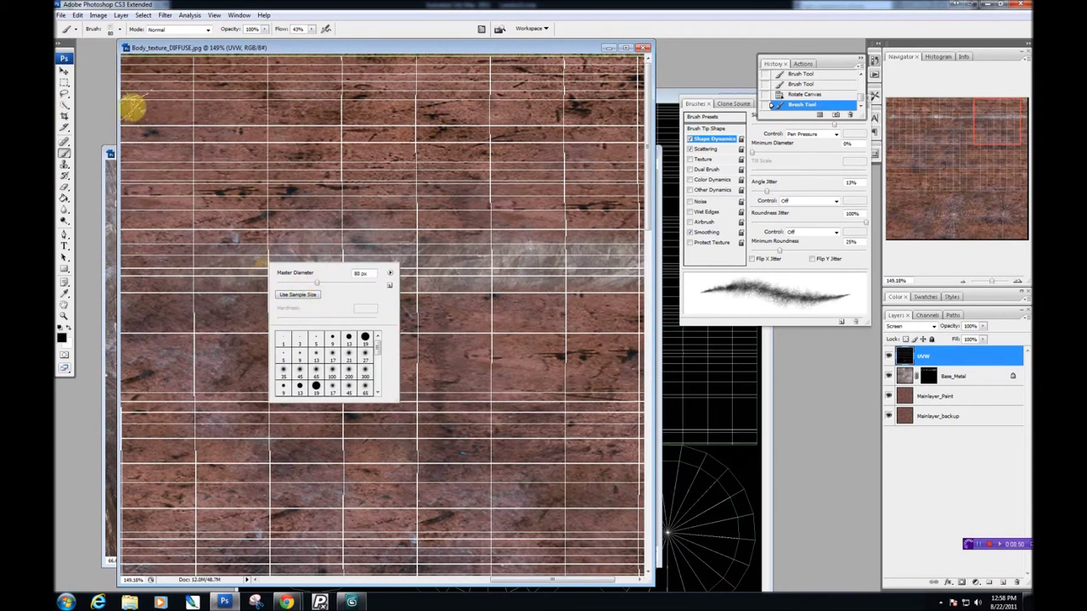
click(321, 30)
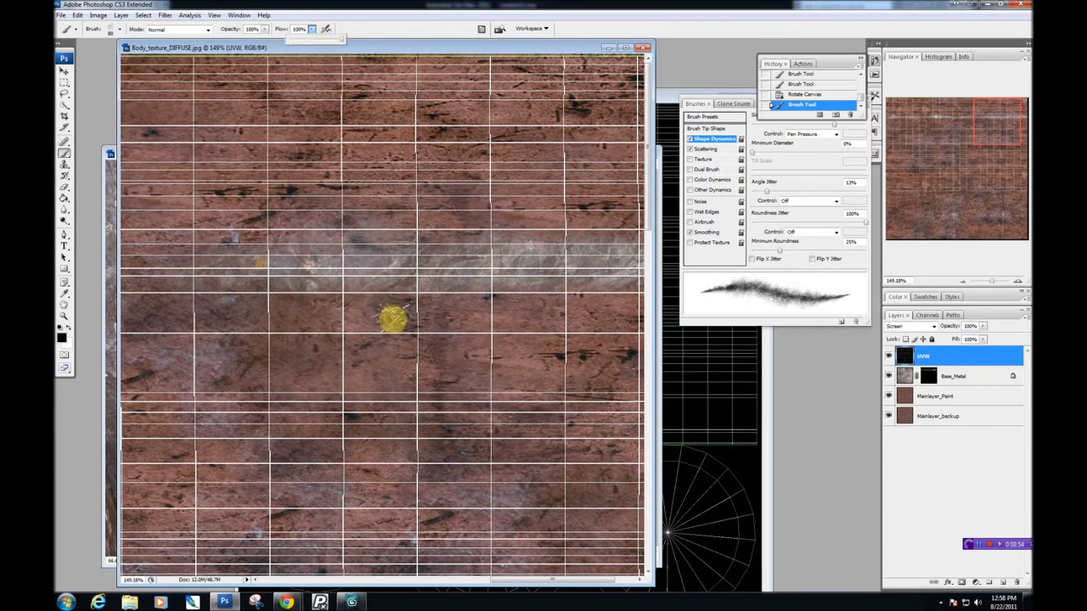
drag(393, 320, 336, 271)
mouse_move(424, 233)
mouse_down()
mouse_move(277, 206)
mouse_move(366, 263)
mouse_up()
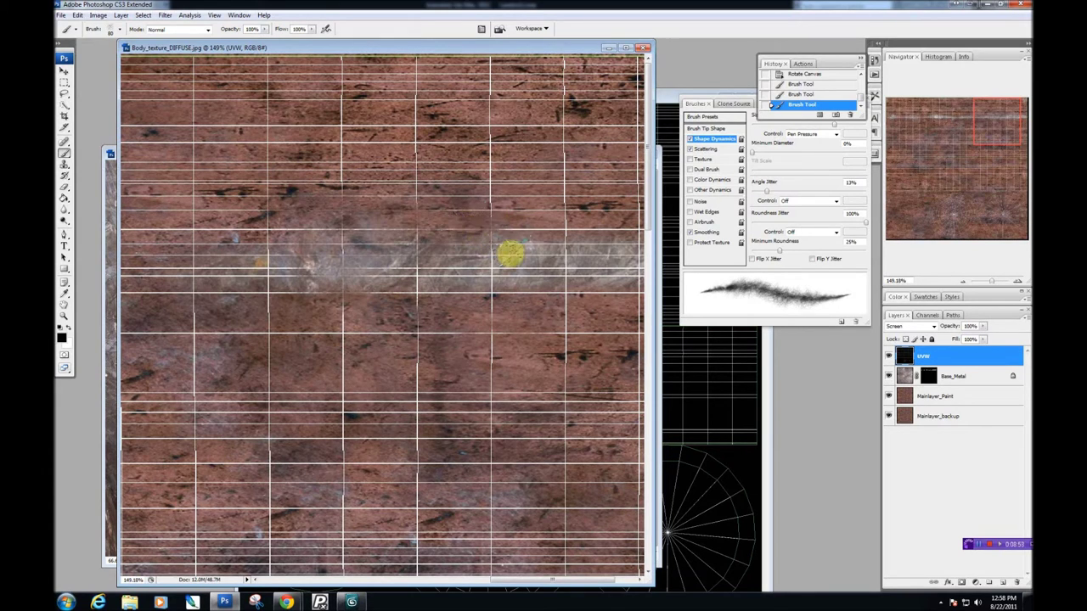
click(820, 93)
click(818, 86)
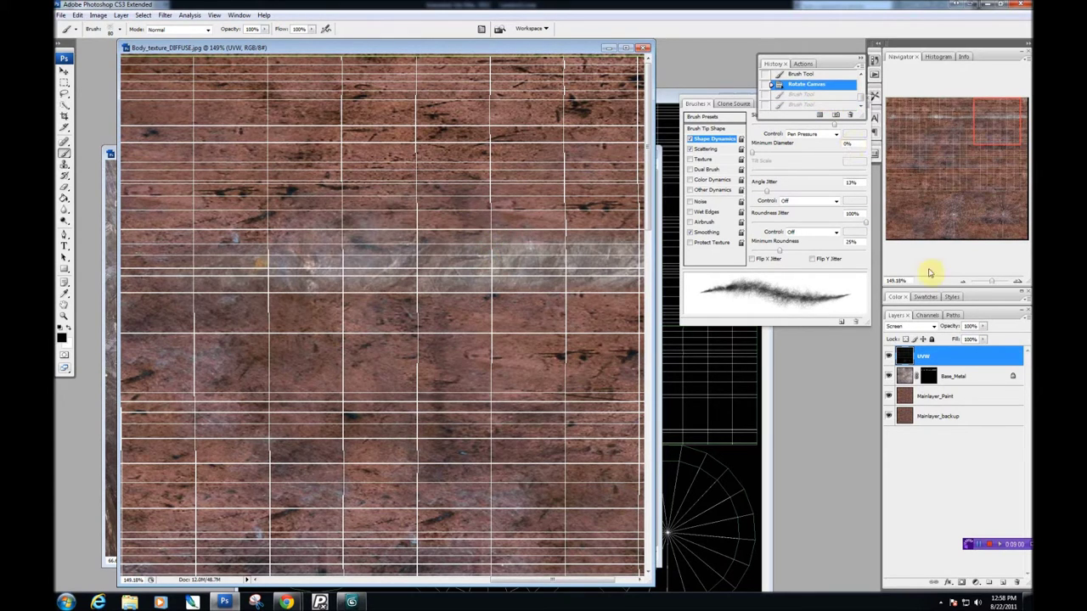
Step: Paint with white on the Base_Metal layer mask to reveal more worn metal along the horizontal scratched band
click(942, 377)
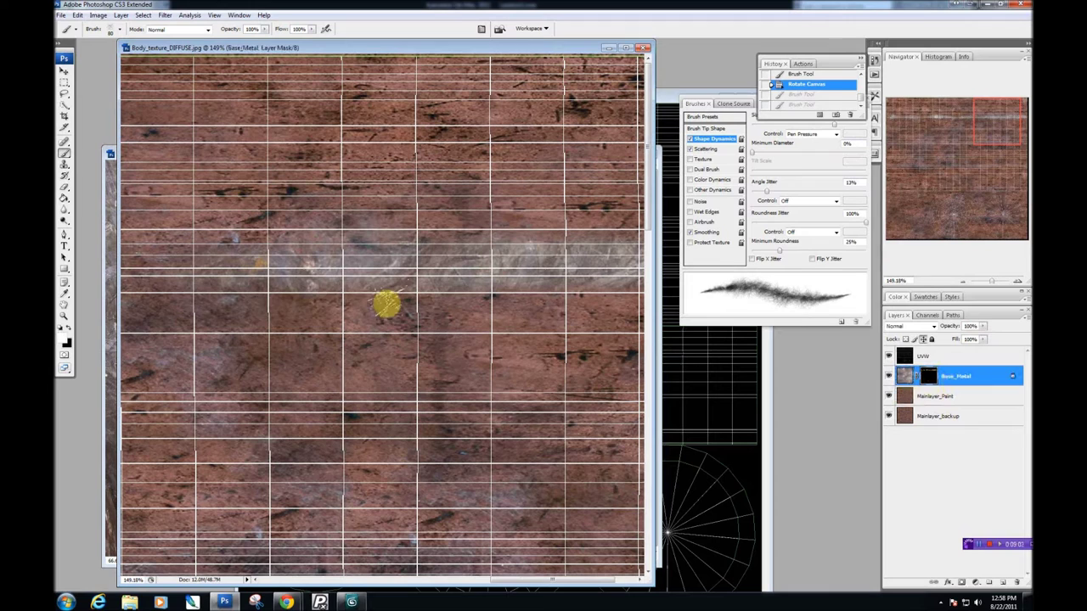
drag(446, 274, 317, 268)
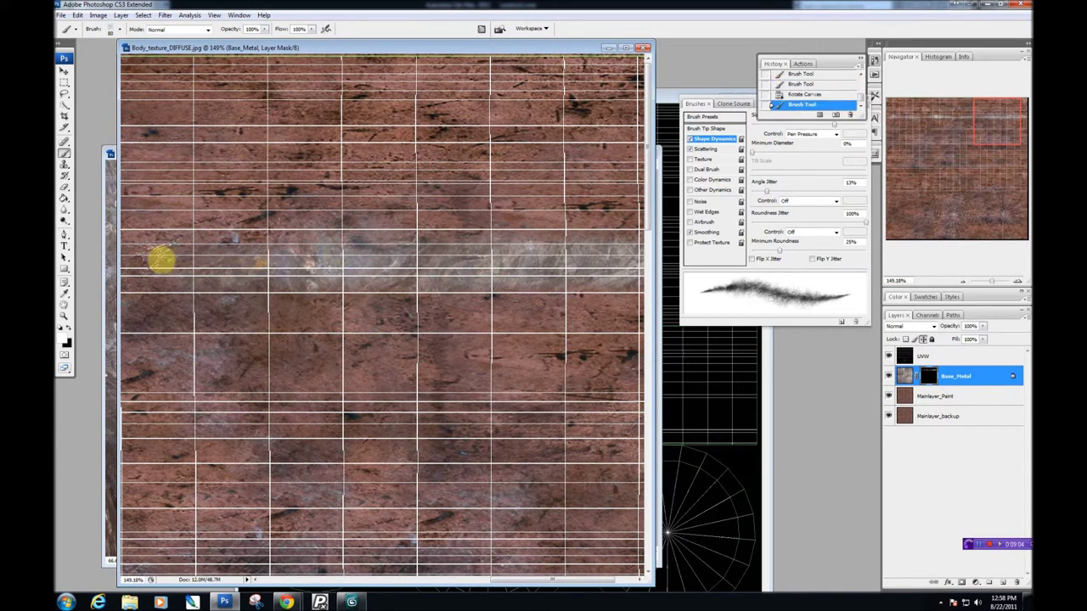
mouse_move(161, 259)
mouse_down()
mouse_move(134, 243)
mouse_move(284, 264)
mouse_move(260, 345)
mouse_move(418, 586)
mouse_up()
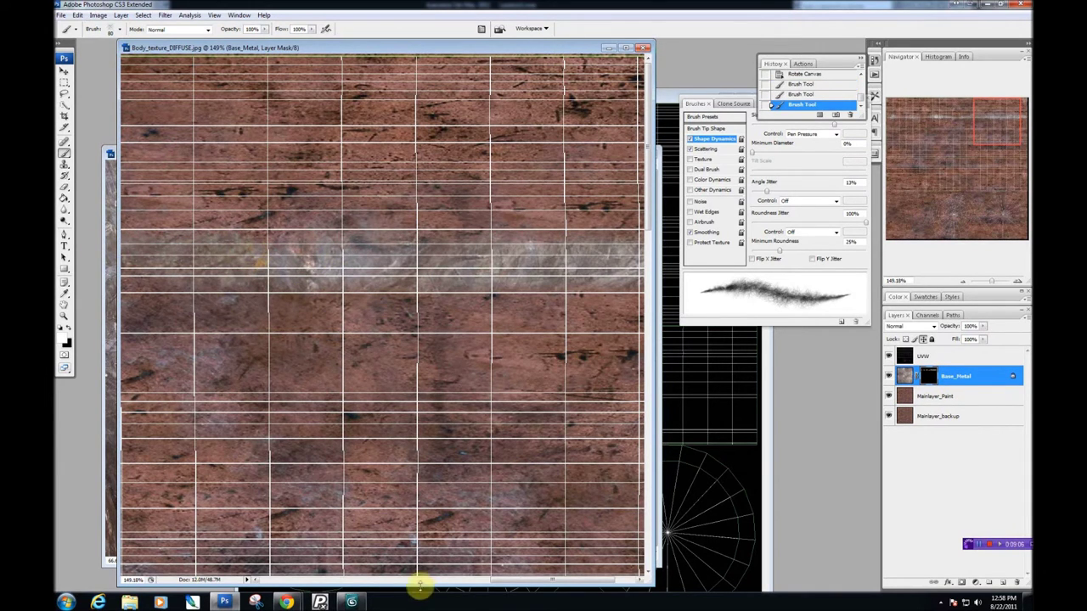
drag(498, 582, 424, 581)
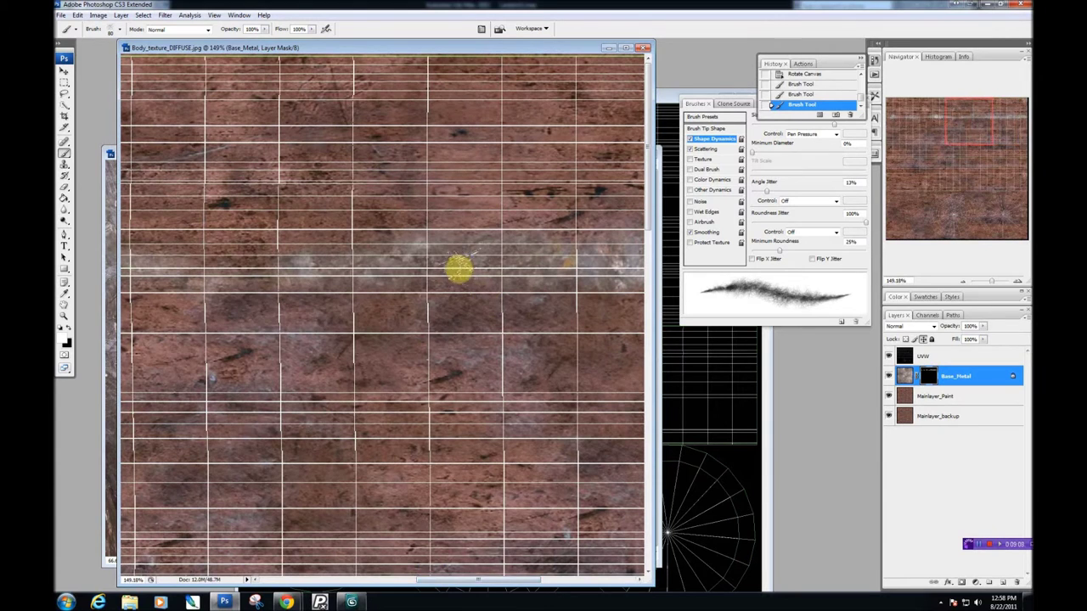
scroll(463, 355, down, 1)
drag(539, 584, 515, 582)
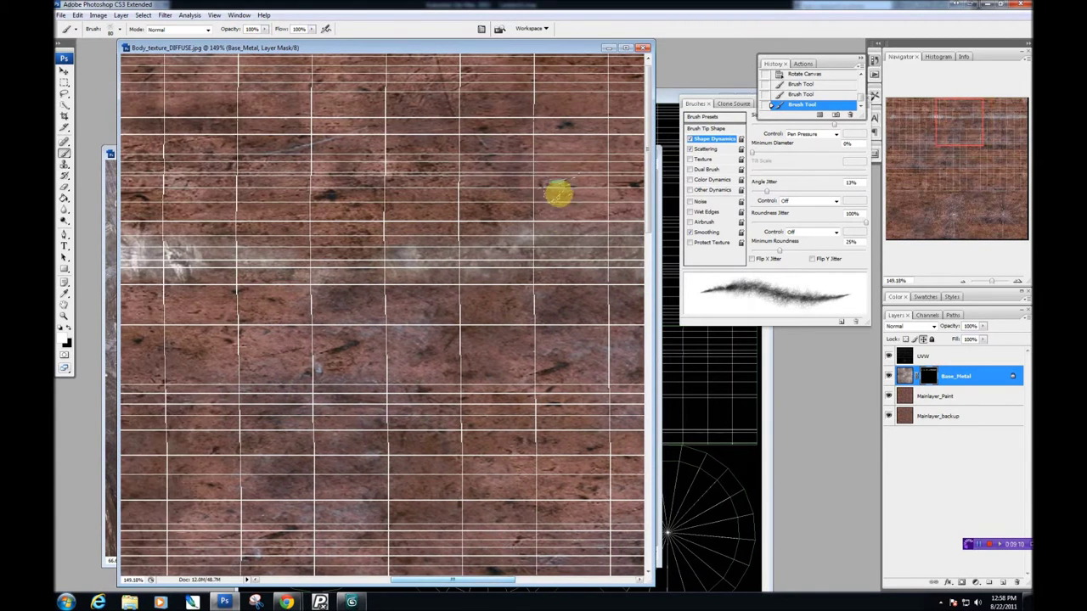
mouse_move(556, 225)
mouse_down()
mouse_move(376, 247)
mouse_move(592, 273)
mouse_up()
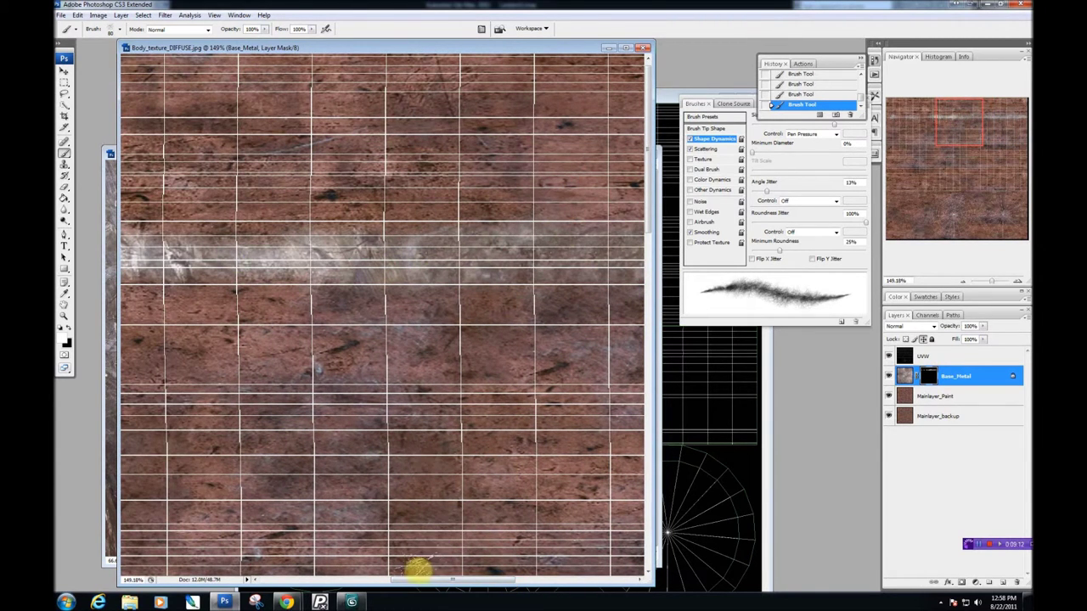
Step: Switch to the Pencil tool and pick the last sampled 256 px tip, reducing its diameter to 49 px
drag(432, 584, 350, 583)
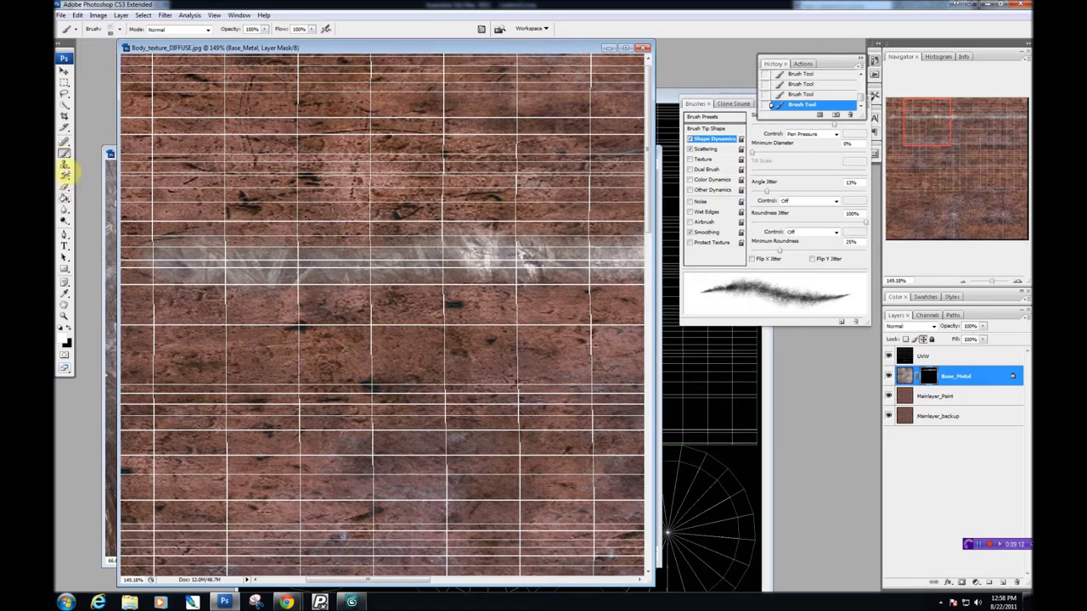
drag(65, 157, 93, 162)
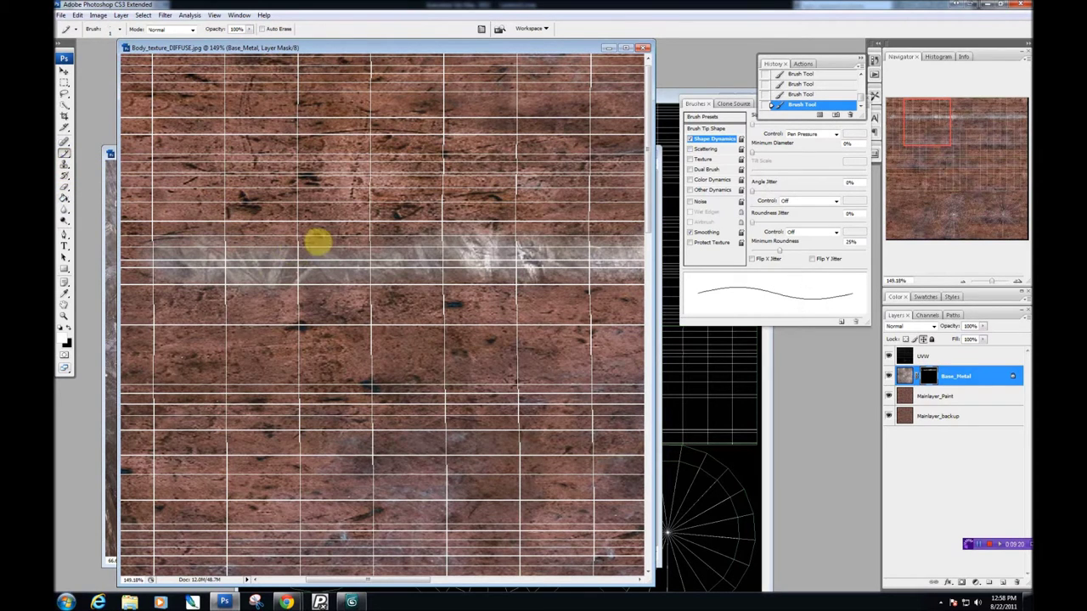
right_click(317, 242)
drag(431, 318, 431, 365)
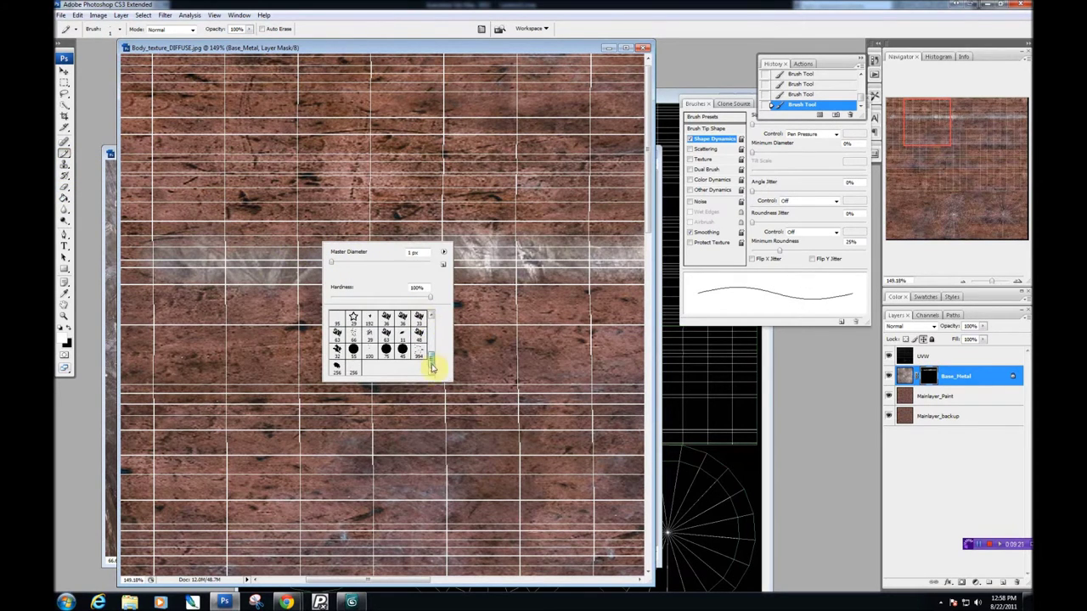
click(345, 372)
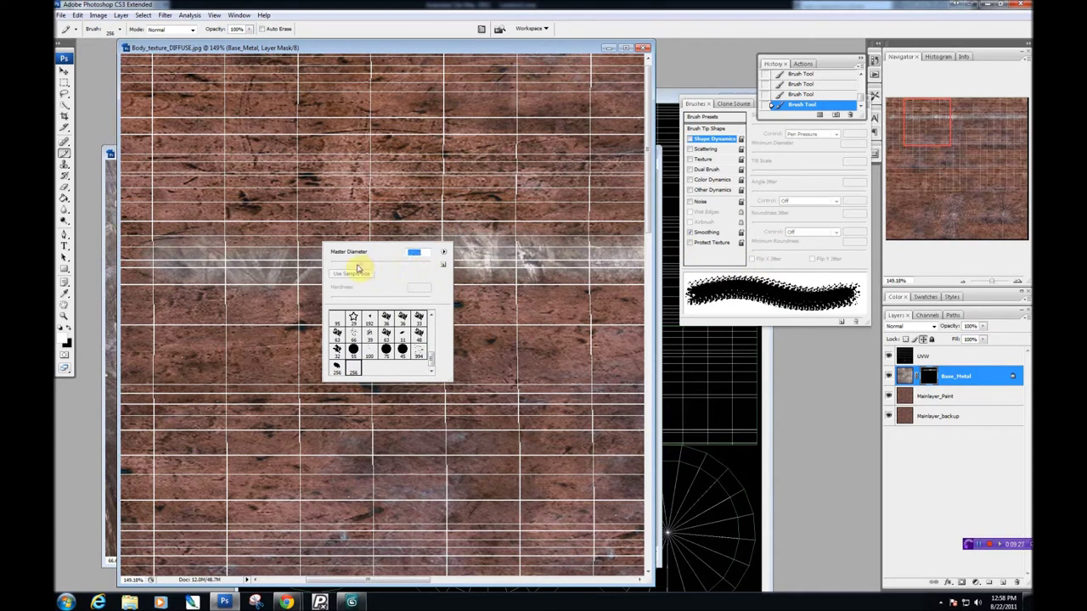
click(505, 256)
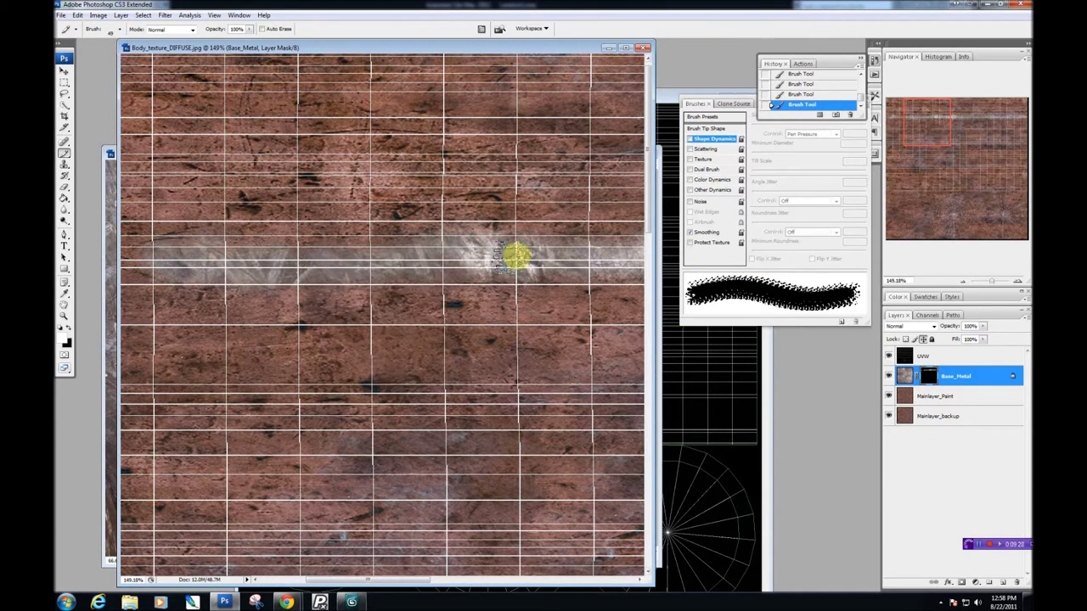
Step: Enable Scattering and Shape Dynamics for the pencil tip and set its Size Jitter to 15%
click(691, 149)
click(691, 139)
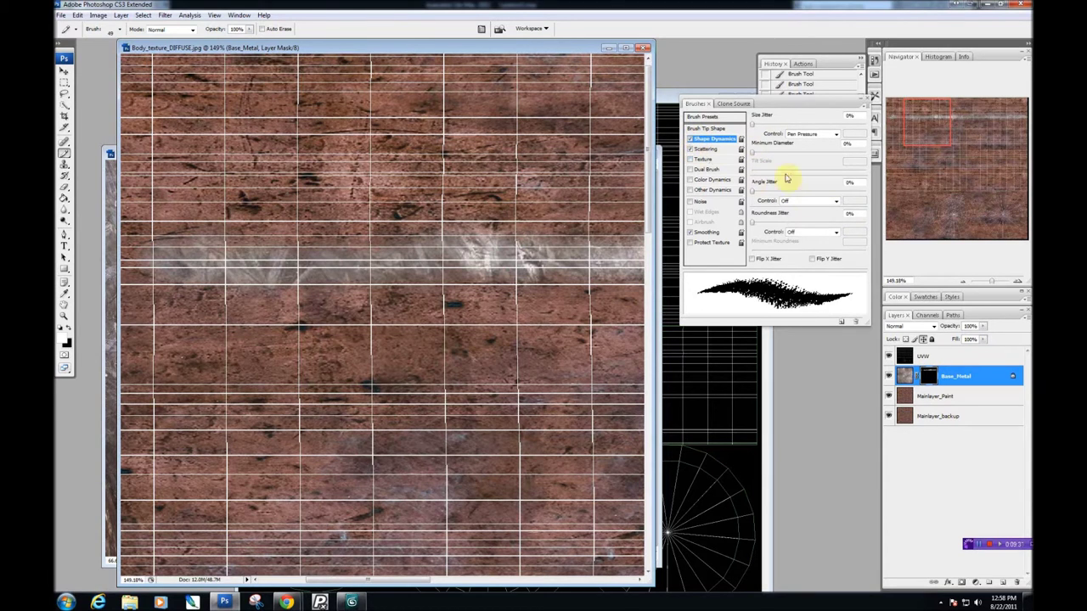
drag(767, 130, 774, 134)
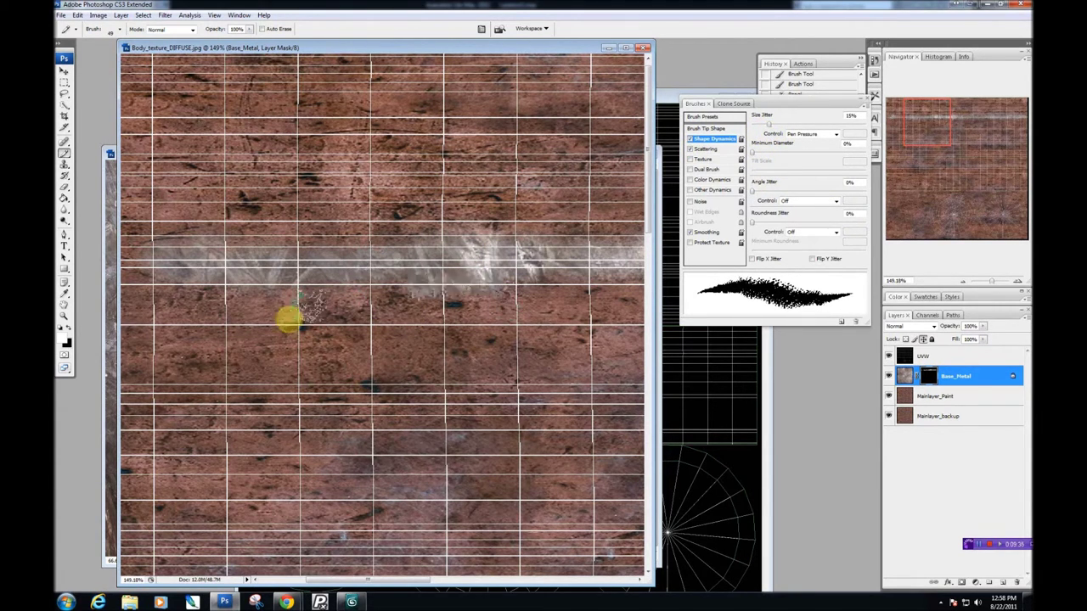
Step: Paint speckled wear on the Base_Metal mask along the scratched band's lower edge with the pencil at 51% opacity
drag(416, 344, 442, 333)
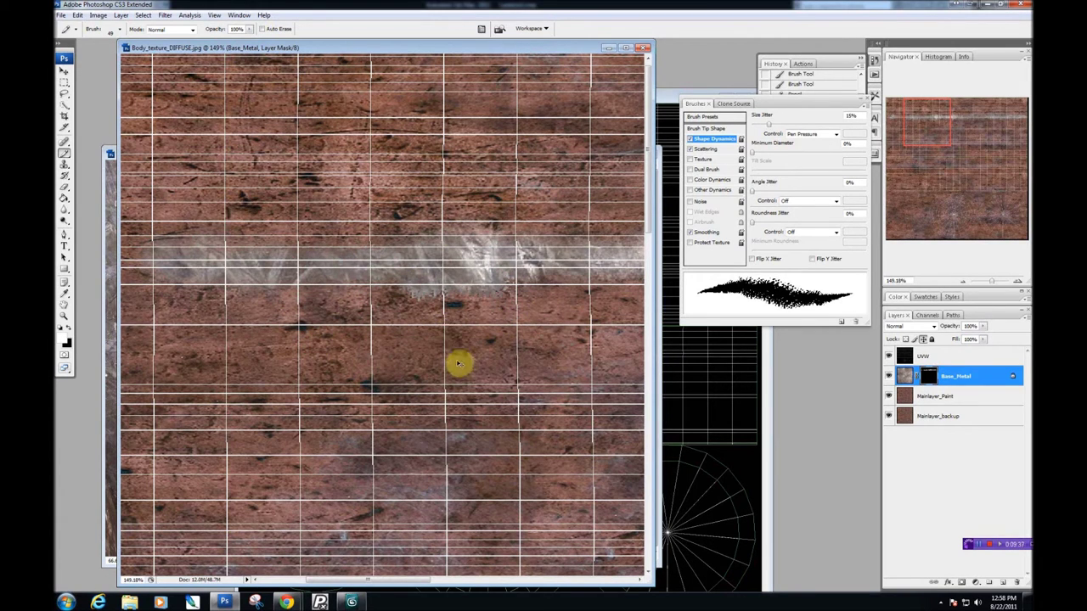
right_click(419, 287)
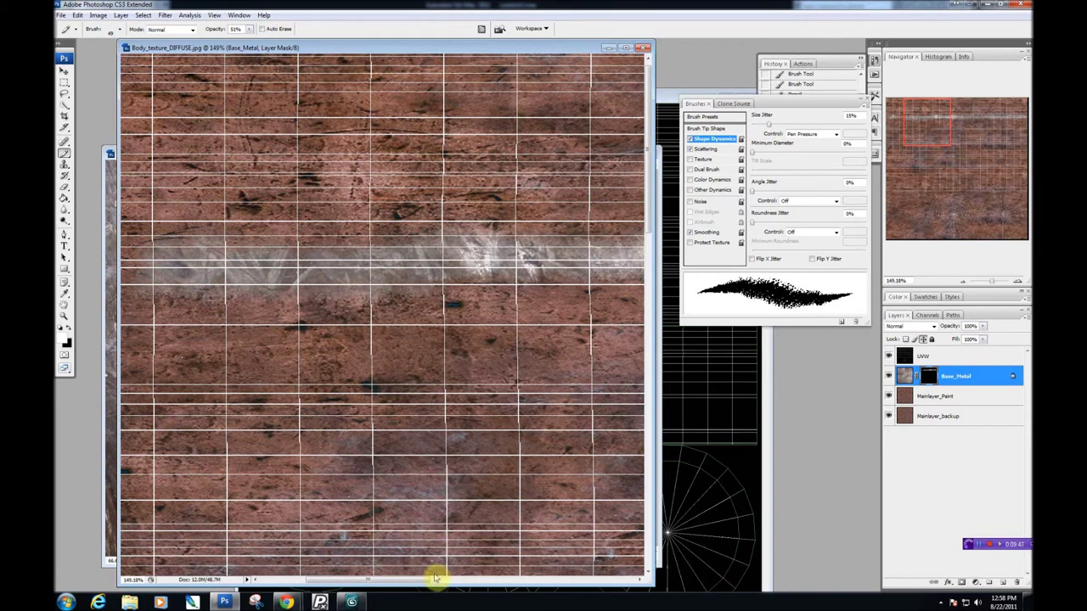
drag(421, 583, 366, 582)
mouse_move(324, 278)
mouse_down()
mouse_move(196, 273)
mouse_move(180, 286)
mouse_up()
drag(370, 584, 614, 568)
drag(461, 271, 589, 274)
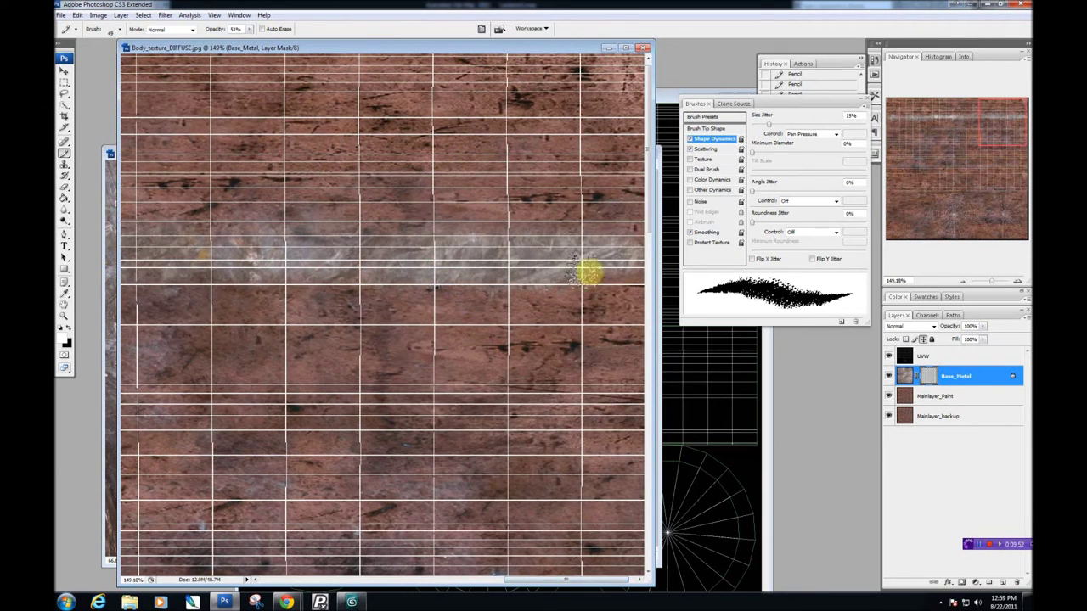
Step: Extend the speckled wear to the band's right end and paint a worn metal patch below it on the mask
drag(520, 583, 542, 579)
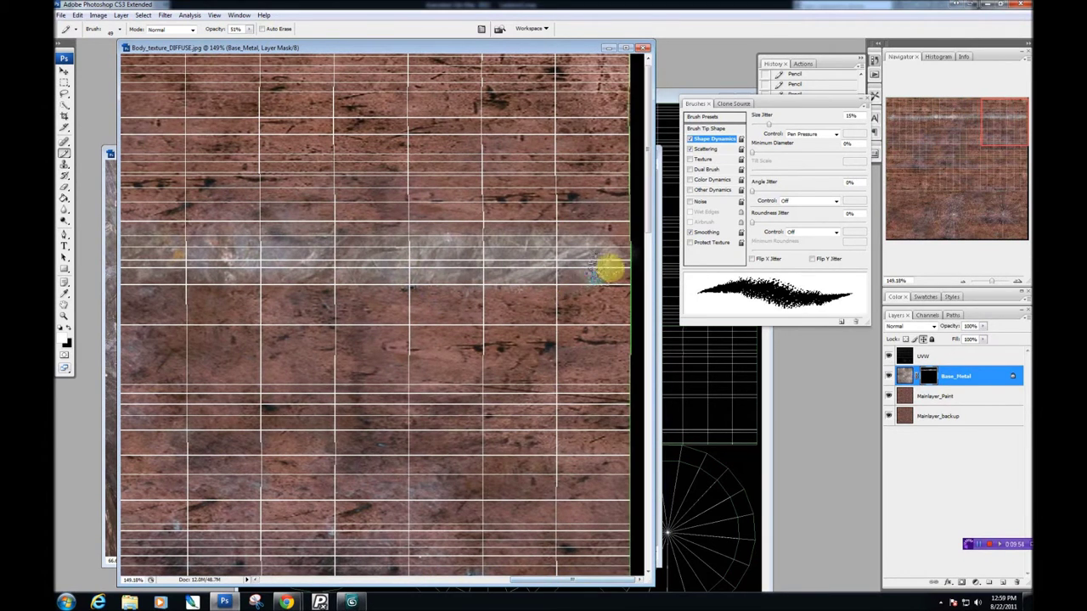
drag(611, 267, 552, 260)
mouse_move(405, 451)
mouse_down()
mouse_move(443, 406)
mouse_move(320, 417)
mouse_move(491, 403)
mouse_move(281, 402)
mouse_move(286, 428)
mouse_move(494, 439)
mouse_move(577, 409)
mouse_move(519, 424)
mouse_move(527, 396)
mouse_up()
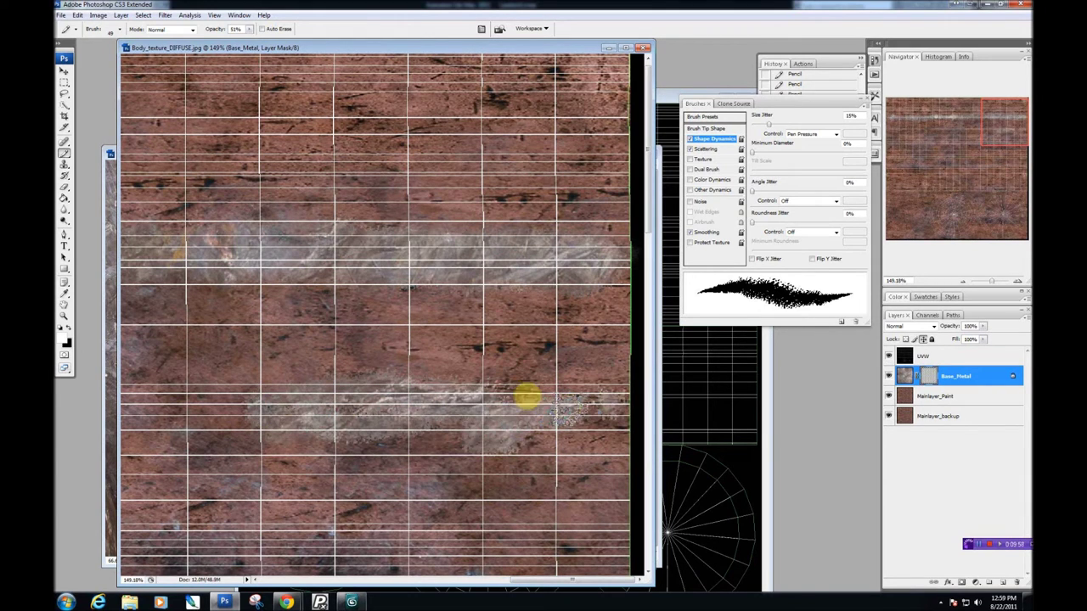
Step: Save the texture as a JPEG, replacing the existing Body_texture_DIFFUSE.jpg in the Body folder
click(62, 14)
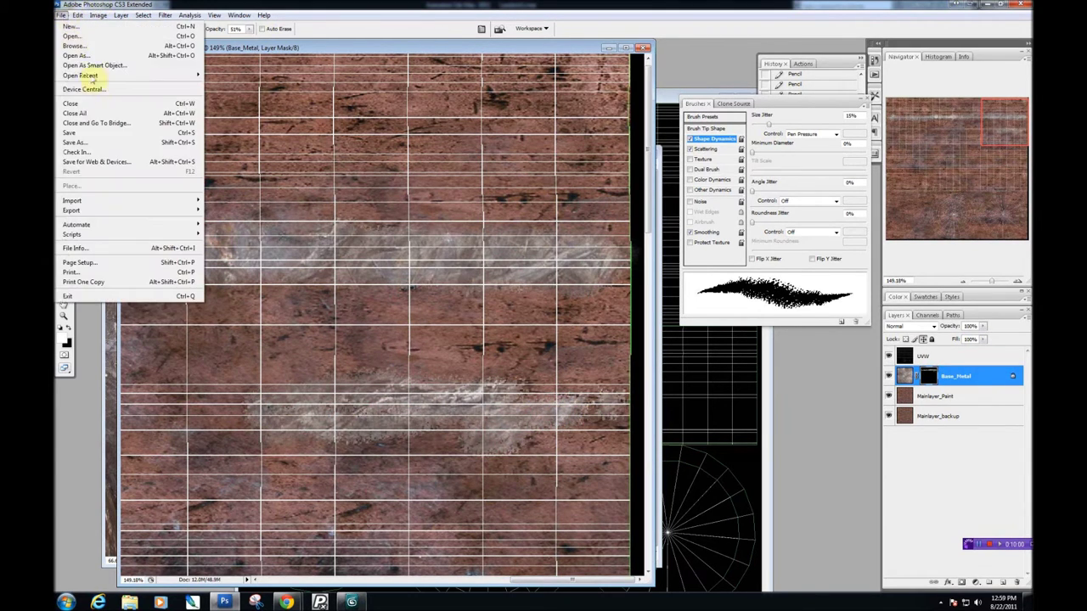
click(92, 125)
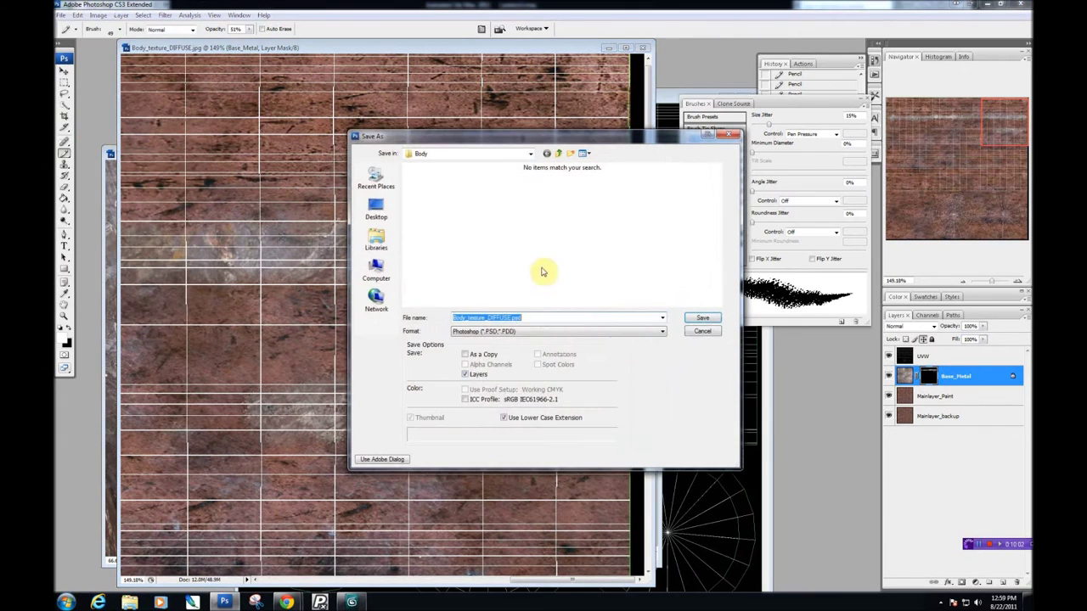
click(544, 332)
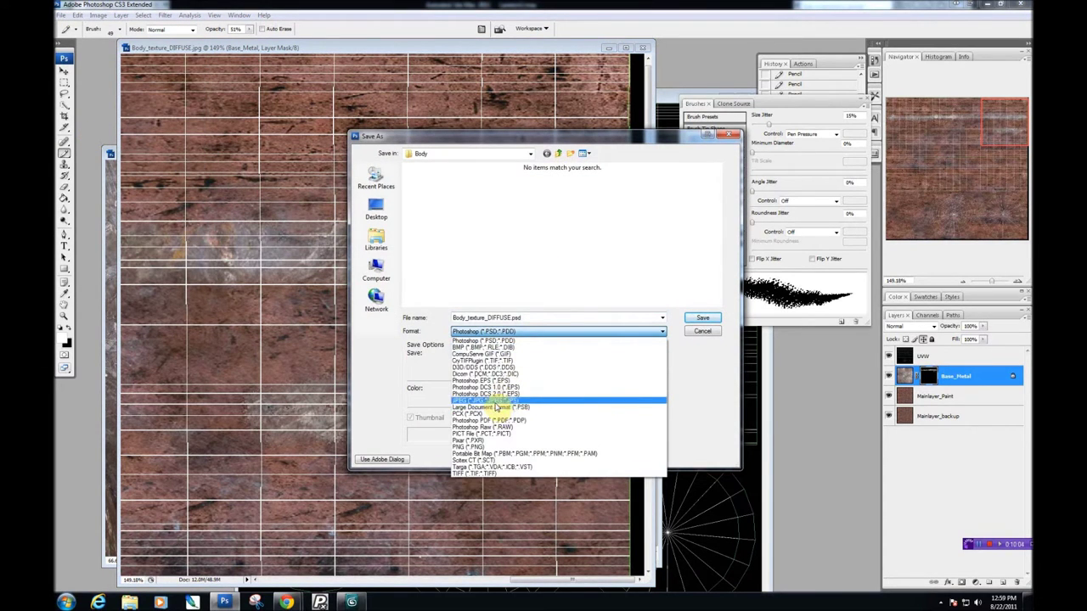
click(497, 403)
click(701, 317)
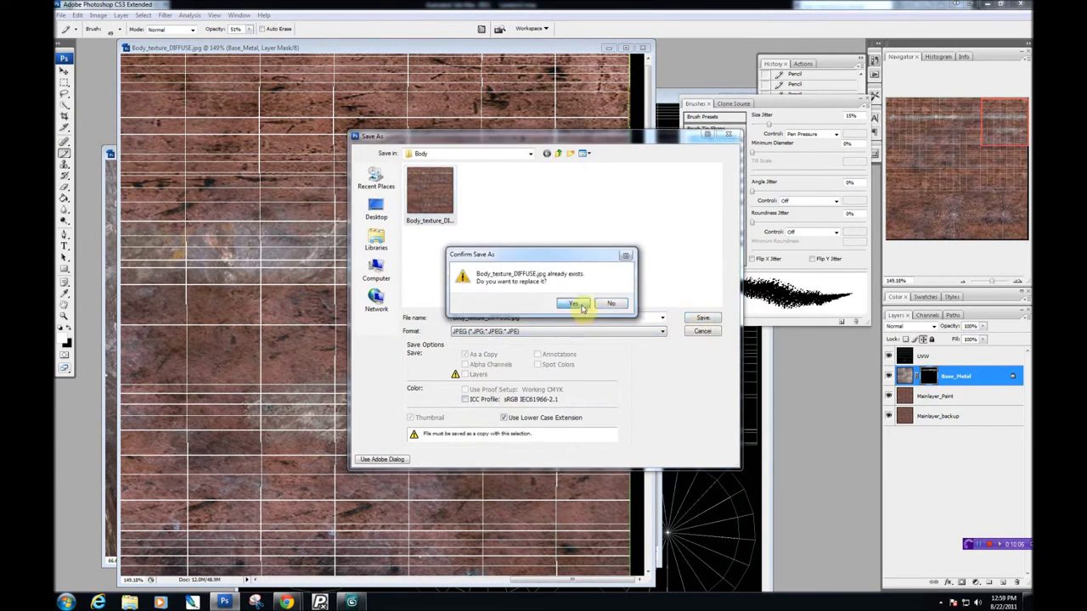
click(574, 304)
click(602, 152)
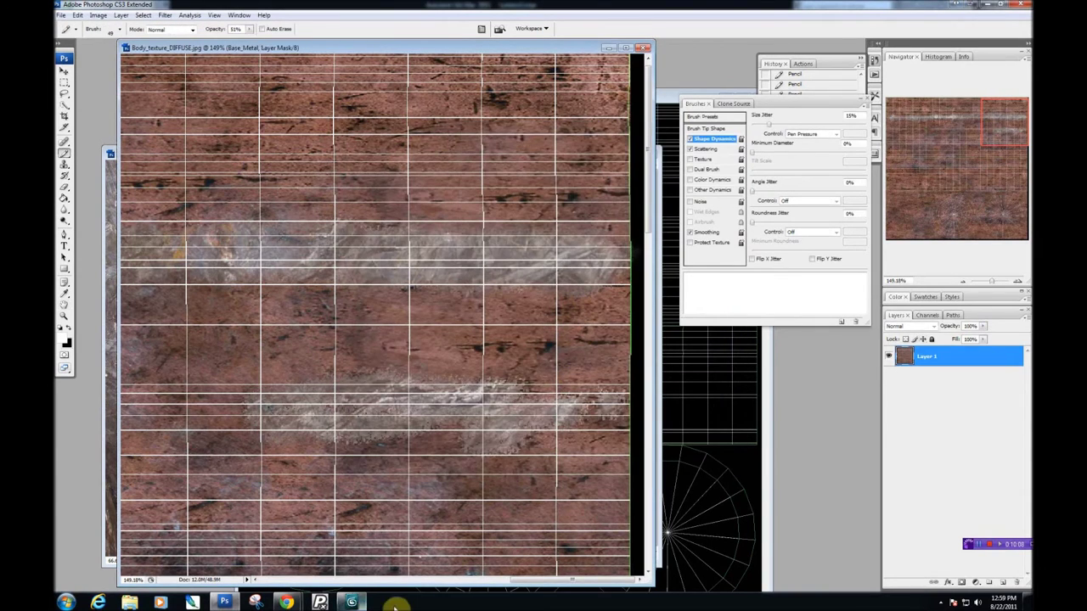
Step: Switch to 3ds Max, render a close-up of the worn patch on the lantern's upper body and inspect it on the model
click(353, 602)
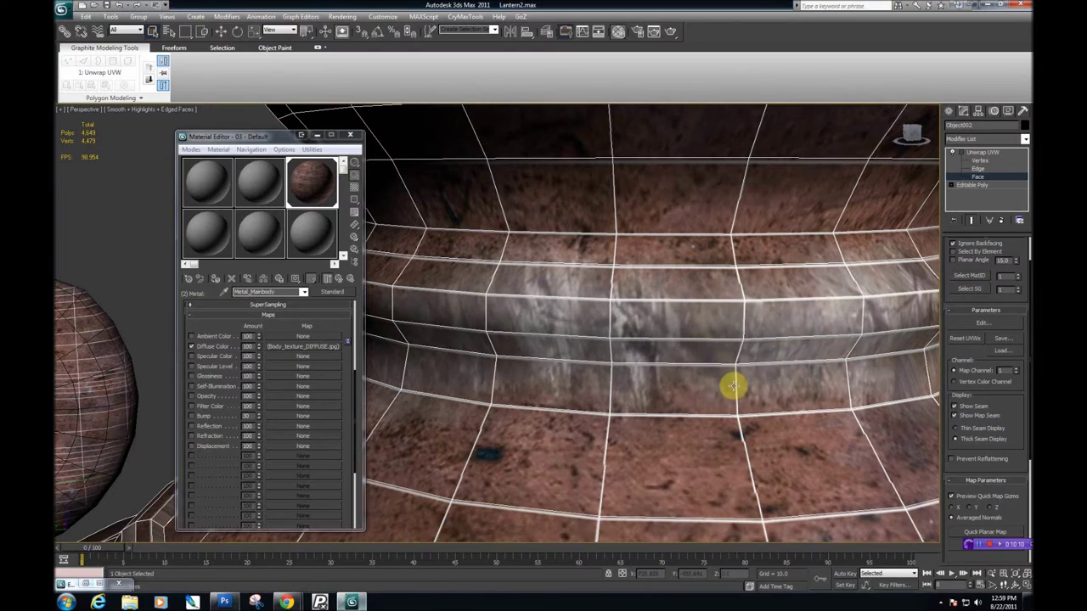
scroll(732, 390, down, 5)
drag(730, 391, 608, 414)
scroll(510, 394, up, 4)
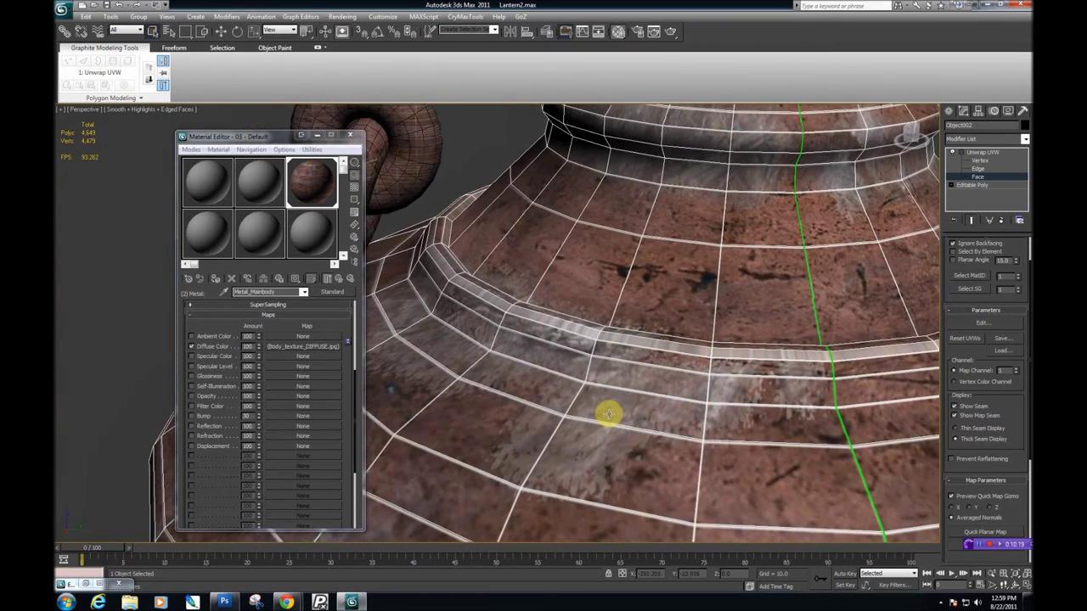
click(680, 31)
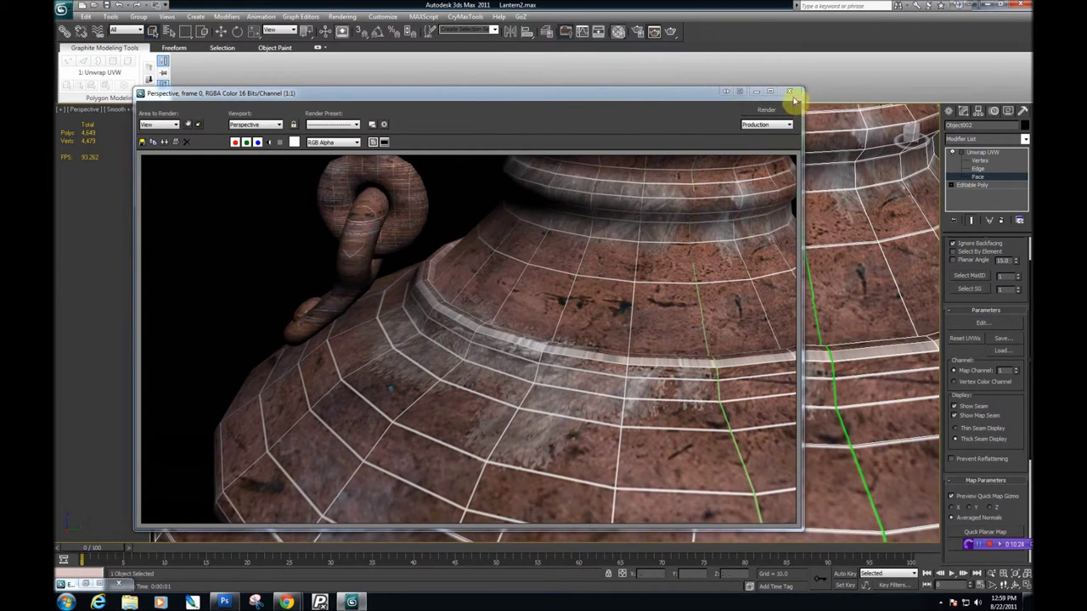
click(792, 93)
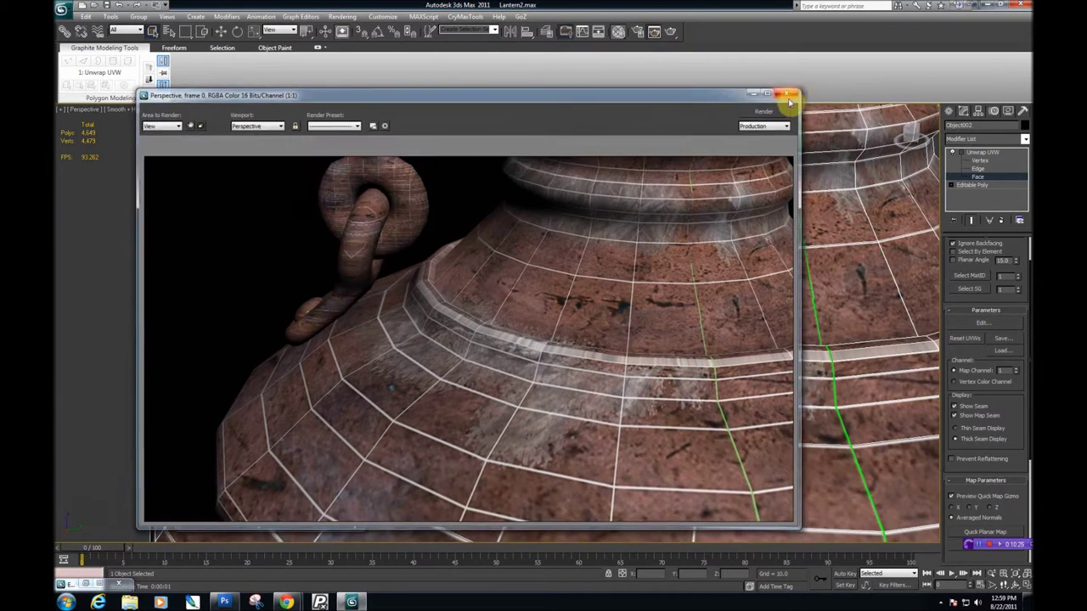
scroll(672, 349, down, 5)
scroll(666, 353, up, 3)
drag(631, 381, 641, 393)
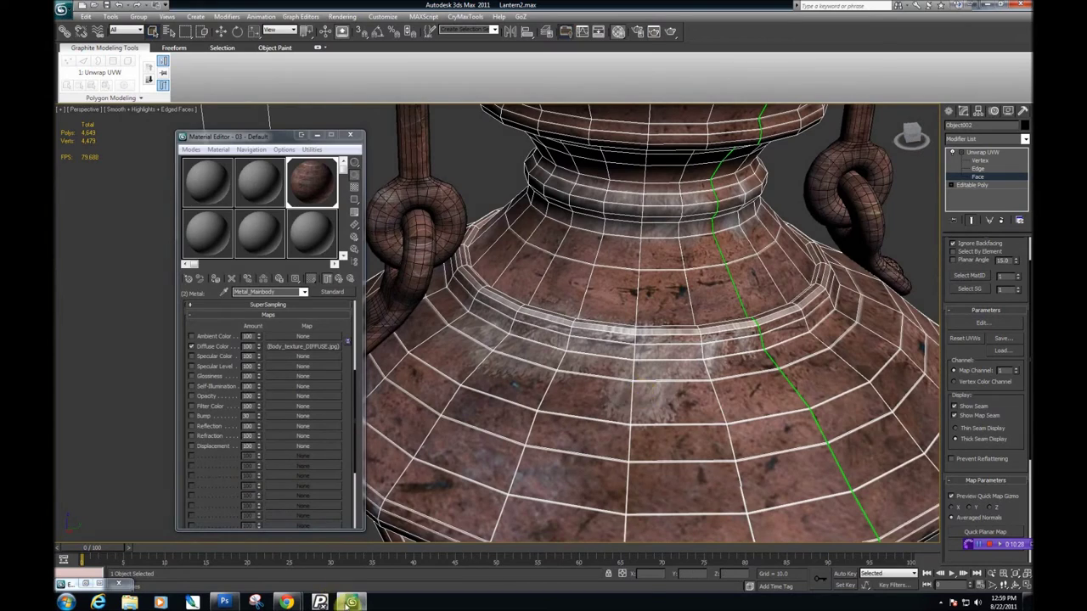
Step: Return to Photoshop, hide the UVW layer and move the Brushes panel clear of the History panel
click(347, 605)
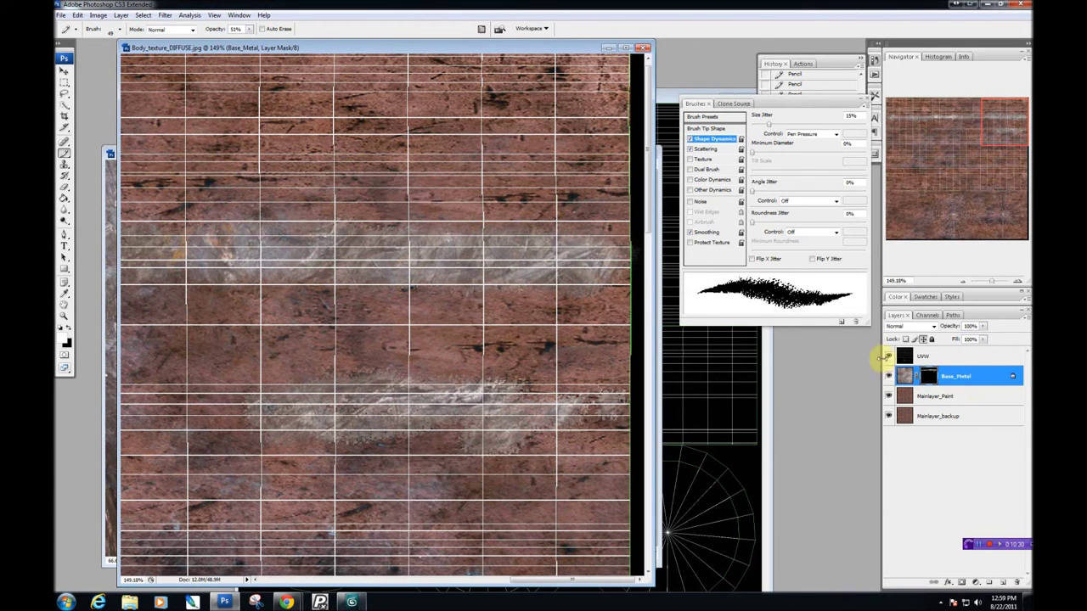
click(888, 357)
scroll(450, 391, down, 2)
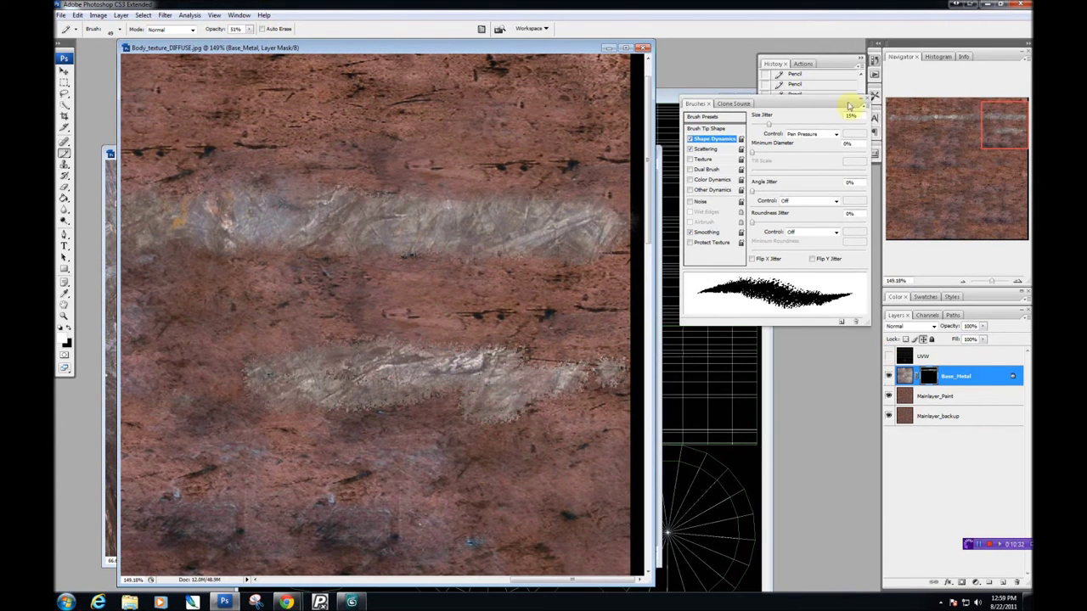
drag(834, 99, 836, 214)
Step: Step back through the history to the earliest recorded Pencil state to remove the worn patch below the band
click(820, 85)
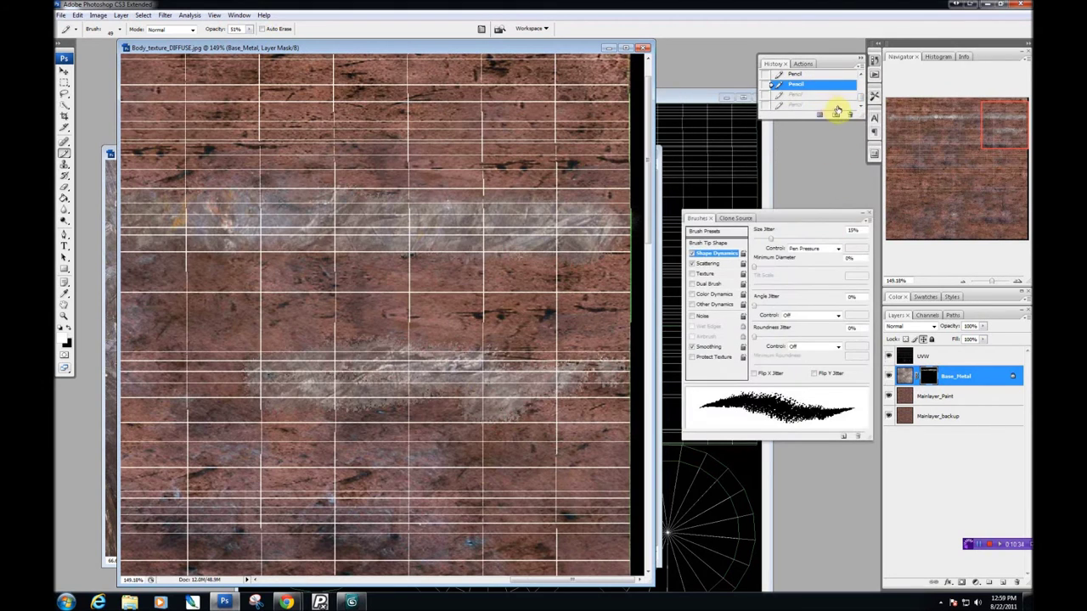
drag(861, 99, 861, 92)
click(809, 82)
scroll(809, 87, up, 2)
click(808, 88)
scroll(805, 90, up, 1)
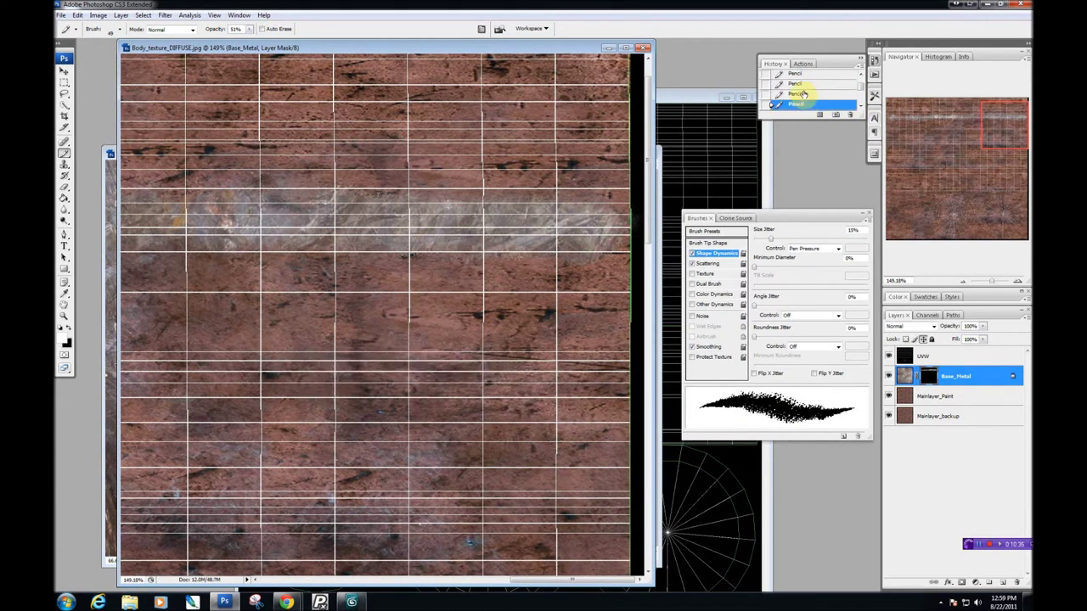
click(804, 84)
scroll(808, 93, up, 3)
click(803, 81)
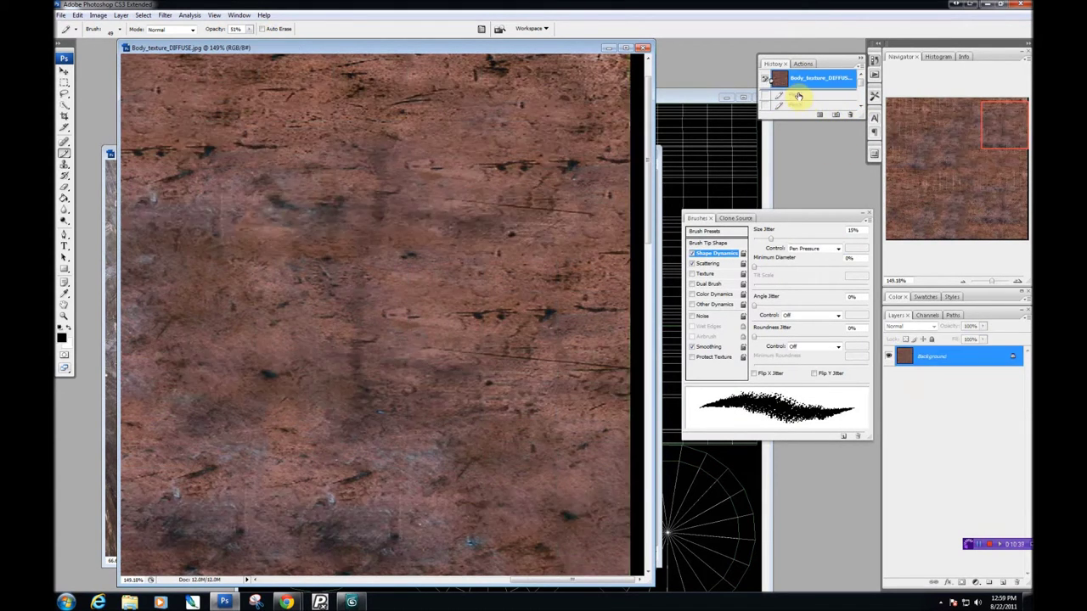
click(798, 96)
scroll(510, 255, down, 3)
scroll(497, 281, down, 1)
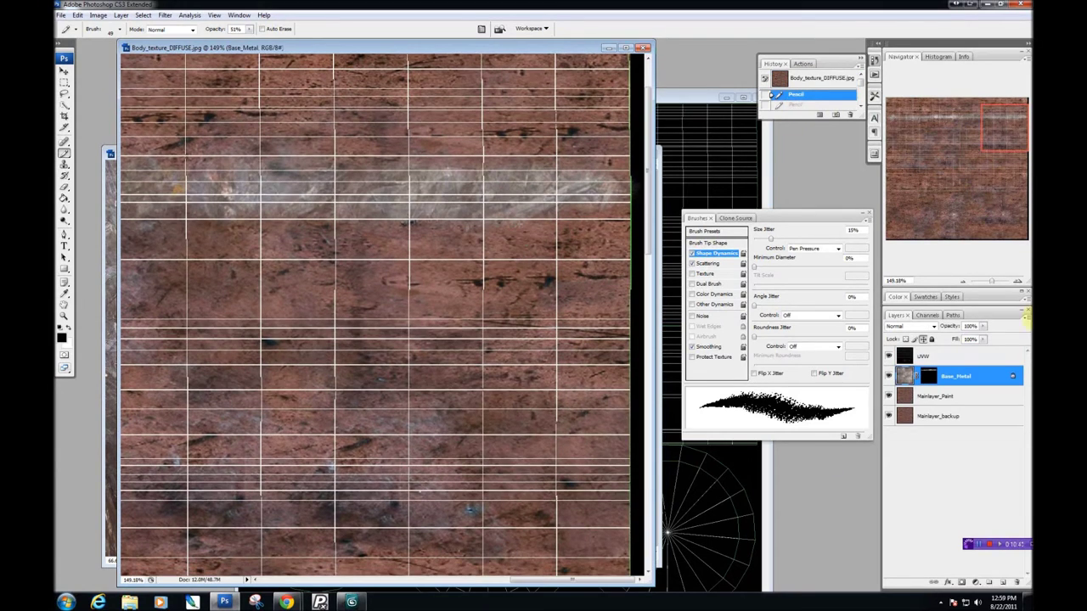
Step: Hide the UVW layer and reduce the pencil tip's diameter to 28 px
click(889, 356)
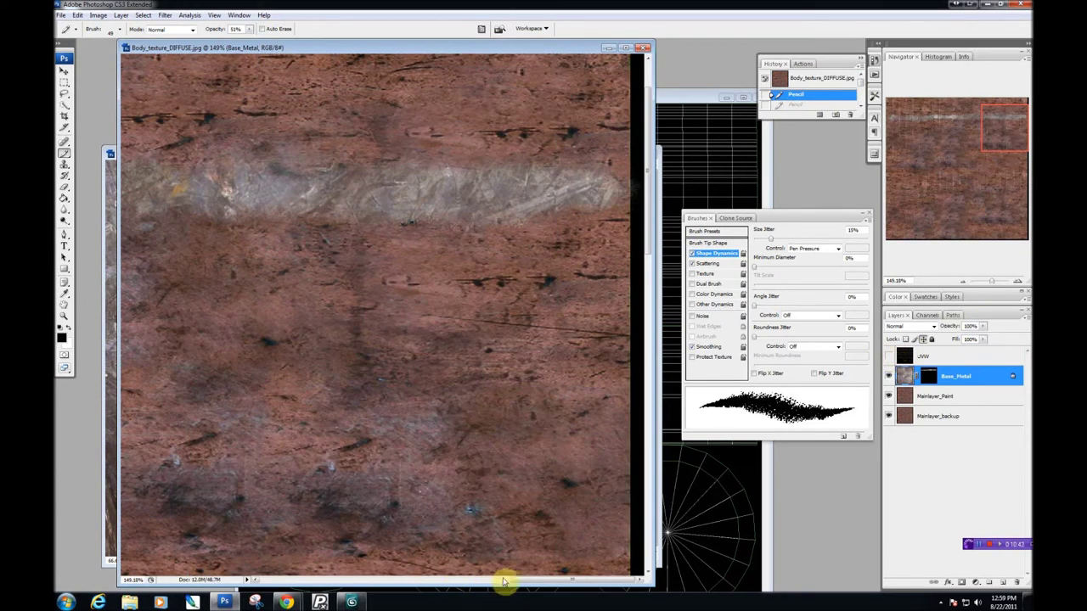
drag(525, 582, 313, 552)
right_click(313, 552)
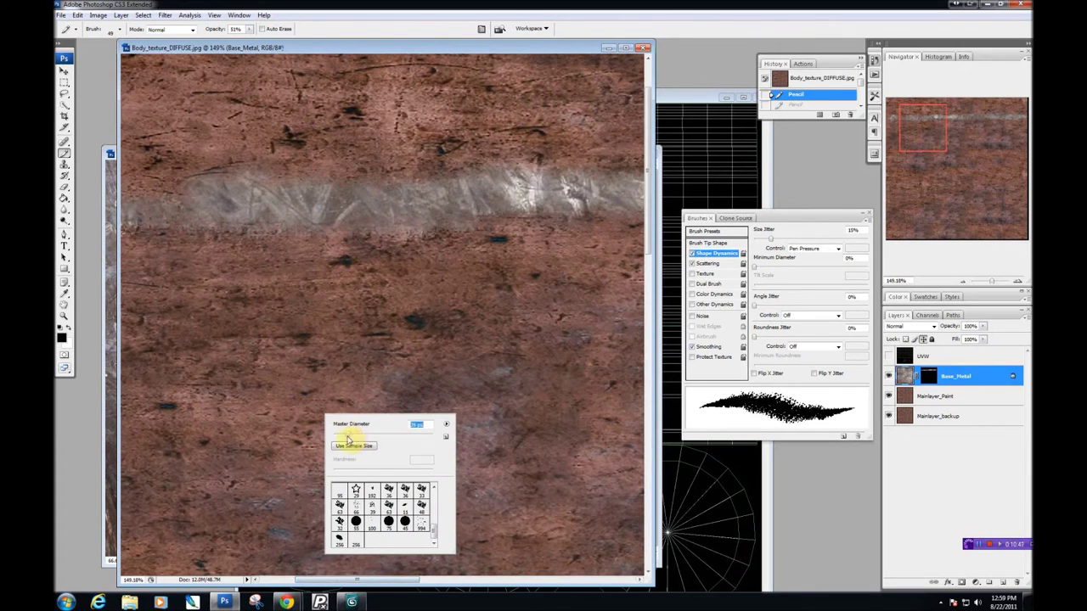
drag(348, 439, 349, 440)
Step: Switch back to the Brush Tool and undo a trial stroke made on the Base_Metal layer's image
click(64, 156)
click(64, 157)
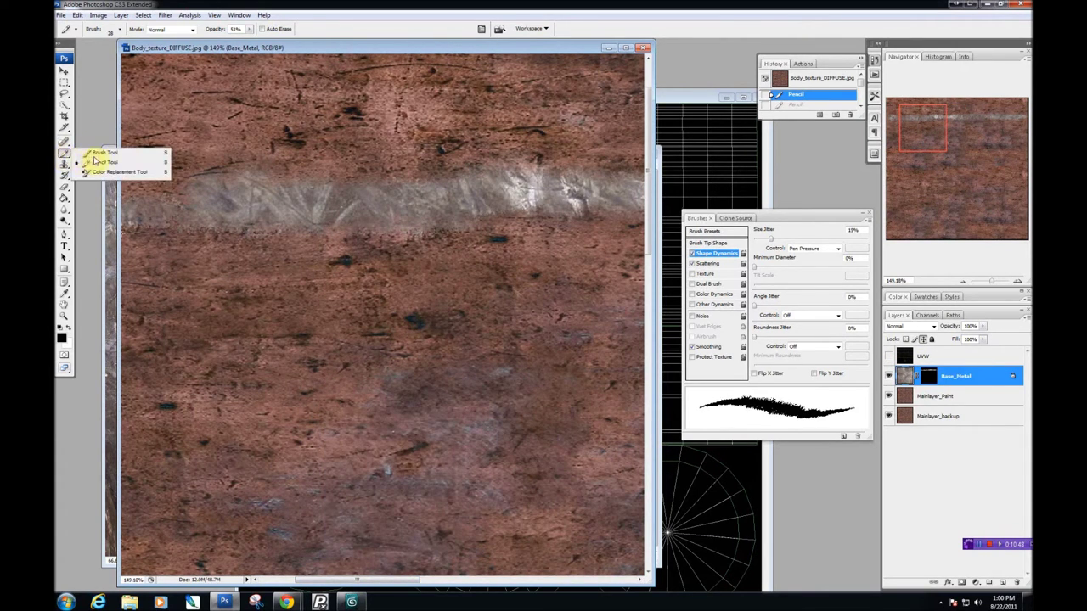
click(95, 151)
drag(227, 203, 144, 189)
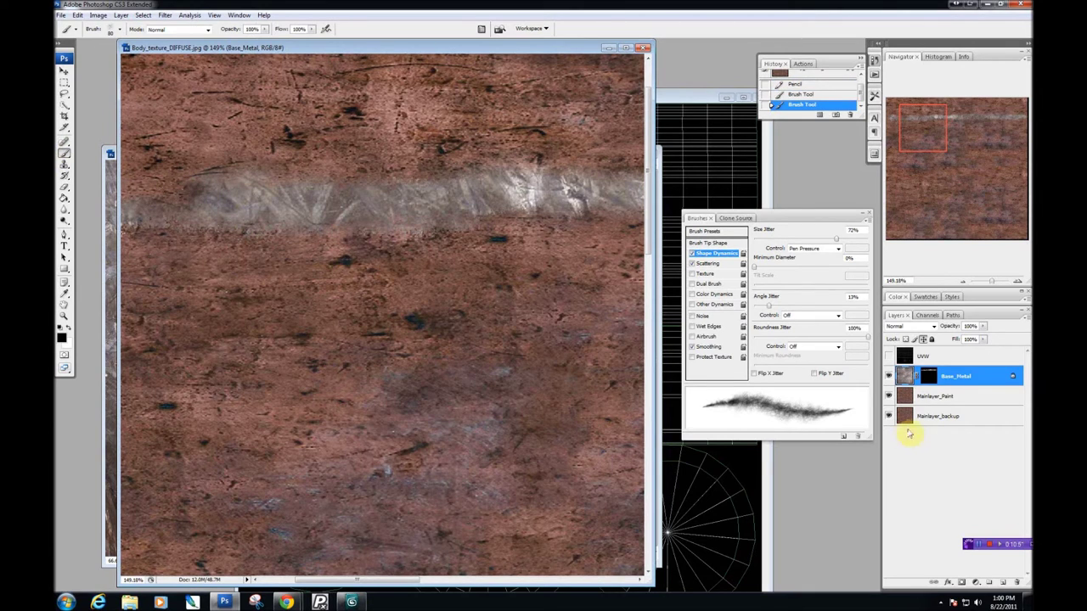
key(ctrl+z)
Step: Target the Base_Metal layer mask and paint with white to spread worn metal above and below the band's left part
click(929, 374)
drag(180, 201, 137, 195)
mouse_move(161, 194)
mouse_down()
mouse_move(203, 188)
mouse_move(180, 169)
mouse_move(205, 136)
mouse_move(165, 204)
mouse_move(279, 246)
mouse_move(176, 231)
mouse_move(320, 289)
mouse_move(195, 223)
mouse_move(133, 227)
mouse_move(179, 247)
mouse_up()
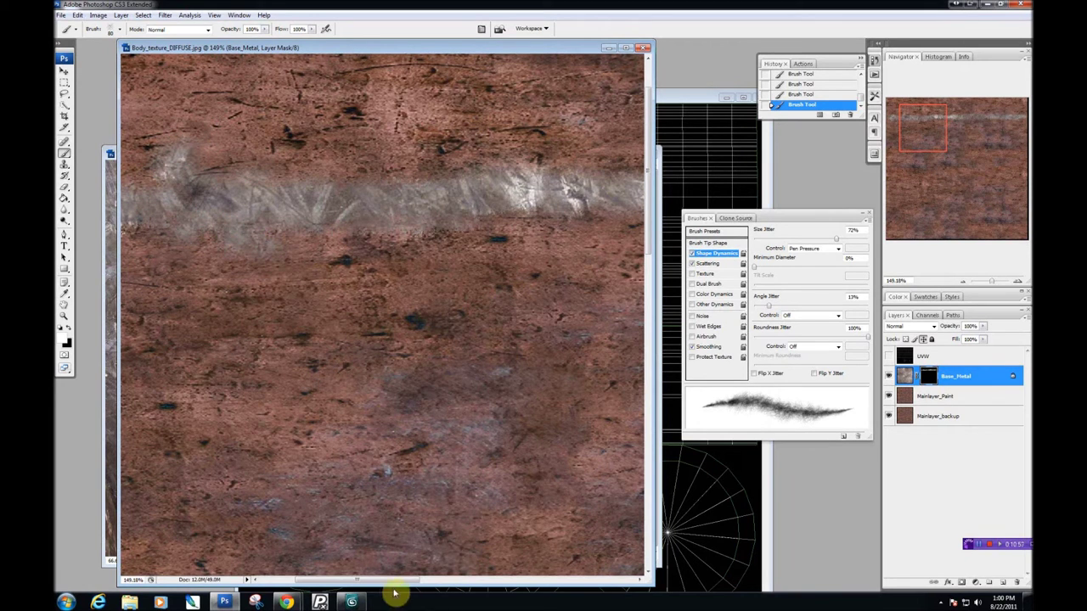
Step: Reduce the brush diameter to 19 px and paint with white to fray the edges of the band's right part
mouse_move(380, 582)
mouse_down()
mouse_move(582, 565)
mouse_move(645, 573)
mouse_move(668, 351)
mouse_up()
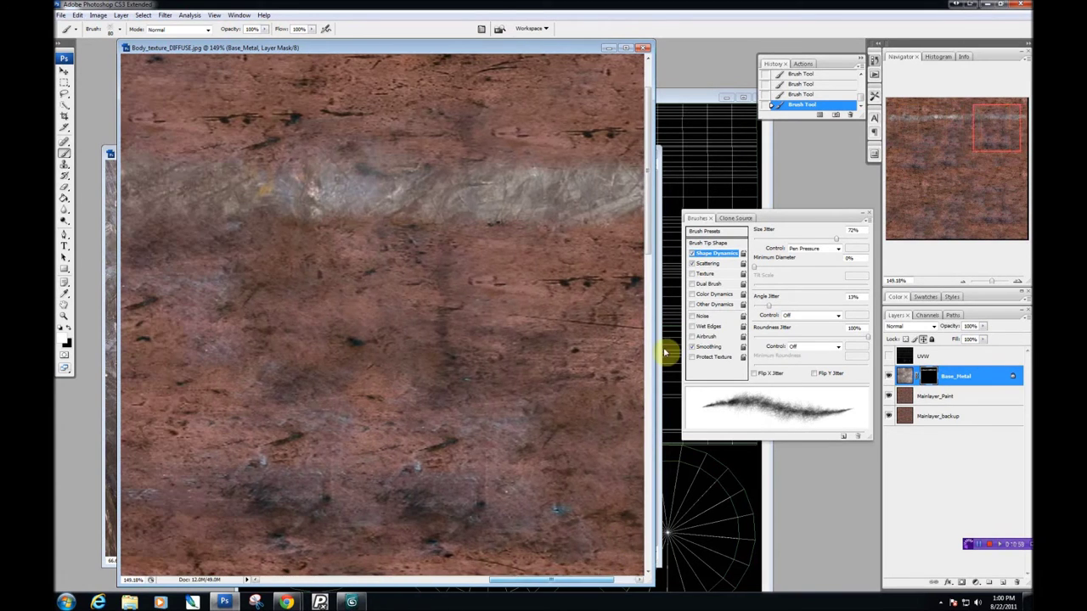
right_click(469, 421)
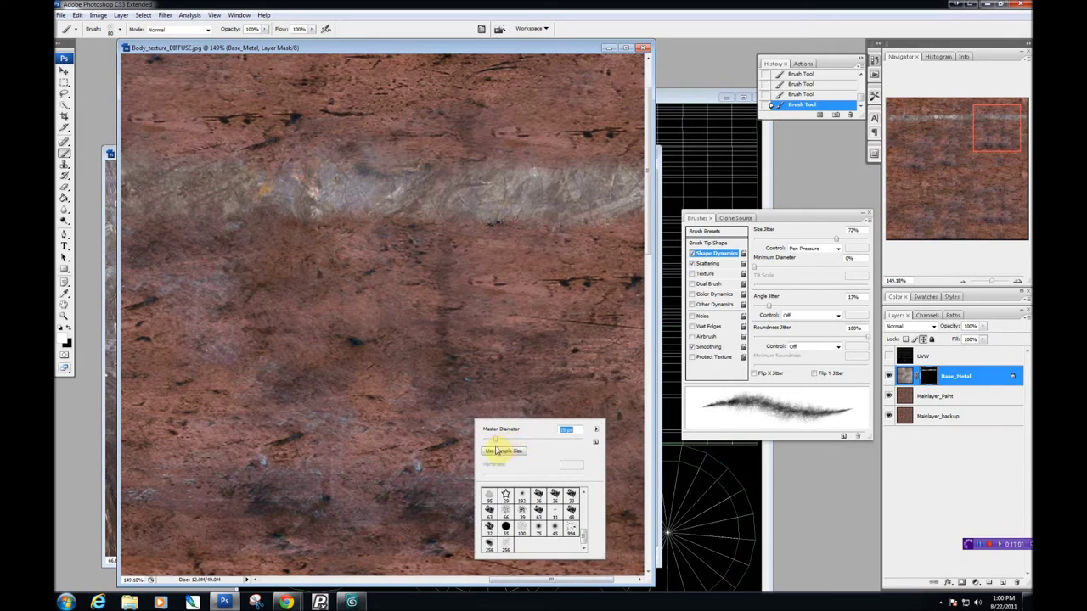
click(493, 451)
click(422, 202)
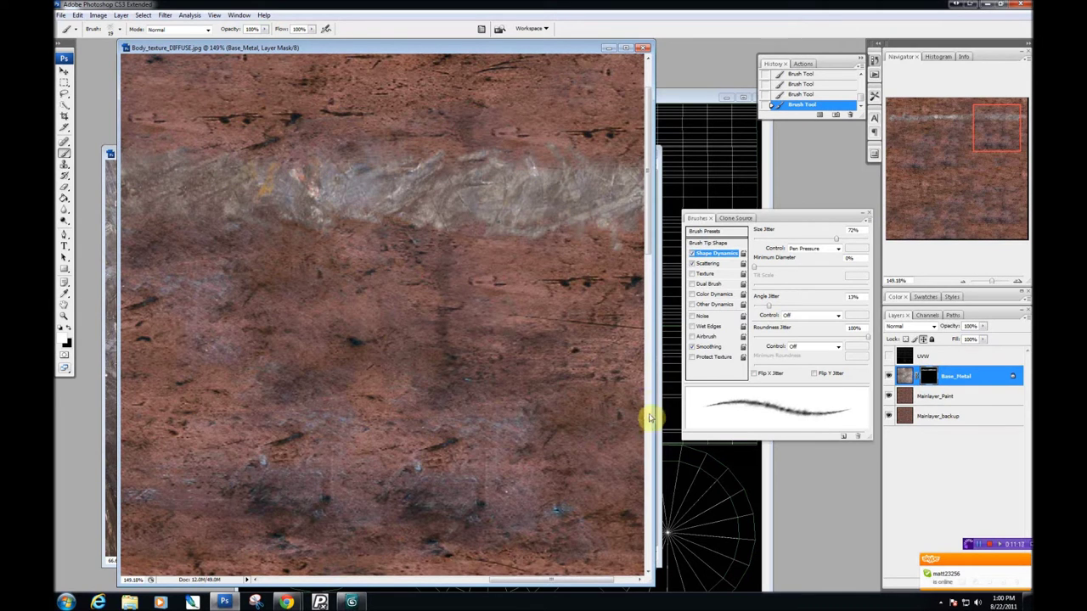
Step: Paint with black on the Base_Metal mask to cut diagonal streaks through the right part of the metal band
drag(650, 236, 650, 214)
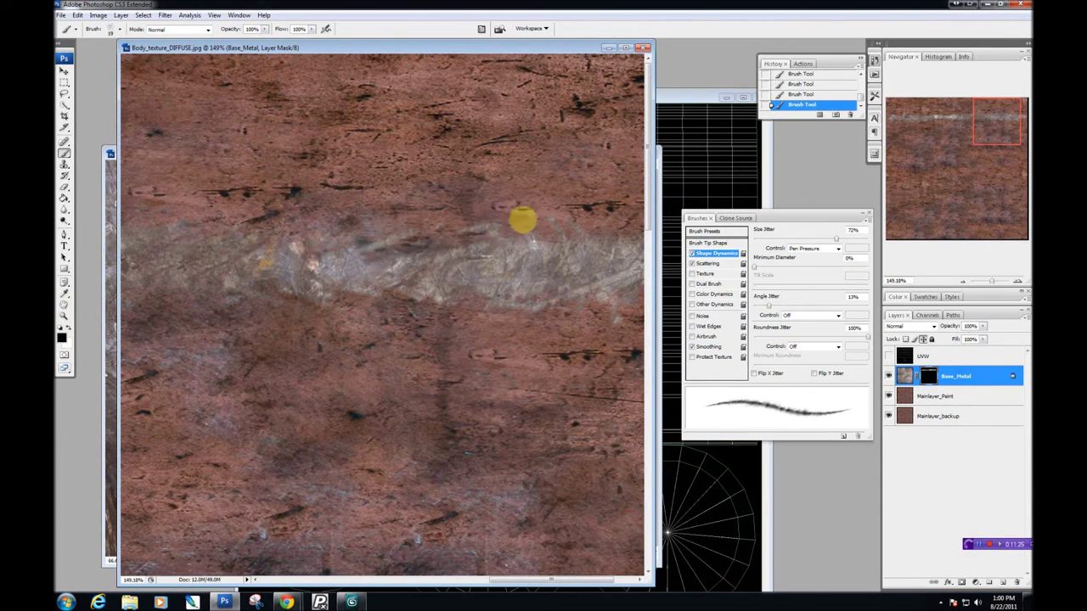
mouse_move(523, 221)
mouse_down()
mouse_move(386, 298)
mouse_move(561, 351)
mouse_up()
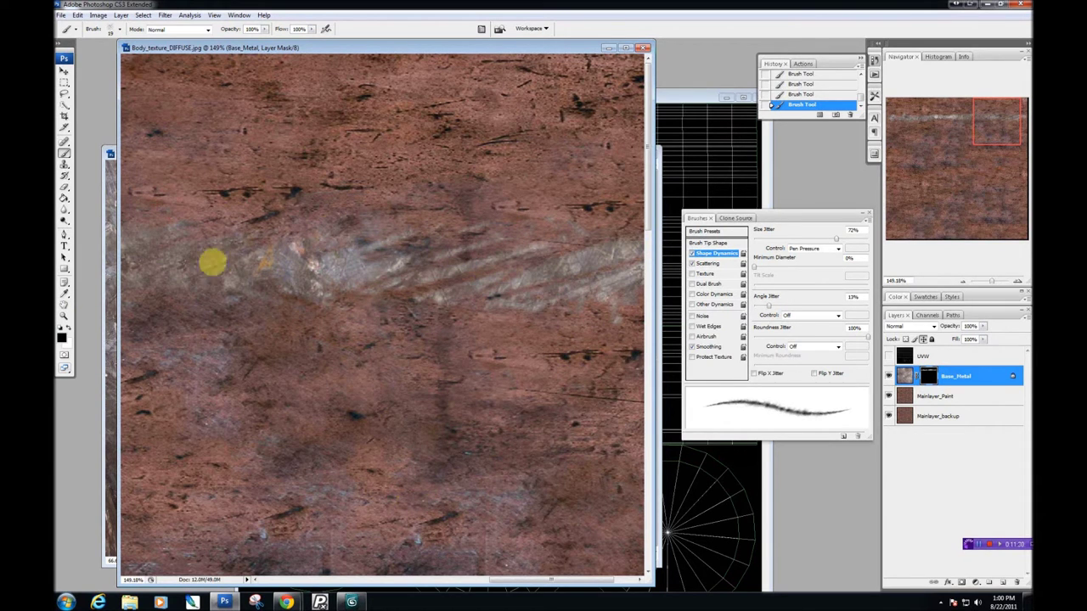
drag(229, 280, 425, 259)
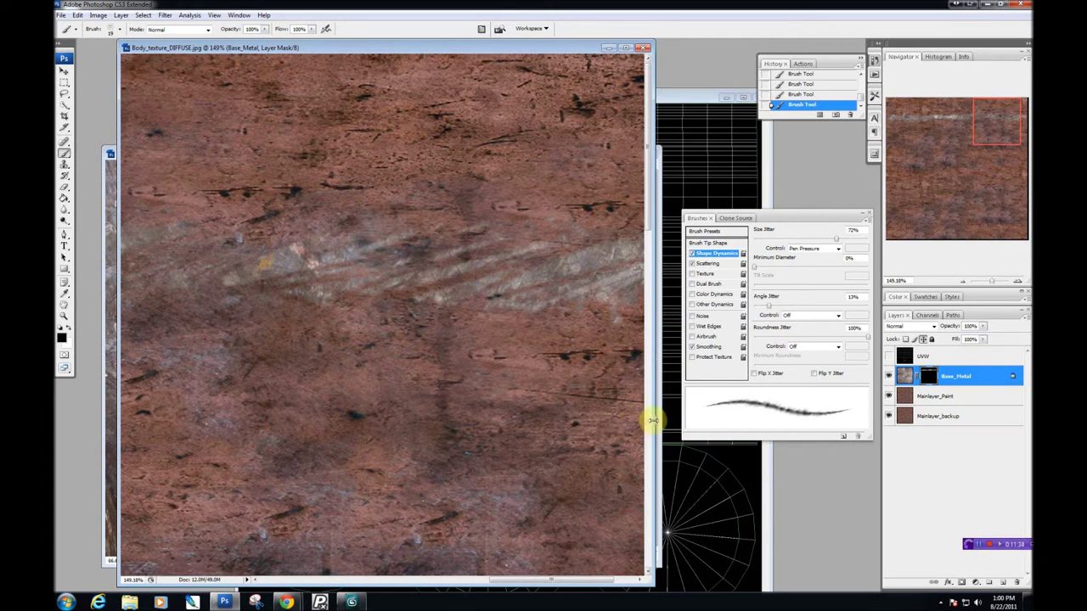
Step: Widen the document window, choose the 994 px scratch brush tip and reduce its diameter to 83 px
drag(652, 419, 778, 425)
right_click(469, 344)
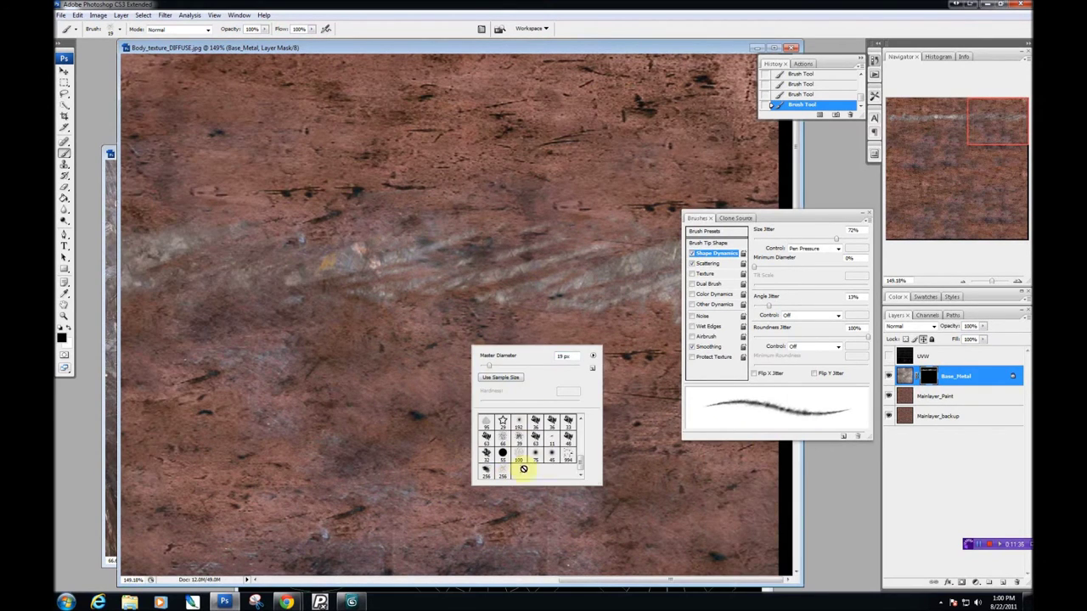
click(567, 458)
right_click(552, 276)
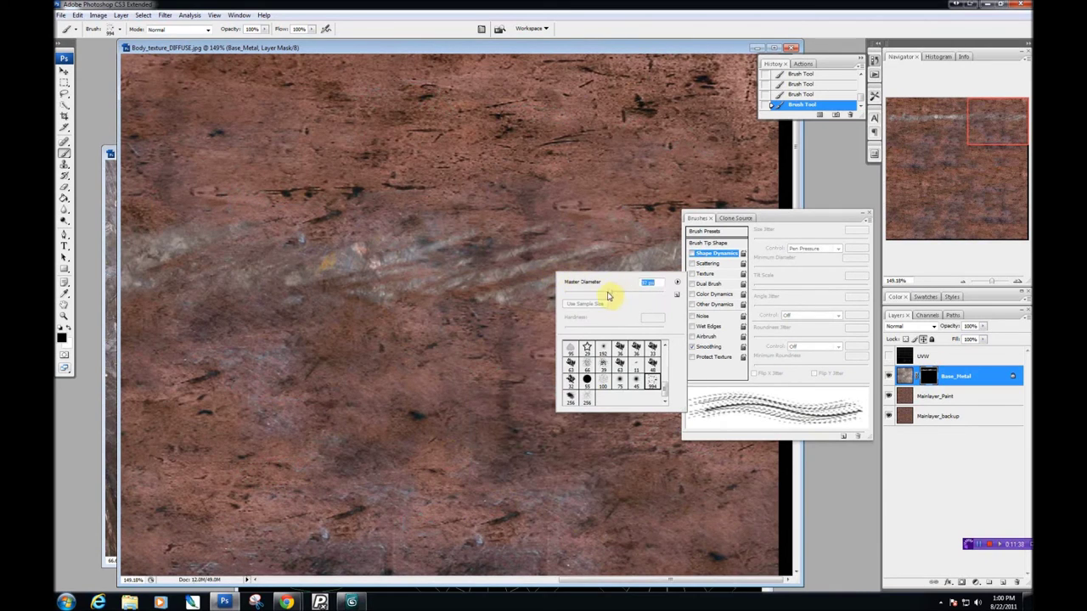
key(Return)
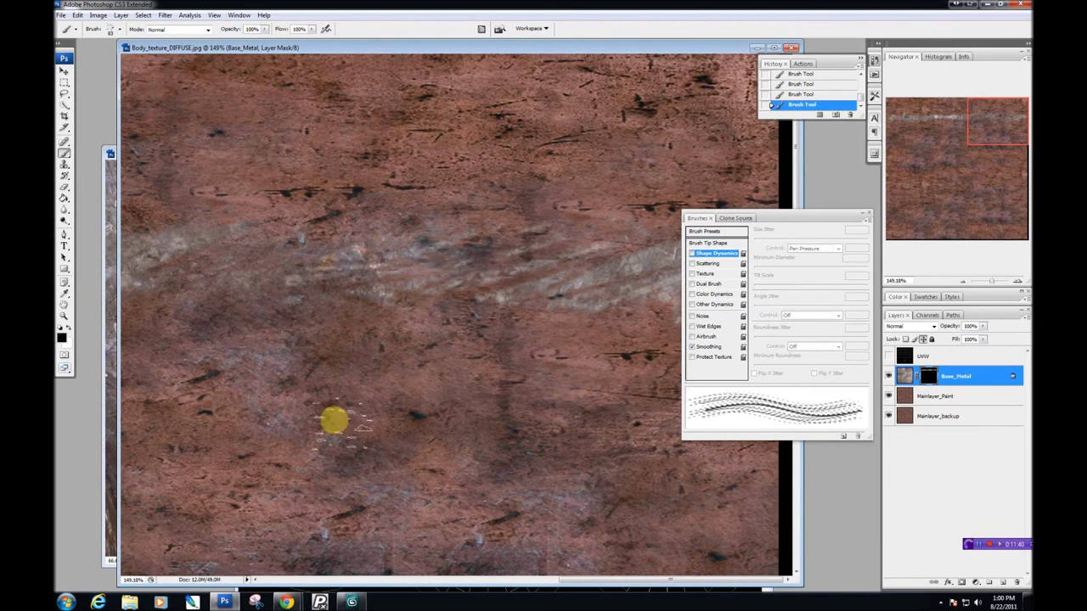
Step: Enable Shape Dynamics and Scattering for the scratch brush
click(692, 254)
click(692, 263)
right_click(478, 325)
key(Return)
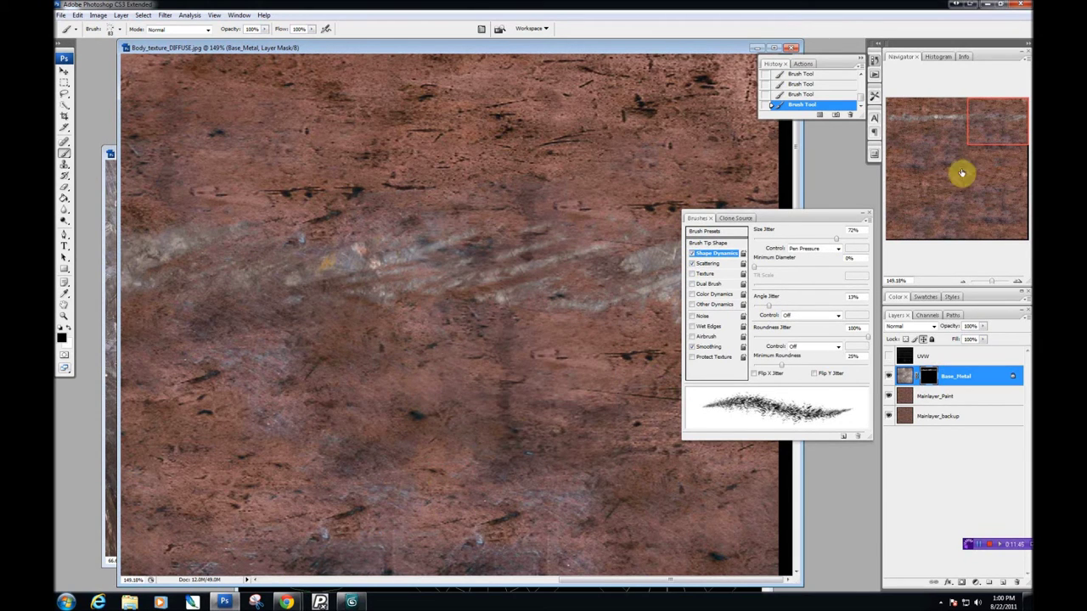
Step: Maximize the document's screen mode and paint black scratches over the band's streaked area around the orange spot
drag(991, 286, 989, 286)
key(f)
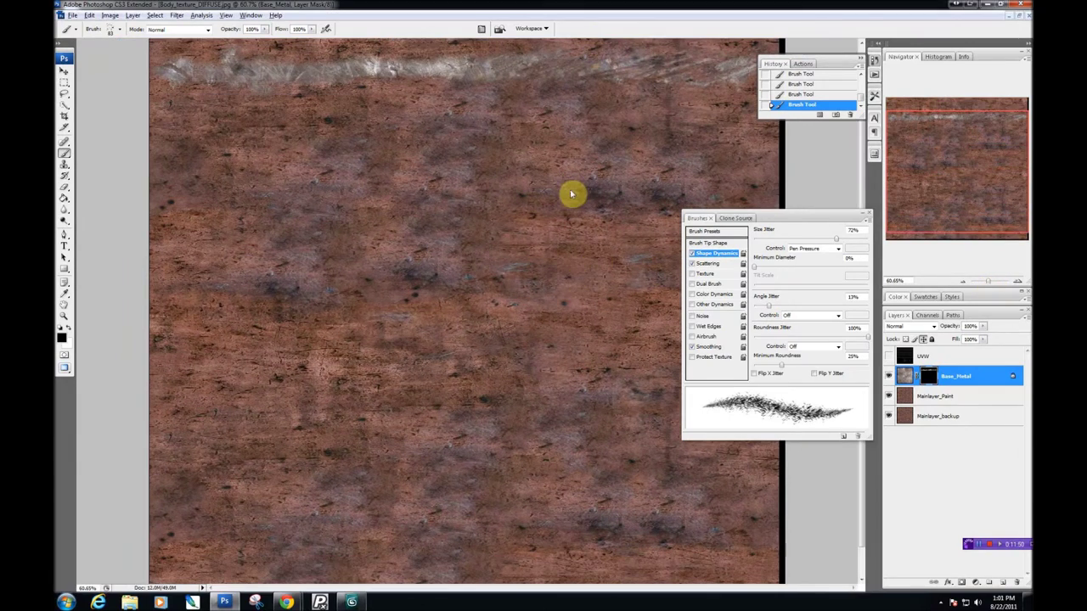
key(alt+space)
drag(987, 281, 994, 285)
mouse_move(325, 413)
mouse_down()
mouse_move(301, 438)
mouse_move(407, 388)
mouse_move(291, 360)
mouse_move(365, 485)
mouse_move(471, 344)
mouse_up()
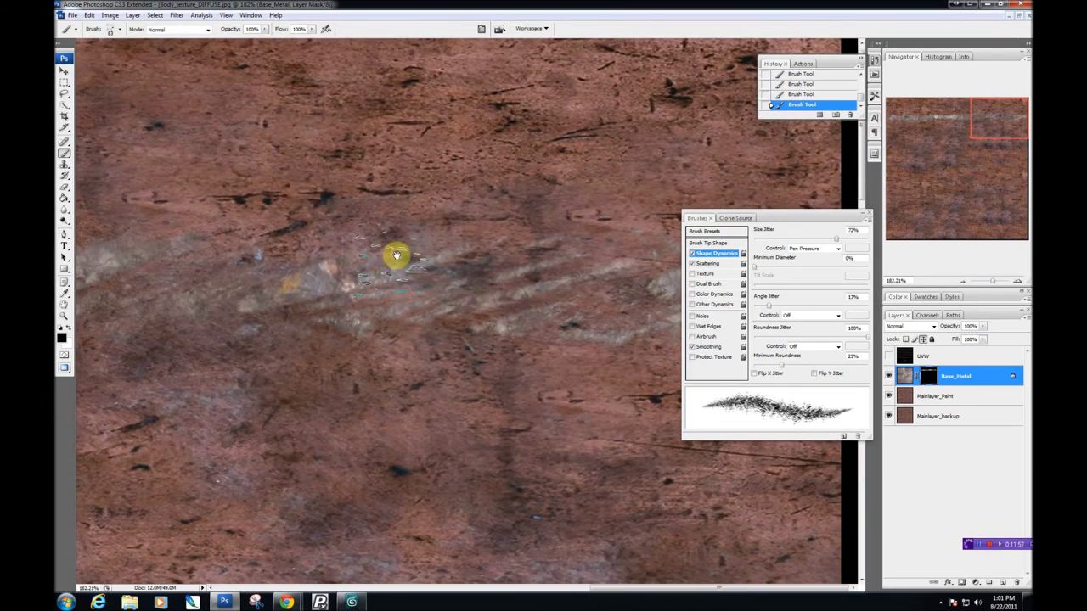
drag(395, 255, 425, 277)
Step: Collapse the Brushes palette, move it off the canvas, and break up the bright metal at the band's right end with black scratches
click(863, 213)
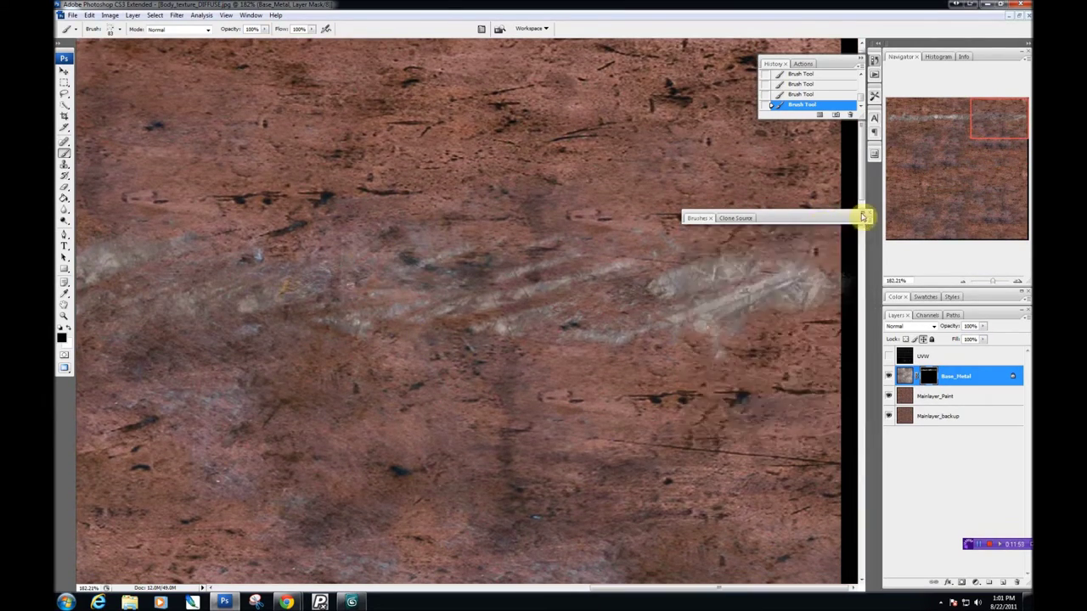
drag(784, 225, 926, 498)
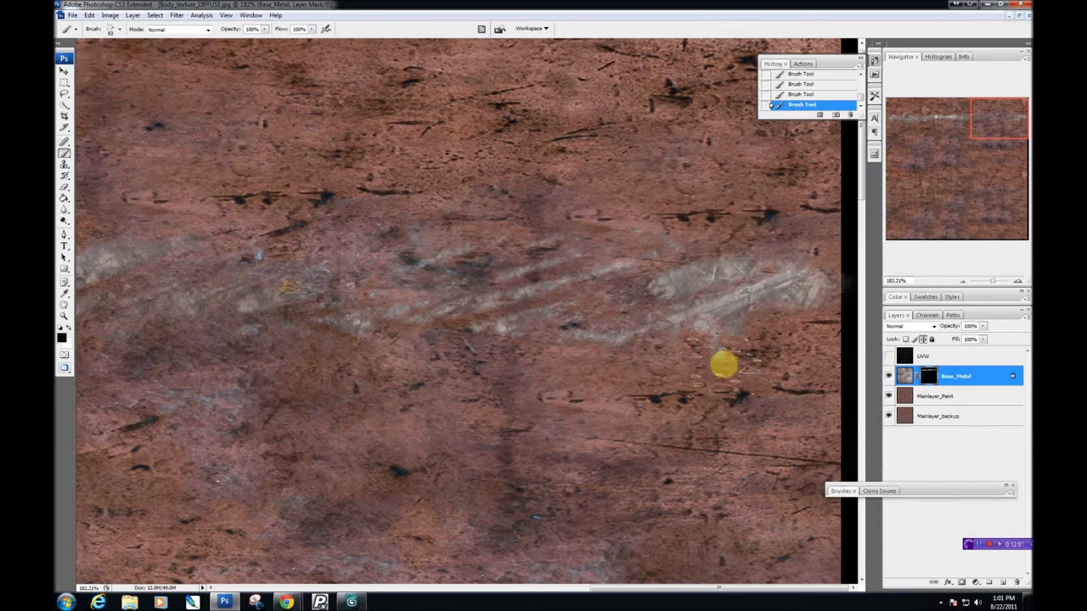
mouse_move(756, 263)
mouse_down()
mouse_move(791, 292)
mouse_move(611, 280)
mouse_up()
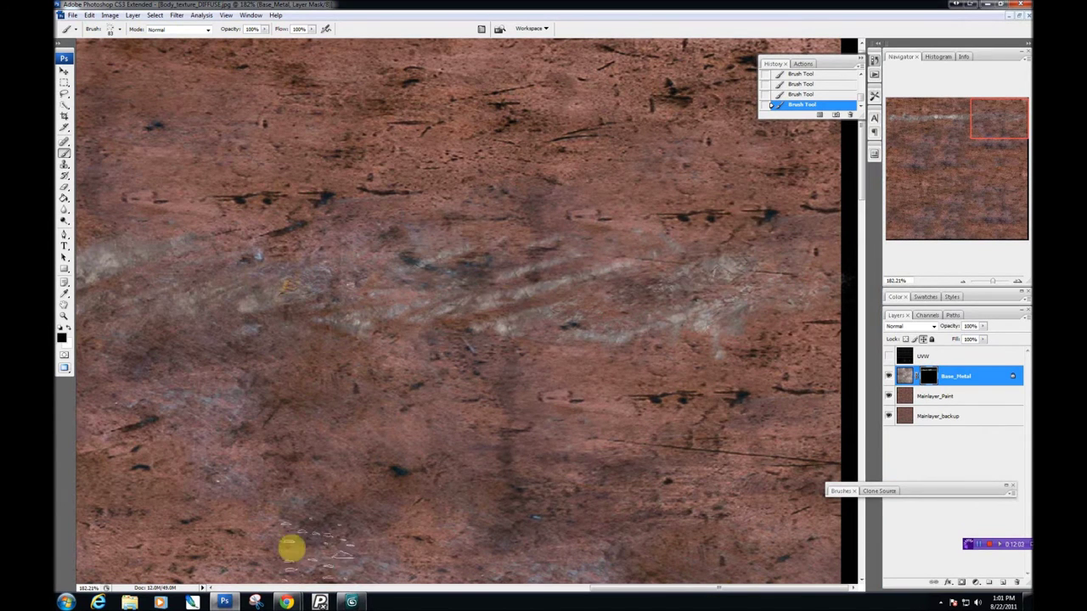
Step: Paint black scratches on the mask to break up the bright metal in the middle of the band
click(299, 361)
mouse_move(299, 361)
mouse_down()
mouse_move(653, 337)
mouse_move(752, 344)
mouse_up()
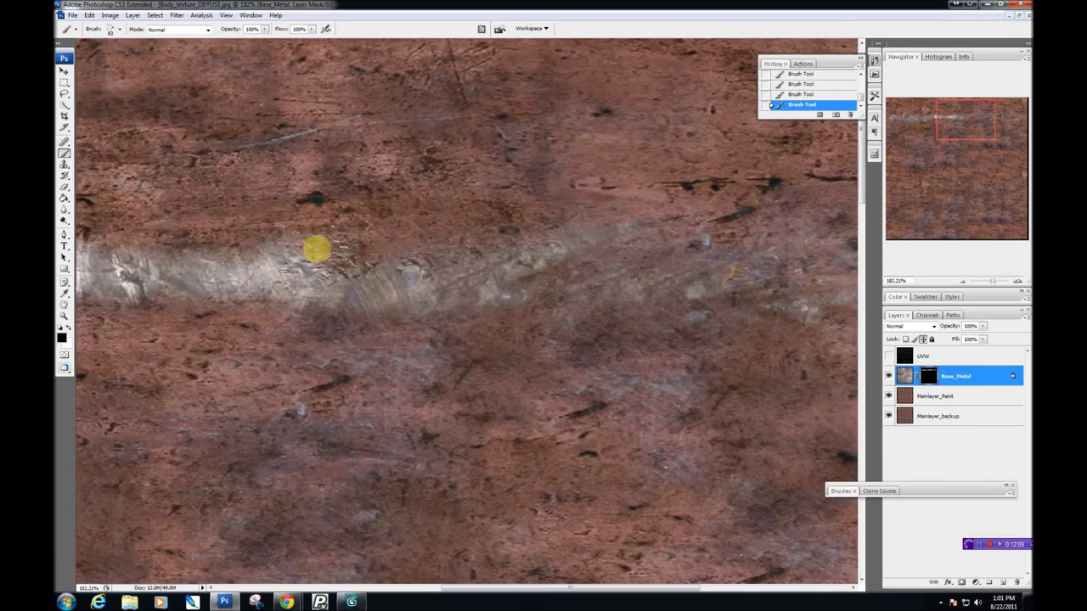
drag(246, 376, 481, 388)
mouse_move(279, 420)
mouse_down()
mouse_move(420, 417)
mouse_move(570, 371)
mouse_up()
drag(301, 254, 177, 266)
drag(360, 344, 439, 347)
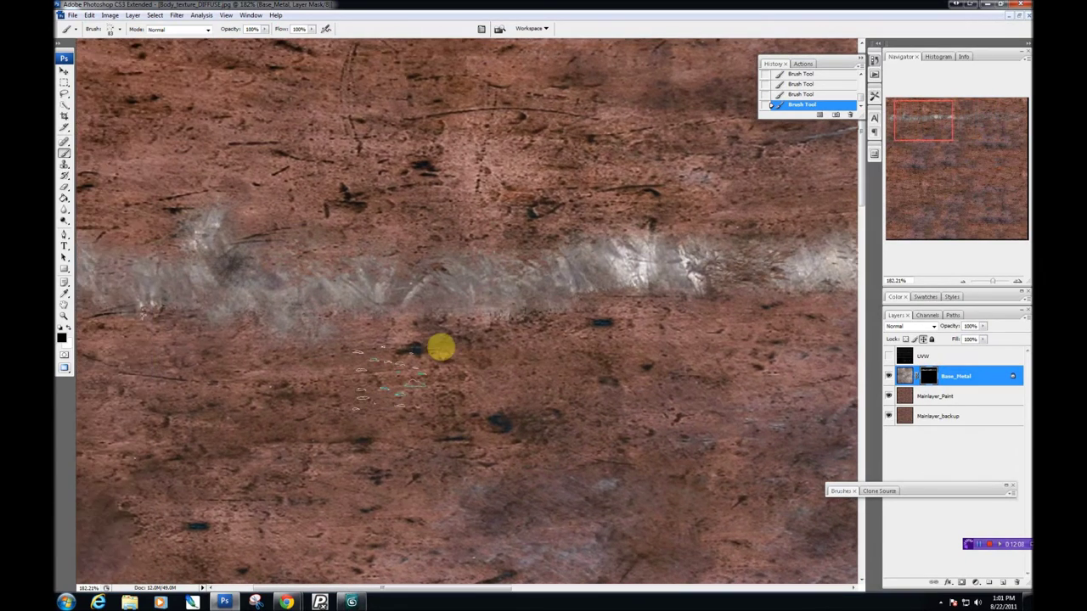
Step: Paint black scratches over the worn patch protruding above the band's left part and around the band's left end
drag(209, 349, 148, 243)
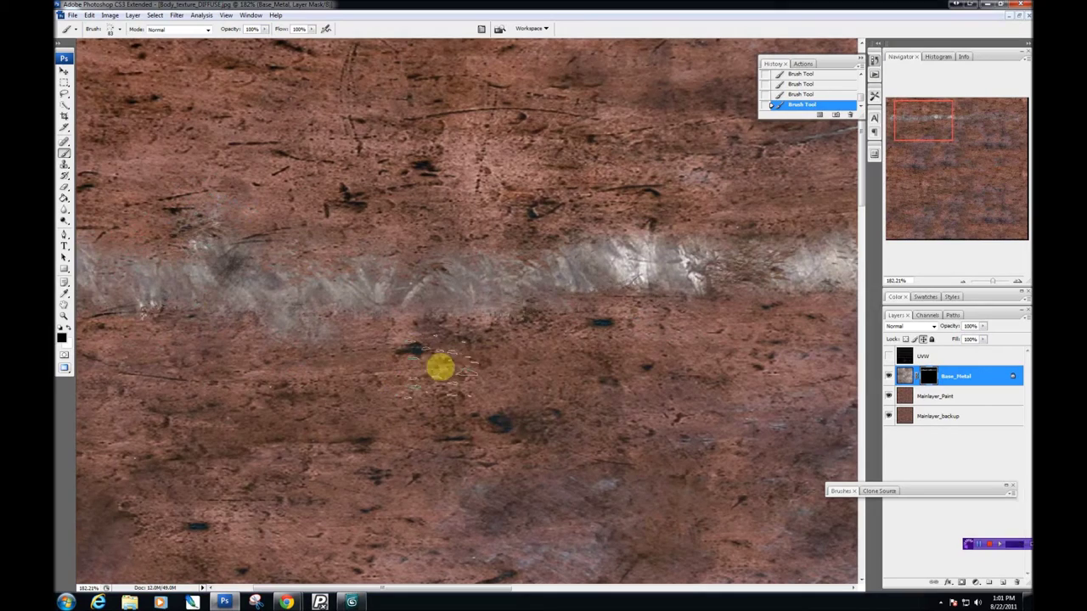
drag(338, 468, 604, 471)
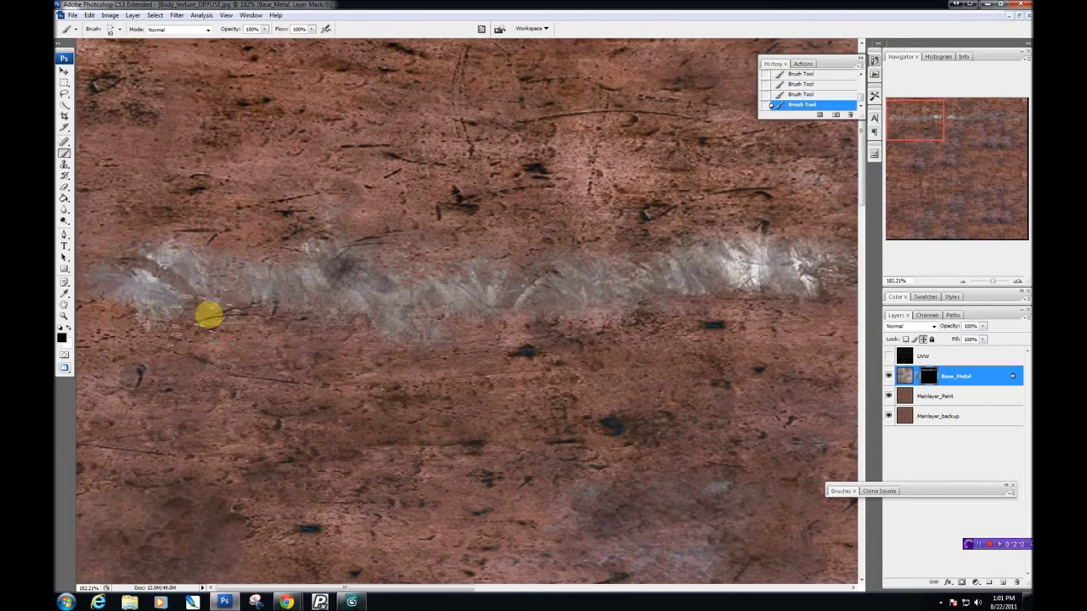
drag(657, 483, 201, 222)
drag(622, 330, 349, 418)
drag(520, 306, 339, 270)
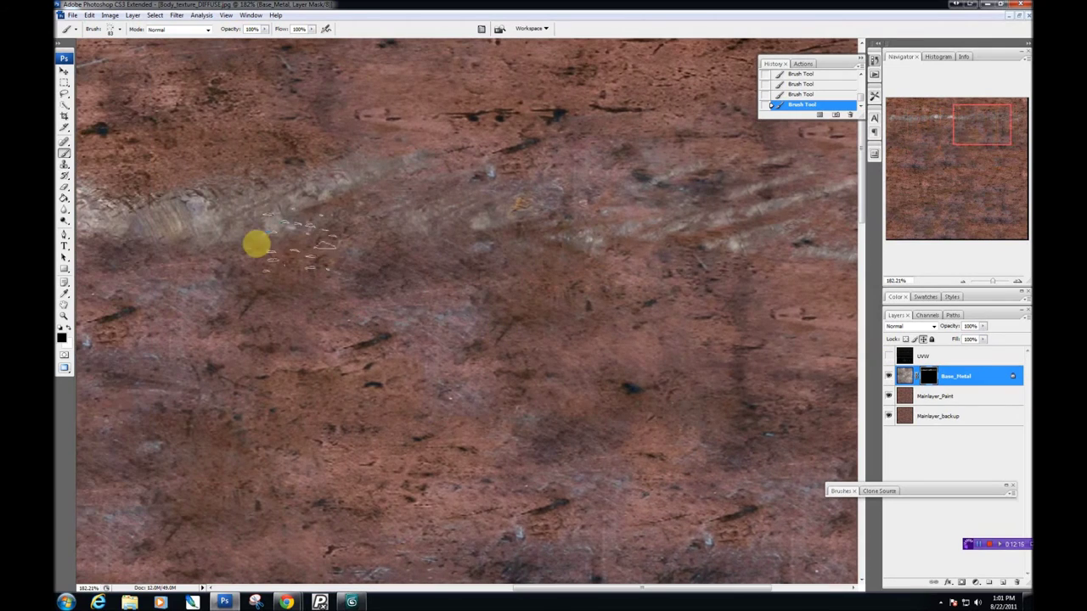
drag(708, 444, 454, 431)
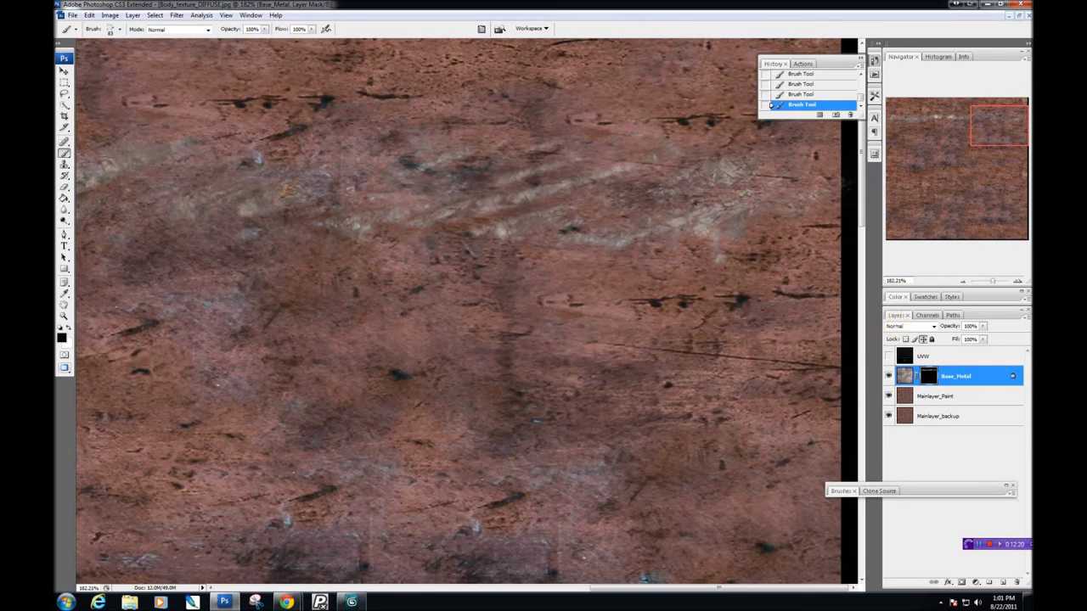
Step: Paint white scratches back across the right part of the band and touch them up with the Eraser at 13% flow
click(66, 327)
mouse_move(517, 192)
mouse_down()
mouse_move(279, 202)
mouse_move(570, 214)
mouse_move(228, 181)
mouse_up()
click(64, 187)
click(386, 197)
drag(386, 197, 495, 325)
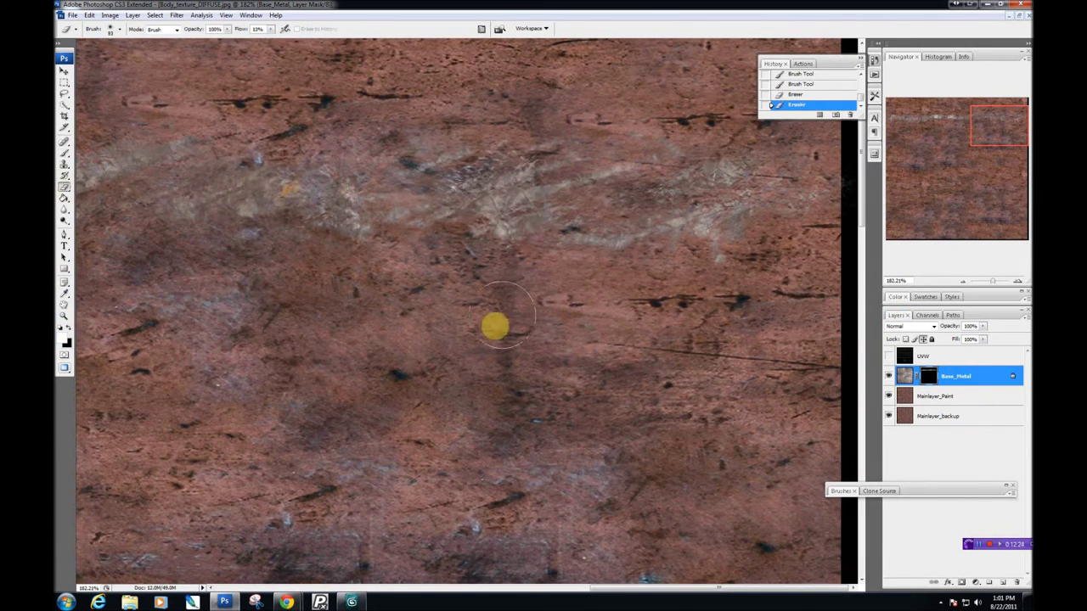
mouse_move(85, 316)
mouse_down()
mouse_move(307, 286)
mouse_move(89, 158)
mouse_up()
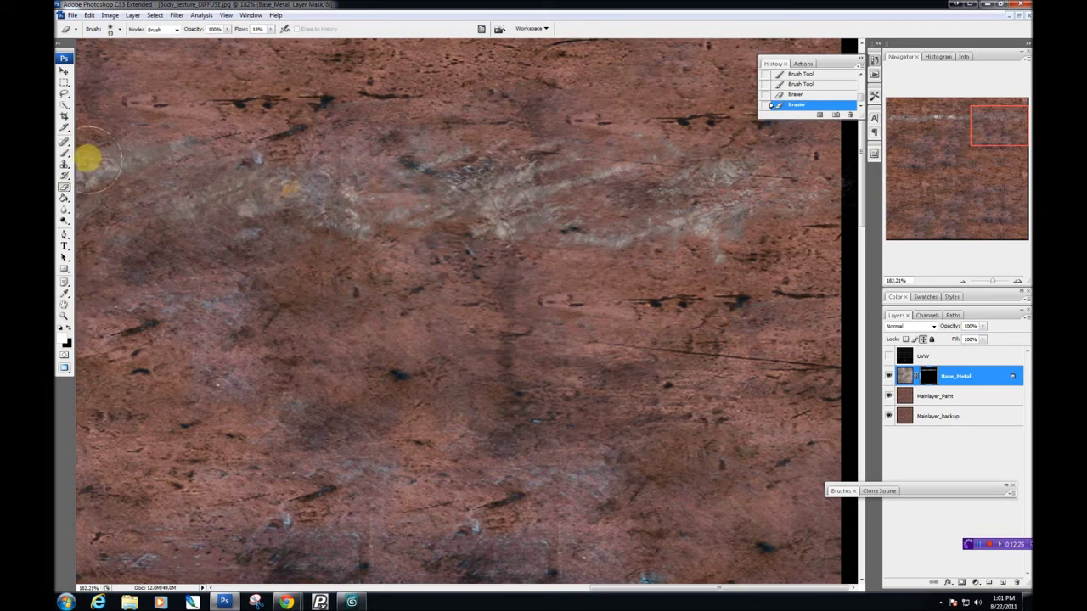
Step: Return to the Brush Tool and add more white scratches around the orange spot and diagonal streaks
click(66, 142)
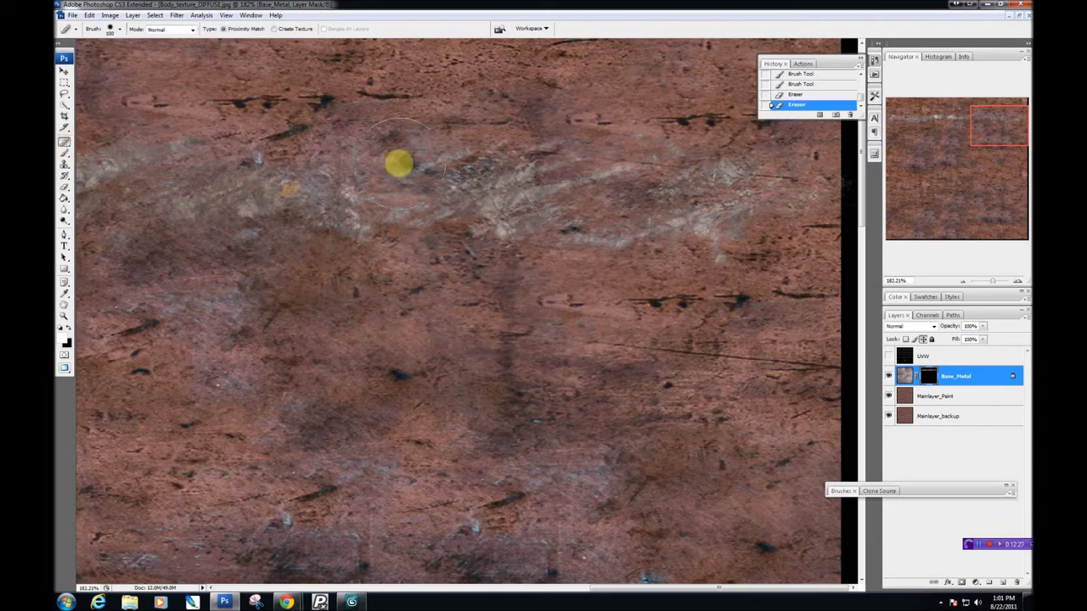
click(67, 154)
click(212, 192)
click(448, 204)
click(438, 202)
click(310, 177)
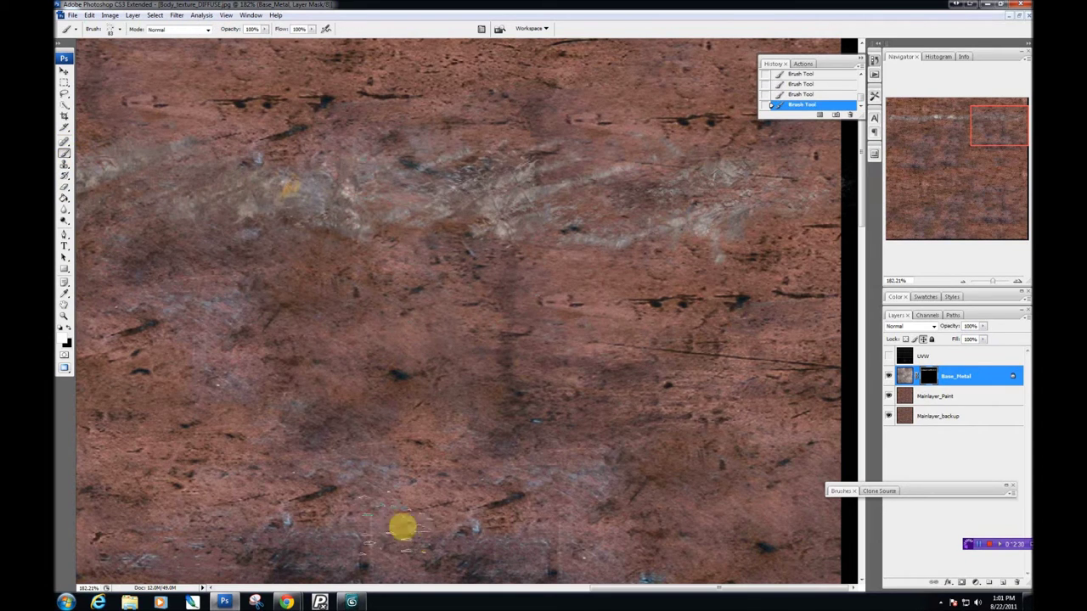
Step: Paint white scratches along the band's middle and left parts to fray its upper and lower edges
drag(428, 402, 849, 441)
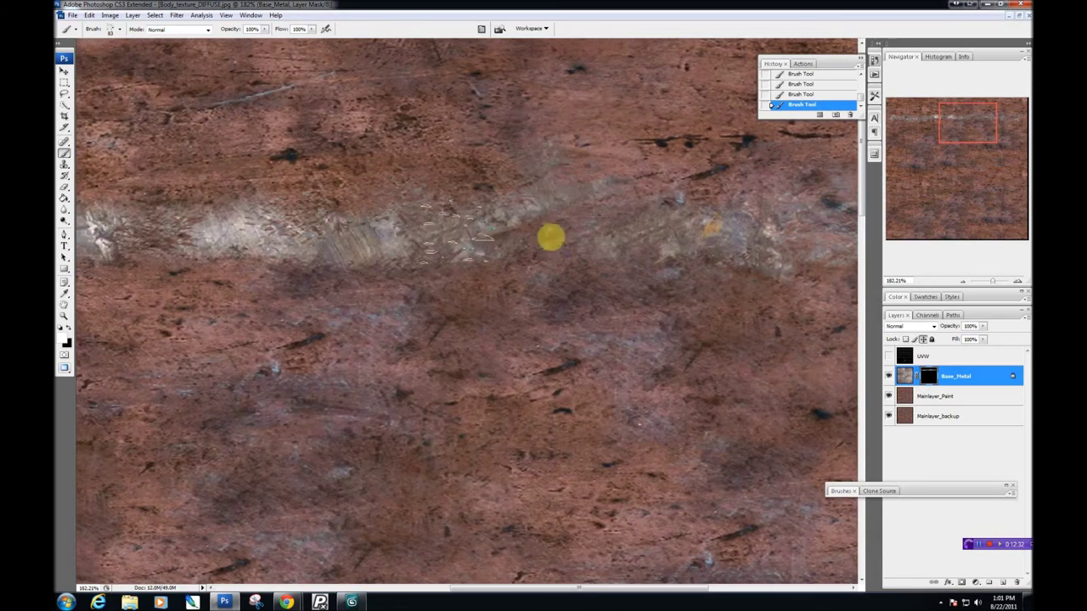
scroll(332, 255, left, 5)
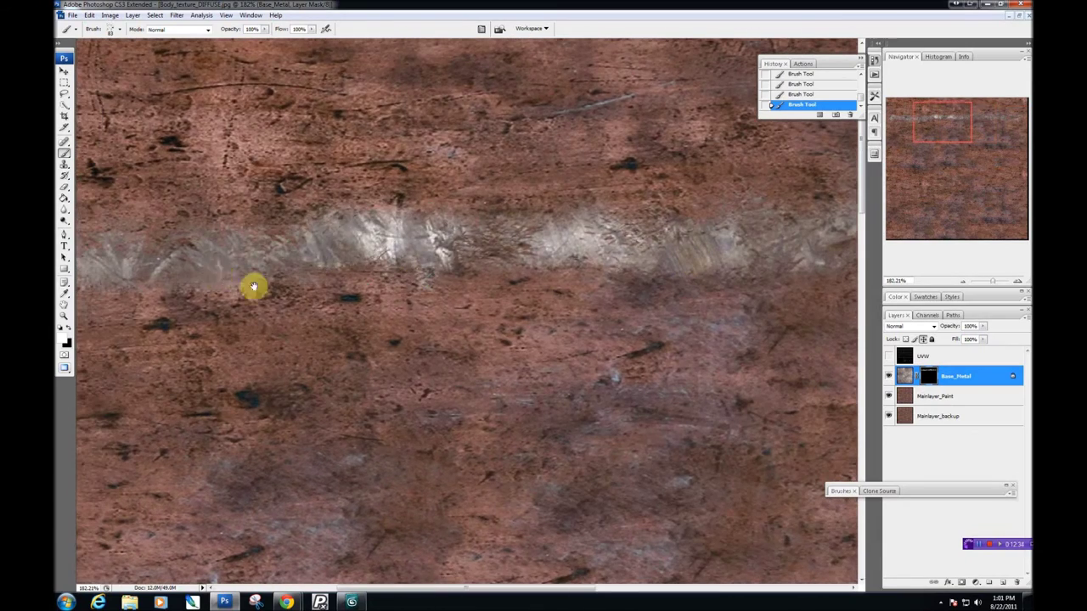
scroll(253, 286, left, 5)
scroll(186, 243, left, 5)
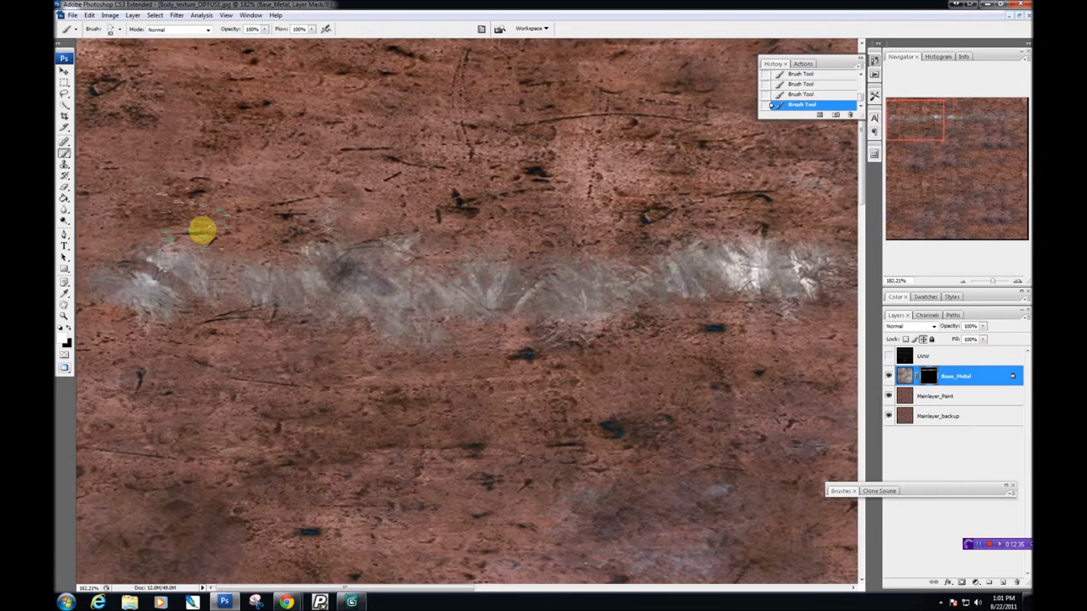
scroll(255, 315, down, 1)
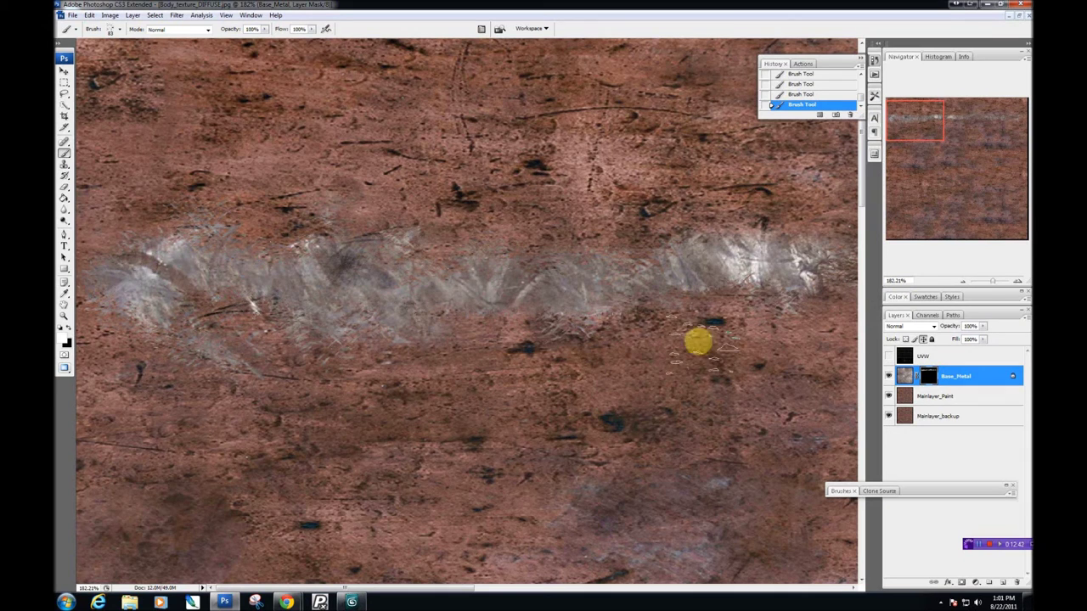
Step: Expand the Brushes palette and dock it beside the Navigator and Layers palettes
drag(925, 490, 854, 436)
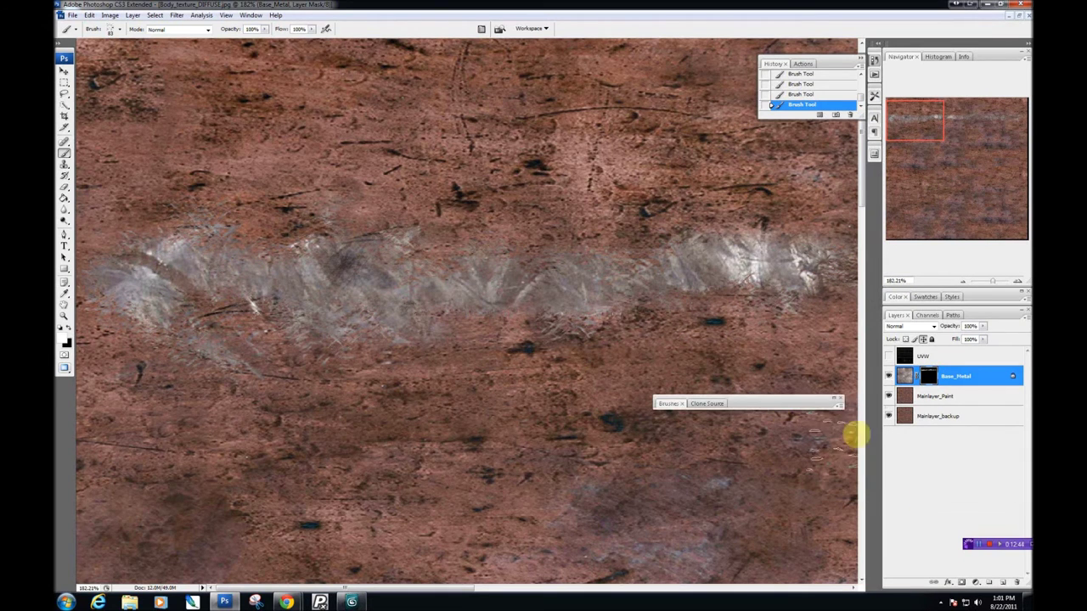
click(835, 403)
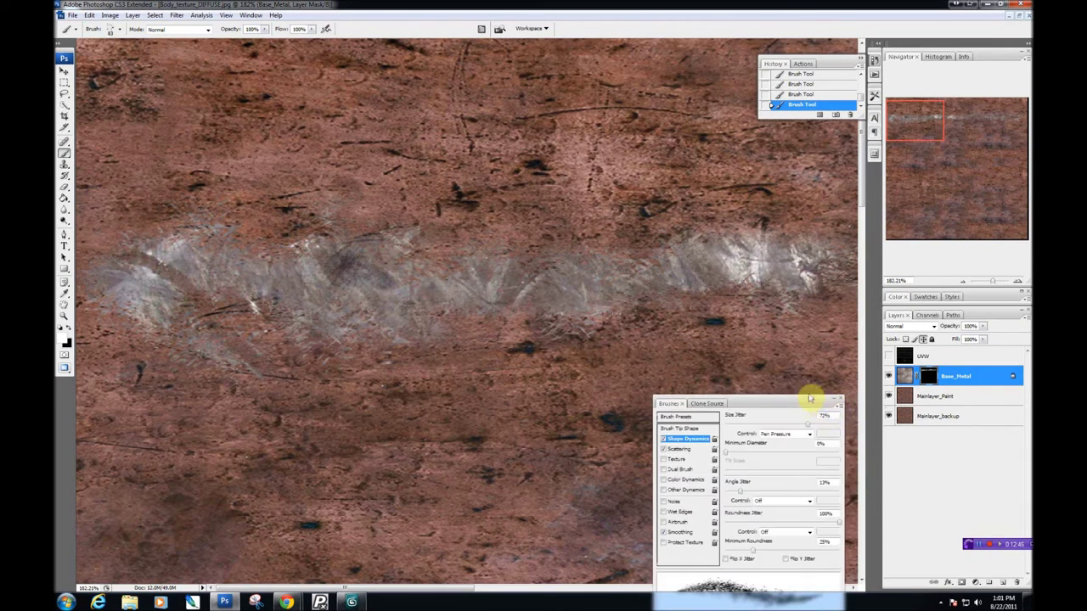
mouse_move(809, 398)
mouse_down()
mouse_move(811, 150)
mouse_move(885, 167)
mouse_up()
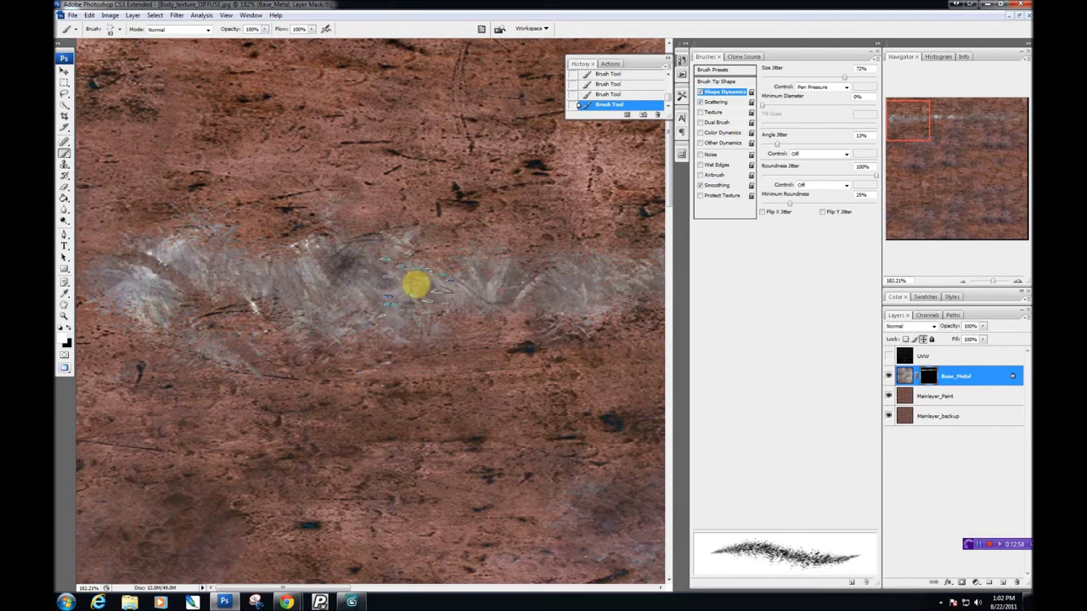
Step: Paint more white scratches over and below the left part of the band to widen the worn metal
scroll(425, 276, up, 2)
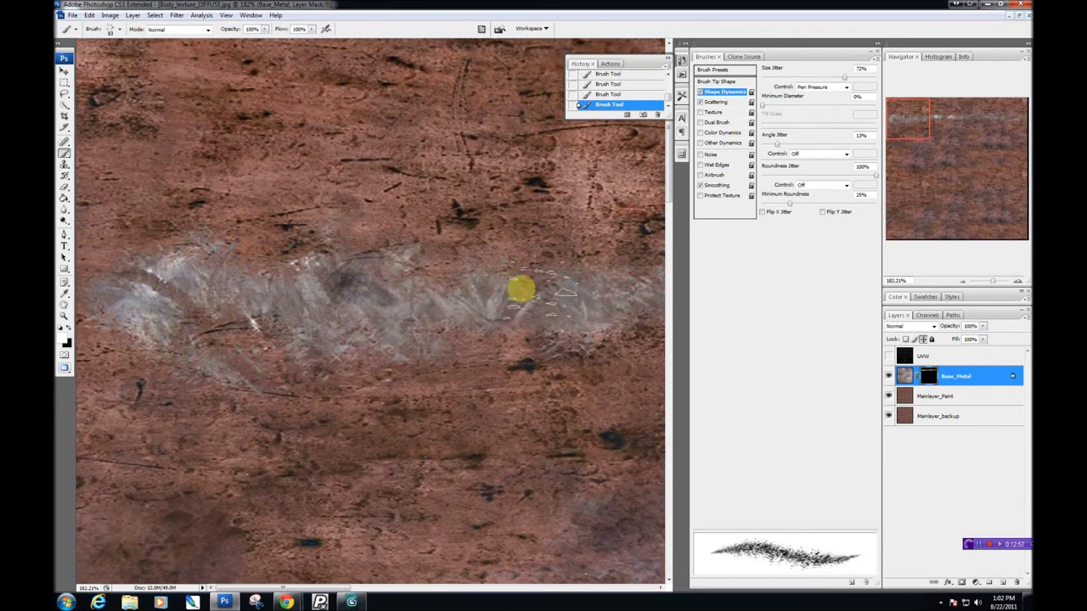
drag(392, 363, 327, 386)
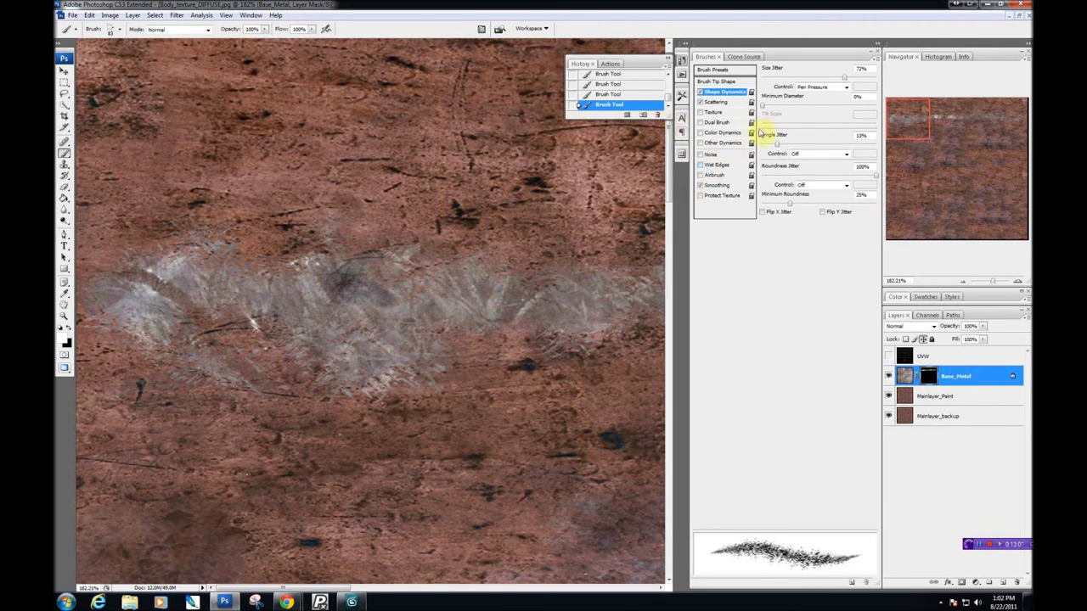
Step: Turn on Dual Brush for the scratch brush and choose the 256 px scattered speckle tip as its second tip
click(718, 123)
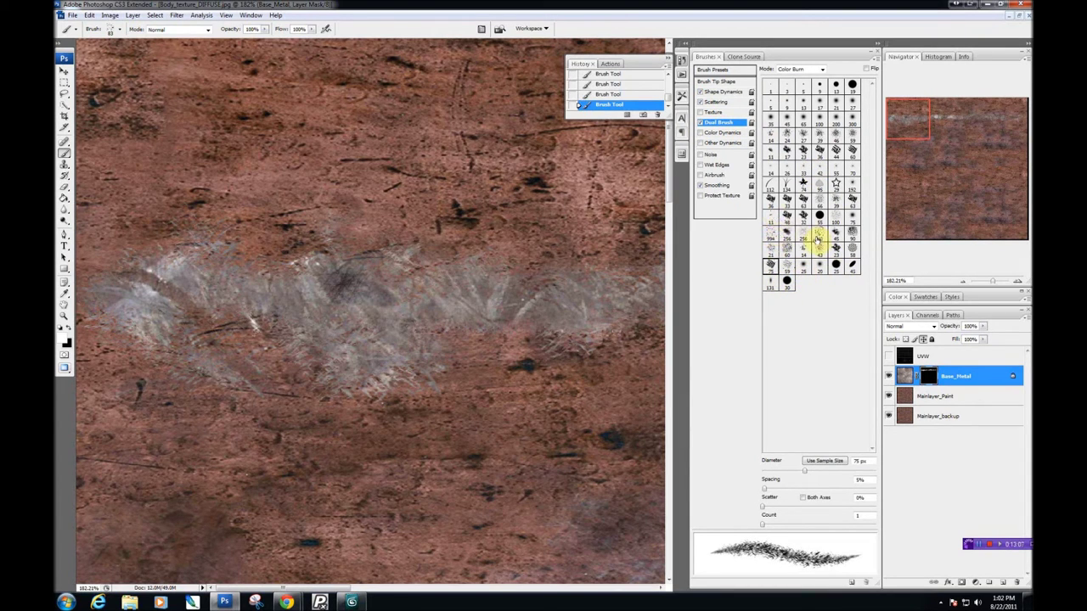
click(803, 240)
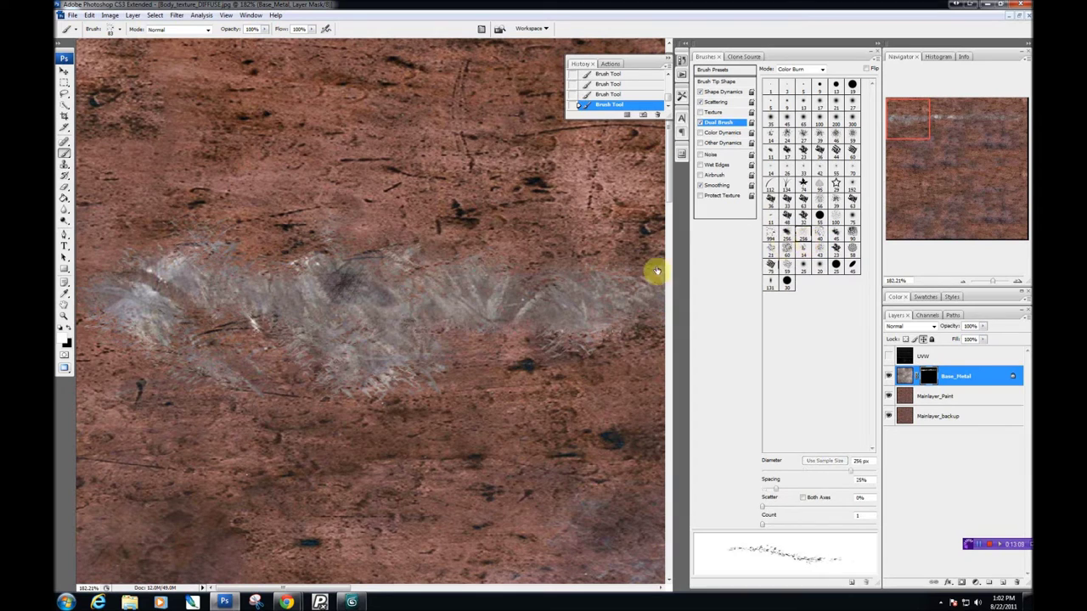
Step: Try a Dual Brush stroke below the metal band, and step back through the history to remove it
mouse_move(357, 420)
mouse_down()
mouse_move(503, 493)
mouse_move(390, 530)
mouse_move(230, 442)
mouse_move(262, 471)
mouse_move(383, 479)
mouse_move(639, 469)
mouse_up()
key(ctrl+z)
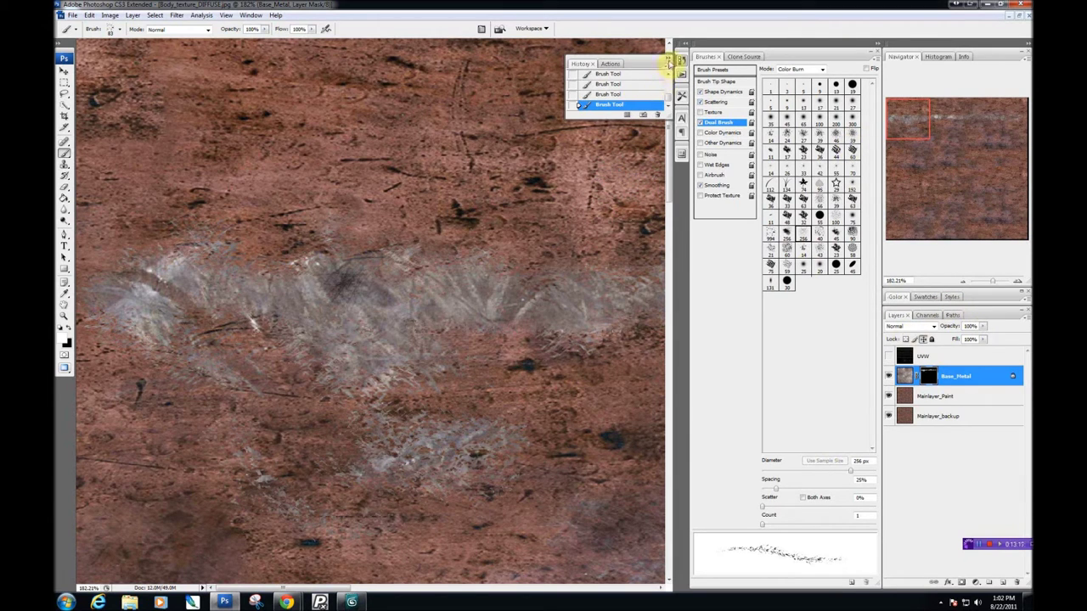
key(ctrl+alt+z)
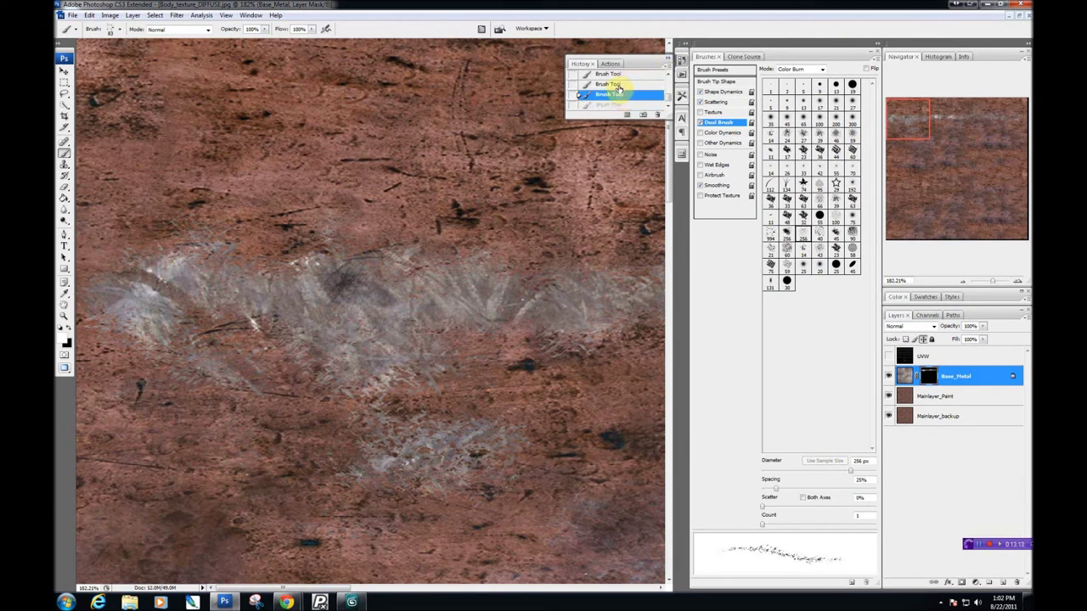
click(619, 85)
click(624, 76)
drag(666, 100, 667, 96)
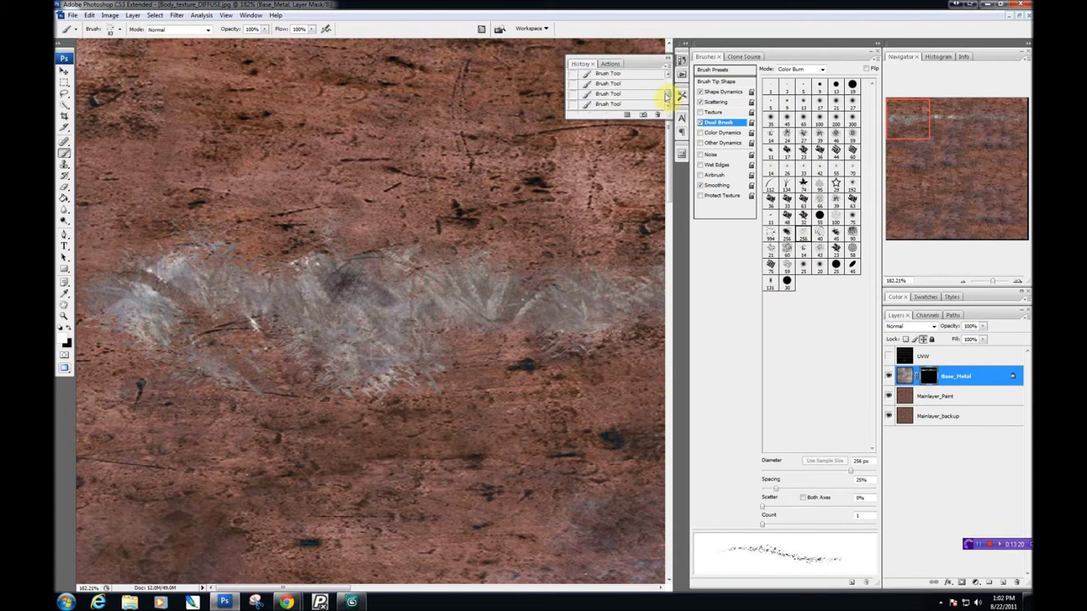
click(630, 95)
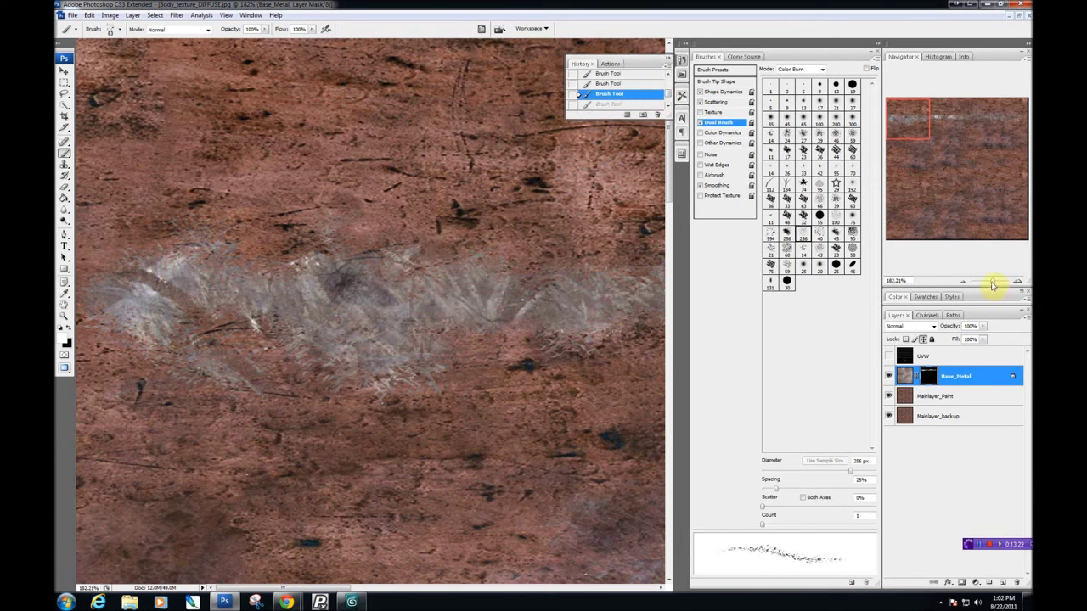
Step: Show the UVW layer over the texture and frame the large dense radial UV disc near the lower edge
drag(518, 302, 352, 215)
drag(994, 284, 995, 281)
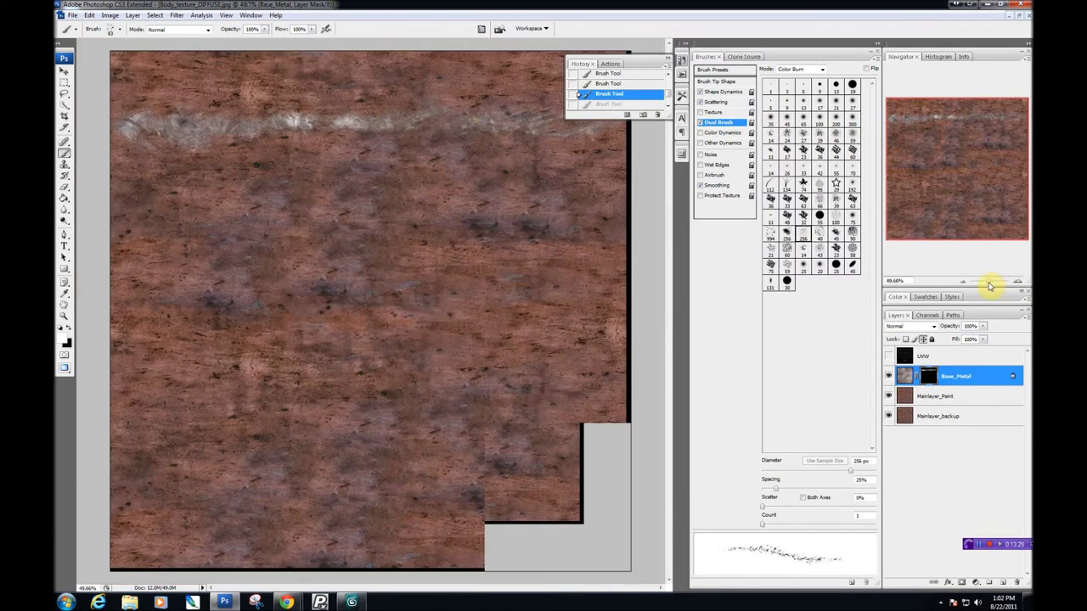
click(889, 357)
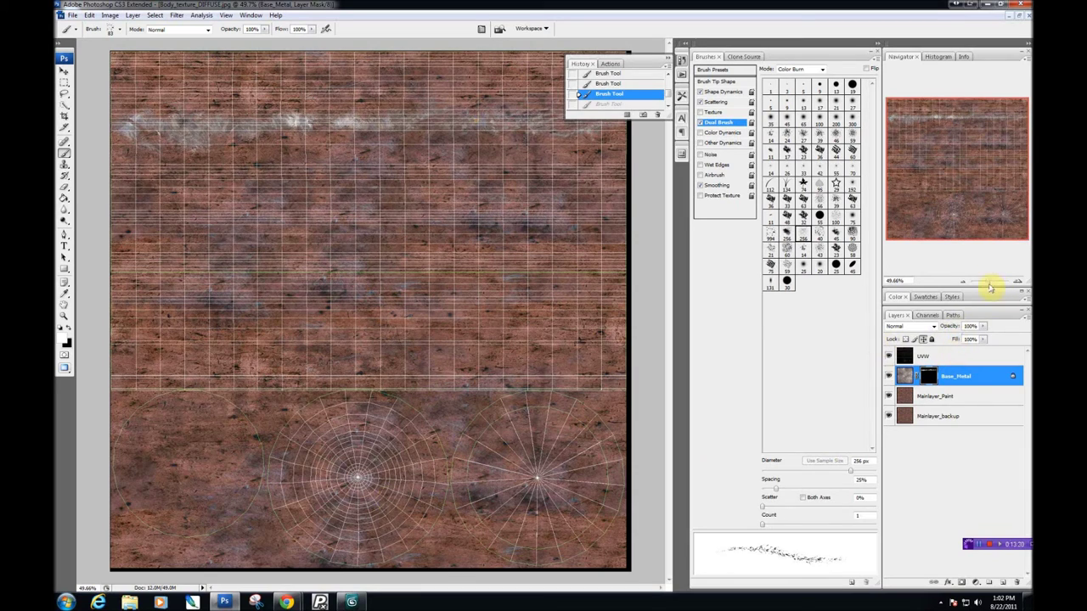
drag(988, 284, 992, 285)
drag(669, 292, 619, 453)
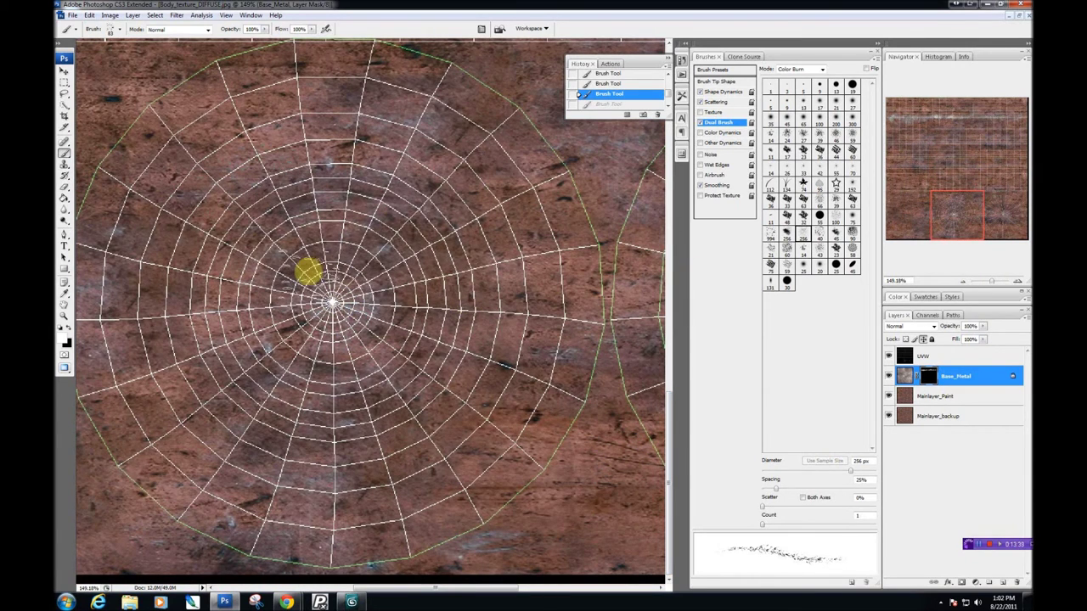
Step: Set the brush to 32 px with 74% flow and paint worn metal around the centre of the radial UV disc
right_click(313, 274)
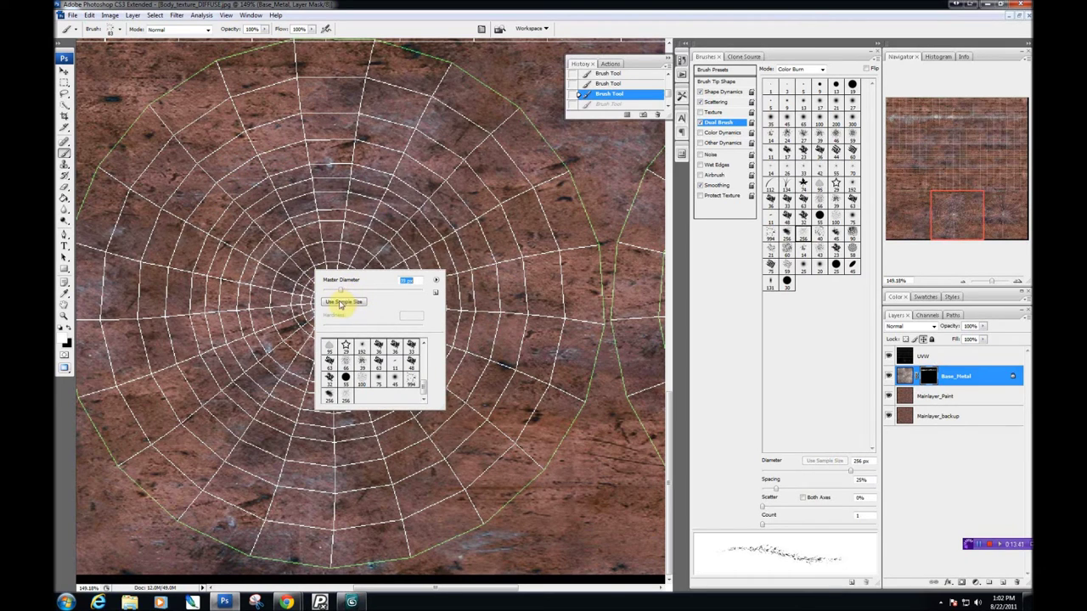
click(343, 303)
click(311, 31)
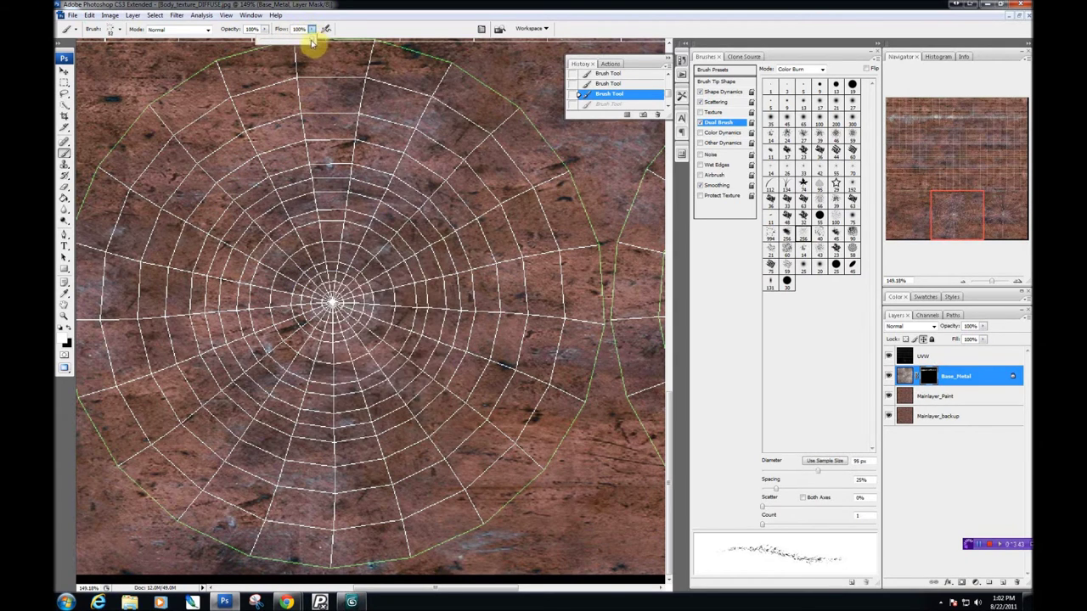
drag(311, 272, 334, 267)
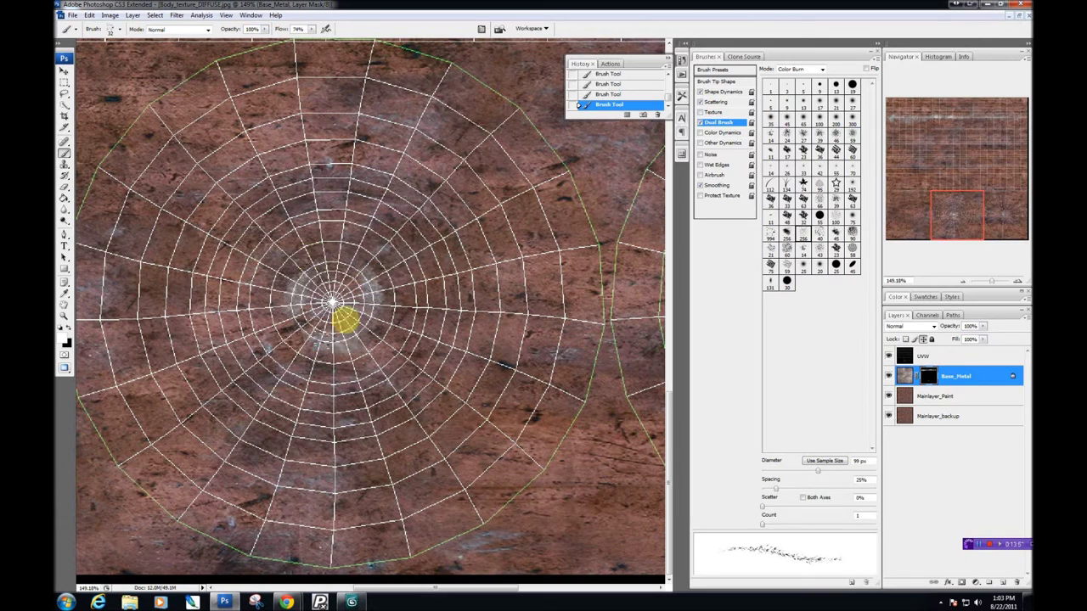
Step: Reduce the brush to 16 px and paint a thin broken ring of worn metal along the radial disc's middle circle
right_click(292, 317)
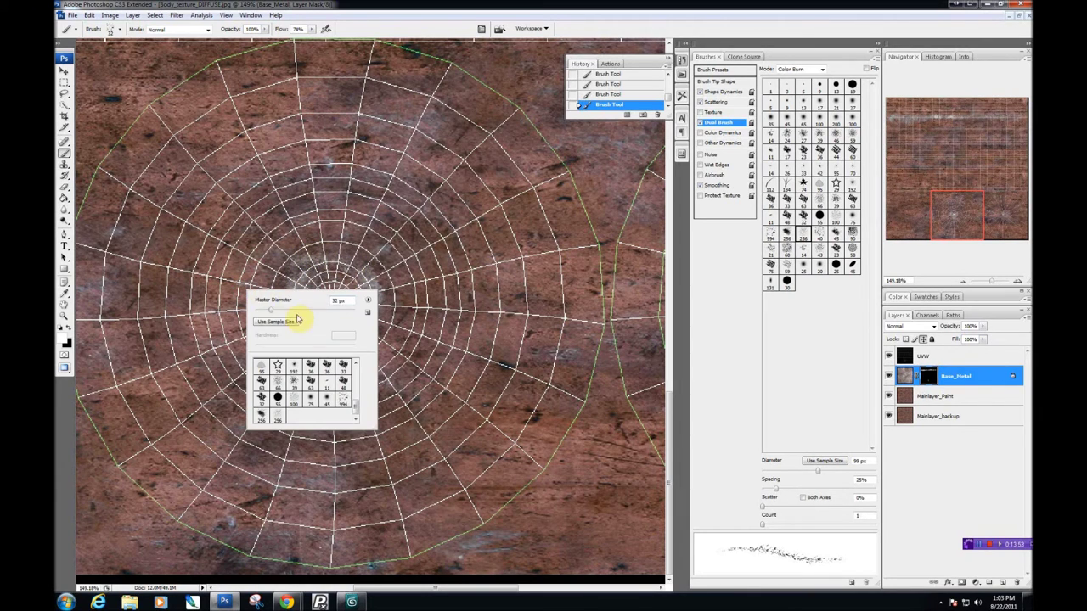
right_click(370, 264)
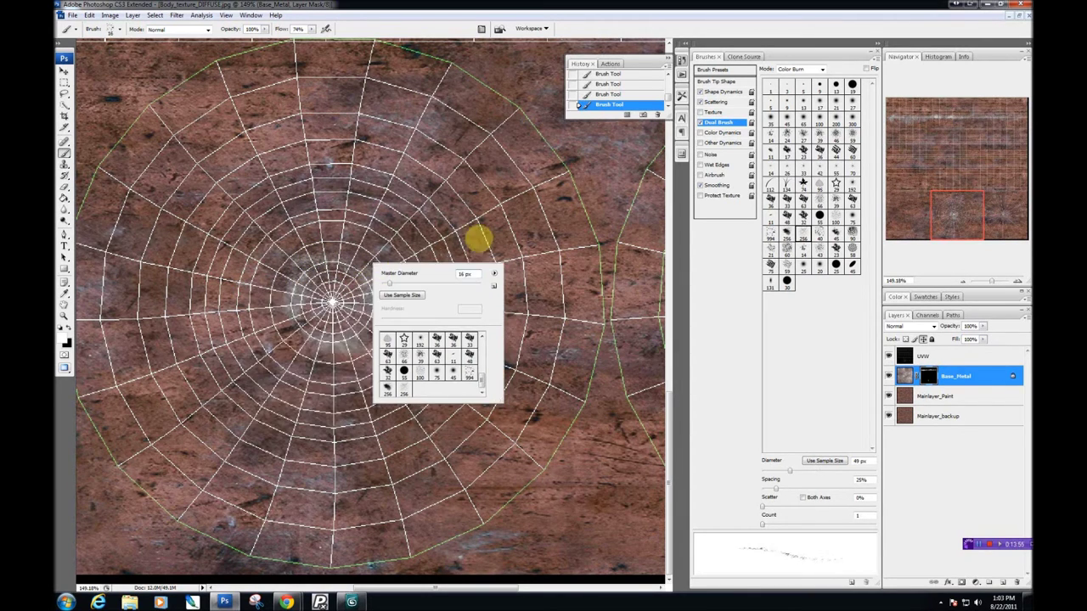
click(463, 238)
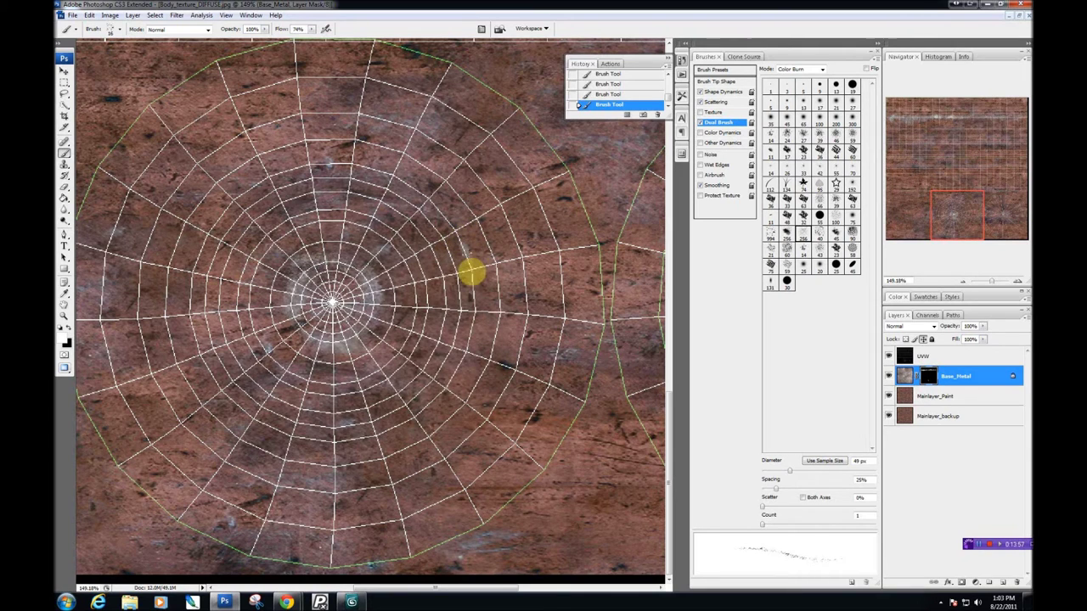
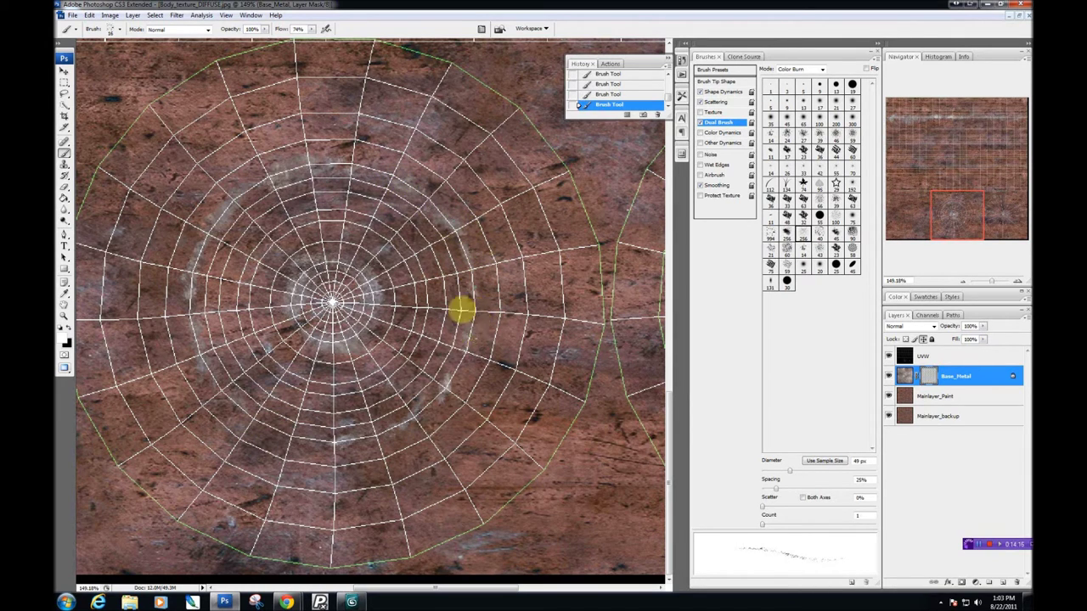
mouse_move(437, 377)
mouse_down()
mouse_move(408, 439)
mouse_move(388, 412)
mouse_up()
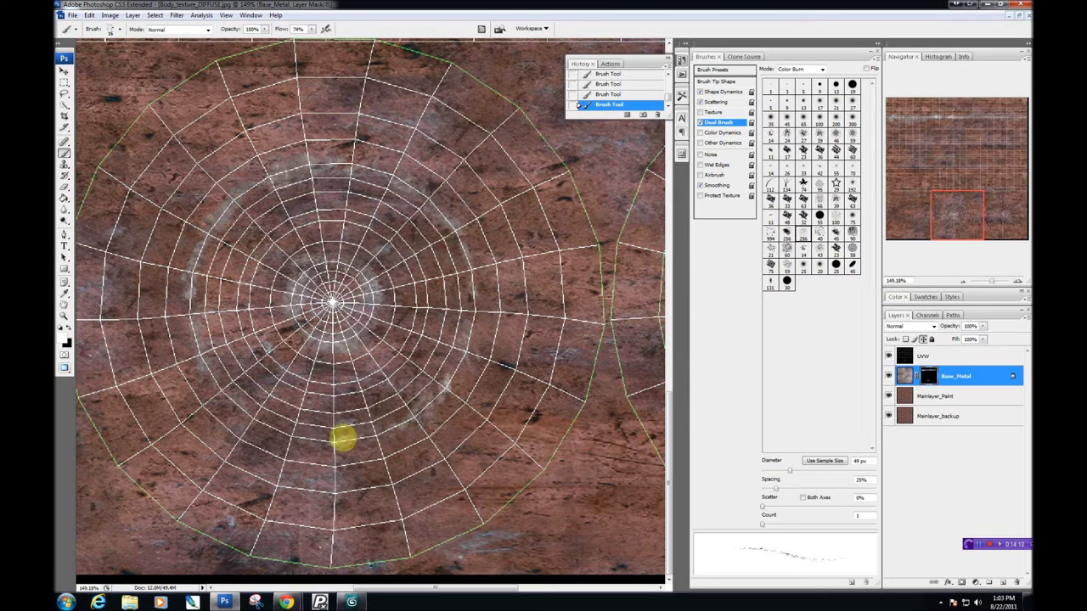
mouse_move(288, 424)
mouse_down()
mouse_move(234, 377)
mouse_move(196, 316)
mouse_up()
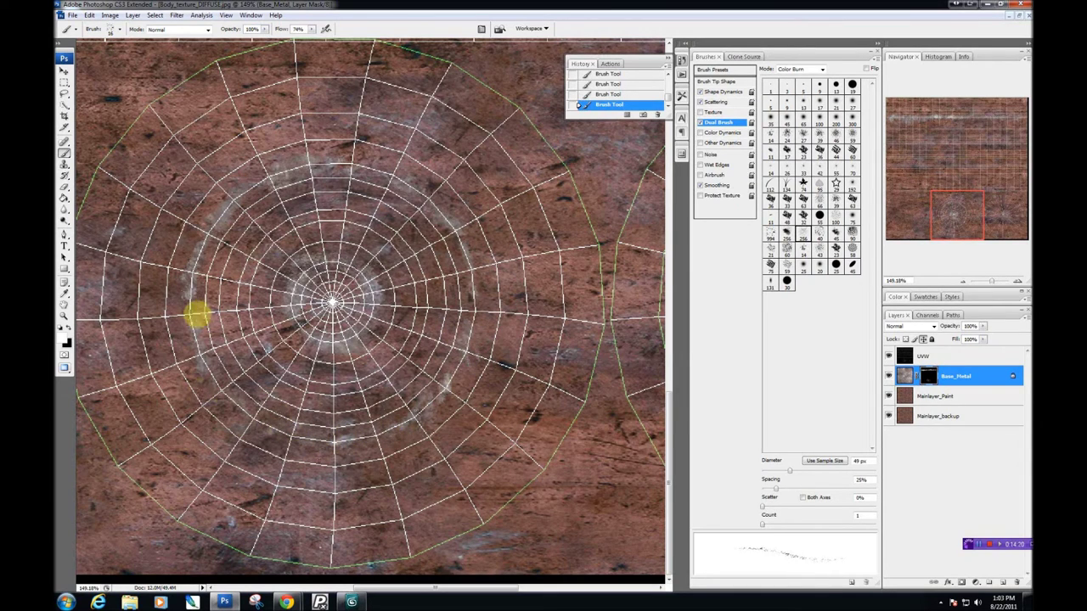
mouse_move(219, 253)
mouse_down()
mouse_move(211, 221)
mouse_move(248, 171)
mouse_up()
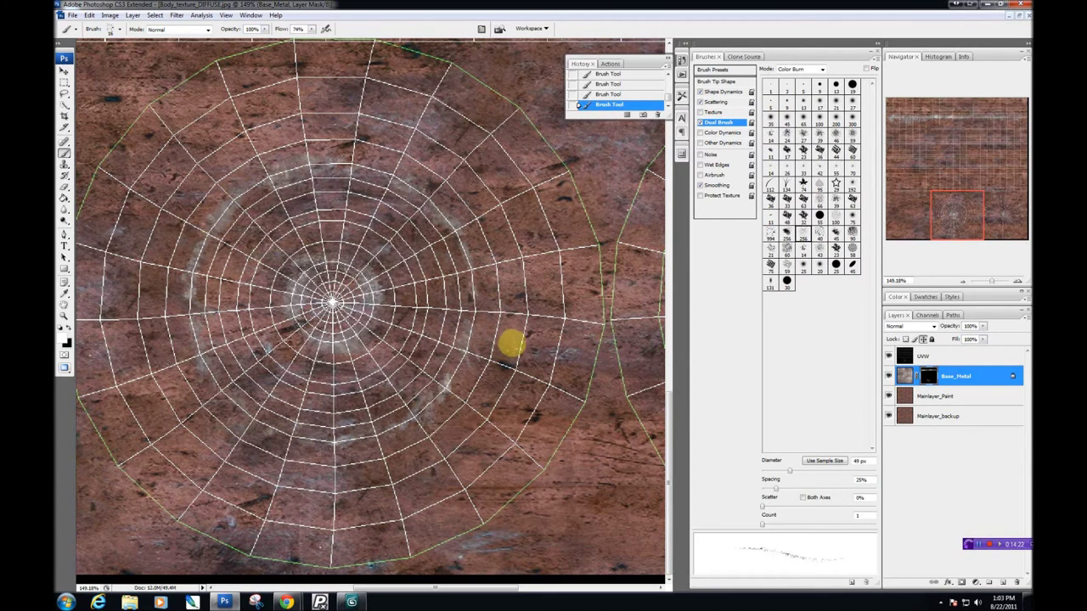
click(353, 602)
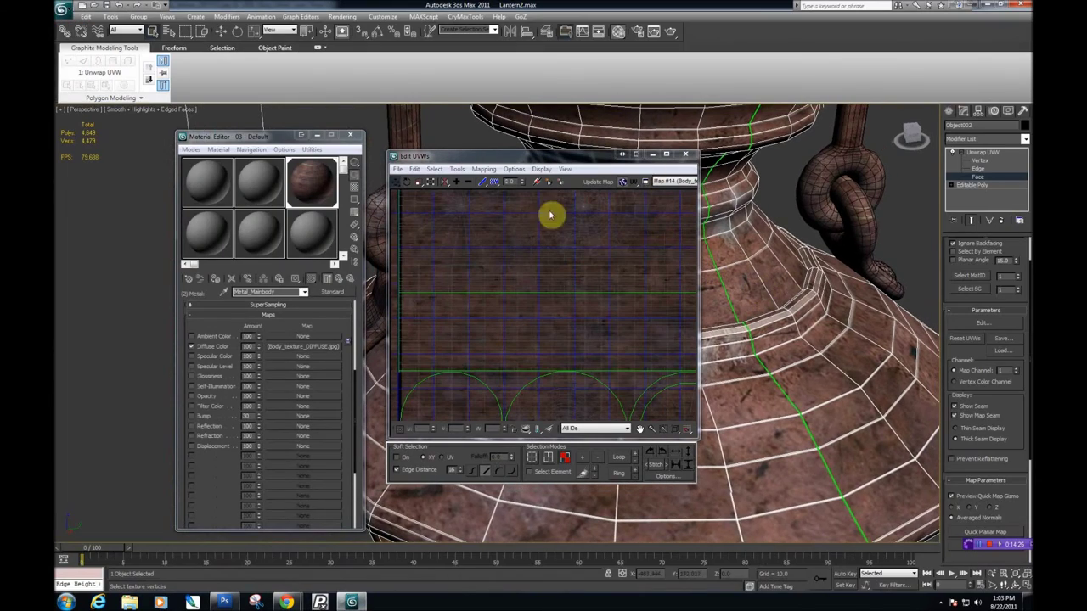
click(224, 602)
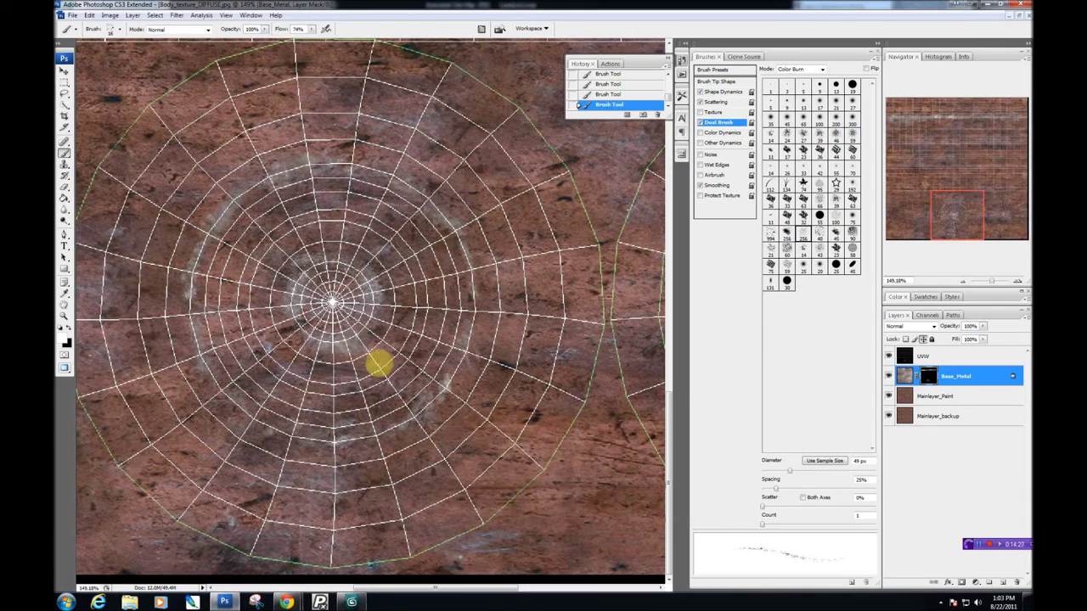
click(72, 16)
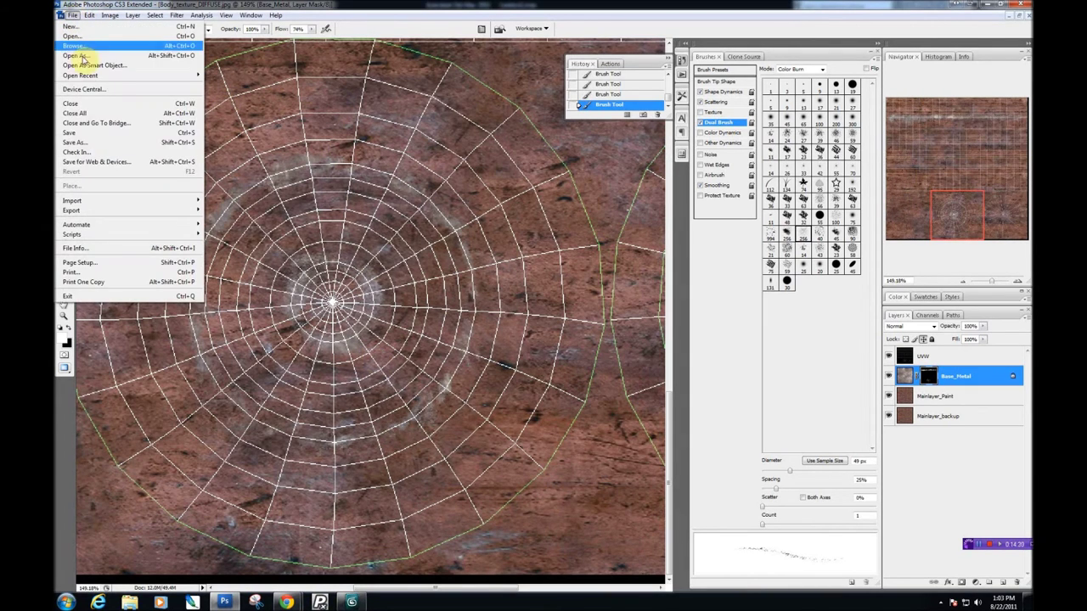
click(92, 139)
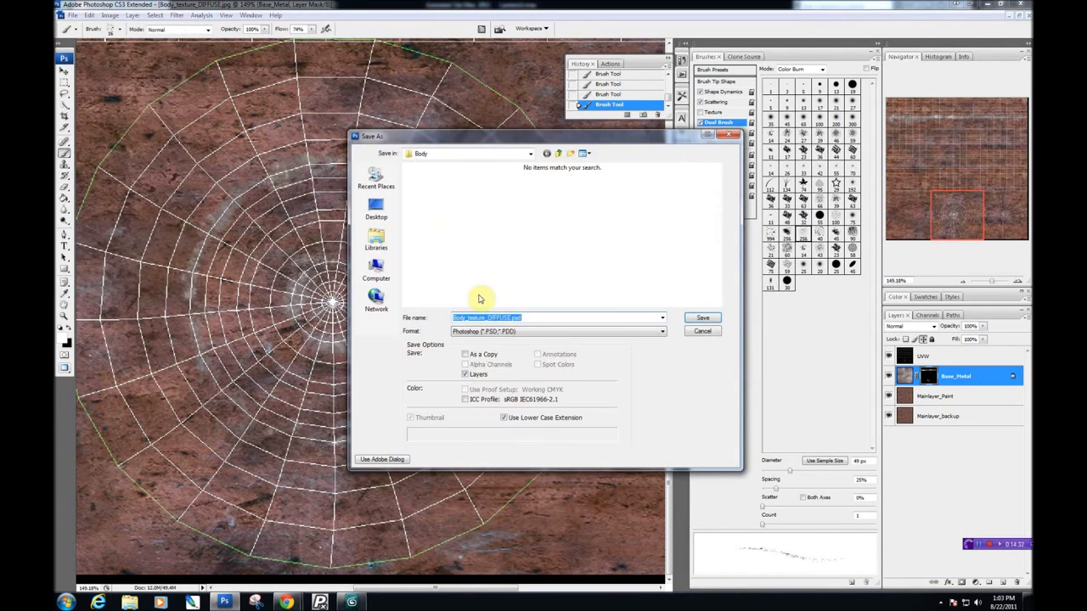
click(501, 333)
click(492, 395)
click(455, 196)
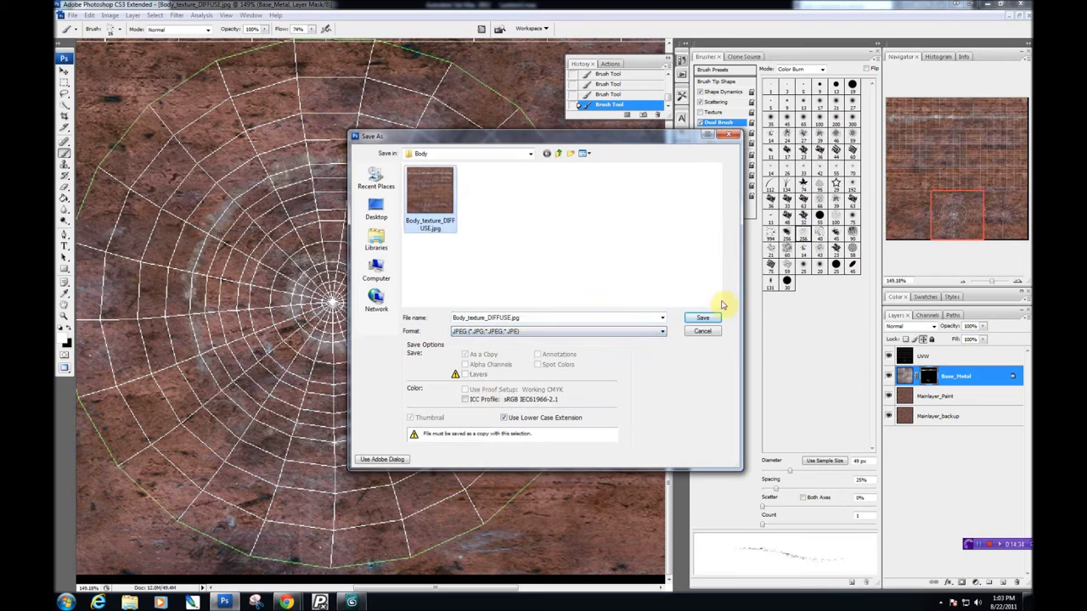
click(705, 332)
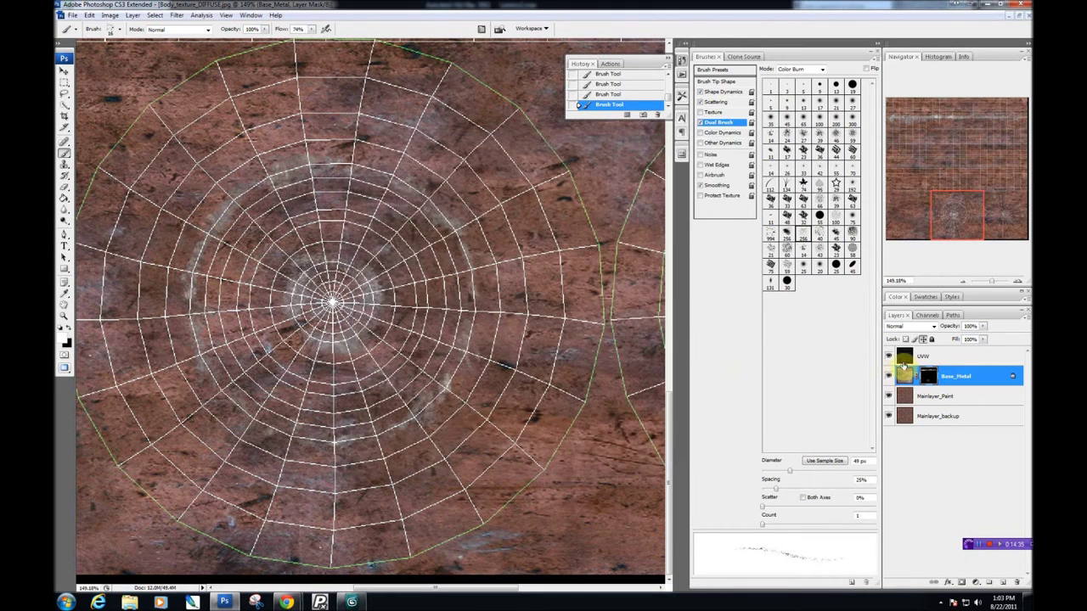
Step: Hide the UVW layer and save the texture over Body_texture_DIFFUSE.jpg as a JPEG at Maximum quality 12
click(883, 357)
click(888, 357)
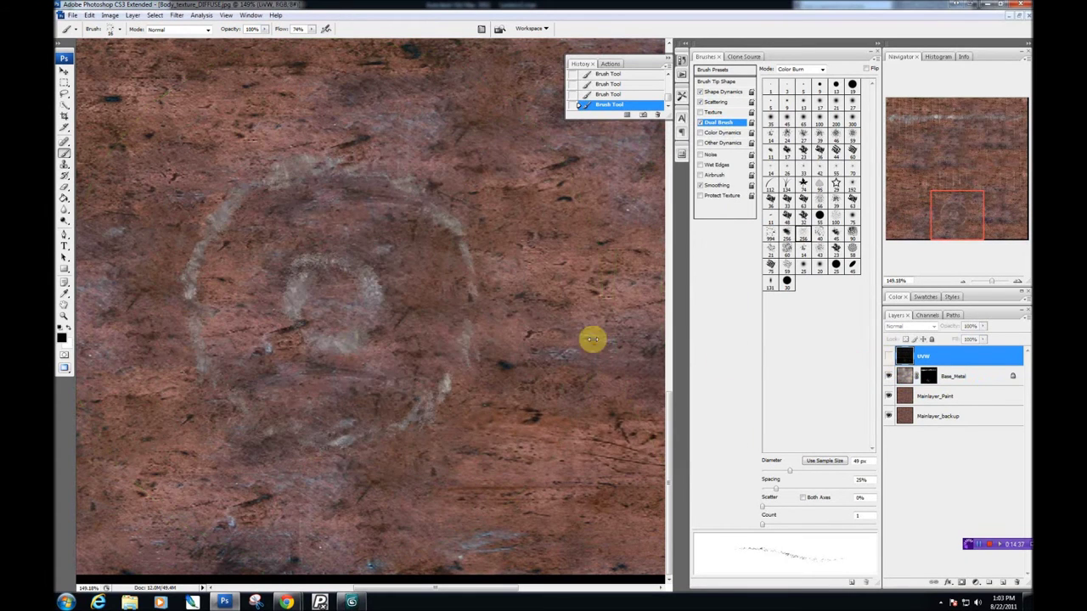
key(ctrl+shift+s)
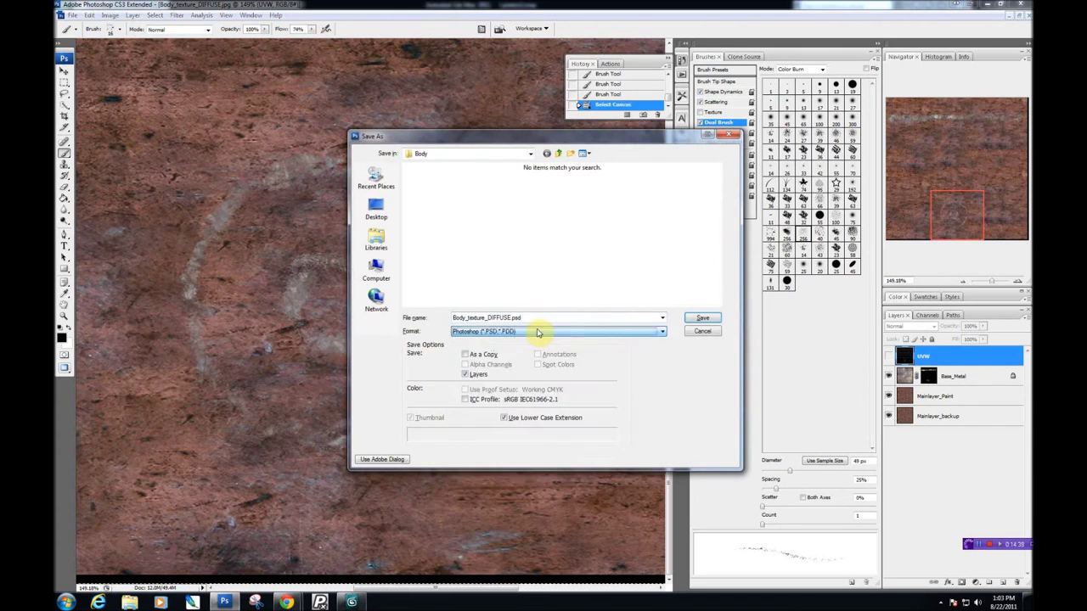
click(546, 332)
click(552, 399)
double_click(446, 179)
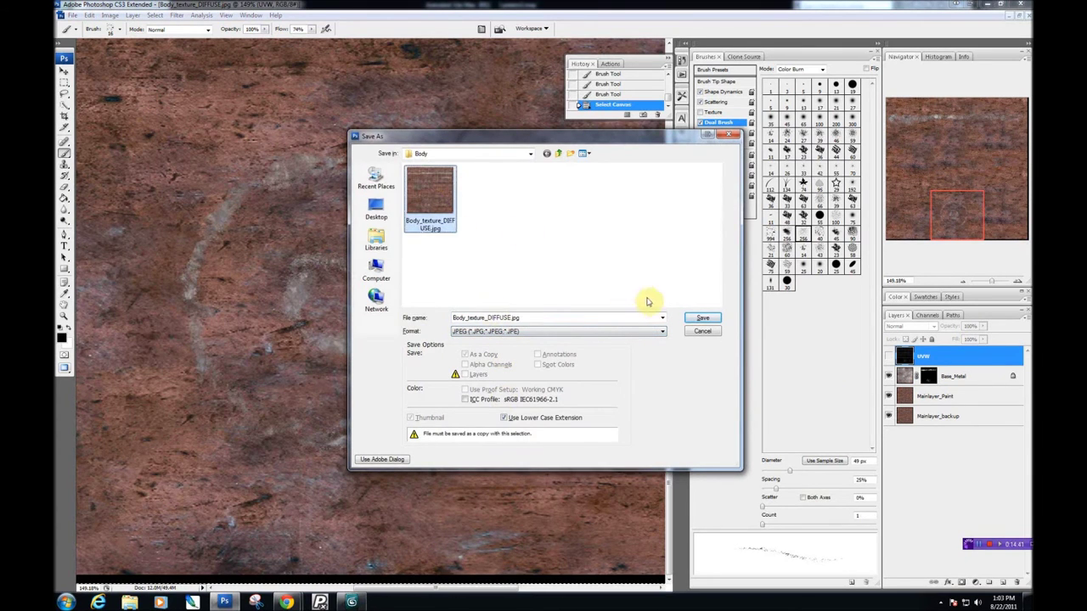
click(574, 306)
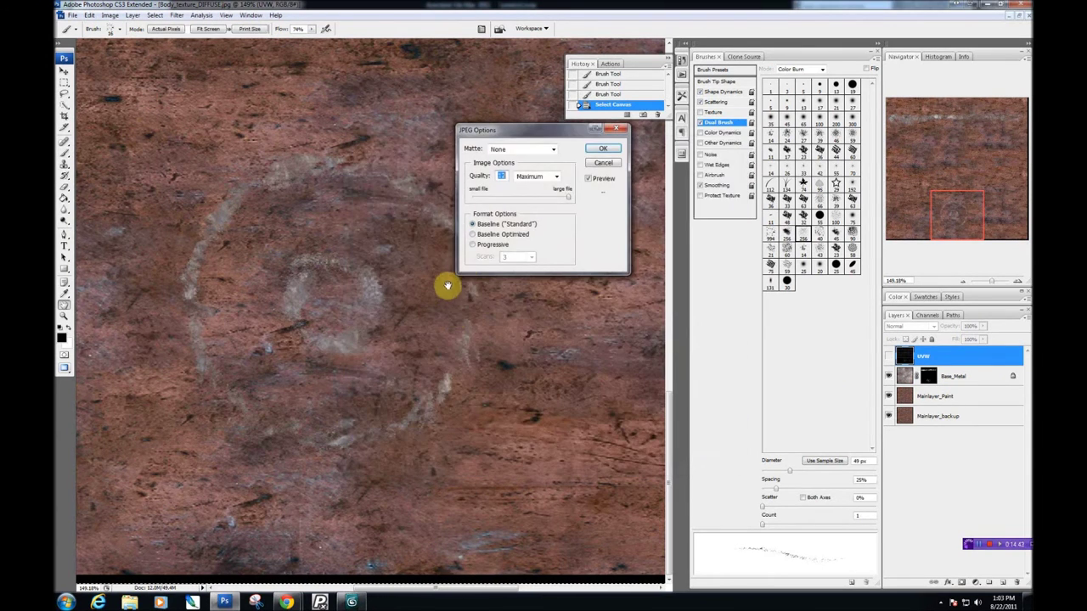
click(611, 148)
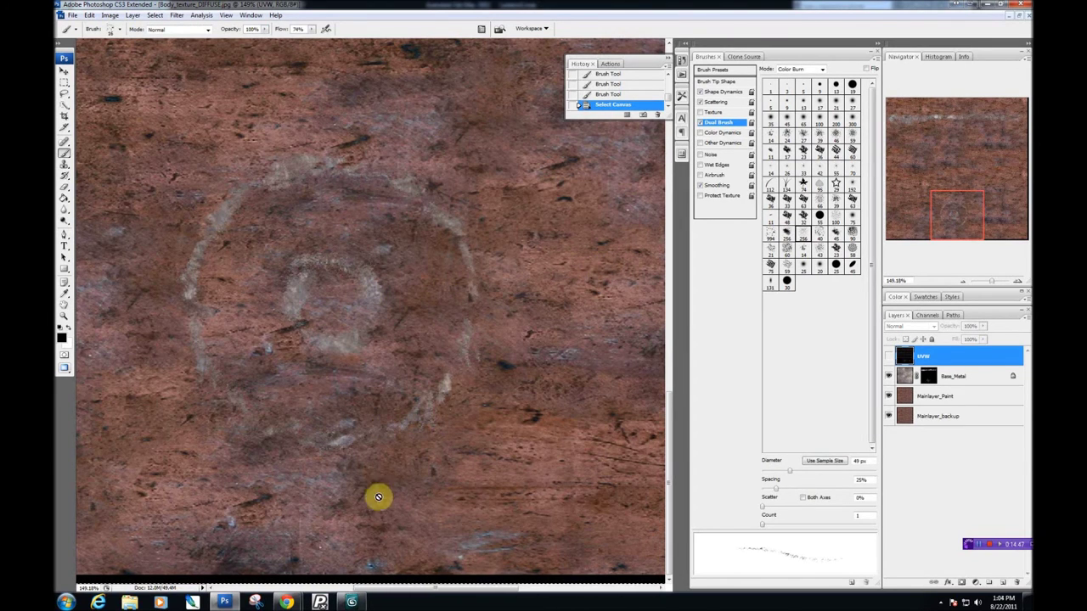
Step: Switch to 3ds Max, close the Edit UVWs window and inspect the updated worn metal around the lantern's neck
mouse_move(352, 602)
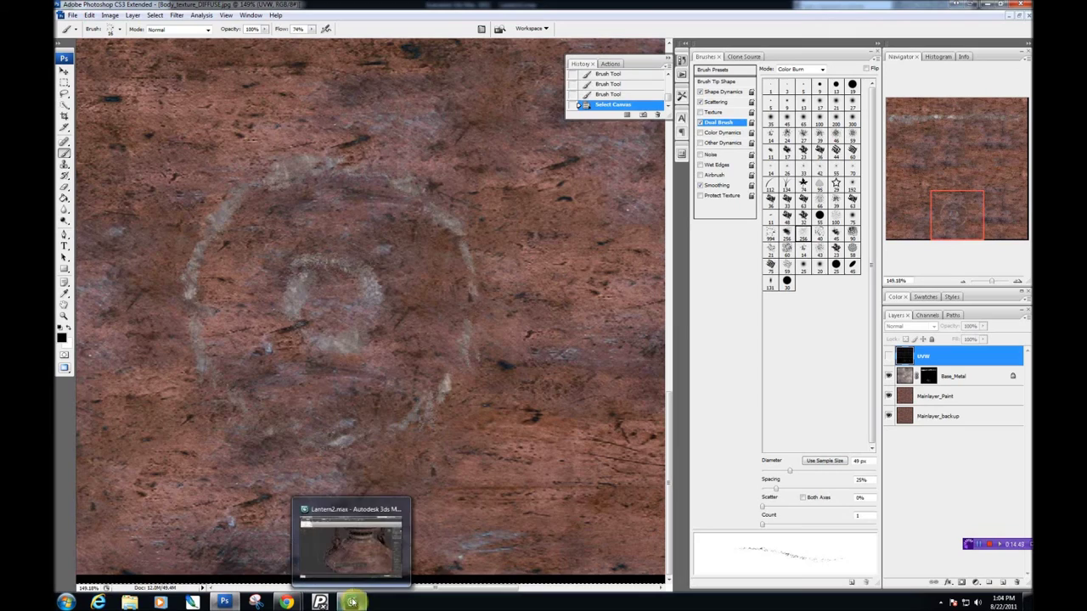
click(351, 543)
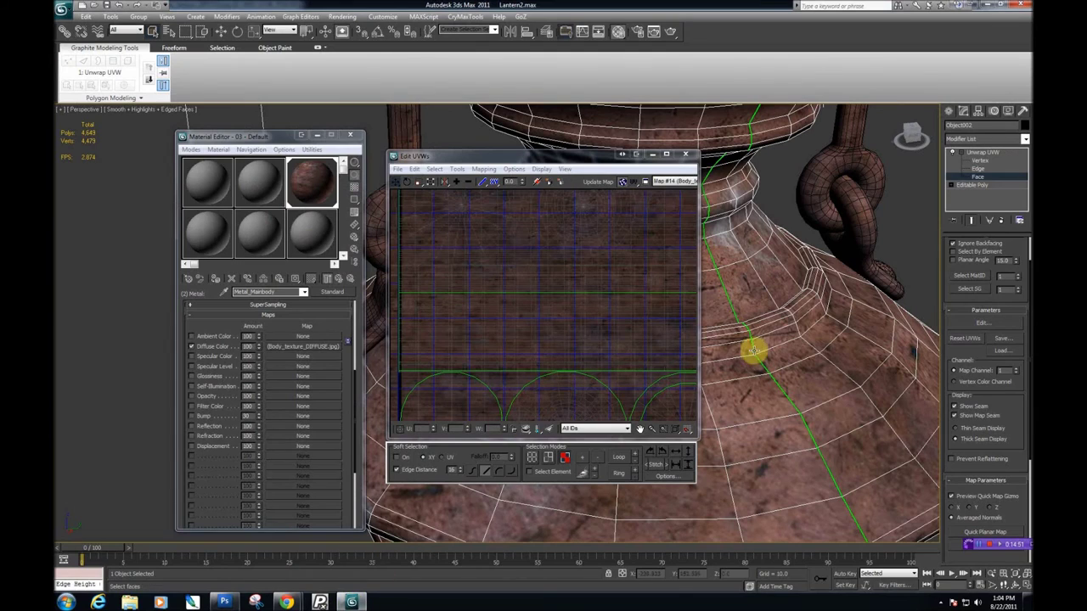
scroll(743, 296, down, 4)
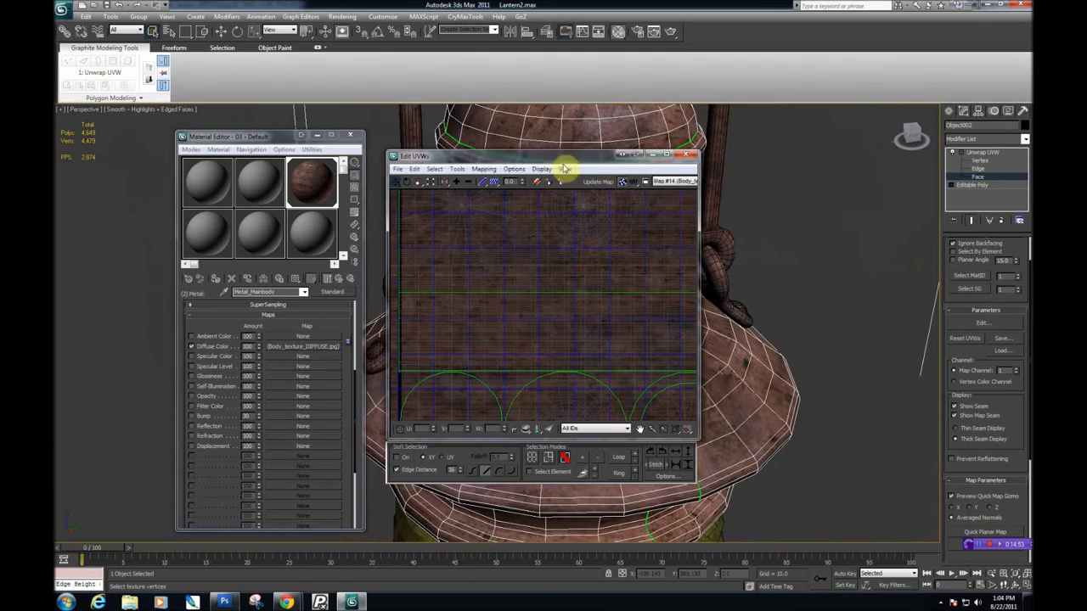
drag(564, 158, 318, 207)
drag(745, 330, 748, 344)
scroll(746, 344, up, 5)
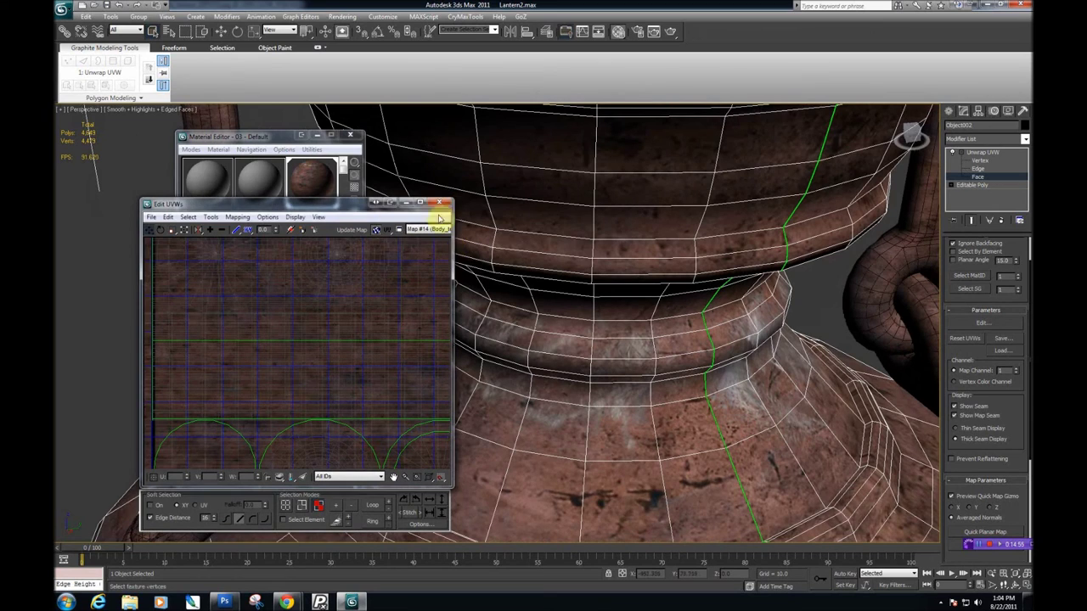
click(441, 204)
scroll(615, 436, down, 8)
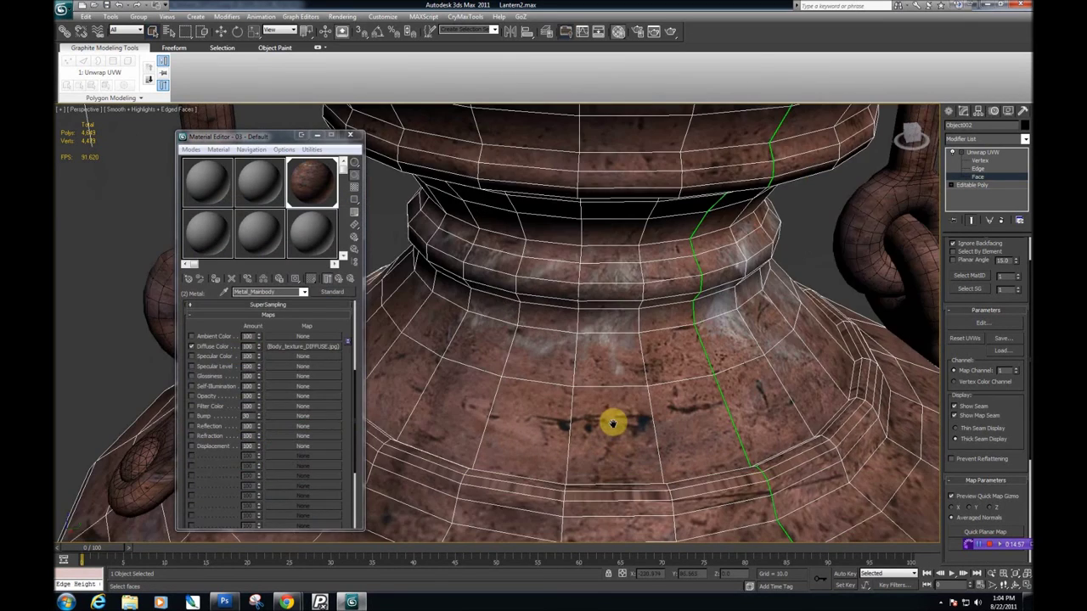
Step: Convert the lantern body to an Editable Poly, deselect it and view the whole lantern without edged faces
right_click(617, 382)
click(716, 483)
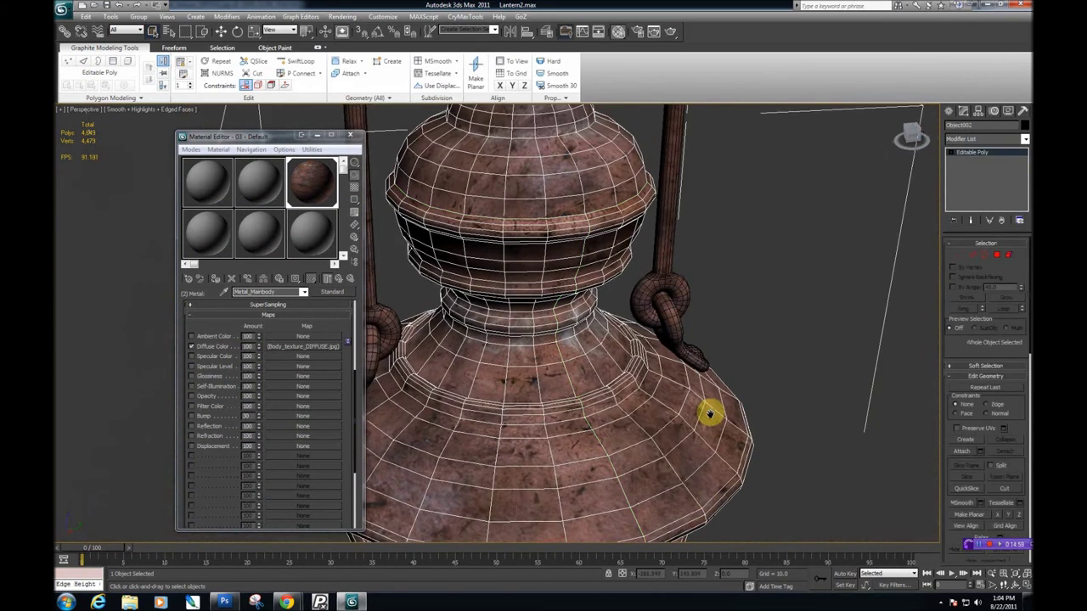
click(765, 391)
drag(695, 403, 653, 451)
mouse_move(641, 405)
mouse_down()
mouse_move(645, 466)
mouse_move(637, 434)
mouse_move(636, 466)
mouse_move(644, 446)
mouse_move(606, 400)
mouse_move(626, 380)
mouse_move(556, 444)
mouse_move(566, 480)
mouse_move(566, 429)
mouse_move(601, 389)
mouse_up()
scroll(643, 384, down, 5)
scroll(555, 445, down, 4)
scroll(563, 447, up, 4)
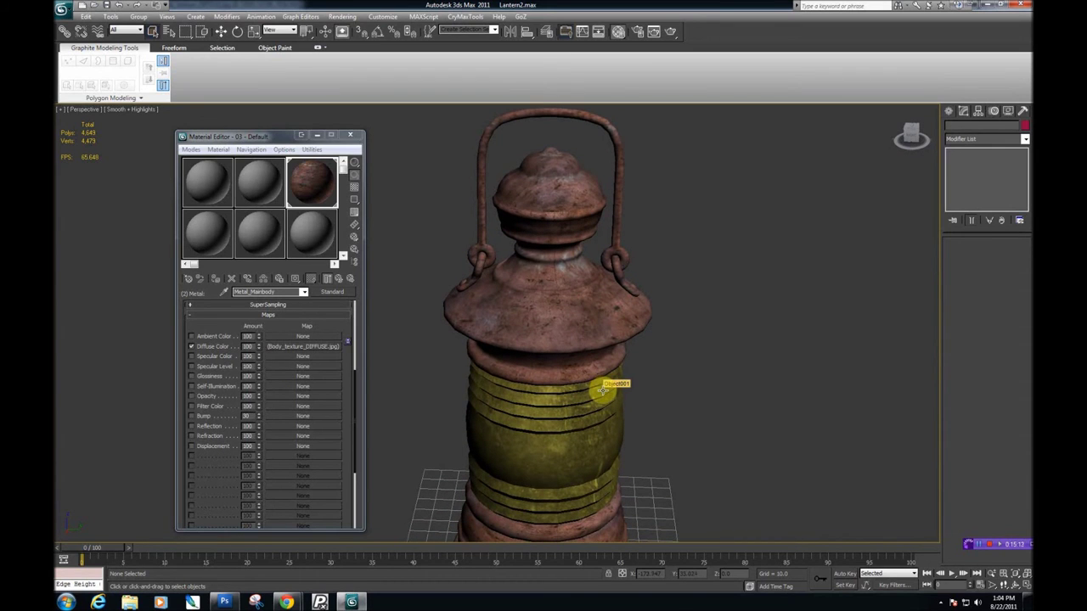
Step: Switch to Photoshop, show the UVW layer over the full texture and return the documents to floating windows
click(225, 601)
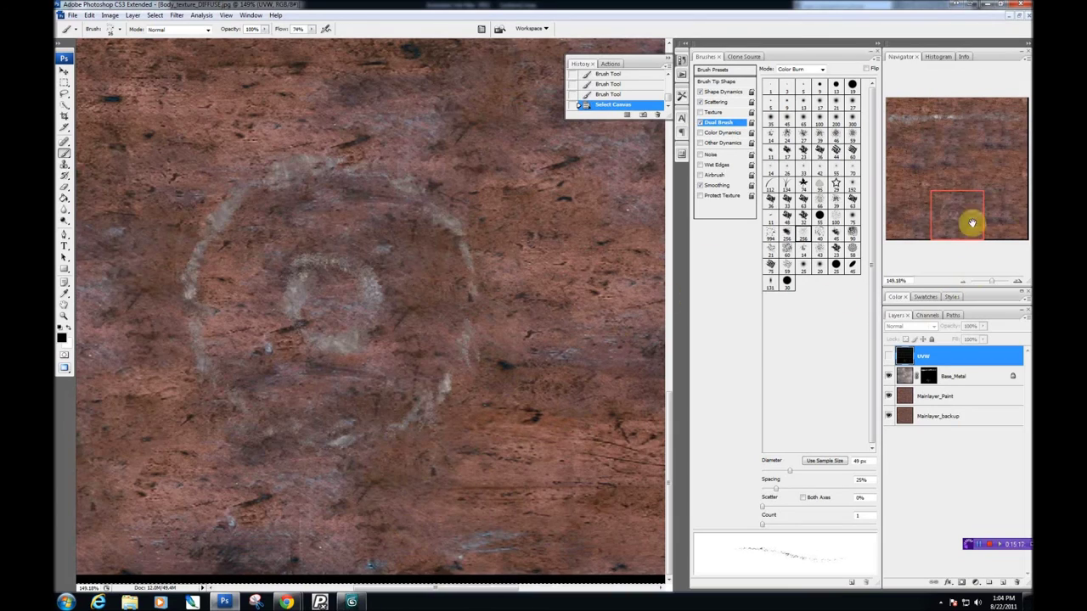
key(shift+alt+s)
drag(991, 285, 985, 284)
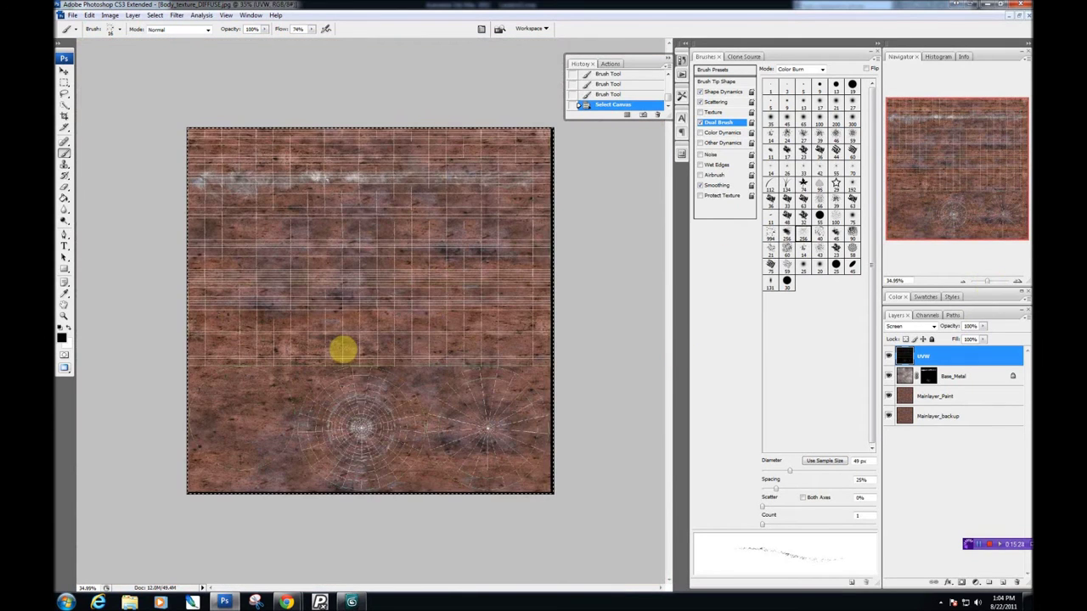
key(f)
key(f)
key(f)
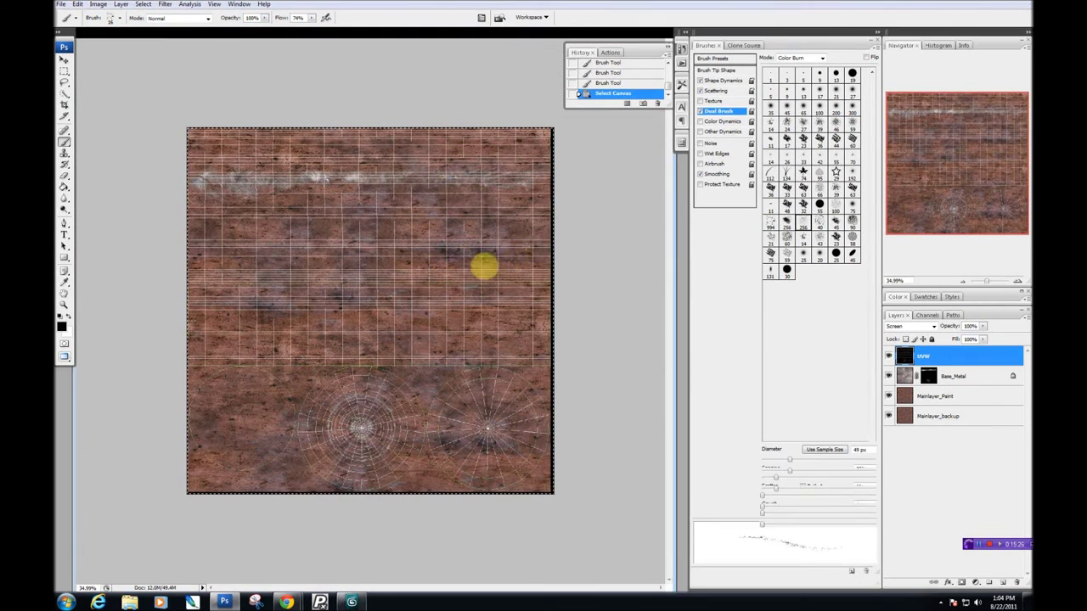
key(f)
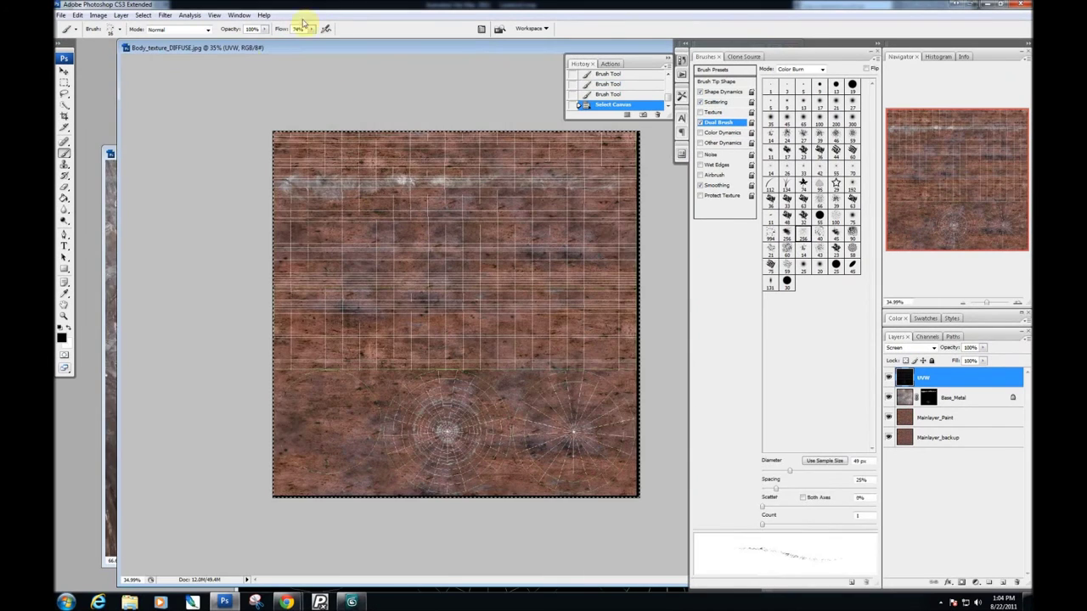
Step: Close Metal_Underlayer.jpg and move the texture window aside to bring Leaking_Detailmap.png forward
click(108, 155)
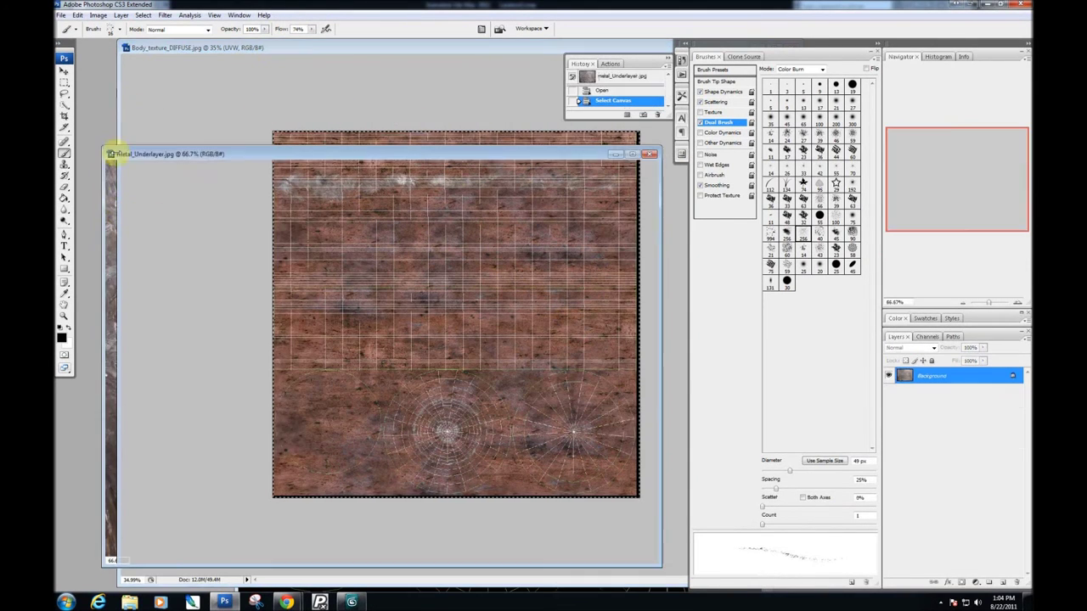
click(651, 155)
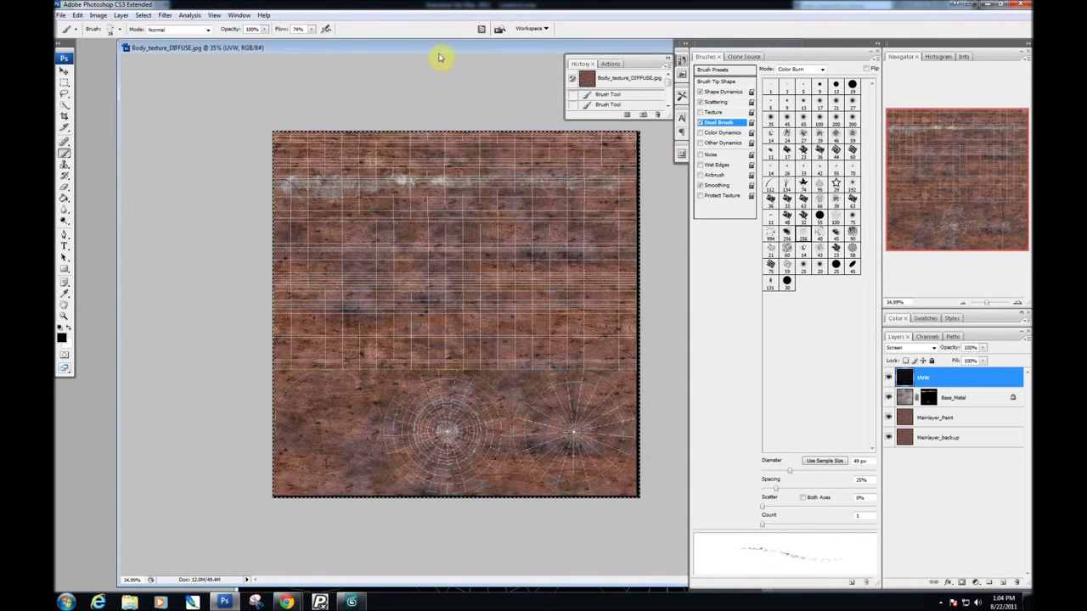
drag(406, 66, 325, 124)
click(366, 98)
drag(515, 98, 343, 116)
click(507, 119)
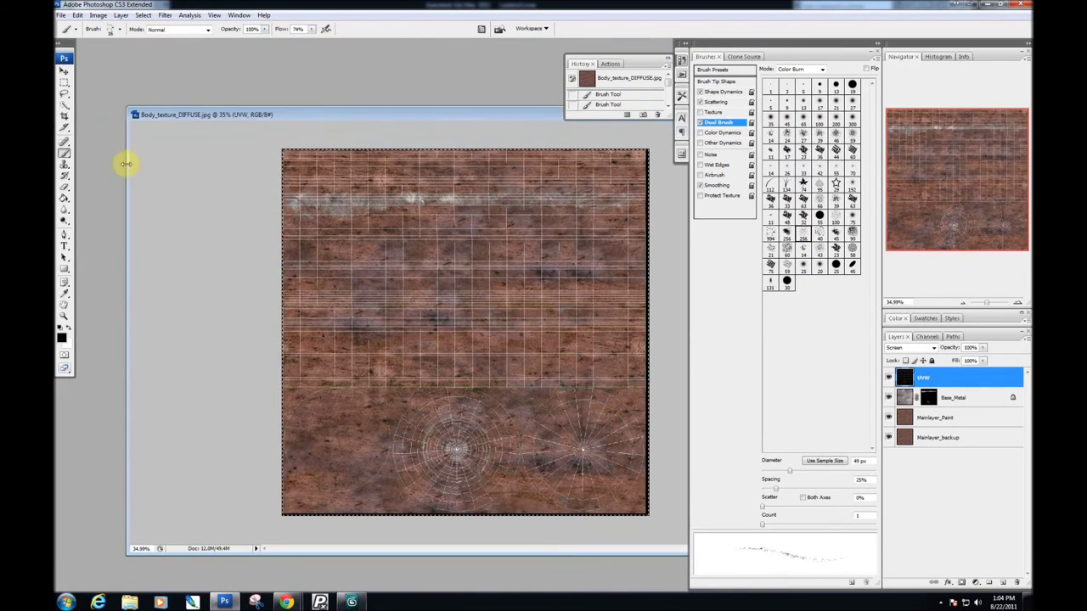
drag(127, 163, 248, 169)
drag(369, 117, 268, 170)
drag(321, 138, 290, 138)
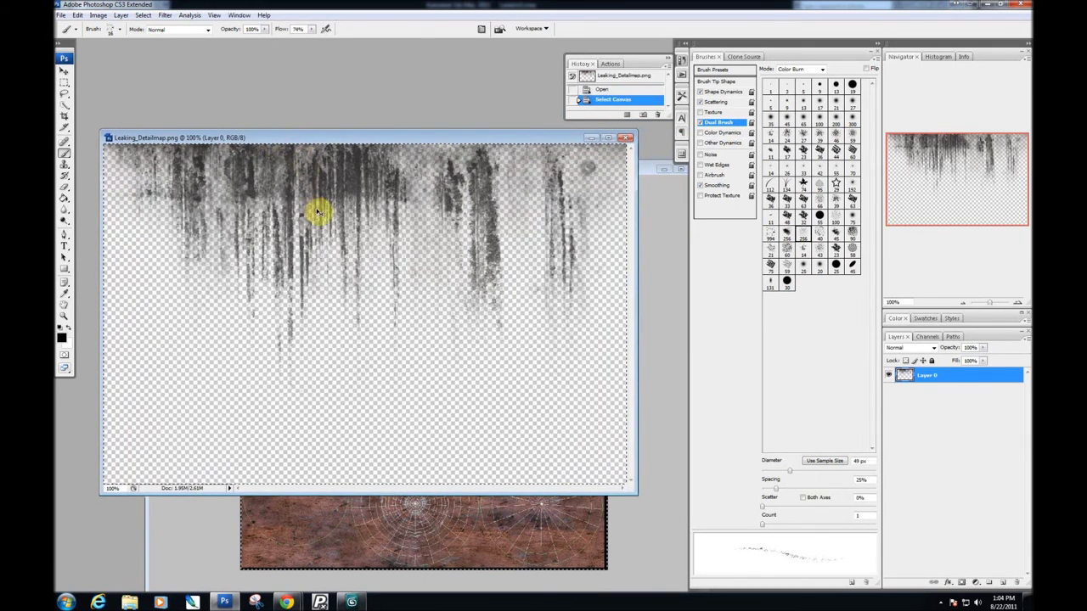
Step: Paste the Leaking_Detailmap.png image into Body_texture_DIFFUSE.jpg as a new layer and choose the Move tool
click(471, 501)
key(ctrl+v)
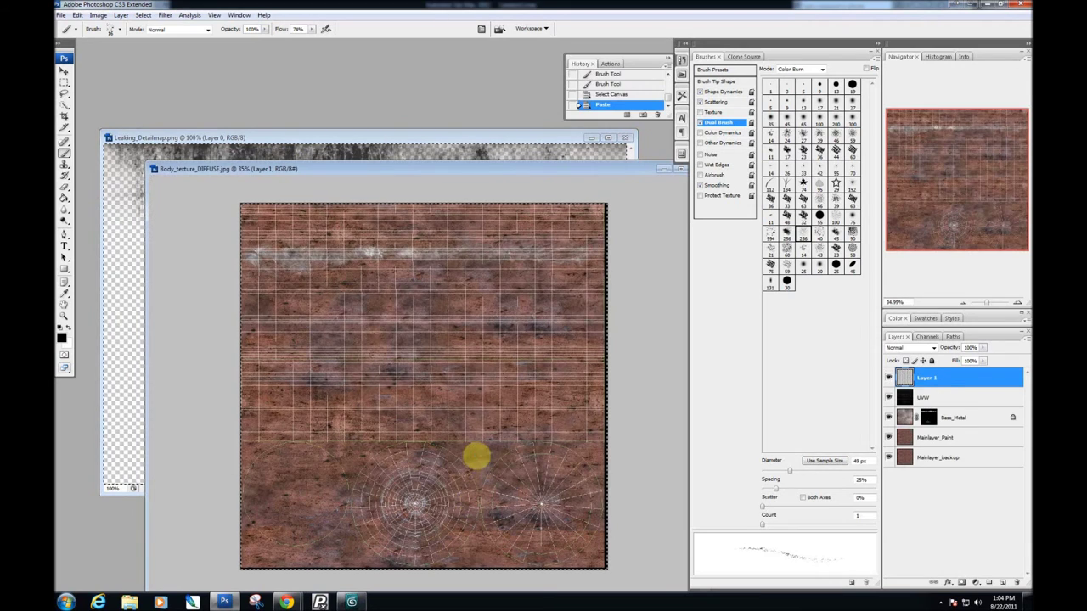
click(64, 70)
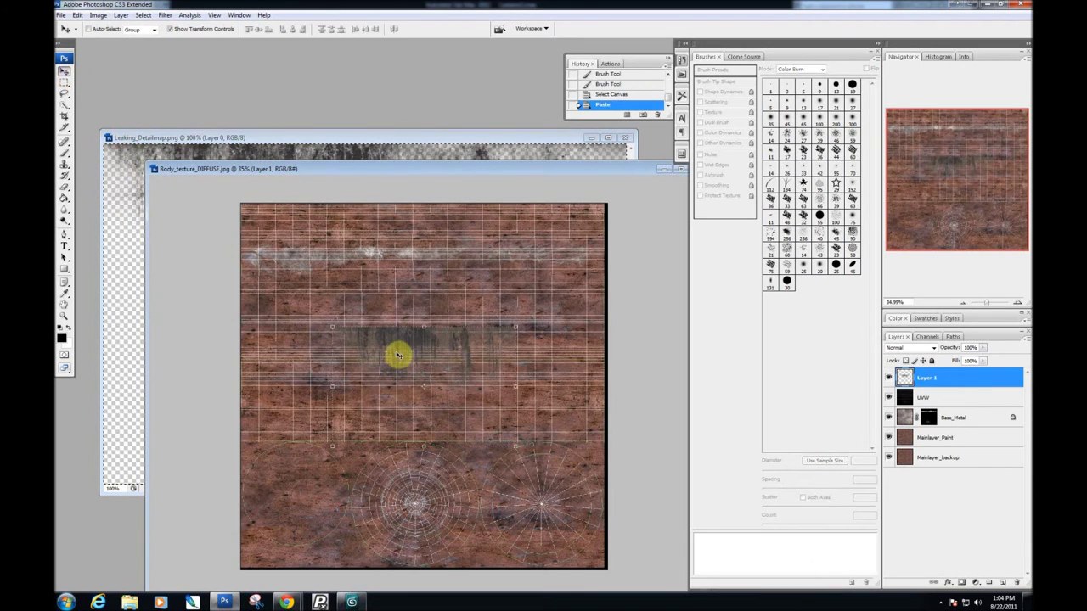
Step: Scale the pasted leak layer to about 205.5% and place it across the middle of the texture
drag(397, 355, 321, 301)
drag(443, 392, 634, 517)
drag(409, 317, 378, 385)
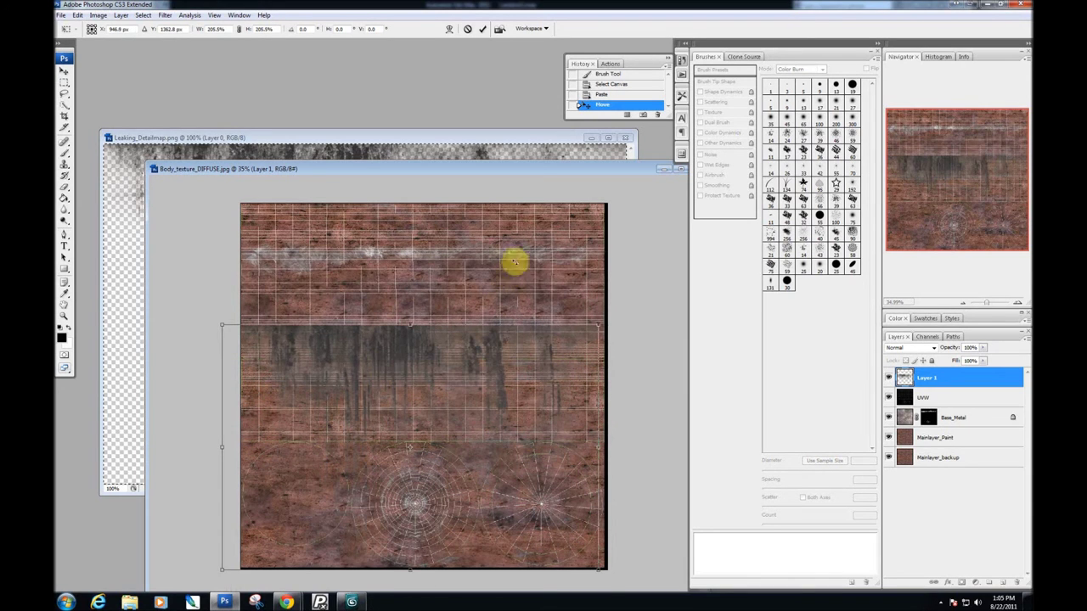
drag(535, 171, 495, 143)
drag(532, 319, 442, 296)
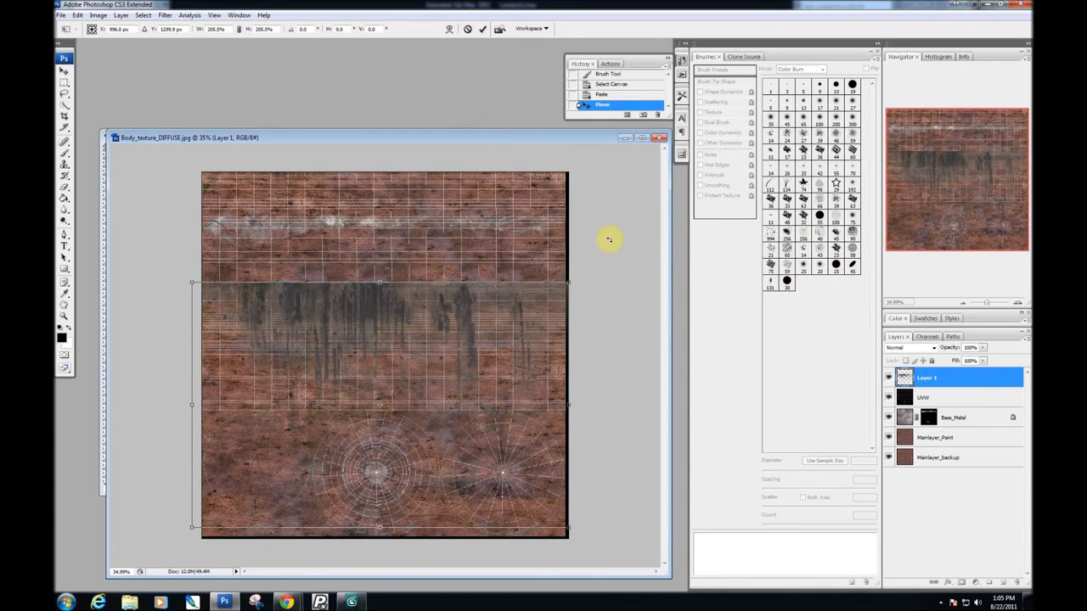
key(Return)
Step: Show the texture in full-screen mode and move the leak streaks up to the UV line near the texture's upper edge
key(f)
key(f)
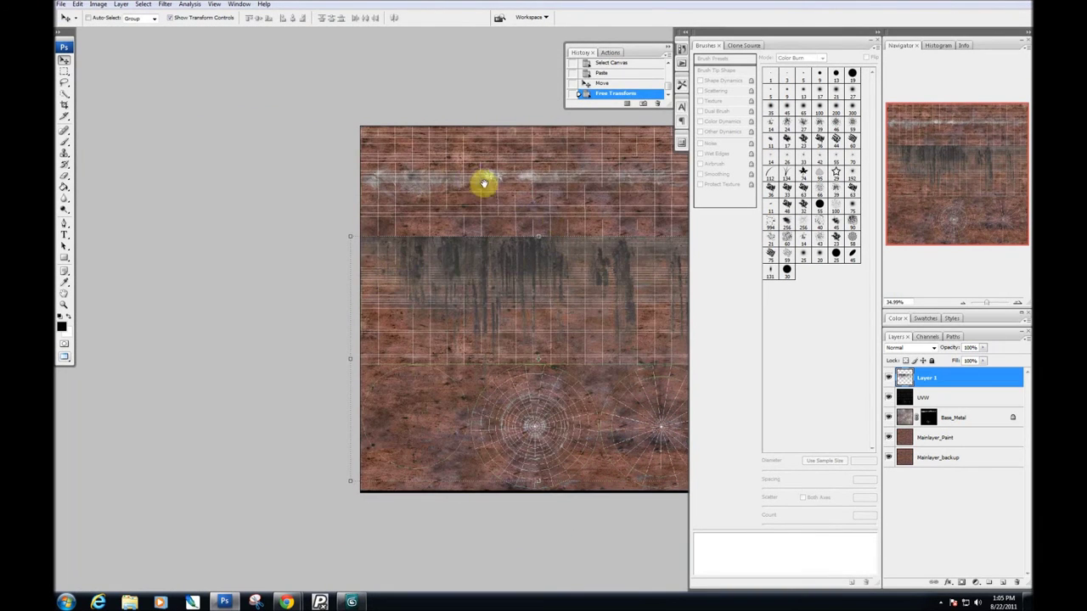
drag(483, 185, 291, 255)
drag(301, 364, 298, 281)
drag(994, 306, 991, 307)
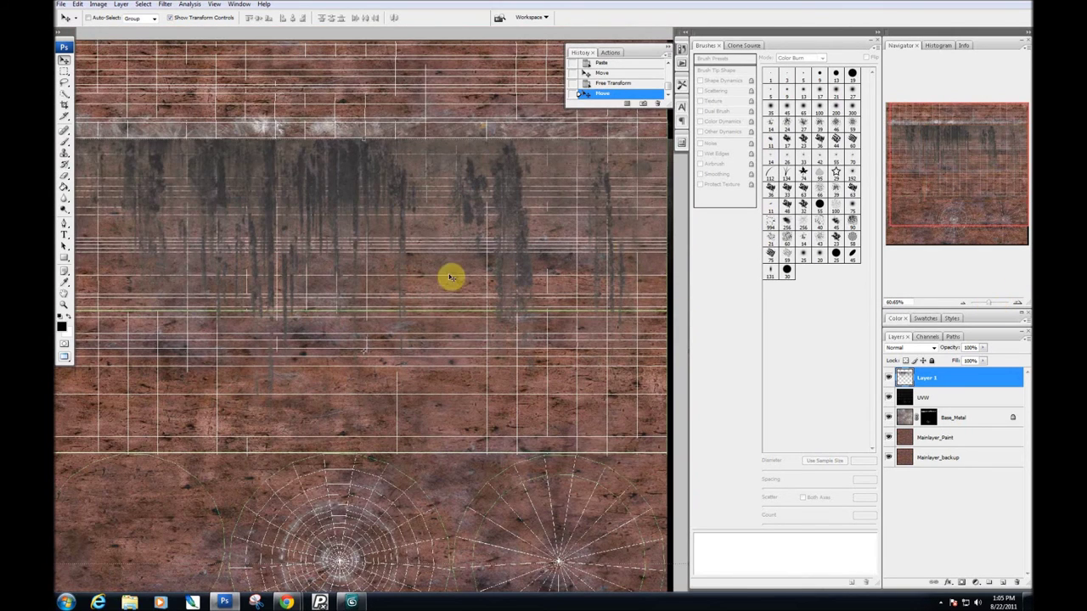
drag(400, 243, 478, 388)
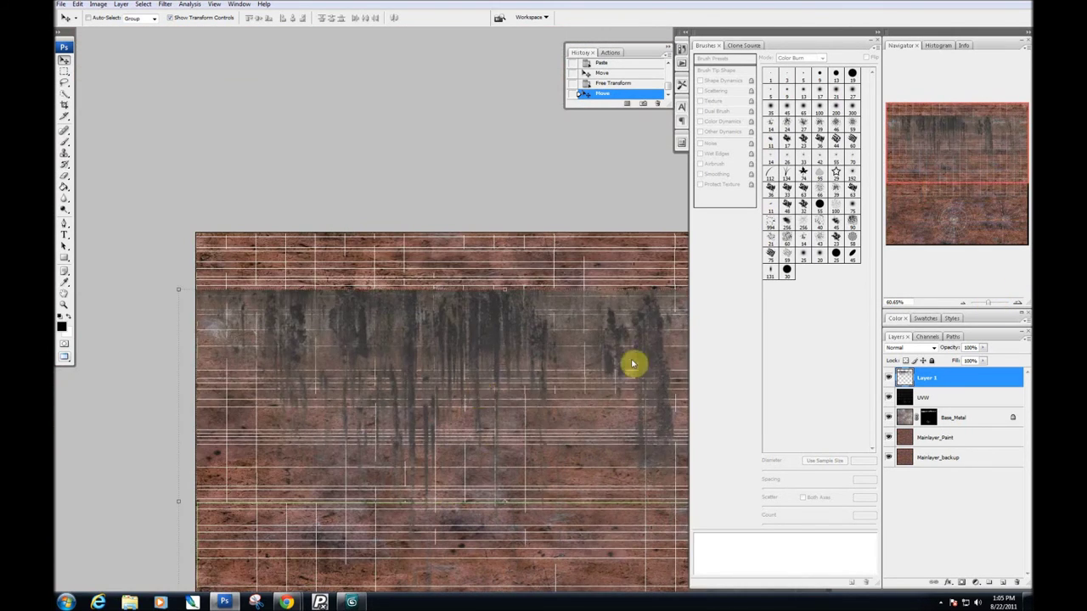
drag(990, 306, 992, 306)
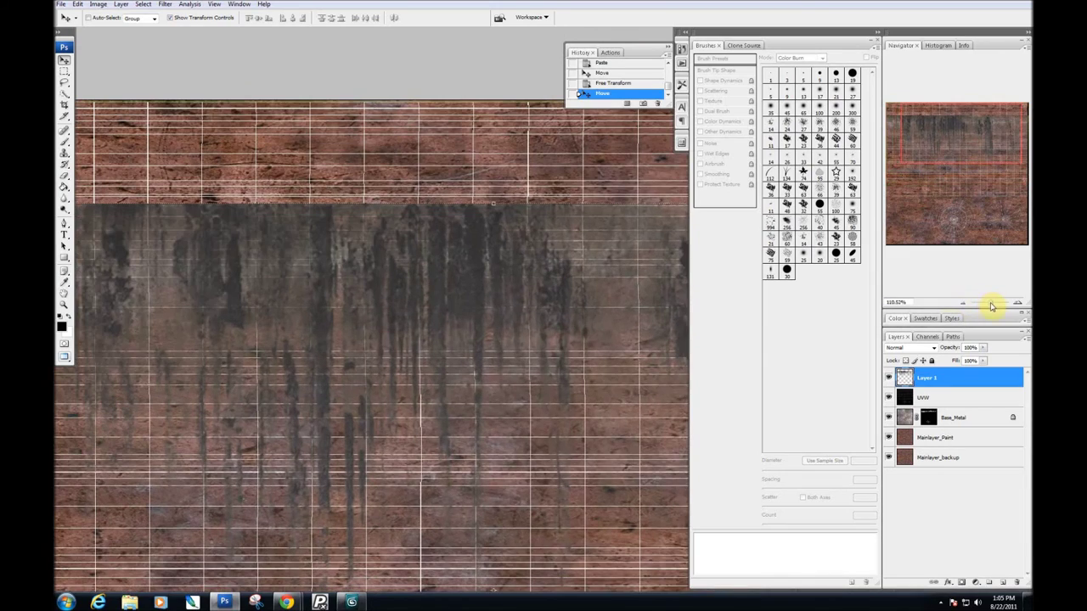
Step: Try the leak streaks directly below the worn metal band, then move them back to the upper UV line
drag(346, 358, 517, 193)
drag(388, 456, 488, 296)
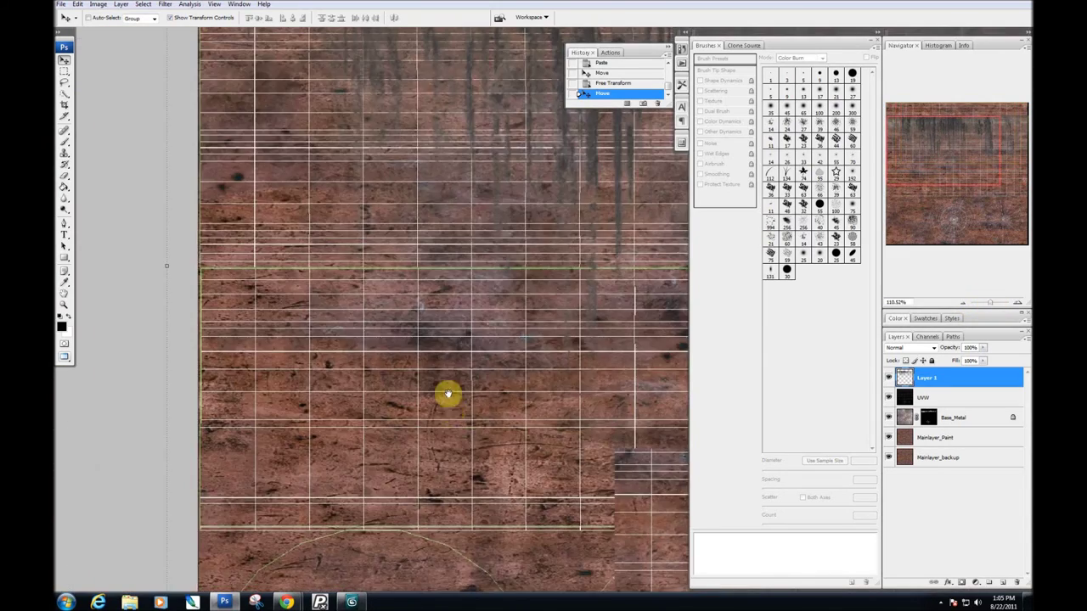
drag(446, 393, 407, 277)
drag(454, 145, 429, 319)
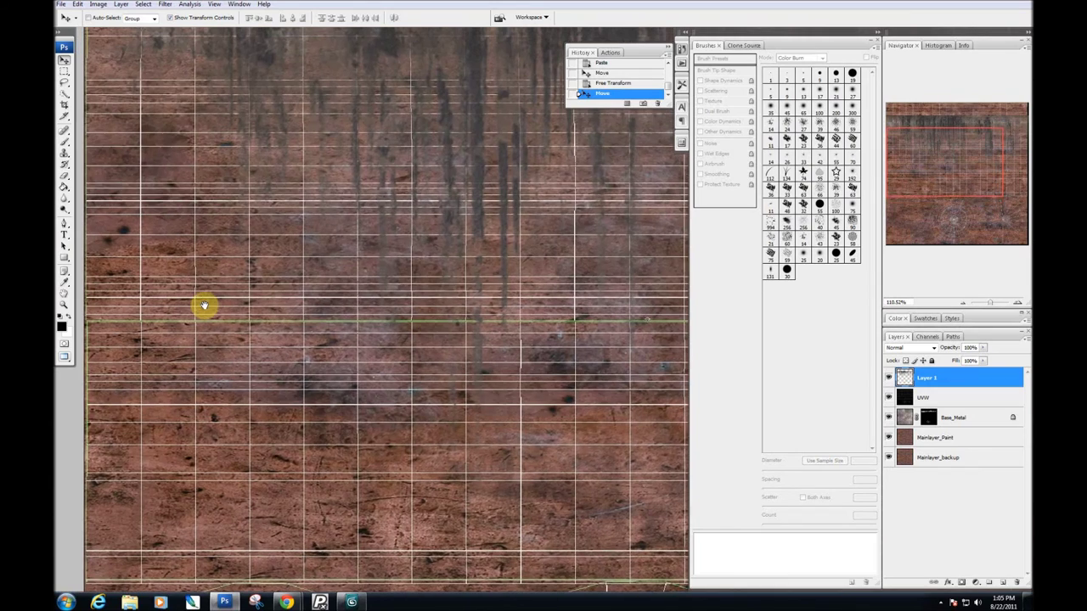
drag(378, 259, 352, 447)
drag(418, 276, 400, 294)
drag(381, 405, 338, 315)
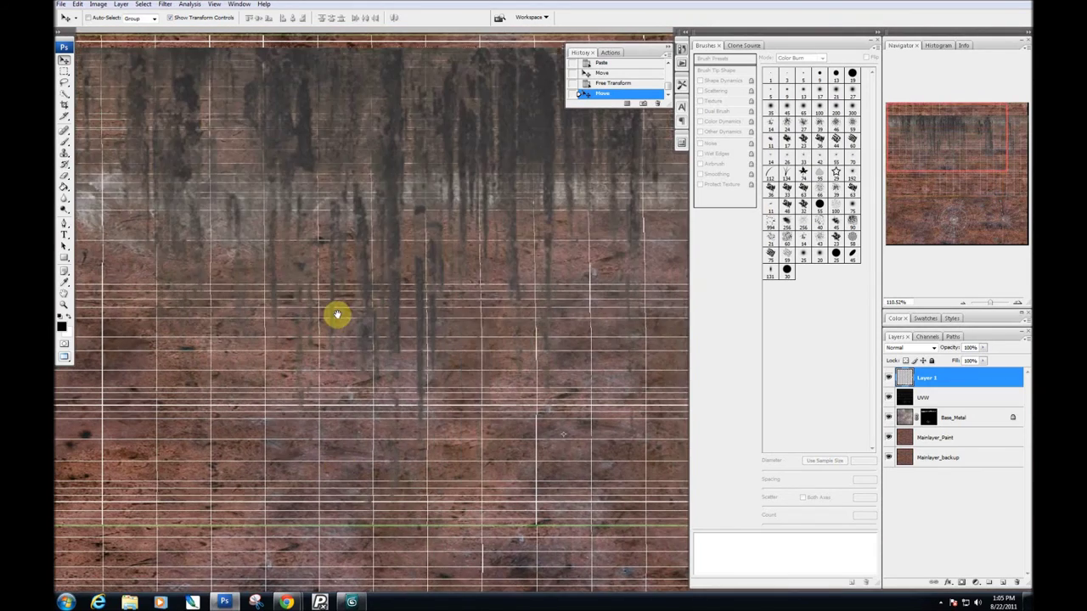
mouse_move(293, 174)
mouse_down()
mouse_move(399, 188)
mouse_move(401, 365)
mouse_move(405, 352)
mouse_up()
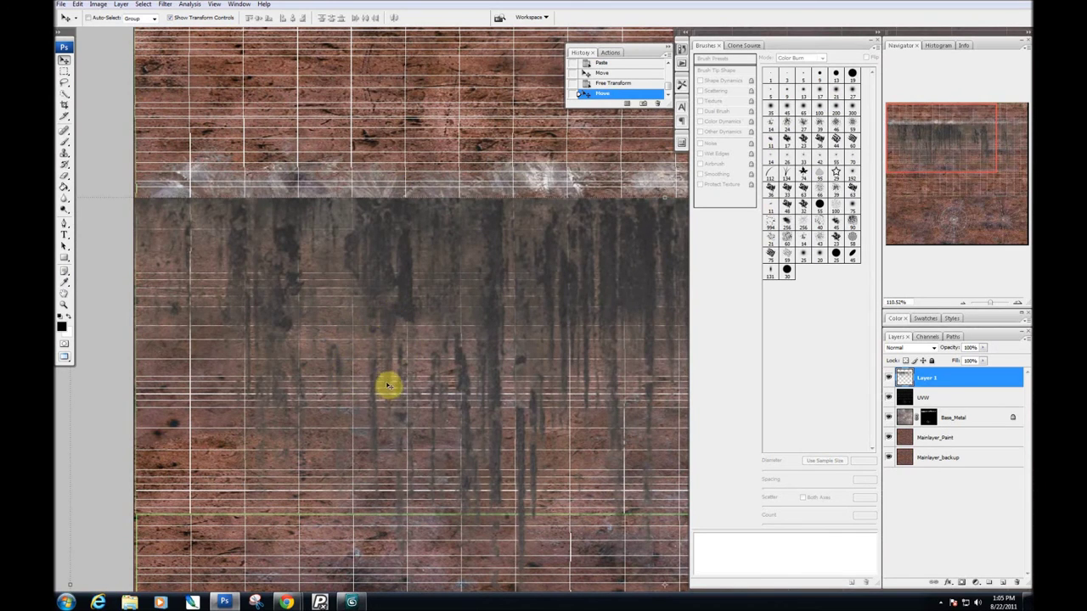
drag(388, 332, 402, 190)
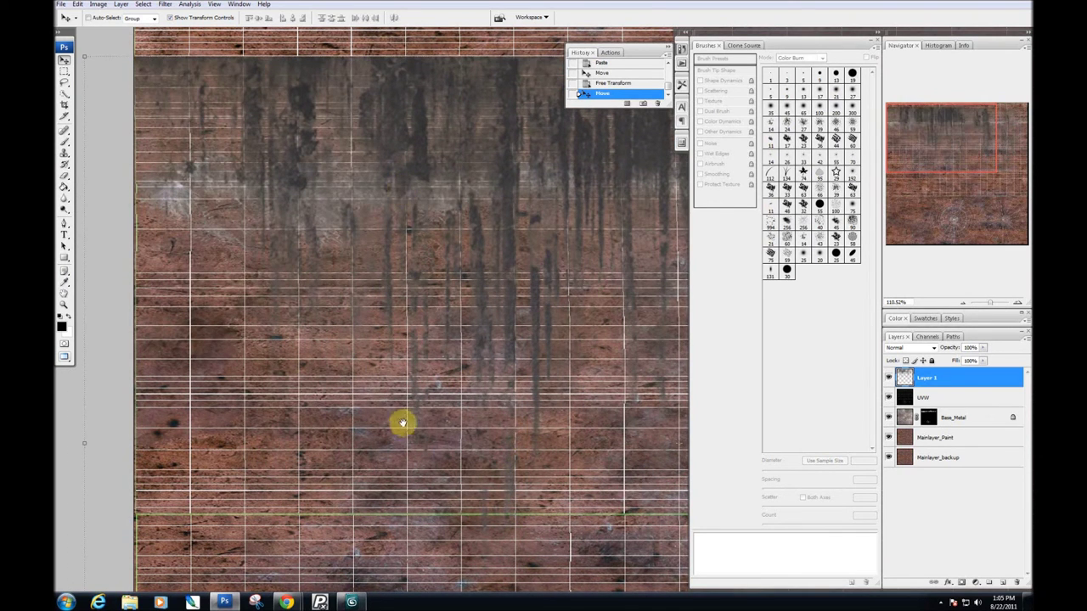
Step: Free-transform the leak layer to about 96.9% width and 100.2% height so it spans the texture's edges along the UV line
drag(539, 368, 427, 219)
key(ctrl+t)
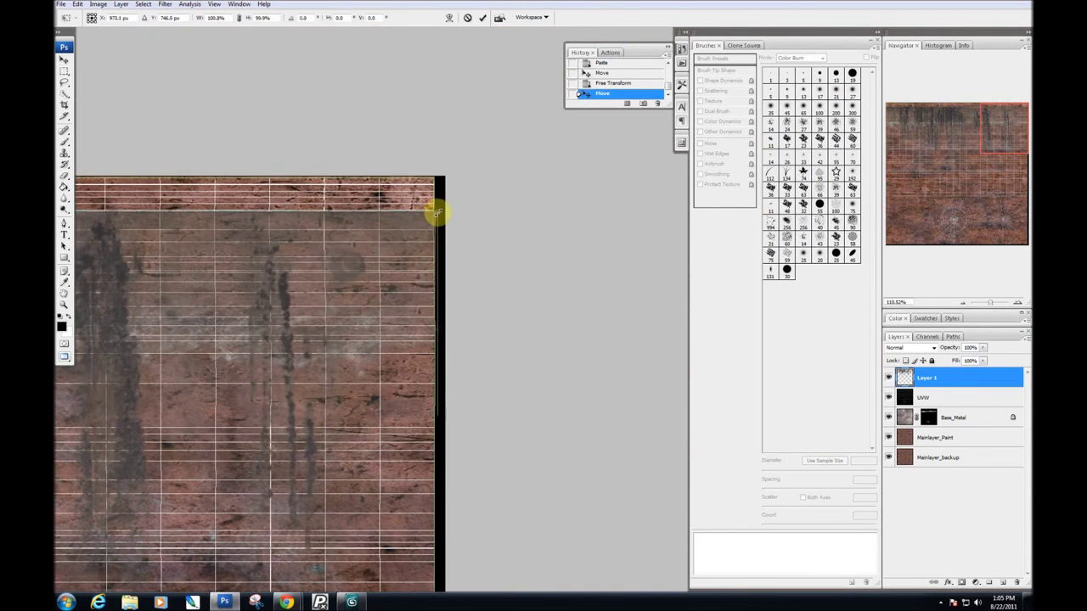
drag(271, 368, 532, 329)
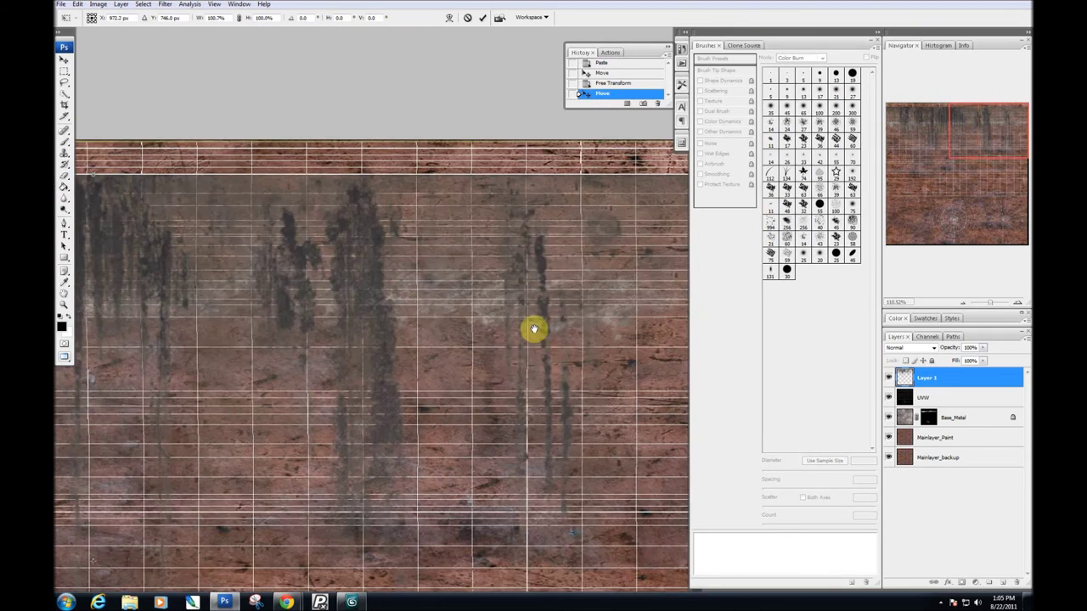
drag(124, 419, 444, 424)
drag(111, 368, 265, 418)
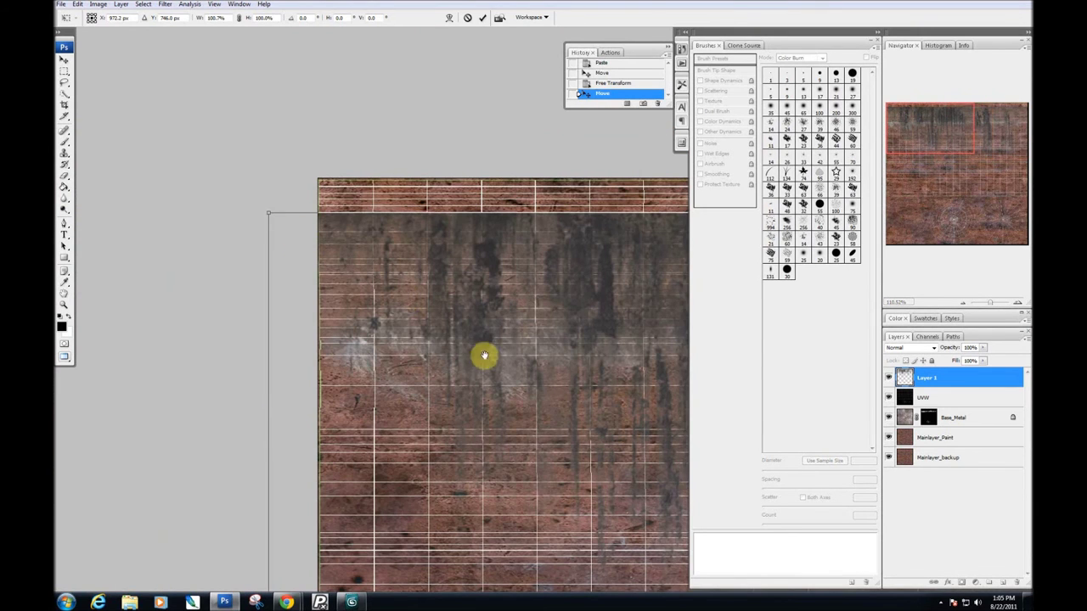
drag(266, 213, 312, 213)
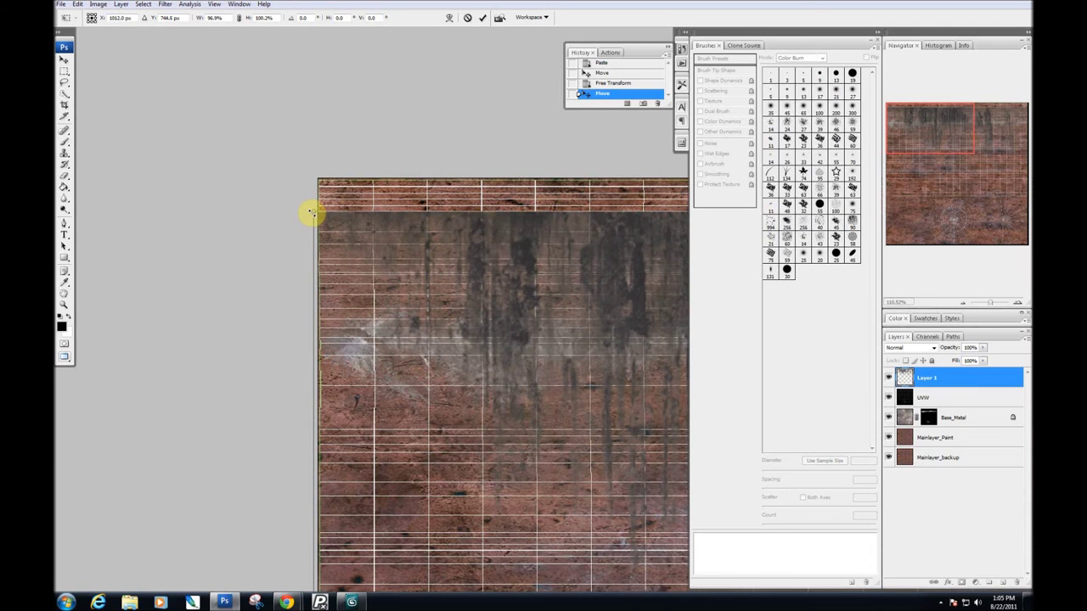
Step: Preview the Darken blend mode on the leak layer, return it to Normal and apply the transform
click(932, 348)
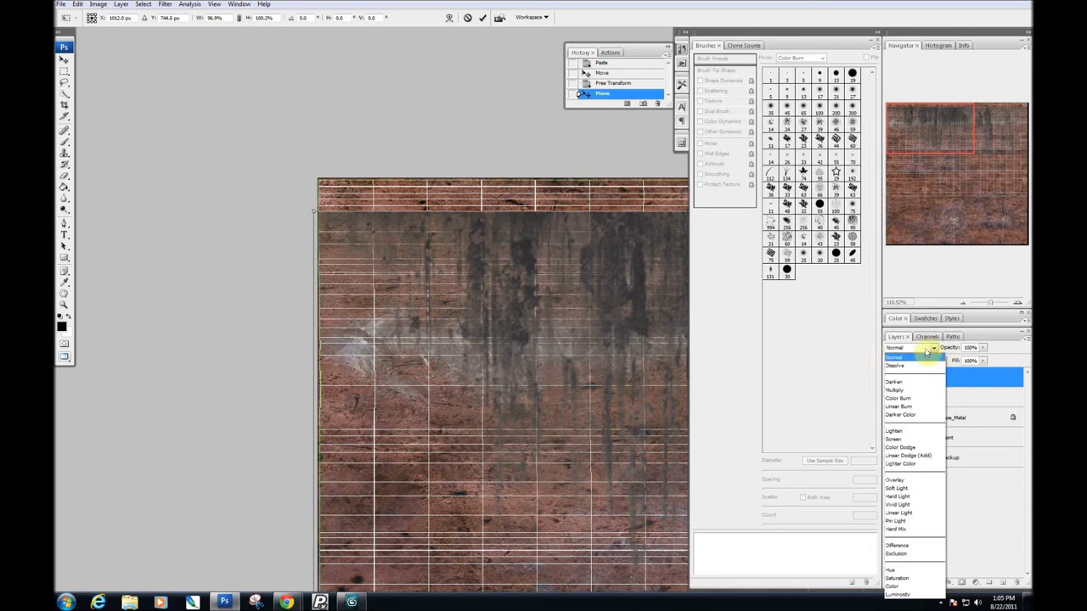
click(904, 395)
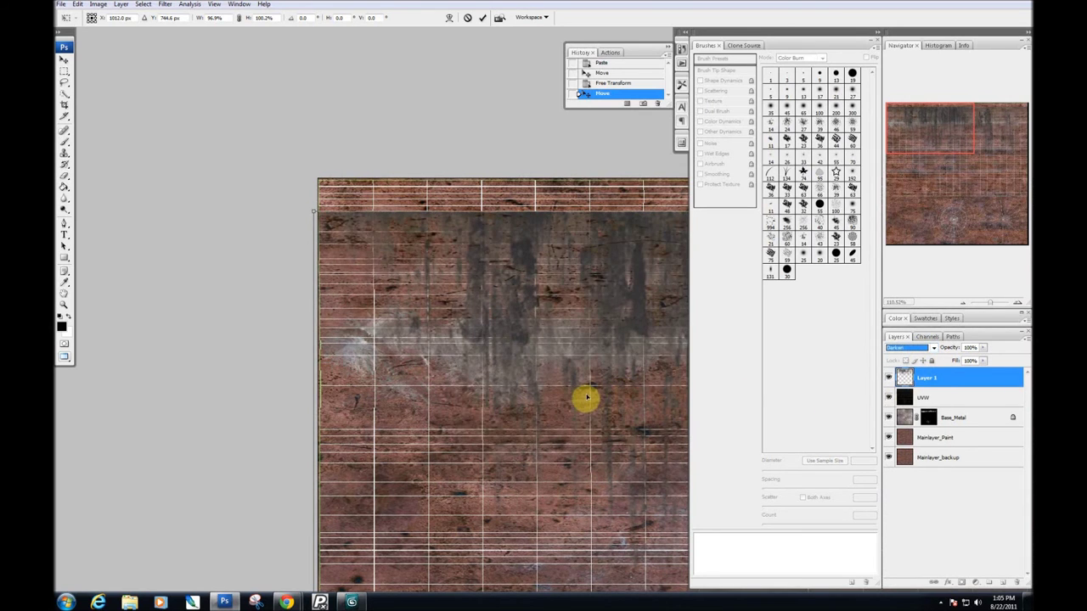
key(Up)
key(Up)
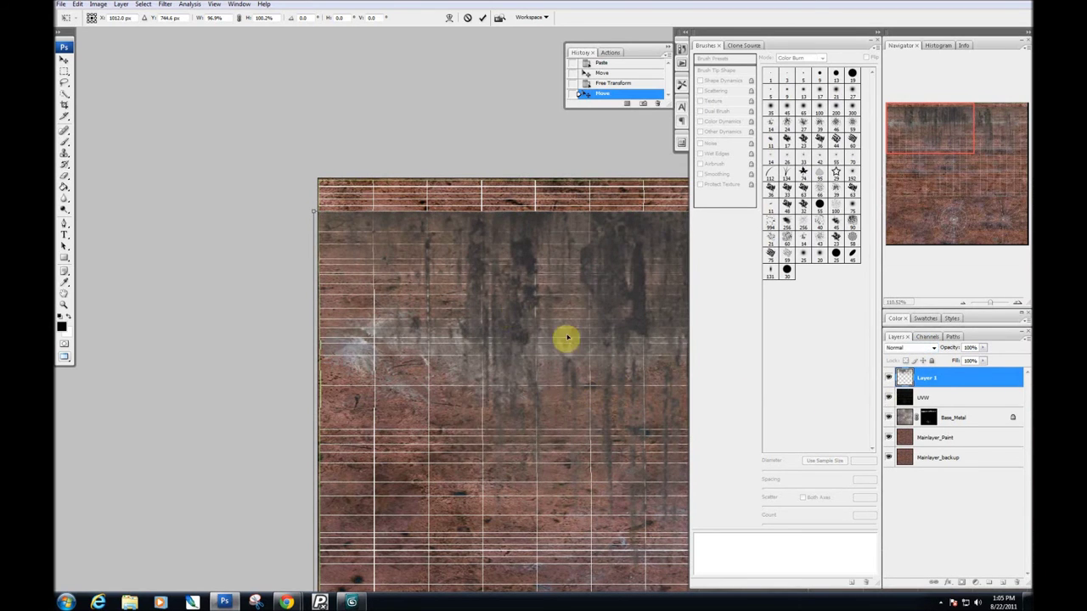
key(Return)
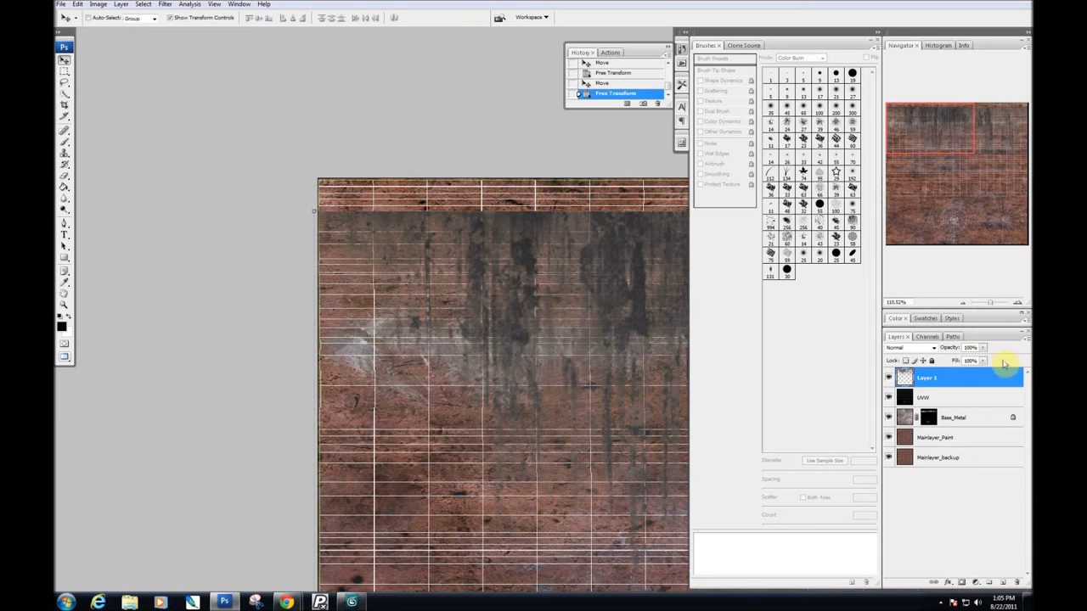
Step: Set the leak layer's blend mode to Multiply and its fill to 62%
click(915, 351)
click(916, 363)
key(Down)
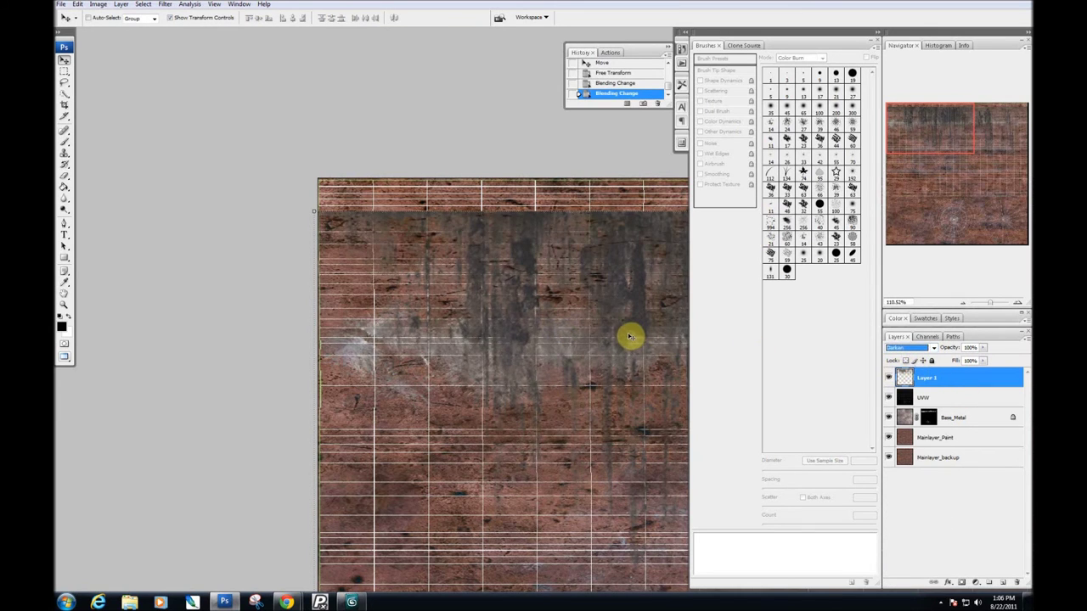
key(Down)
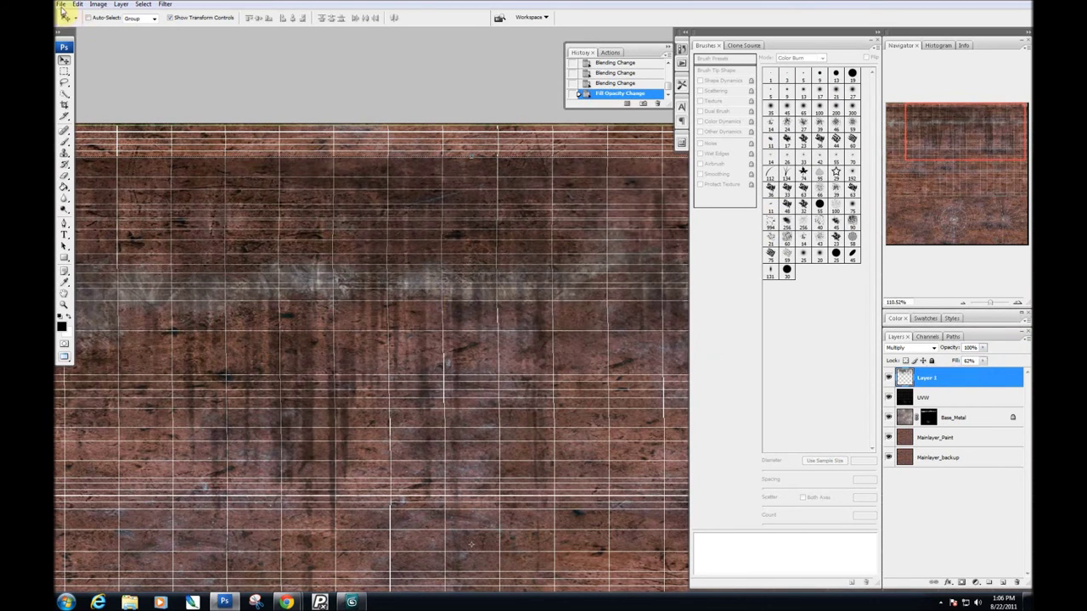
Step: Blur the leak layer's hard upper edge along the UV line across the texture's width with a 15 px brush at 100% strength
click(63, 10)
click(321, 141)
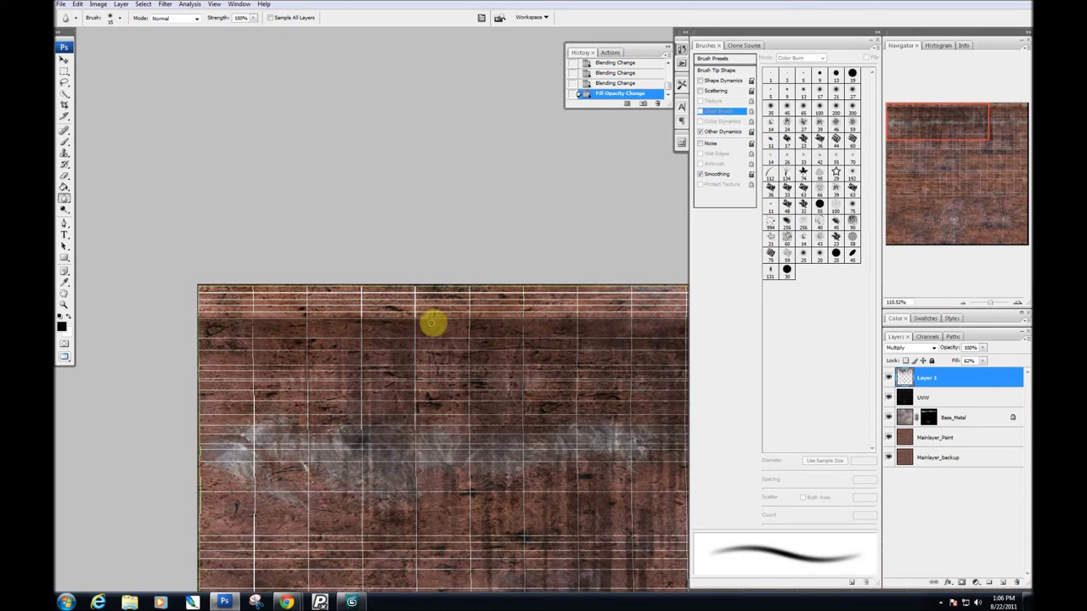
mouse_move(512, 319)
mouse_down()
mouse_move(535, 321)
mouse_move(320, 311)
mouse_up()
right_click(610, 327)
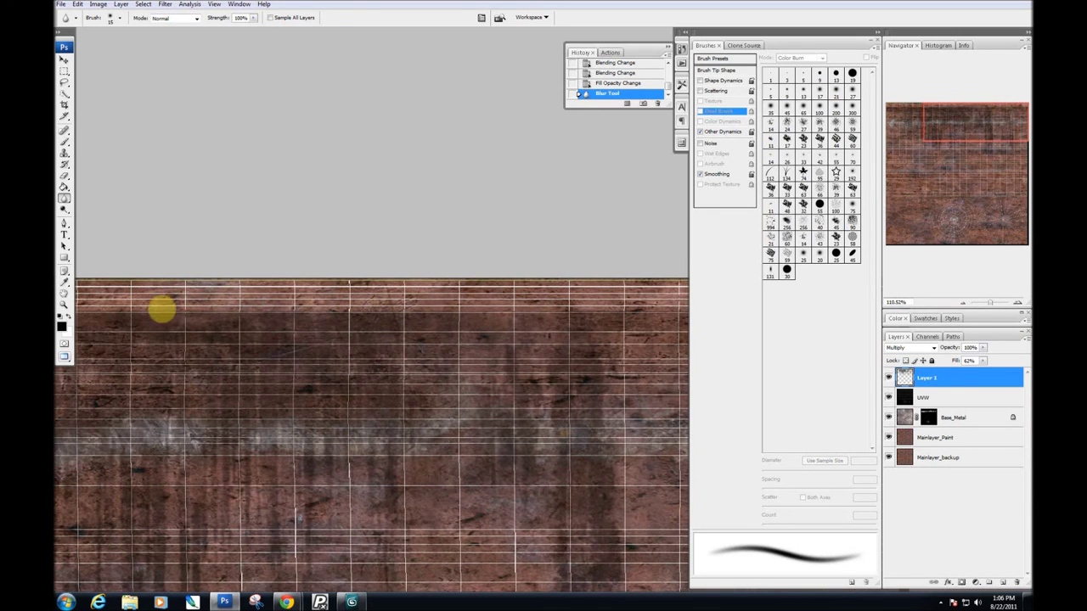
drag(162, 309, 217, 318)
mouse_move(499, 306)
mouse_down()
mouse_move(479, 312)
mouse_move(503, 312)
mouse_up()
drag(554, 314, 465, 321)
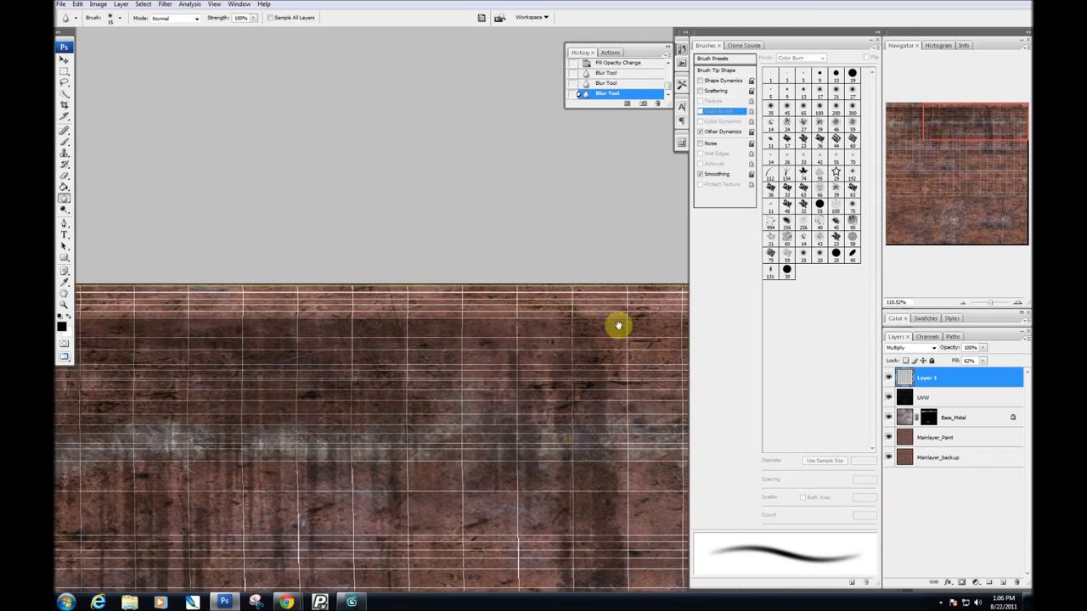
drag(619, 325, 460, 307)
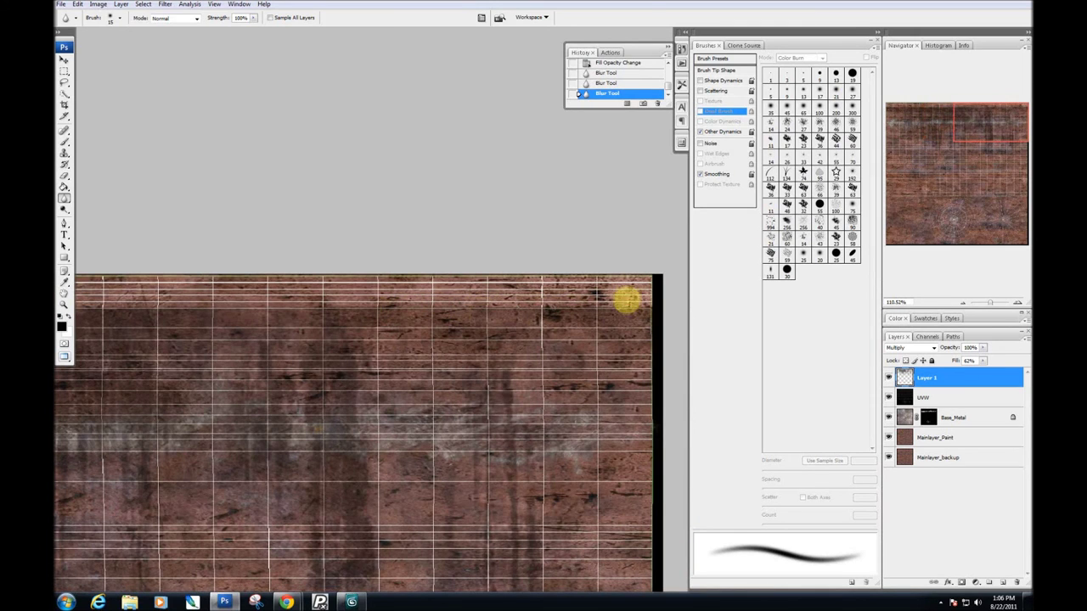
mouse_move(346, 305)
mouse_down()
mouse_move(285, 310)
mouse_move(465, 310)
mouse_up()
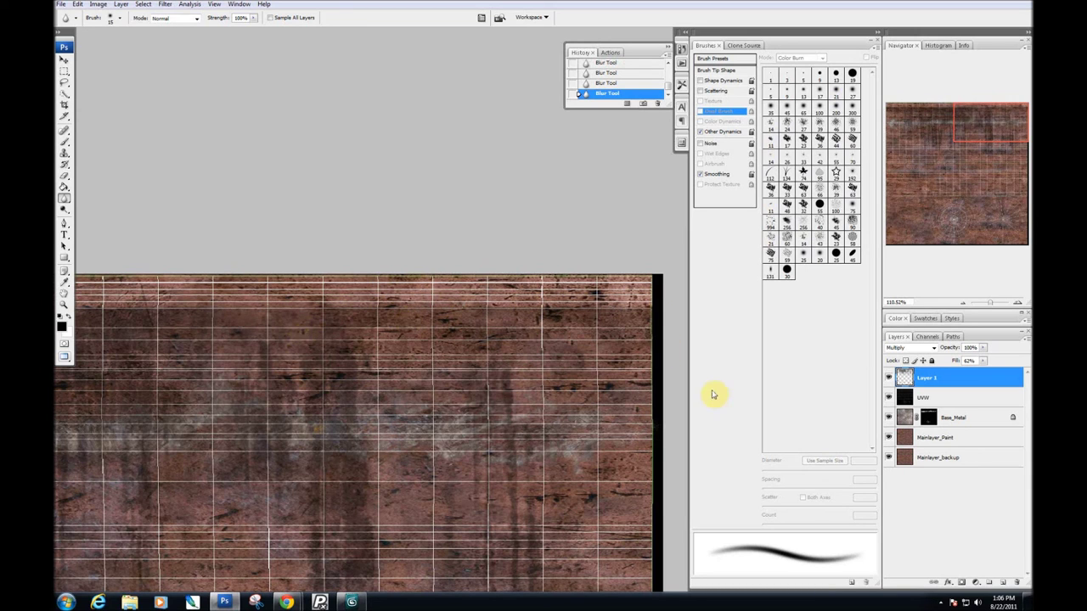
Step: Compare the texture with the leak layer hidden and shown, and hide the UVW wireframe layer
scroll(374, 373, down, 2)
scroll(352, 365, up, 2)
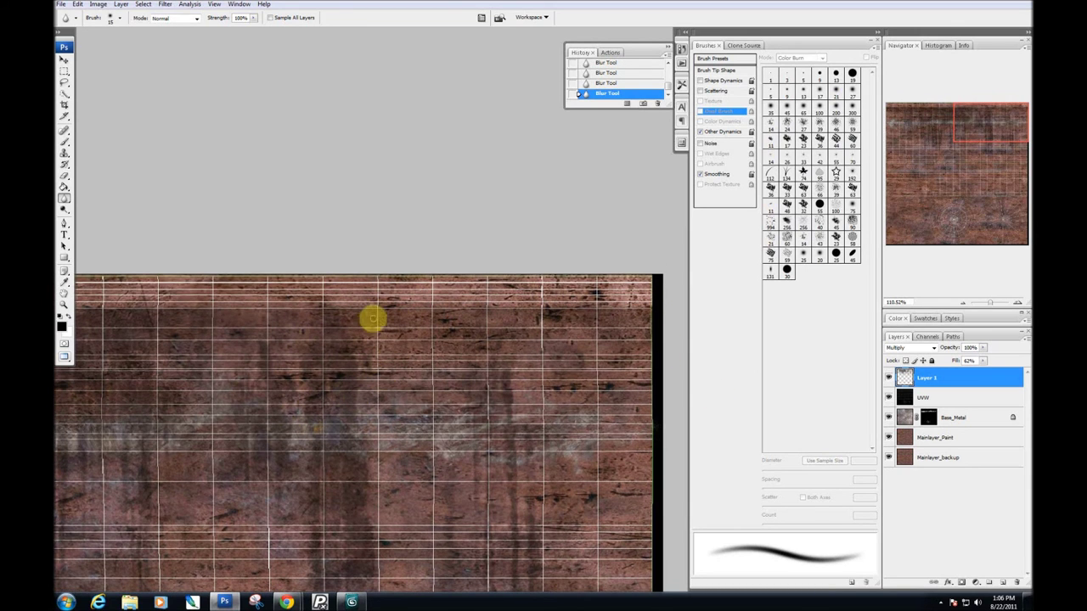
scroll(476, 297, down, 5)
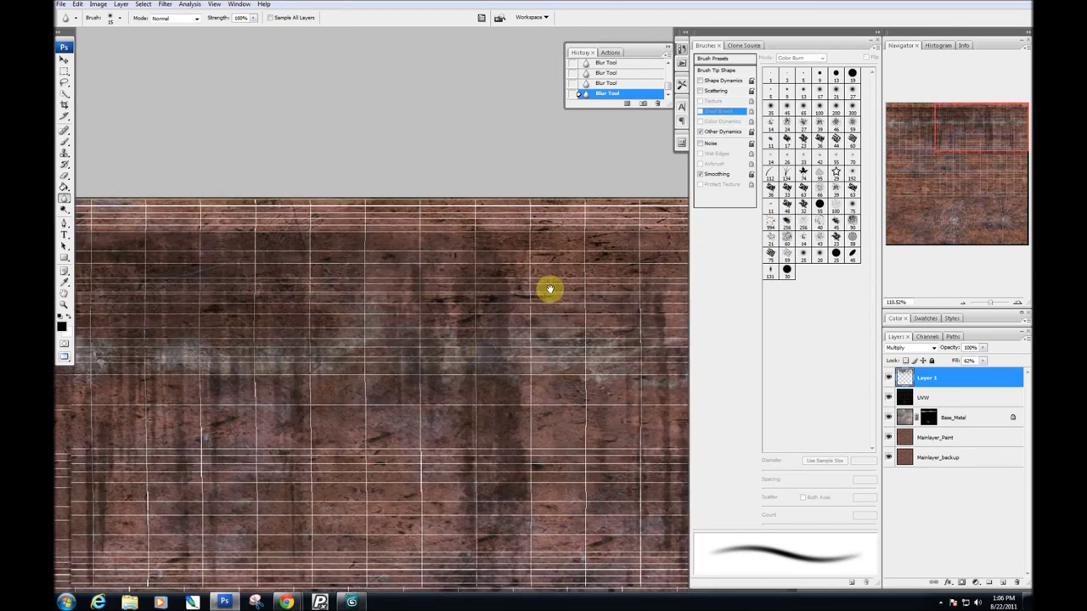
click(889, 377)
click(888, 377)
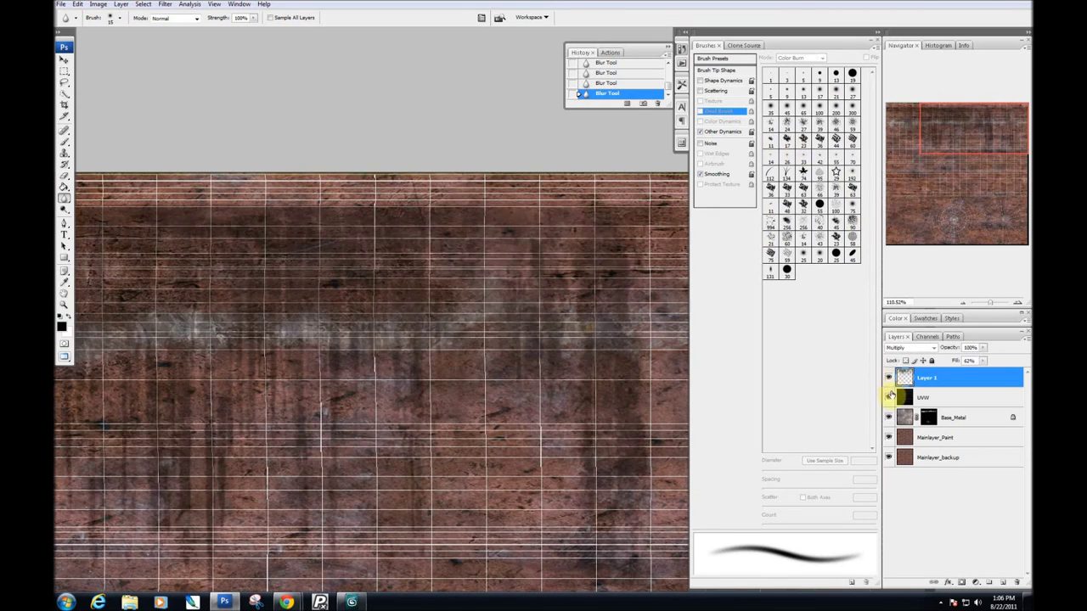
click(889, 398)
Step: Save a JPEG copy over Body_texture_DIFFUSE.jpg in the Body folder at maximum quality 12 with the Baseline (Standard) format
click(66, 4)
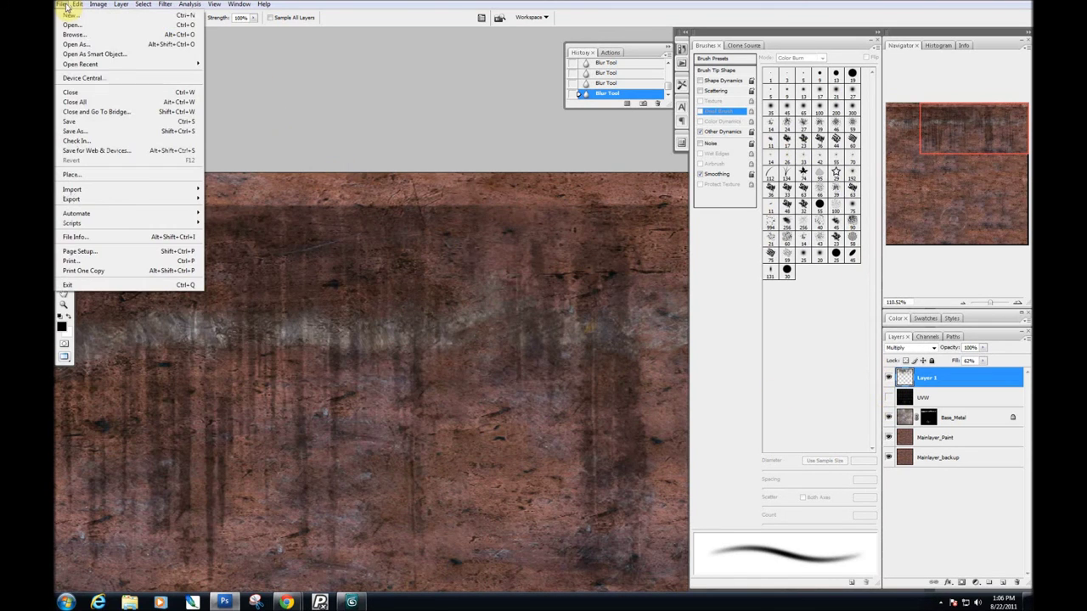
click(90, 110)
click(510, 331)
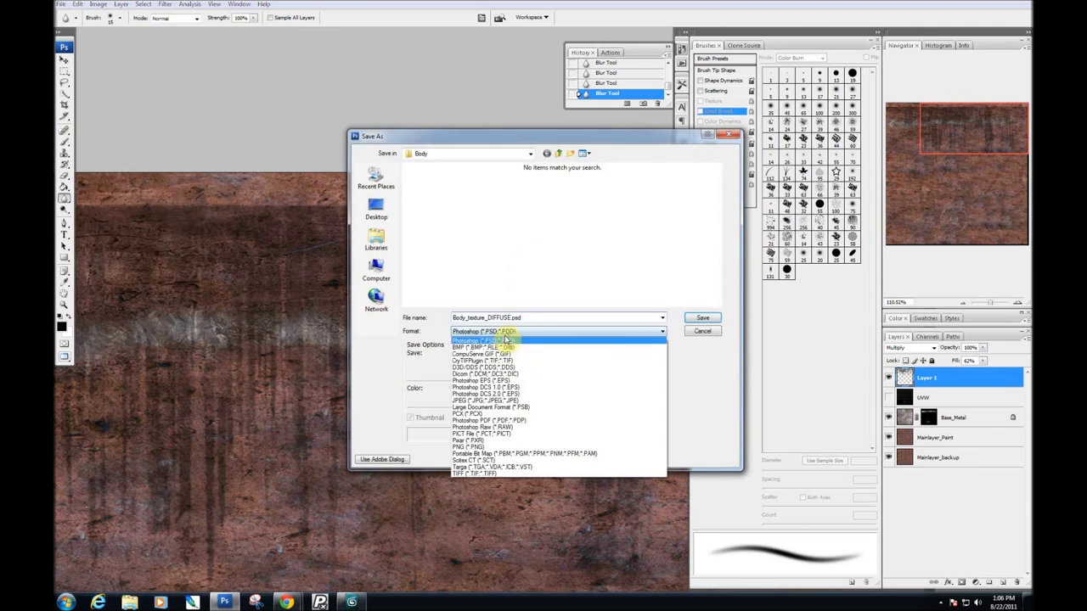
click(489, 399)
click(432, 205)
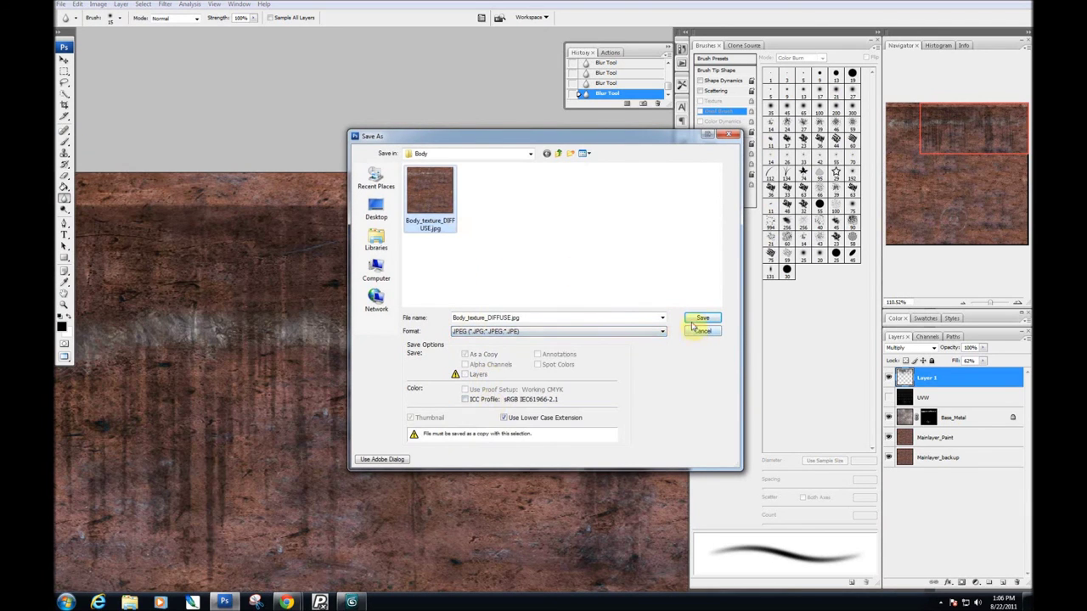
click(701, 319)
click(573, 306)
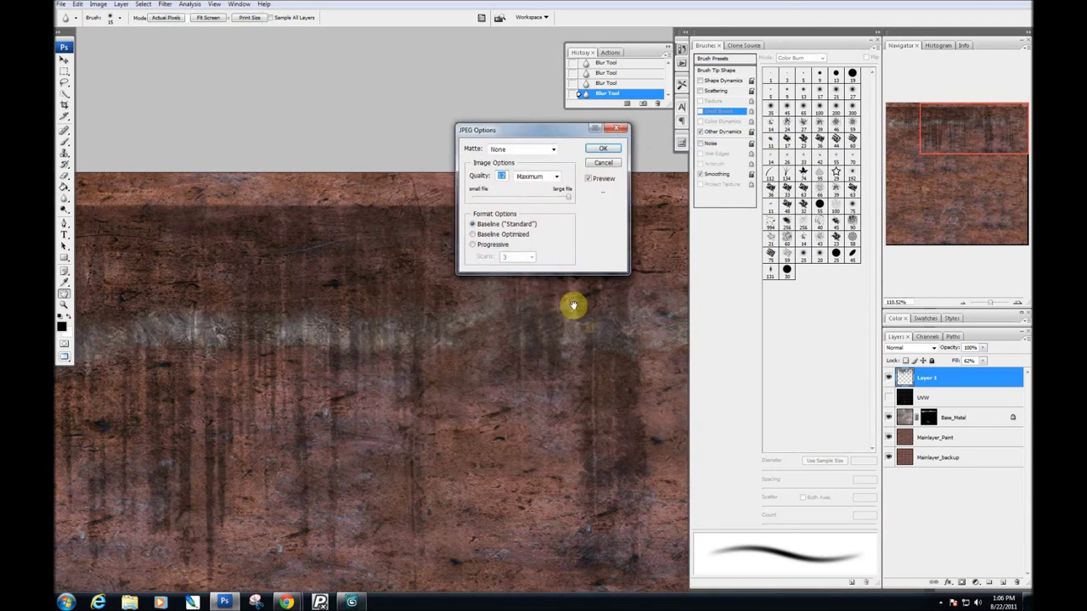
click(599, 160)
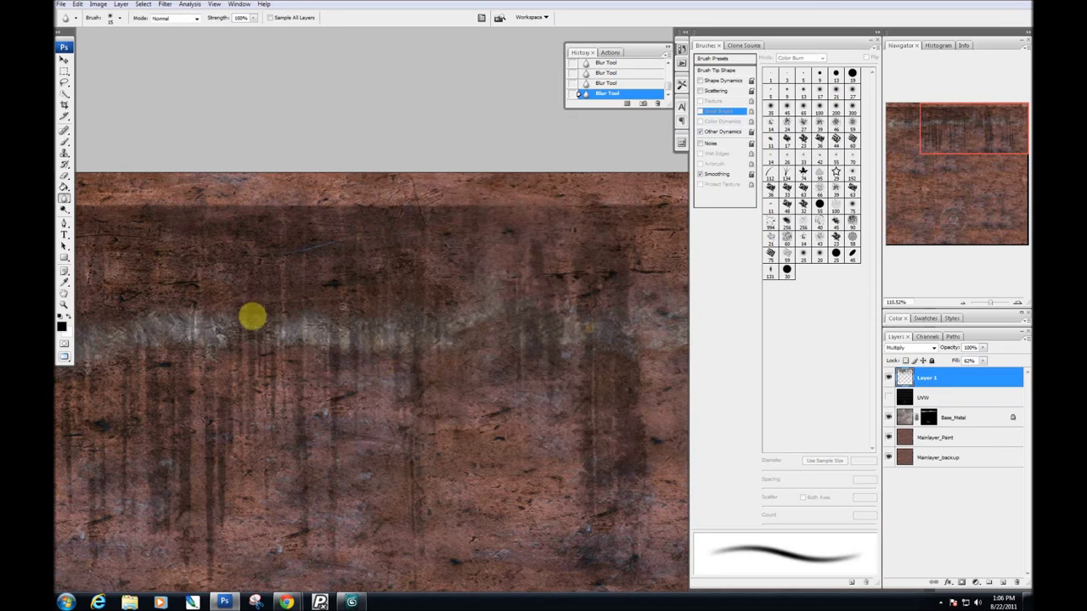
Step: Switch to 3ds Max and examine the updated leak streaks around the lantern's neck and sloped roof up close
click(353, 603)
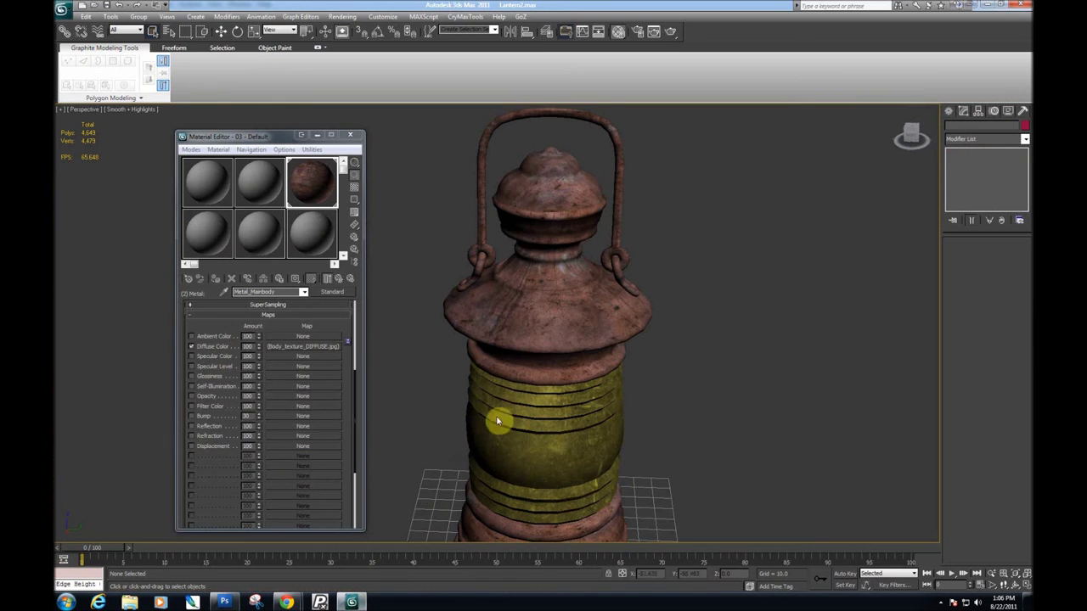
scroll(615, 323, up, 5)
scroll(616, 412, up, 3)
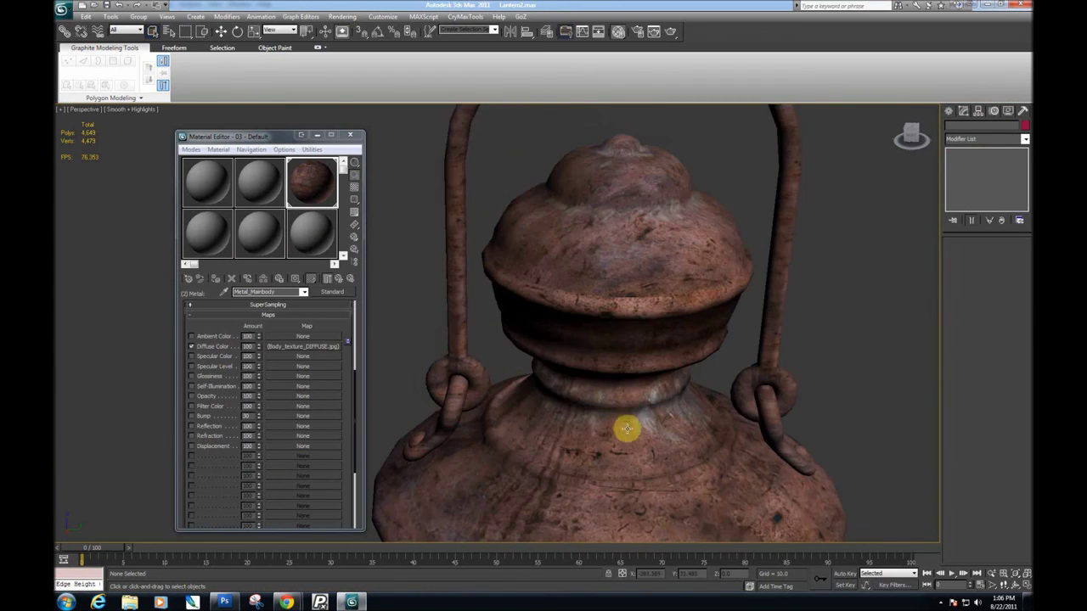
drag(649, 469, 646, 411)
key(alt+space)
click(651, 412)
Step: Render the perspective view with the lantern's handle, roof and glass framed to check the updated texture
scroll(688, 436, down, 4)
scroll(687, 436, up, 3)
scroll(664, 412, down, 3)
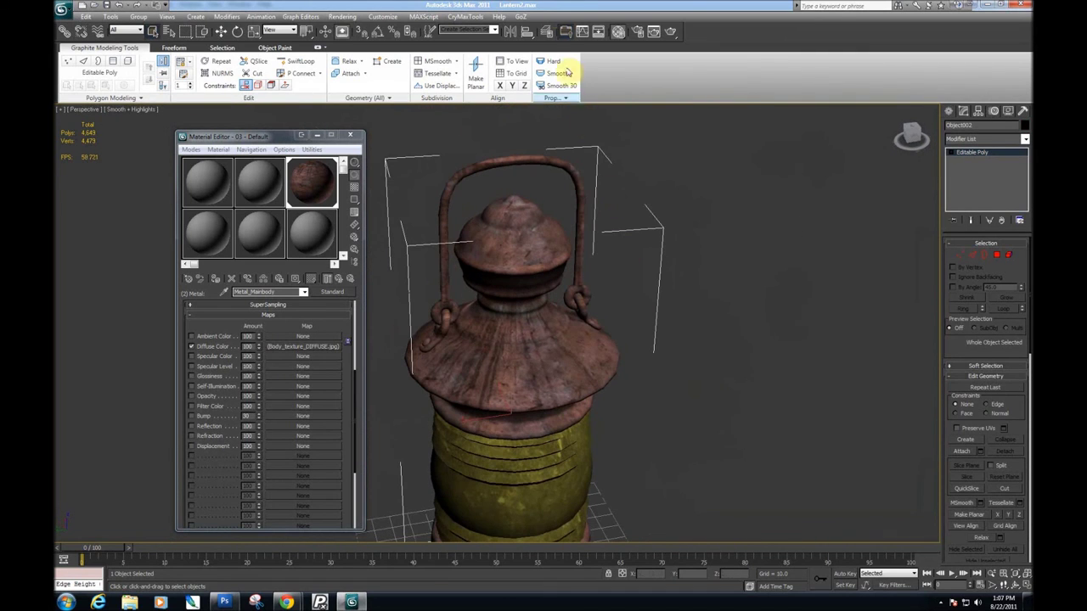
click(674, 36)
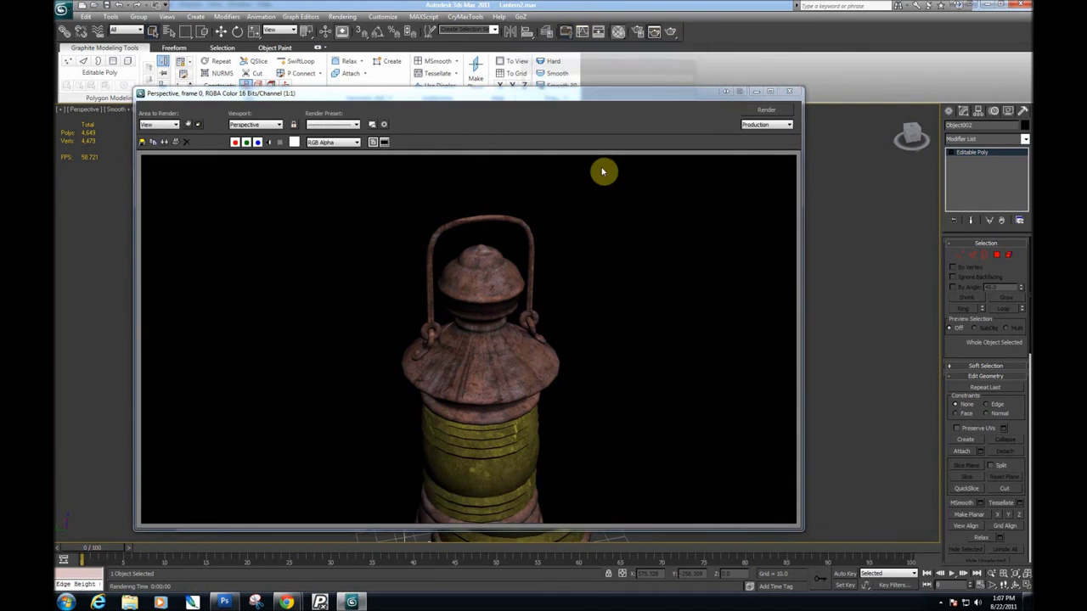